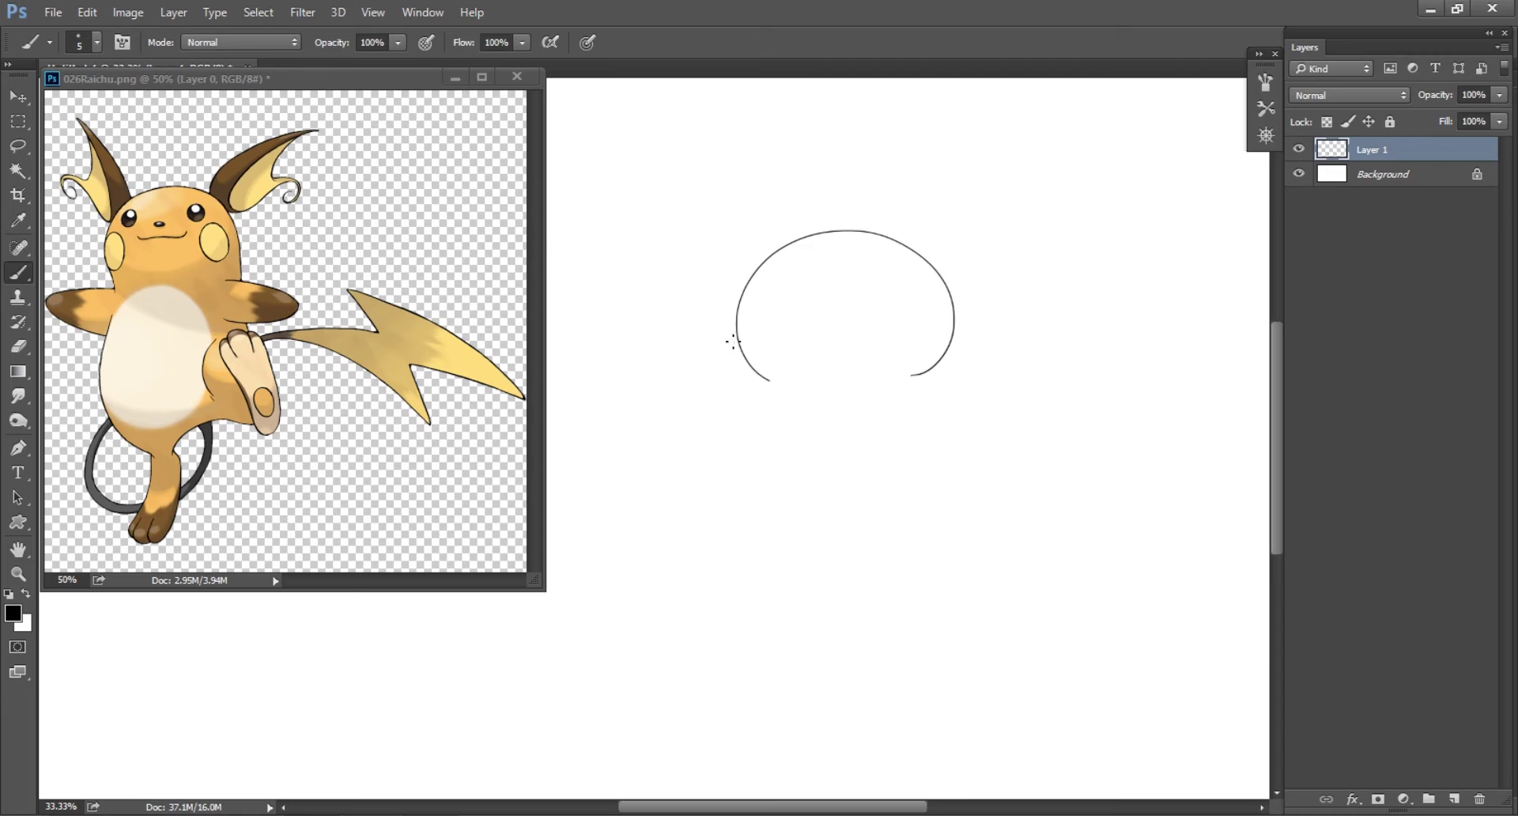
# - Erase the right end and the lower-left end of the head arc on Layer 1
pyautogui.press('e')
pyautogui.moveTo(935, 383); pyautogui.dragTo(948, 338)
pyautogui.moveTo(779, 345); pyautogui.dragTo(758, 373)
# - Try sketching eye loops inside the head, then erase them and clear Layer 1
pyautogui.press('b')
pyautogui.hotkey('ctrl', 'z')
pyautogui.moveTo(802, 291); pyautogui.dragTo(792, 269)
pyautogui.moveTo(902, 267); pyautogui.dragTo(901, 268)
pyautogui.press('e')
pyautogui.press('b')
pyautogui.press('e')
pyautogui.press('b')
pyautogui.press('e')
pyautogui.moveTo(791, 281); pyautogui.dragTo(892, 273)
pyautogui.press('Delete')
pyautogui.press('b')
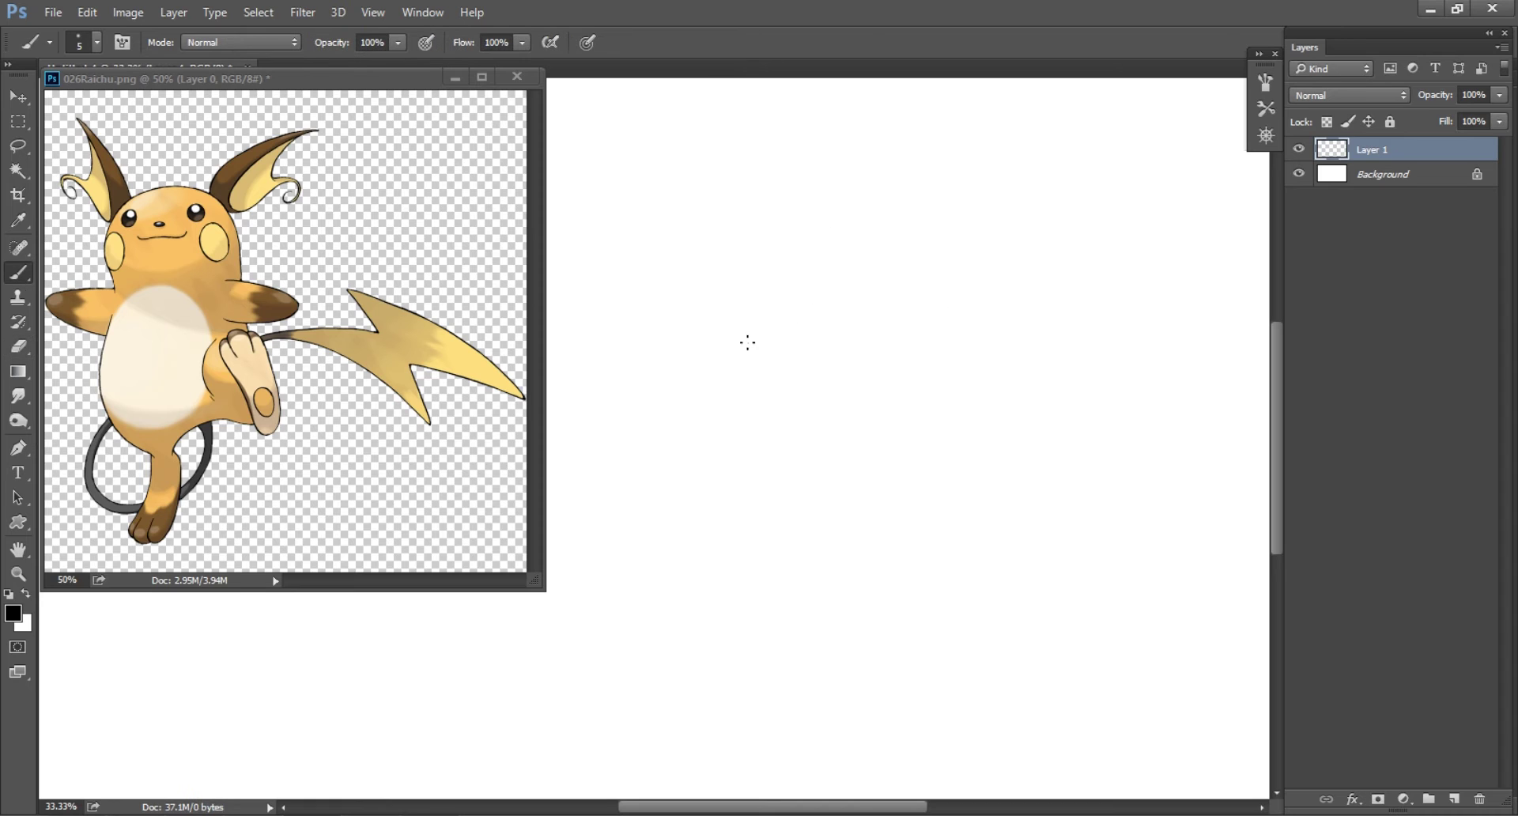
# - Redraw a wider head arc with two eyes and a short curved mouth, trimming the right side
pyautogui.moveTo(736, 356); pyautogui.dragTo(943, 335)
pyautogui.hotkey('ctrl', 'z')
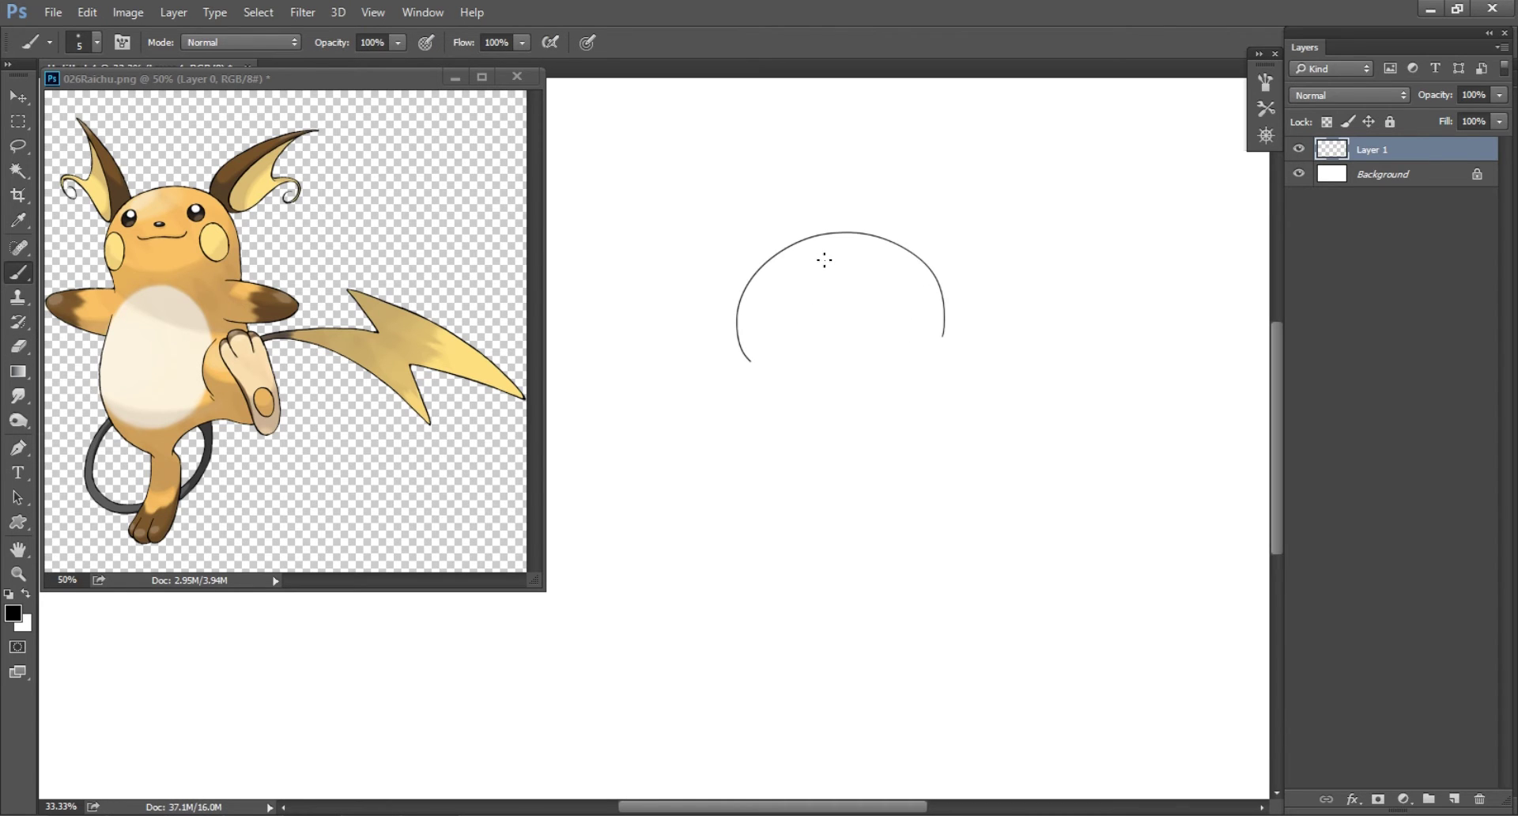
pyautogui.moveTo(874, 290); pyautogui.dragTo(899, 287)
pyautogui.hotkey('ctrl', 'z')
pyautogui.moveTo(796, 323); pyautogui.dragTo(820, 327)
pyautogui.press('e')
pyautogui.moveTo(943, 317); pyautogui.dragTo(949, 355)
pyautogui.press('b')
# - On a new Layer 2, draw the body's sides and lower leg arc, erasing stray ends
pyautogui.hotkey('ctrl', 'shift', 'n')
pyautogui.press('Return')
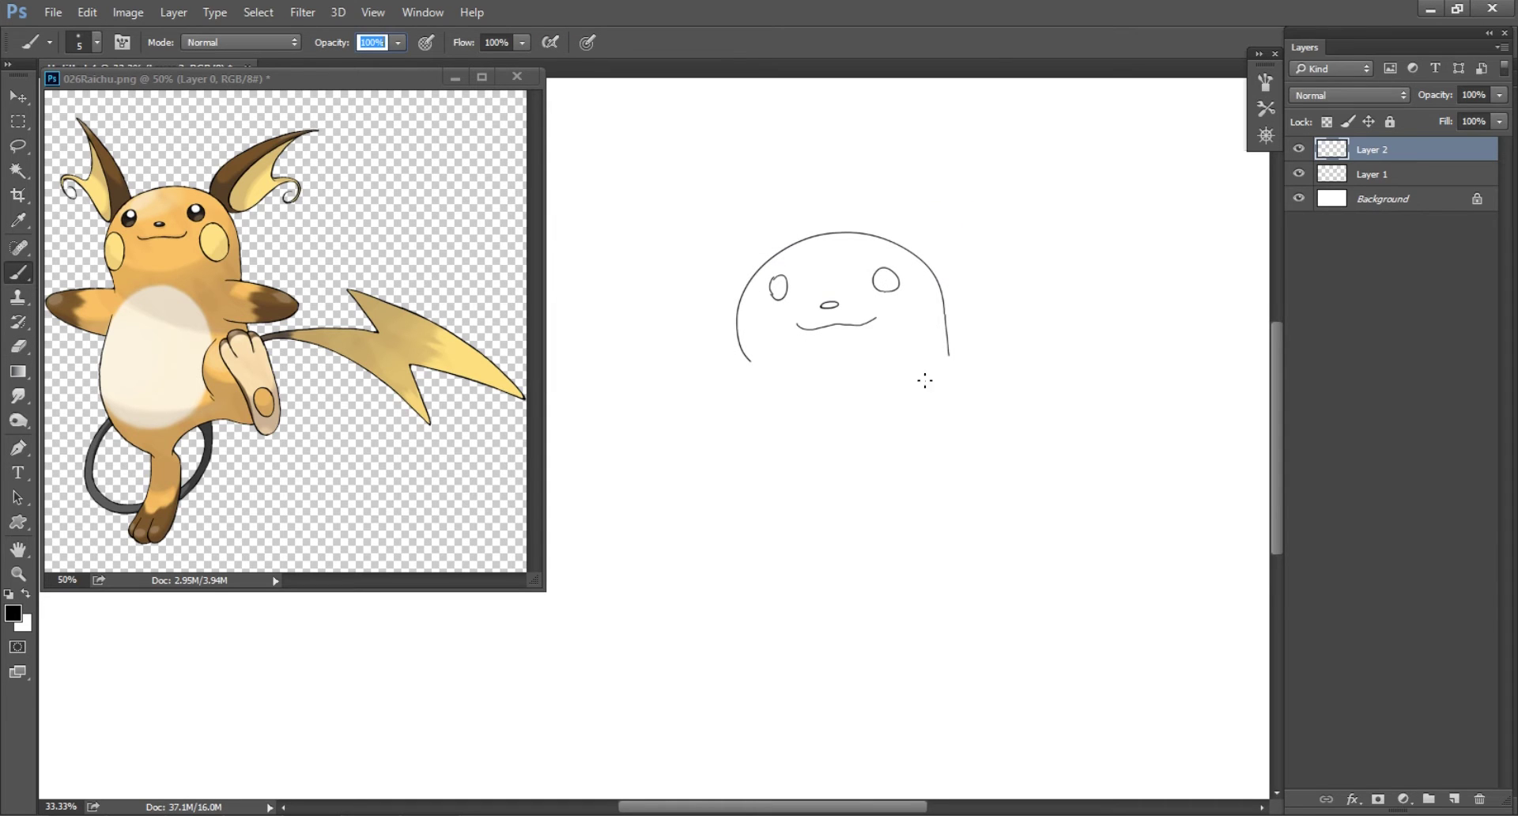
pyautogui.moveTo(948, 348); pyautogui.dragTo(953, 567)
pyautogui.moveTo(763, 368)
pyautogui.mouseDown()
pyautogui.moveTo(856, 604)
pyautogui.moveTo(981, 547)
pyautogui.mouseUp()
pyautogui.hotkey('ctrl', 'z')
pyautogui.moveTo(825, 624); pyautogui.dragTo(988, 590)
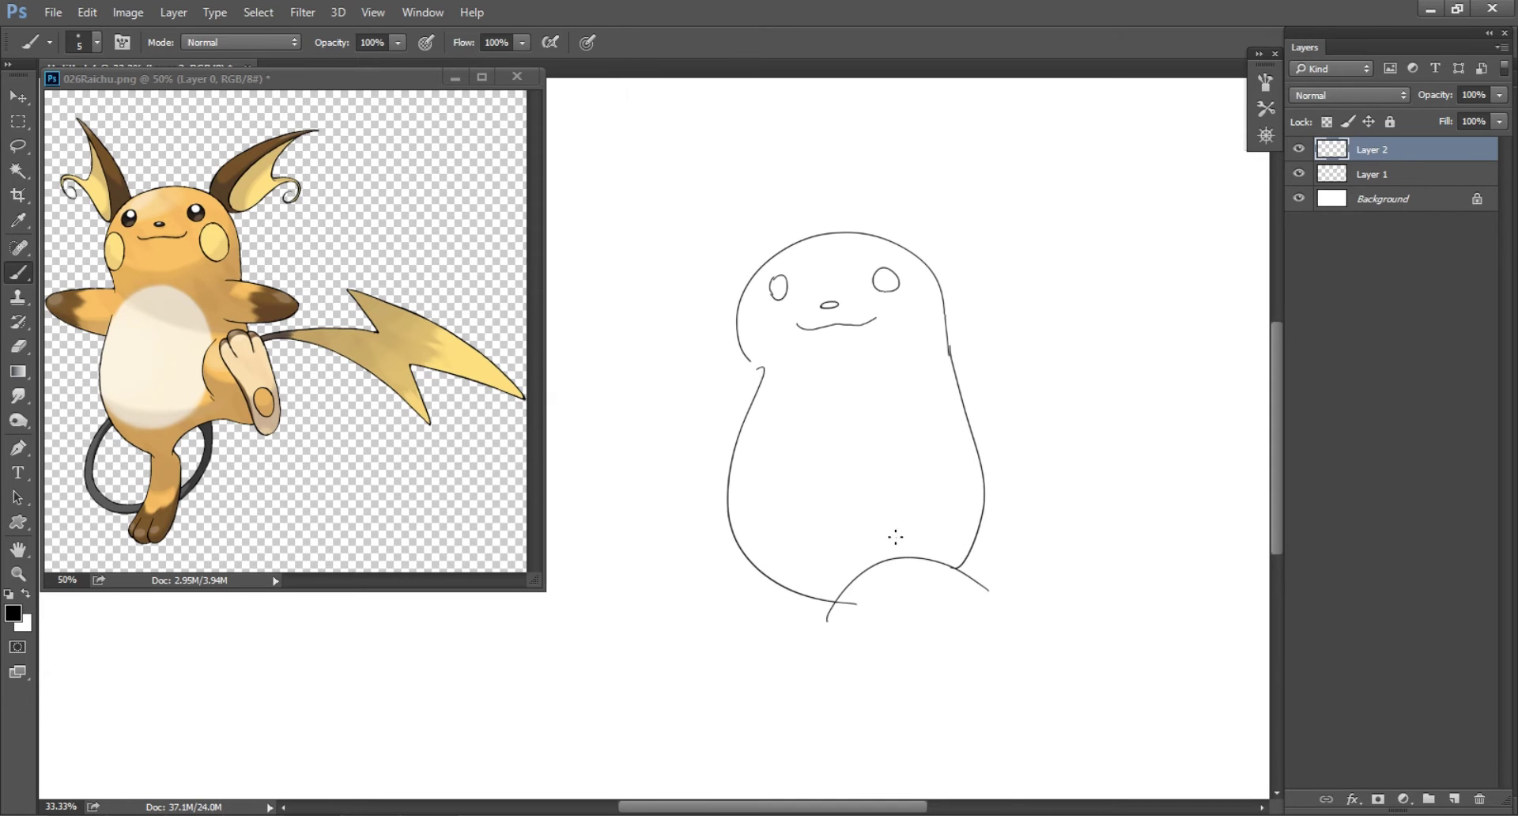
pyautogui.press('e')
pyautogui.moveTo(813, 610); pyautogui.dragTo(791, 610)
pyautogui.hotkey('ctrl', 'z')
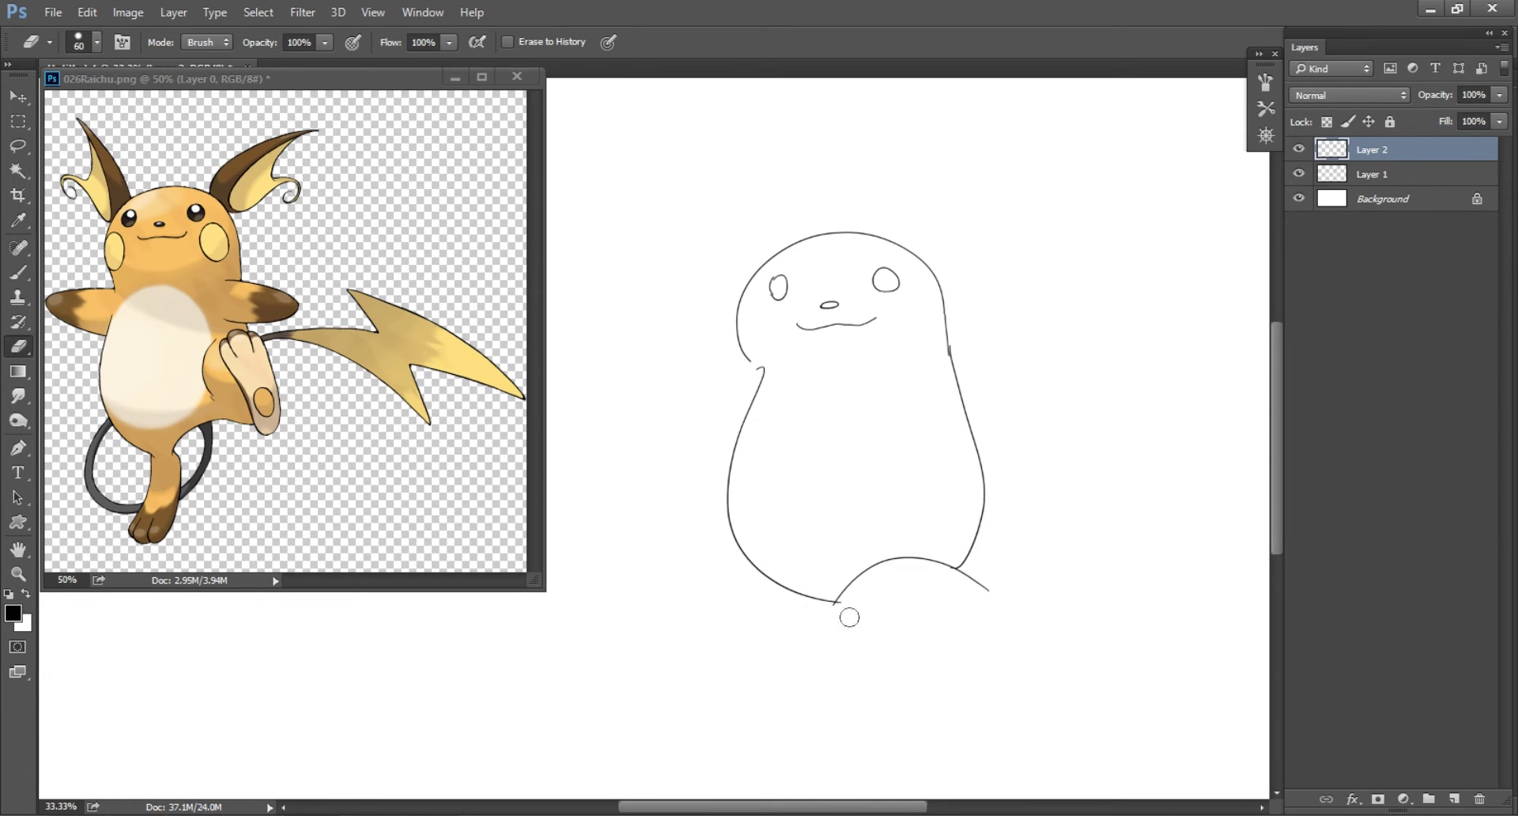
pyautogui.moveTo(978, 576)
pyautogui.mouseDown()
pyautogui.moveTo(959, 555)
pyautogui.moveTo(976, 474)
pyautogui.mouseUp()
# - On a new Layer 3, outline the raised leg and the top curve of its foot
pyautogui.hotkey('ctrl', 'shift', 'n')
pyautogui.press('Return')
pyautogui.press('b')
pyautogui.moveTo(932, 467); pyautogui.dragTo(964, 571)
pyautogui.moveTo(933, 468); pyautogui.dragTo(990, 454)
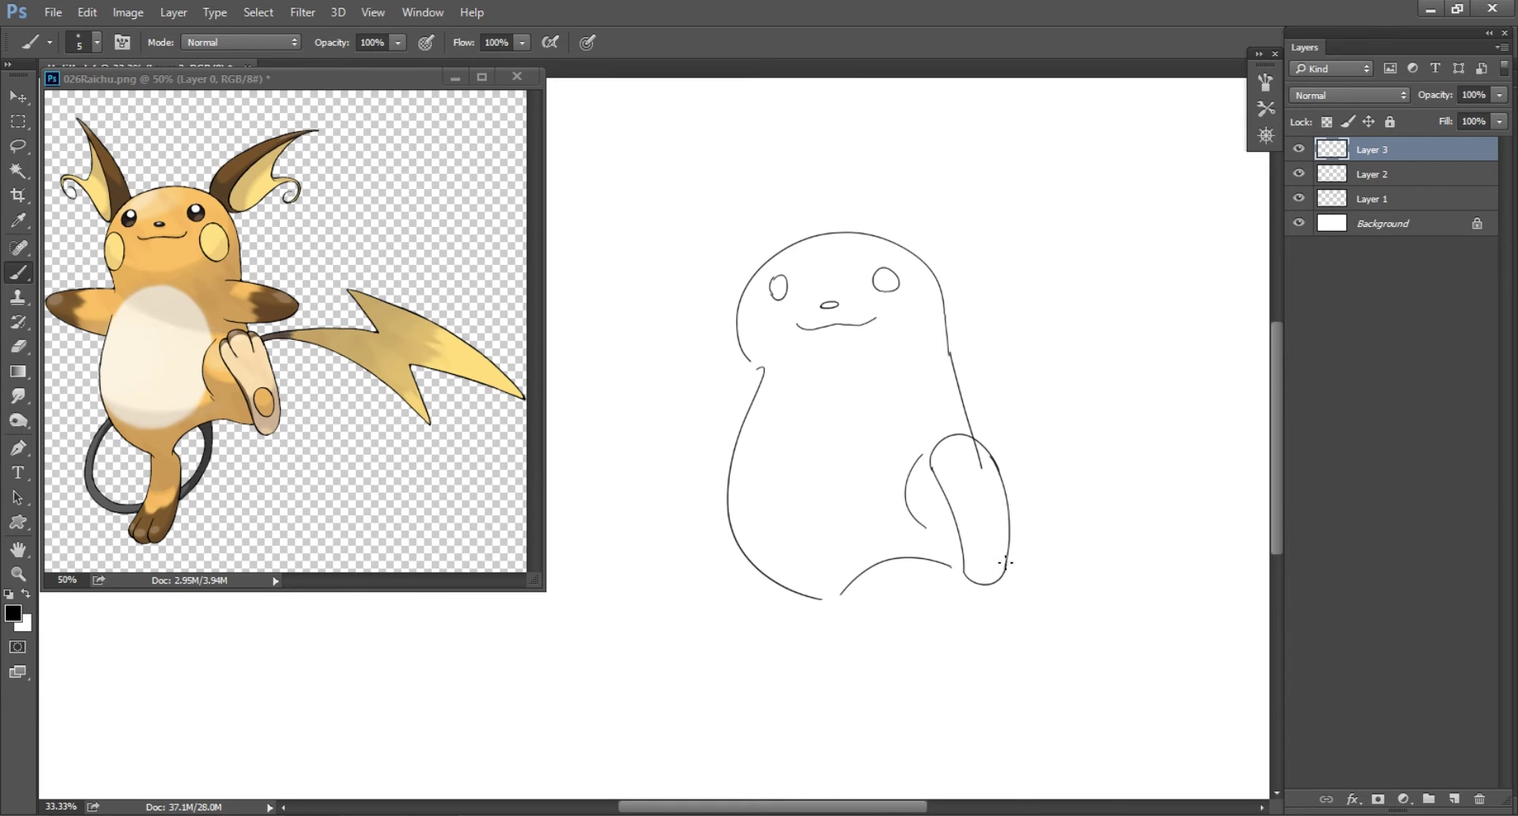
# - Erase the Layer 2 body line inside the raised foot and trim the paw outline on Layer 3
pyautogui.click(1372, 174)
pyautogui.press('e')
pyautogui.moveTo(978, 468)
pyautogui.mouseDown()
pyautogui.moveTo(970, 438)
pyautogui.moveTo(945, 447)
pyautogui.moveTo(978, 455)
pyautogui.mouseUp()
pyautogui.click(1372, 149)
pyautogui.press('b')
pyautogui.press('e')
pyautogui.press('b')
pyautogui.press('e')
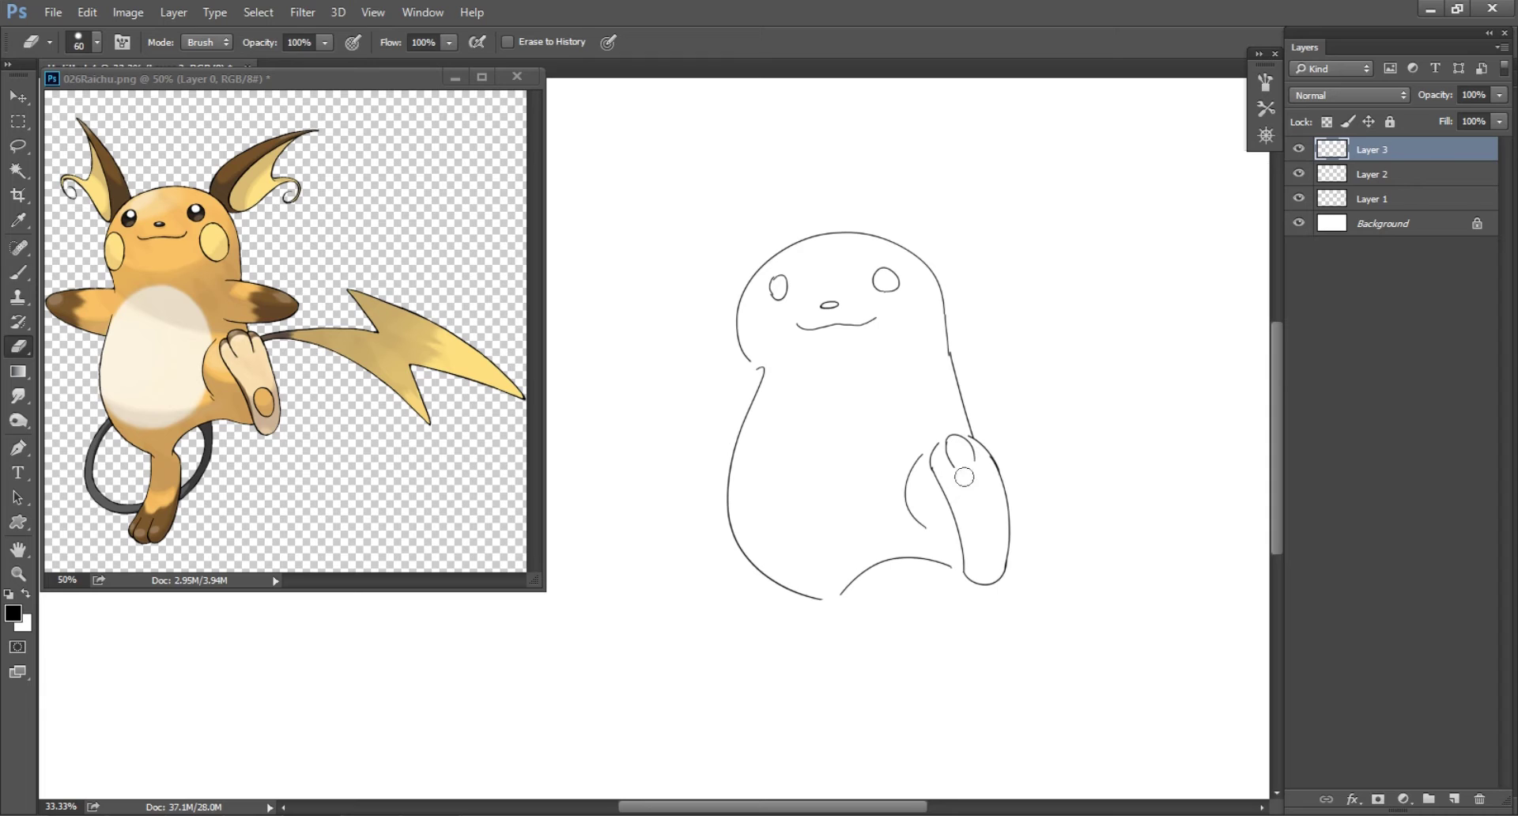
pyautogui.moveTo(965, 474); pyautogui.dragTo(945, 448)
pyautogui.press('b')
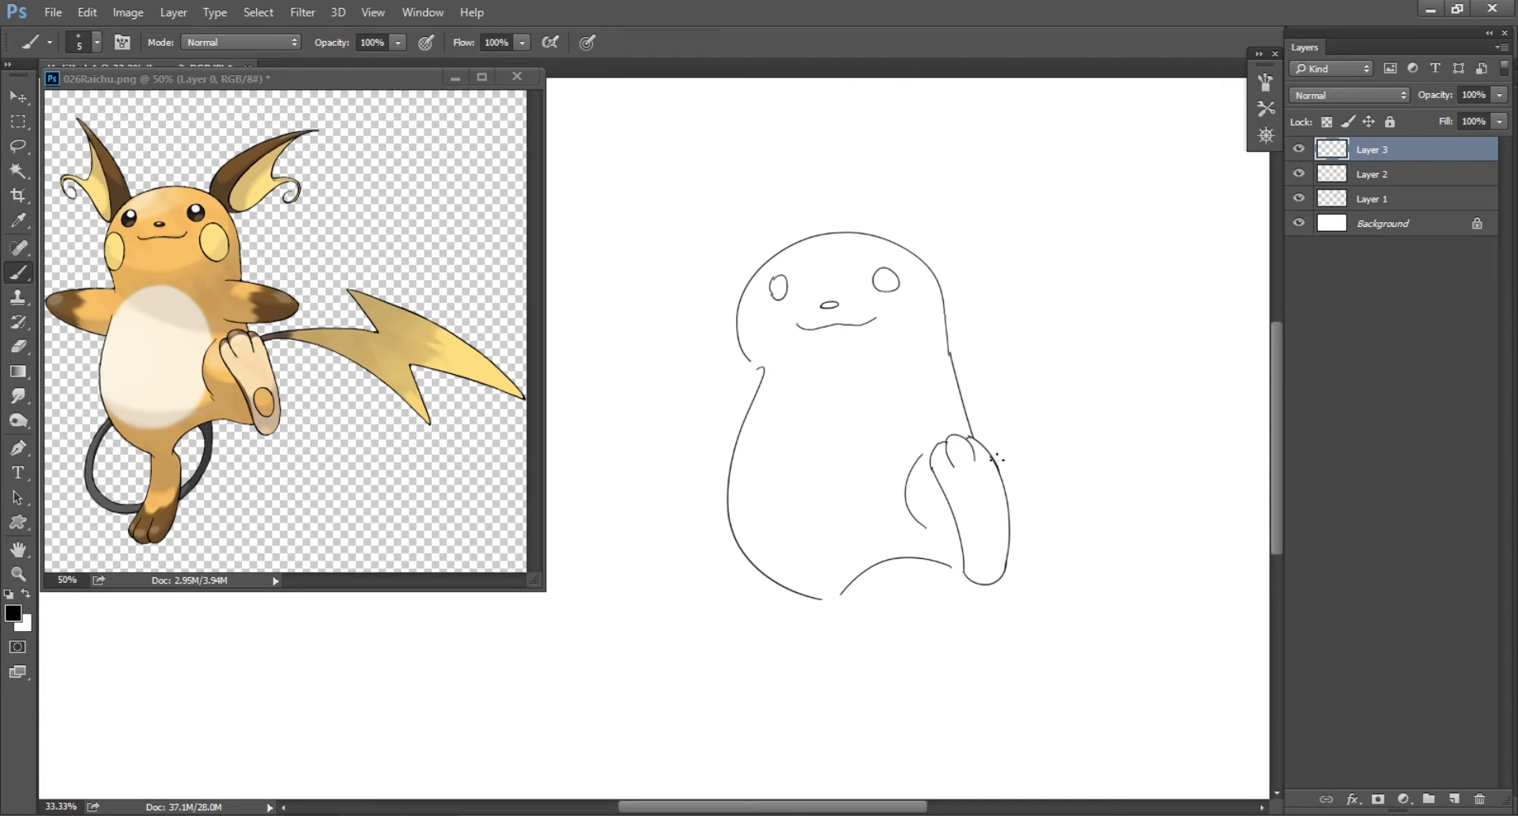
# - Draw a toe line in the paw, both edges of the standing leg, and the right arm
pyautogui.moveTo(981, 535); pyautogui.dragTo(987, 551)
pyautogui.press('e')
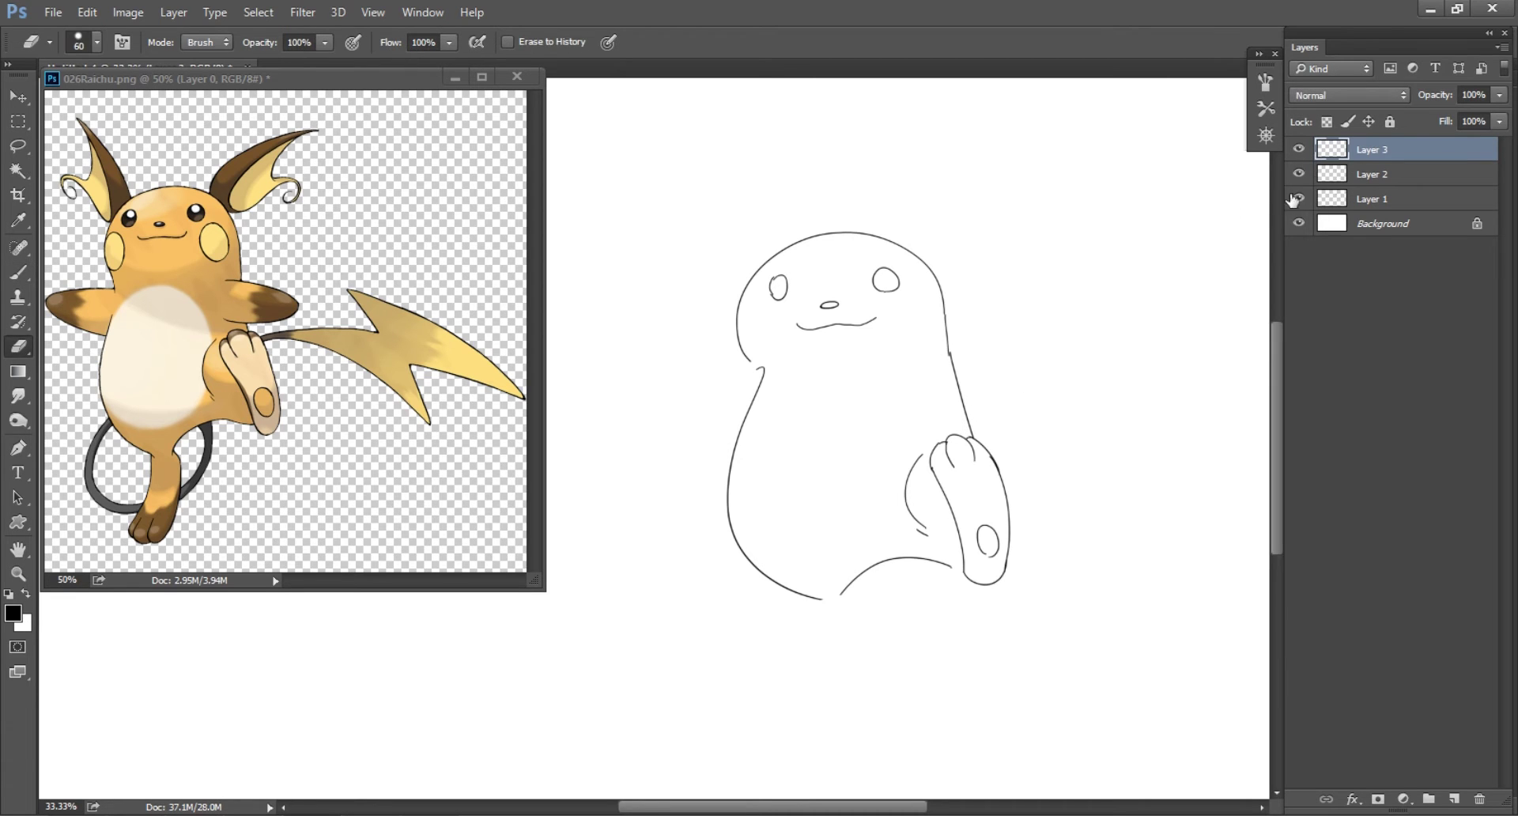
pyautogui.press('b')
pyautogui.moveTo(810, 598)
pyautogui.mouseDown()
pyautogui.moveTo(772, 714)
pyautogui.moveTo(860, 721)
pyautogui.moveTo(865, 609)
pyautogui.moveTo(850, 702)
pyautogui.mouseUp()
pyautogui.hotkey('ctrl', 'z')
pyautogui.hotkey('ctrl', 'z')
pyautogui.moveTo(862, 622)
pyautogui.mouseDown()
pyautogui.moveTo(818, 745)
pyautogui.moveTo(788, 740)
pyautogui.mouseUp()
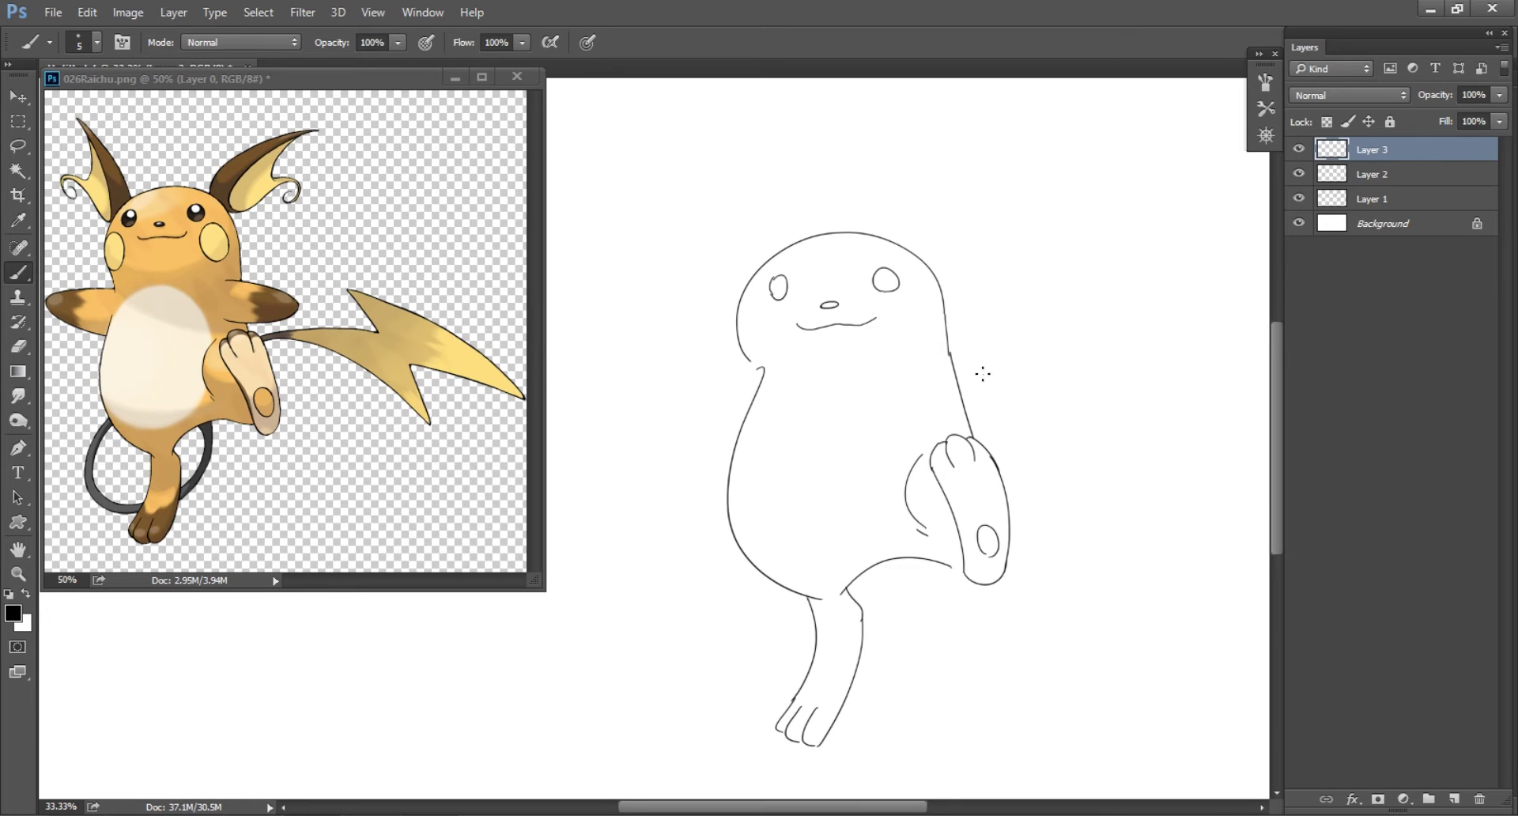
pyautogui.moveTo(917, 357)
pyautogui.mouseDown()
pyautogui.moveTo(1026, 383)
pyautogui.moveTo(984, 405)
pyautogui.mouseUp()
# - Outline the left arm on the body's left side, redrawing the first attempt
pyautogui.moveTo(757, 366); pyautogui.dragTo(749, 423)
pyautogui.hotkey('ctrl', 'z')
pyautogui.moveTo(756, 360)
pyautogui.mouseDown()
pyautogui.moveTo(783, 417)
pyautogui.moveTo(766, 417)
pyautogui.mouseUp()
pyautogui.press('l')
pyautogui.hotkey('ctrl', 'd')
pyautogui.click(1336, 174)
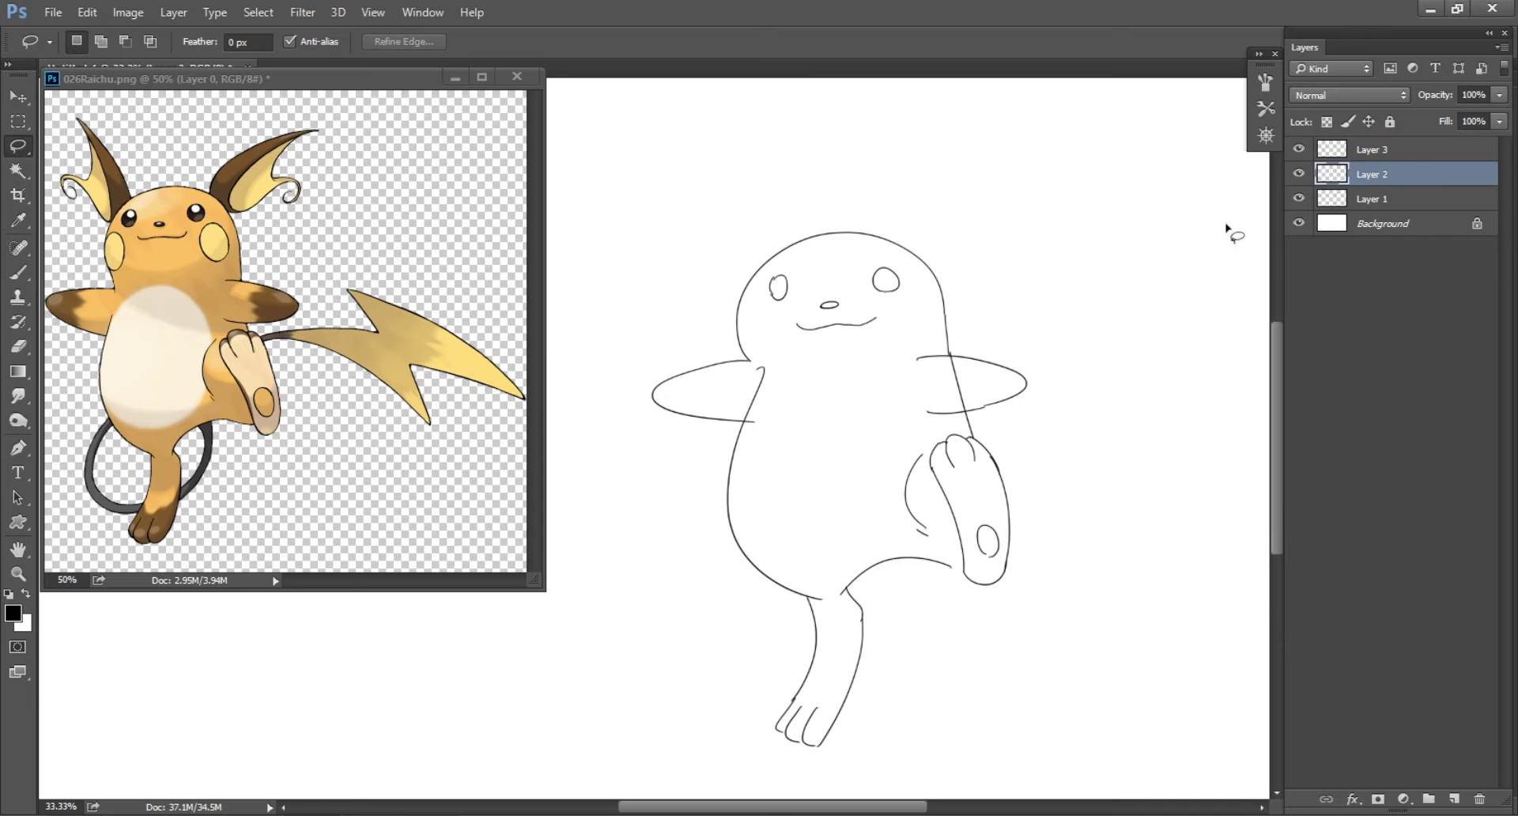
pyautogui.click(1298, 173)
# - Erase the body line crossing the right arm
pyautogui.press('e')
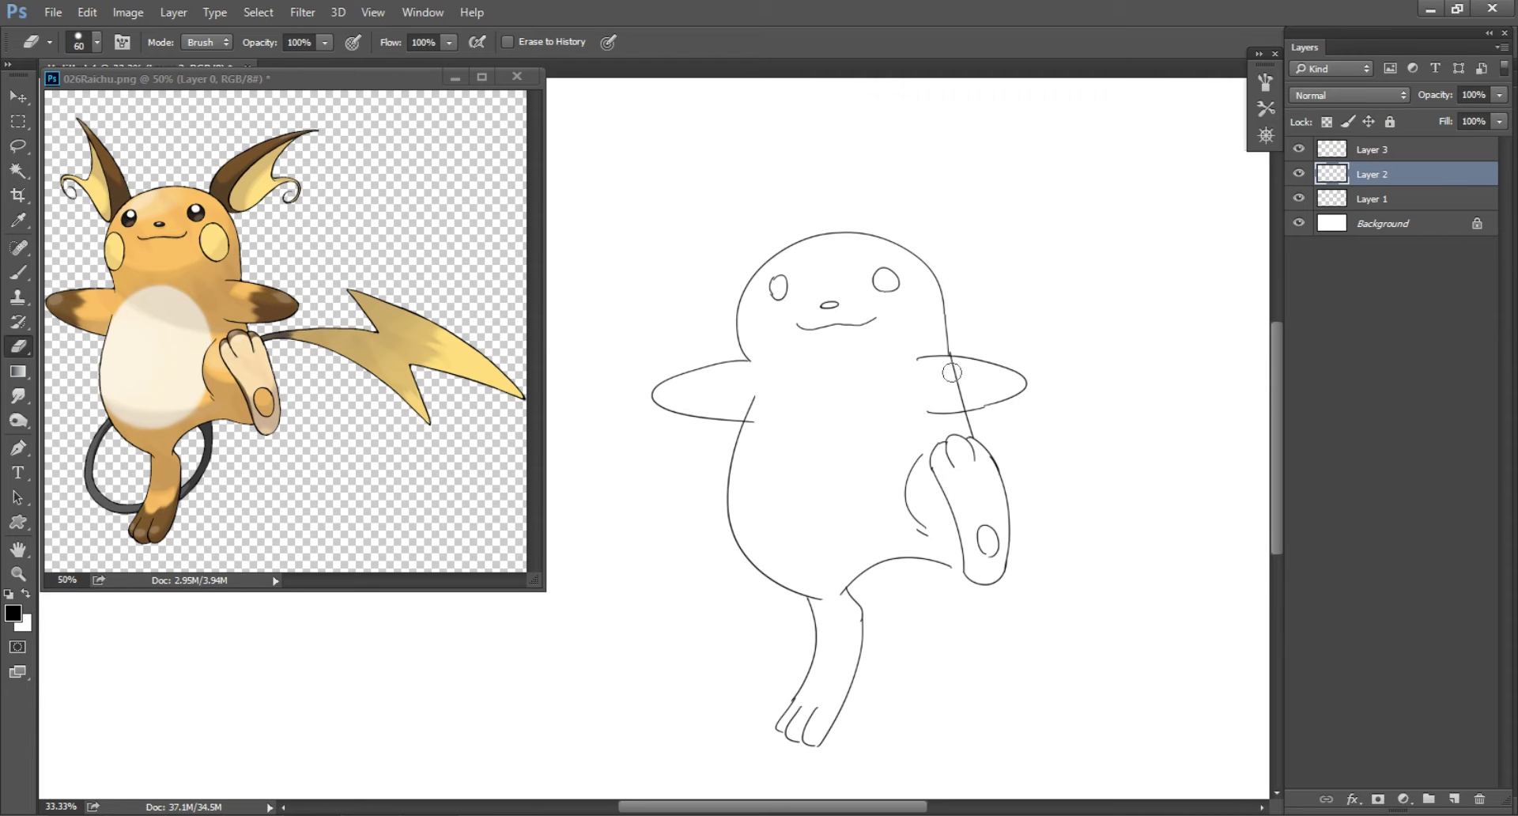
pyautogui.moveTo(955, 369); pyautogui.dragTo(958, 400)
pyautogui.click(1368, 200)
pyautogui.click(1384, 151)
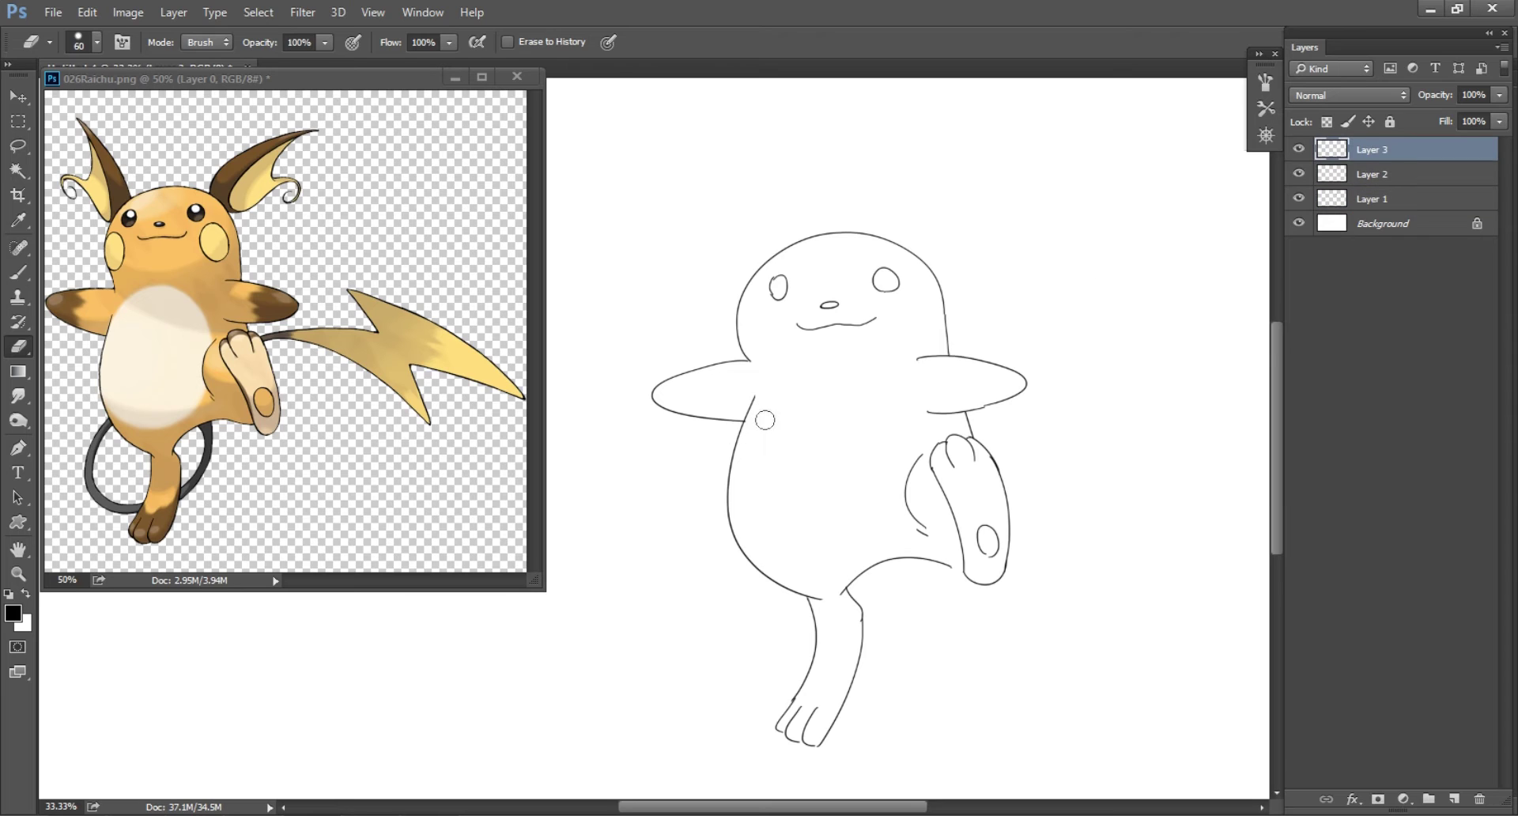
pyautogui.press('b')
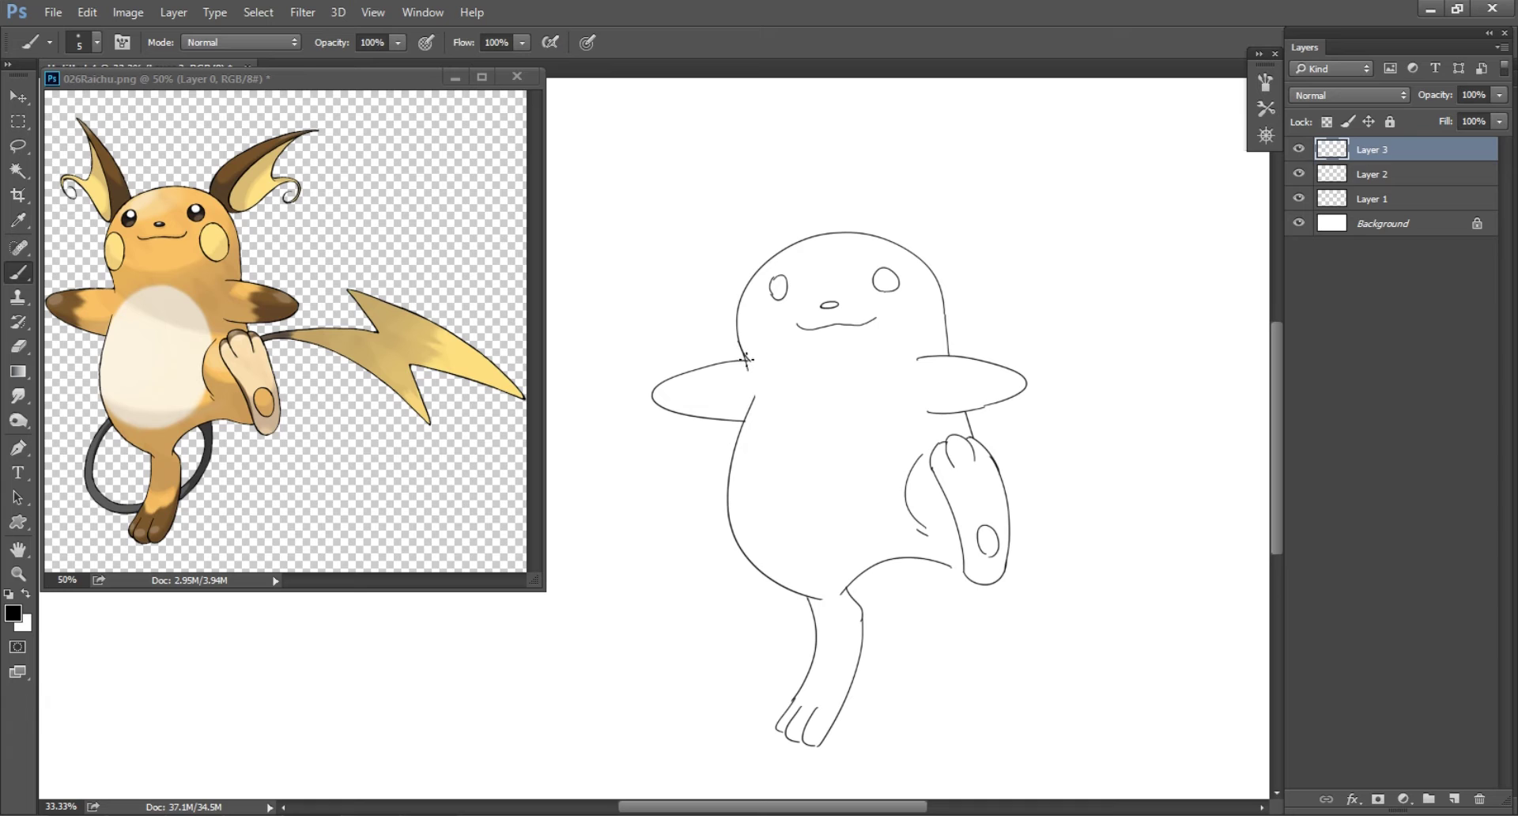
# - Merge the arms' Layer 3 down into Layer 2
pyautogui.click(1372, 174)
pyautogui.click(1360, 201)
pyautogui.press('e')
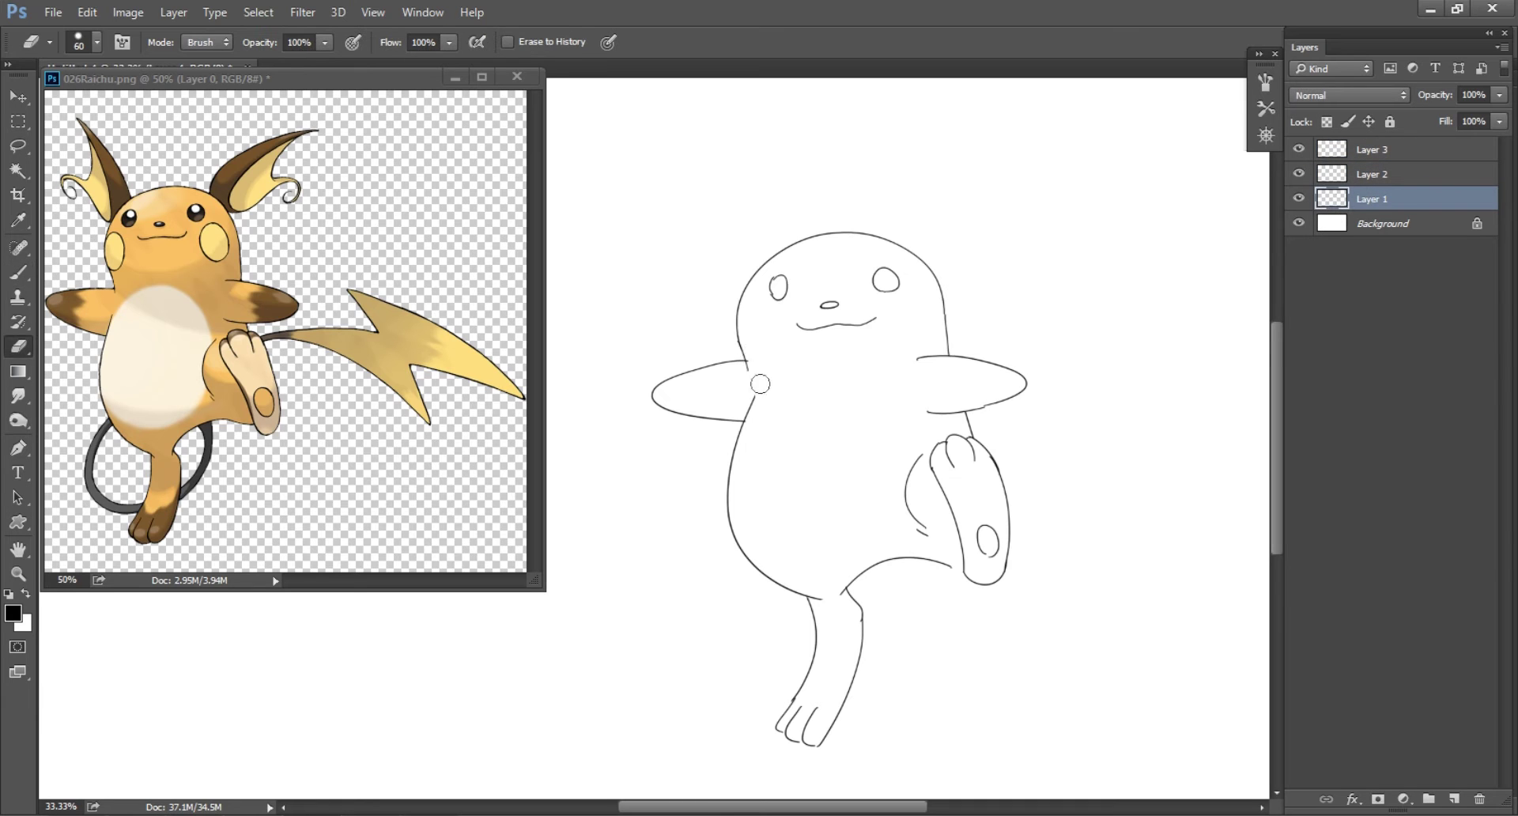
pyautogui.hotkey('alt', ']')
pyautogui.hotkey('alt', ']')
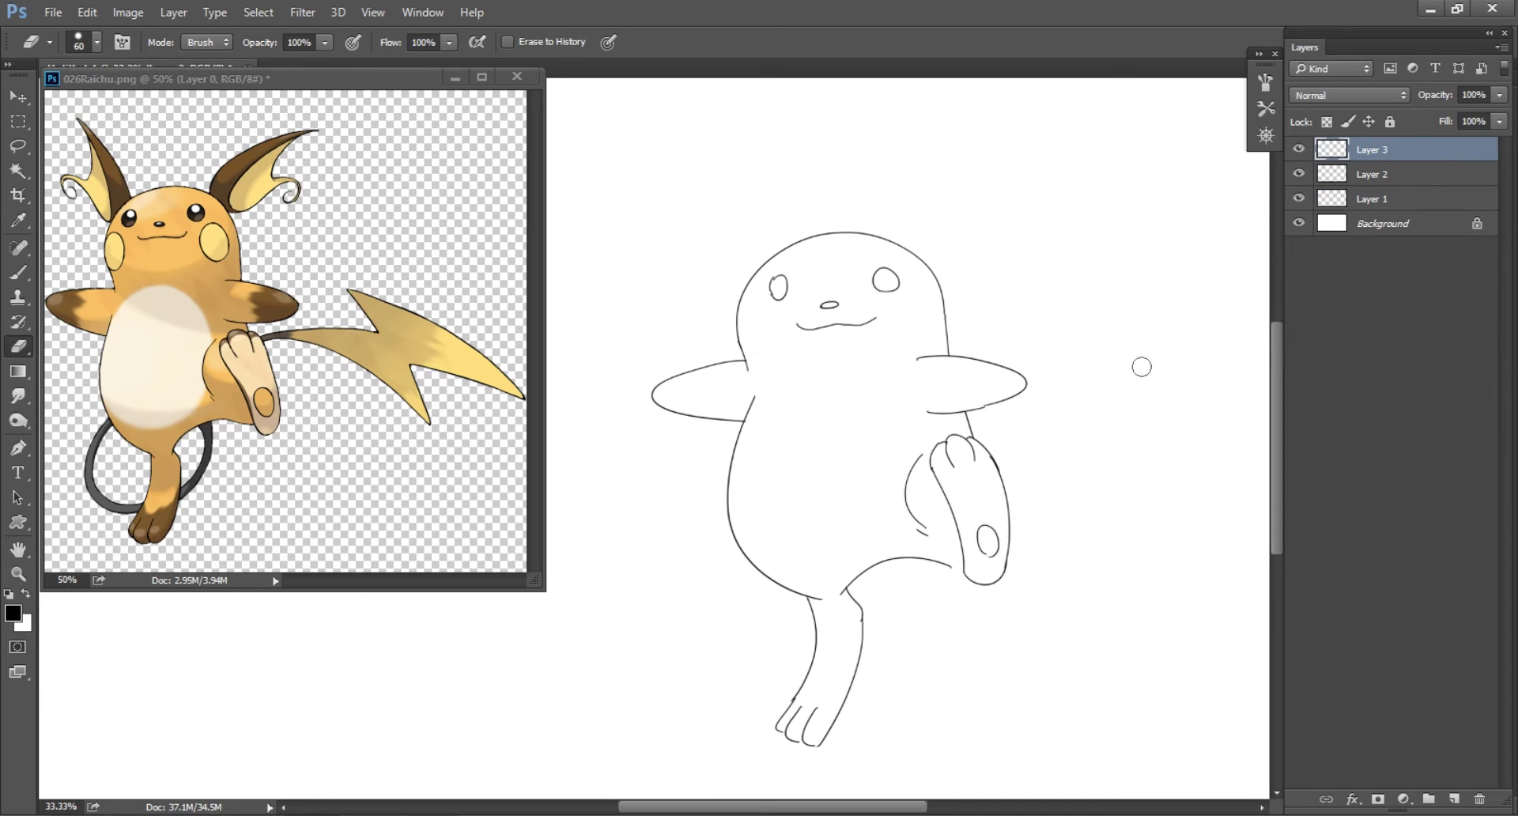
pyautogui.press('b')
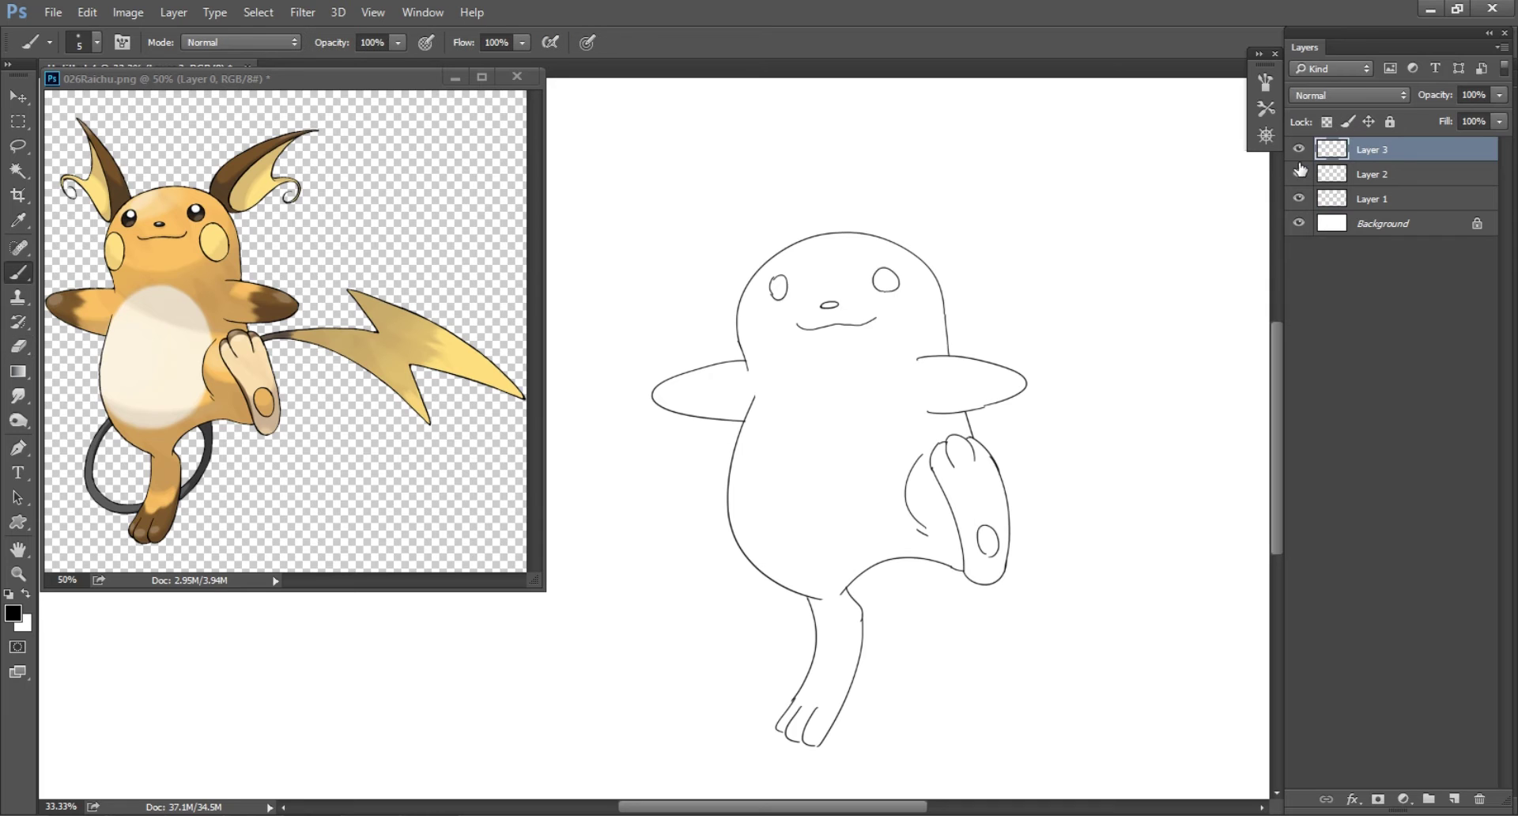
pyautogui.press('Delete')
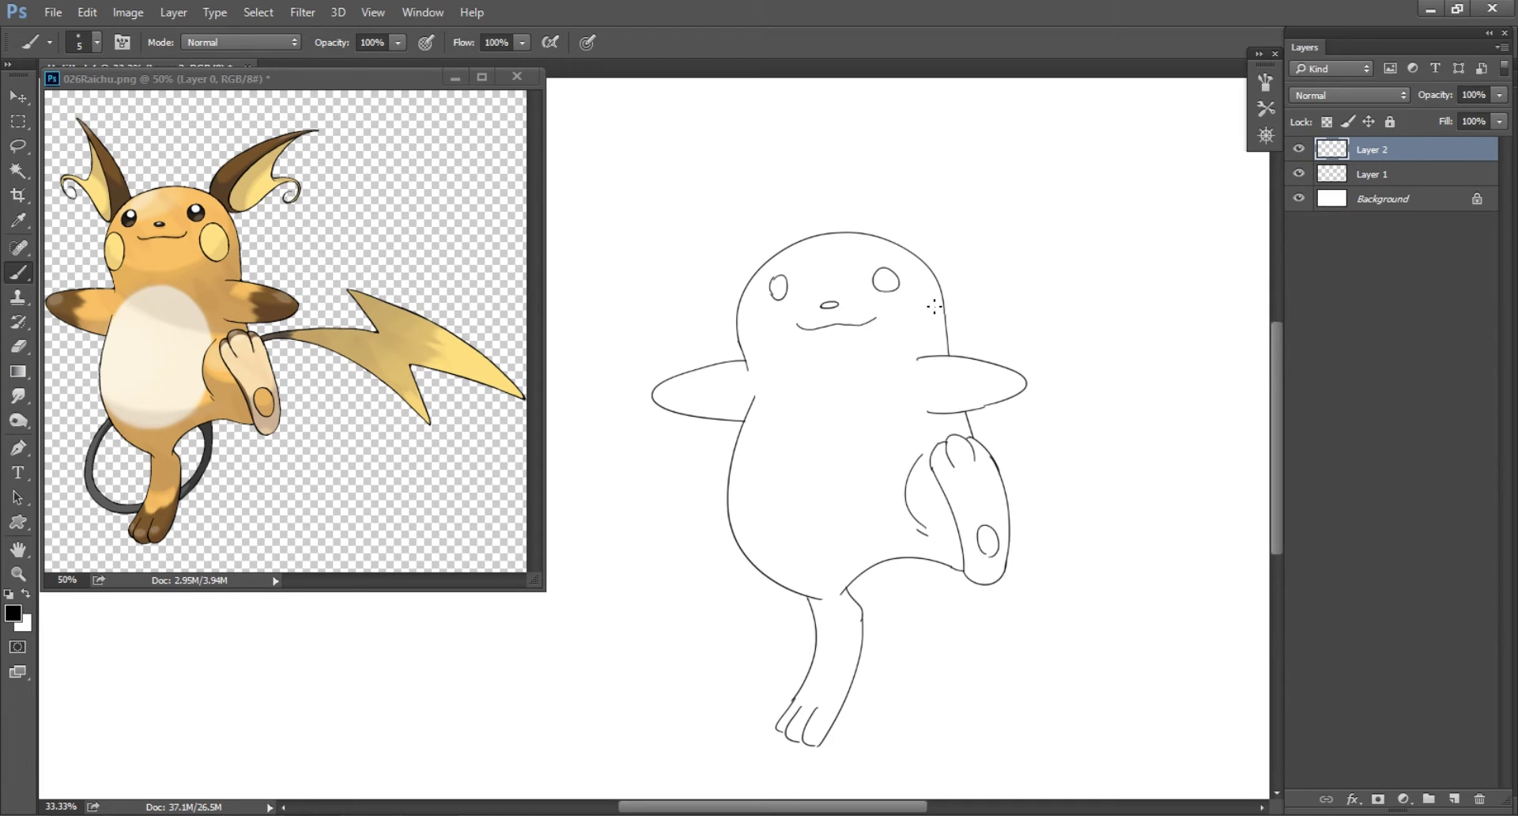
# - Draw the right ear's outline and lower curve rising from the head
pyautogui.moveTo(911, 260)
pyautogui.mouseDown()
pyautogui.moveTo(1061, 154)
pyautogui.moveTo(1001, 220)
pyautogui.mouseUp()
pyautogui.hotkey('ctrl', 'z')
pyautogui.moveTo(1057, 155); pyautogui.dragTo(1034, 226)
pyautogui.hotkey('ctrl', 'z')
pyautogui.hotkey('ctrl', 'alt', 'z')
pyautogui.moveTo(933, 276)
pyautogui.mouseDown()
pyautogui.moveTo(1035, 224)
pyautogui.moveTo(1038, 262)
pyautogui.mouseUp()
pyautogui.hotkey('ctrl', 'z')
# - Redraw the inner ear line and a larger curl at the right ear's tip
pyautogui.hotkey('ctrl', 'z')
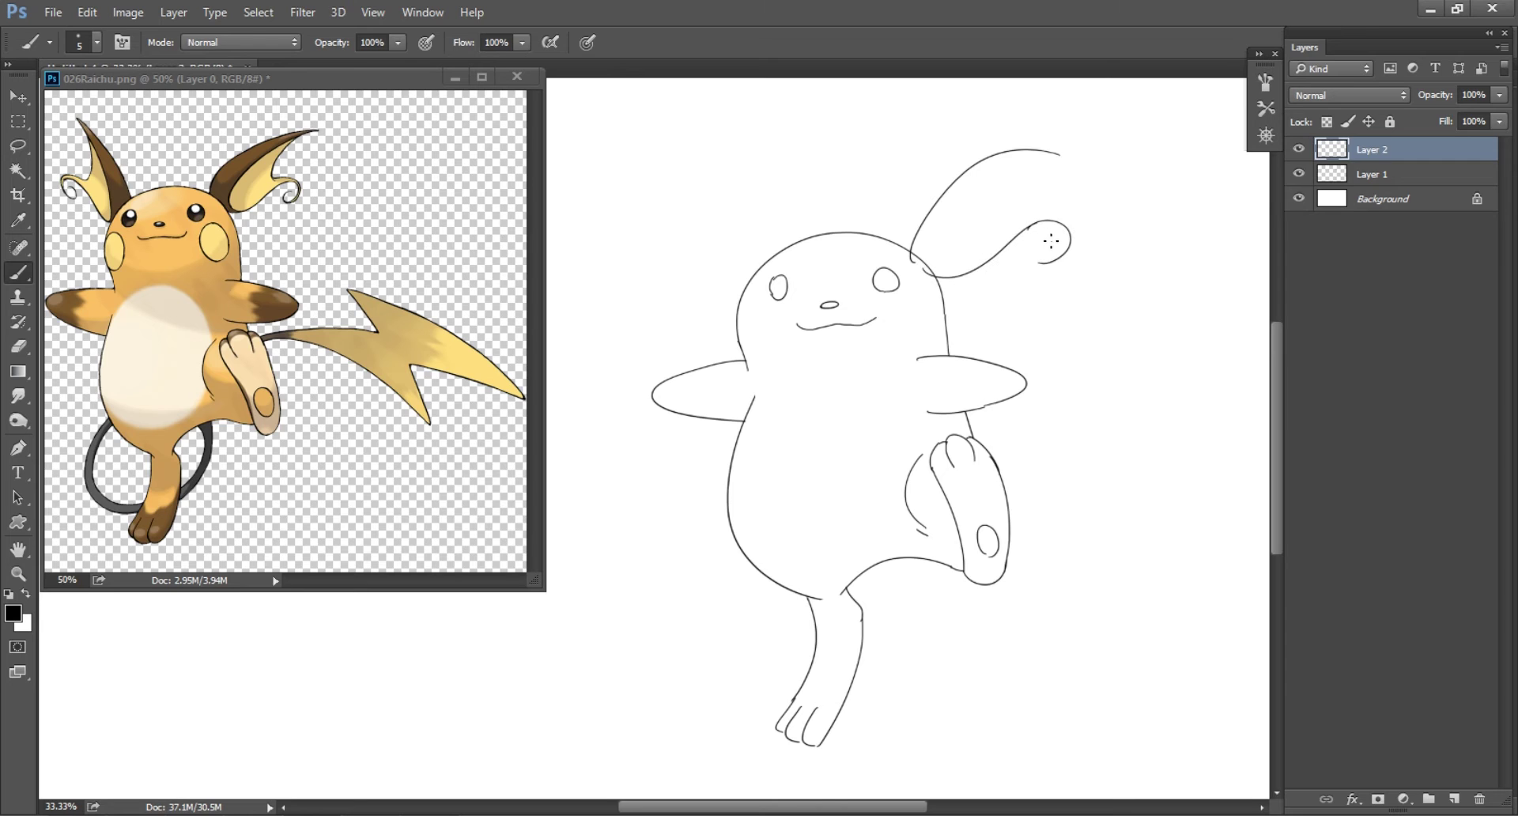
pyautogui.press('e')
pyautogui.moveTo(1045, 152)
pyautogui.mouseDown()
pyautogui.moveTo(1059, 154)
pyautogui.moveTo(994, 228)
pyautogui.moveTo(1075, 147)
pyautogui.mouseUp()
pyautogui.press('b')
pyautogui.hotkey('ctrl', 'z')
pyautogui.press('e')
pyautogui.press('b')
pyautogui.moveTo(1045, 219)
pyautogui.mouseDown()
pyautogui.moveTo(1042, 264)
pyautogui.moveTo(1059, 280)
pyautogui.moveTo(1050, 253)
pyautogui.moveTo(1080, 246)
pyautogui.mouseUp()
pyautogui.hotkey('ctrl', 'z')
pyautogui.press('e')
pyautogui.press('b')
pyautogui.hotkey('ctrl', 'z')
pyautogui.press('e')
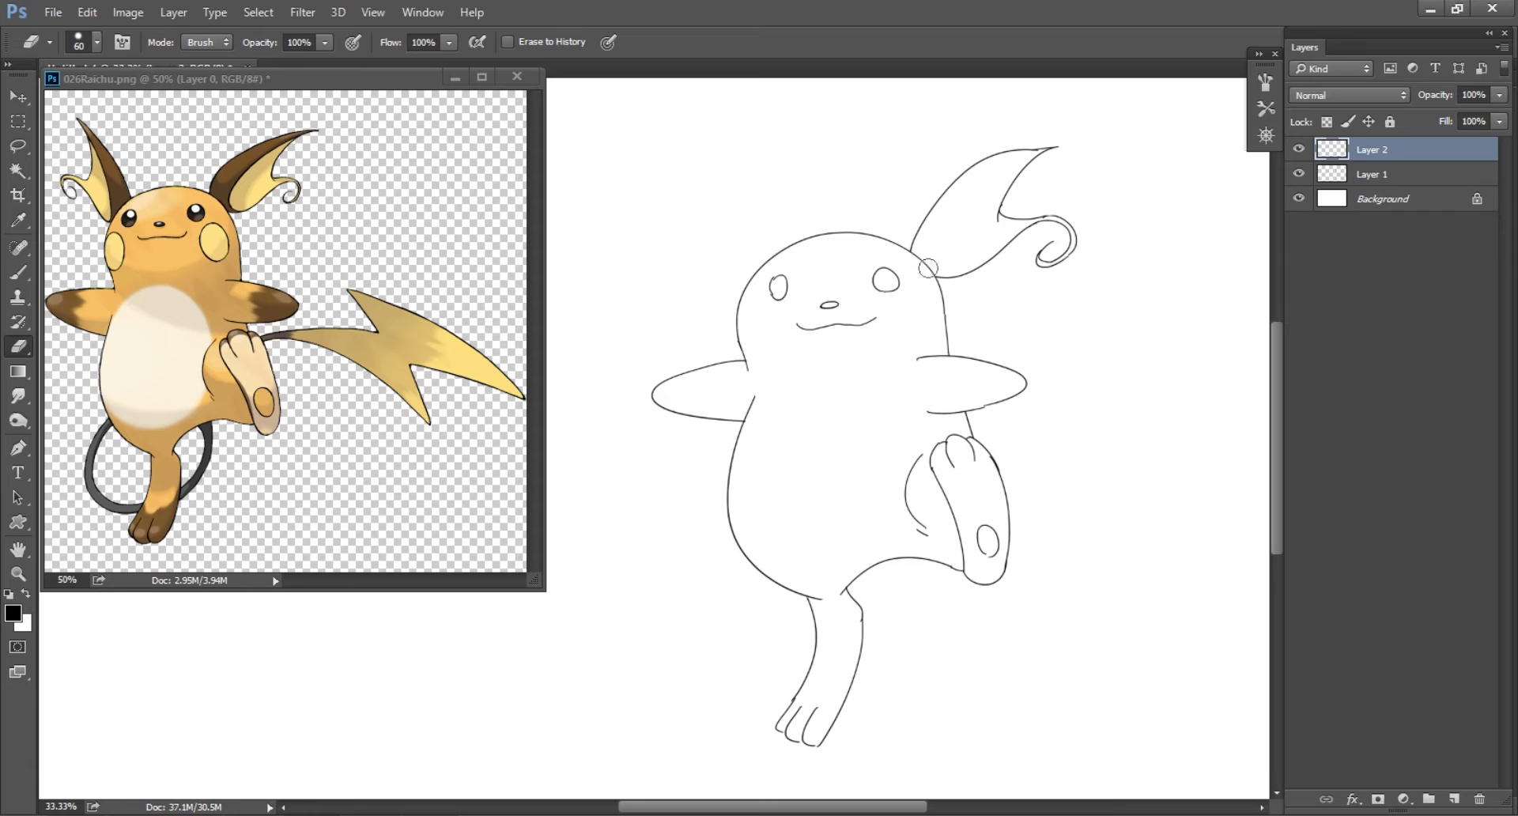
pyautogui.press('b')
# - Add a new layer and erase the ear's upper-left outline and its end near the head
pyautogui.hotkey('ctrl', 'shift', 'n')
pyautogui.press('Return')
pyautogui.hotkey('alt', '[')
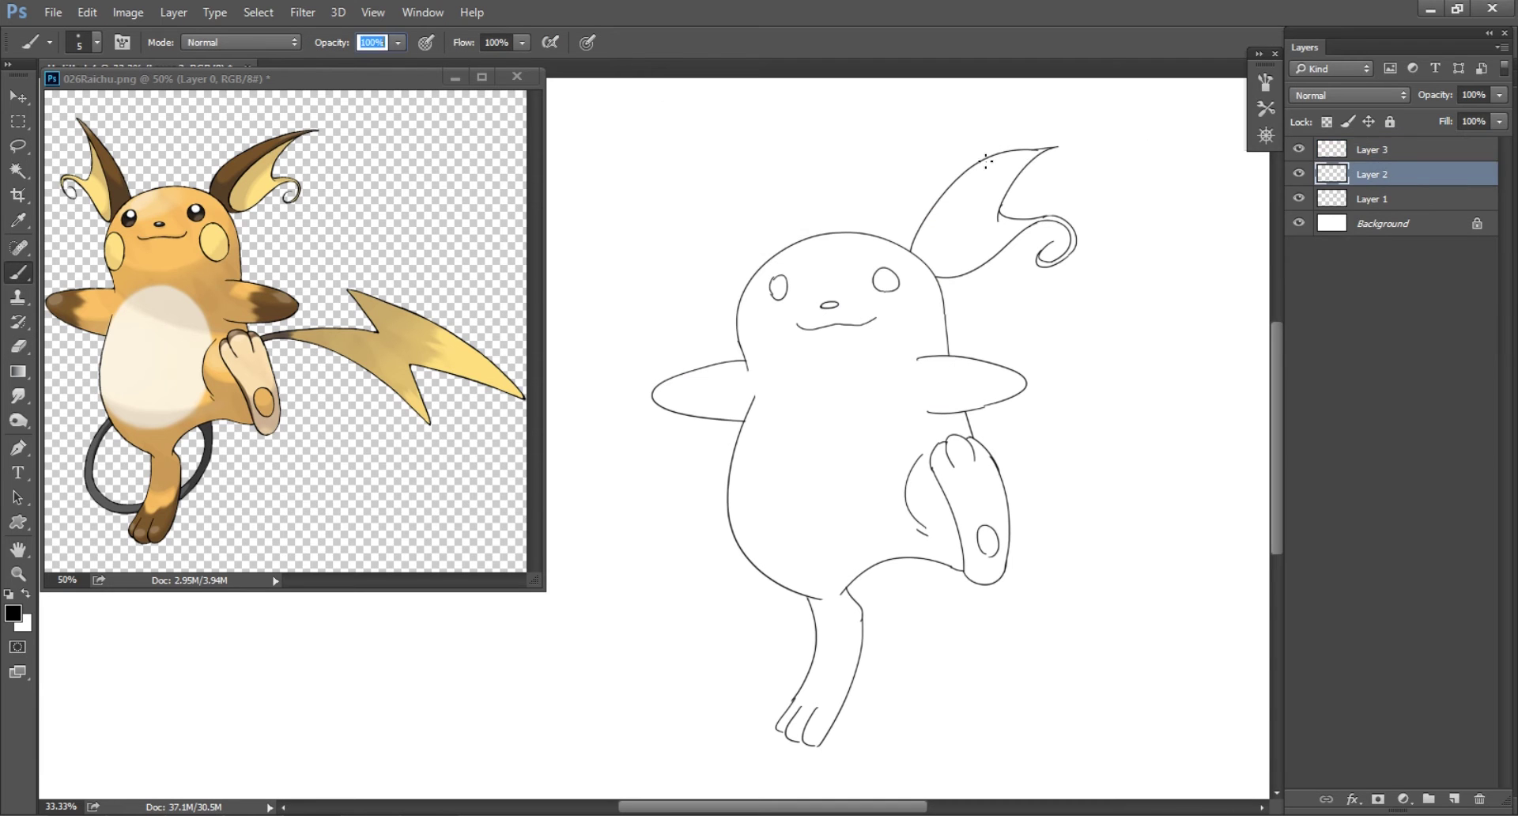
pyautogui.press('e')
pyautogui.moveTo(937, 204)
pyautogui.mouseDown()
pyautogui.moveTo(1033, 141)
pyautogui.moveTo(915, 247)
pyautogui.moveTo(1063, 145)
pyautogui.mouseUp()
pyautogui.press('b')
pyautogui.press('e')
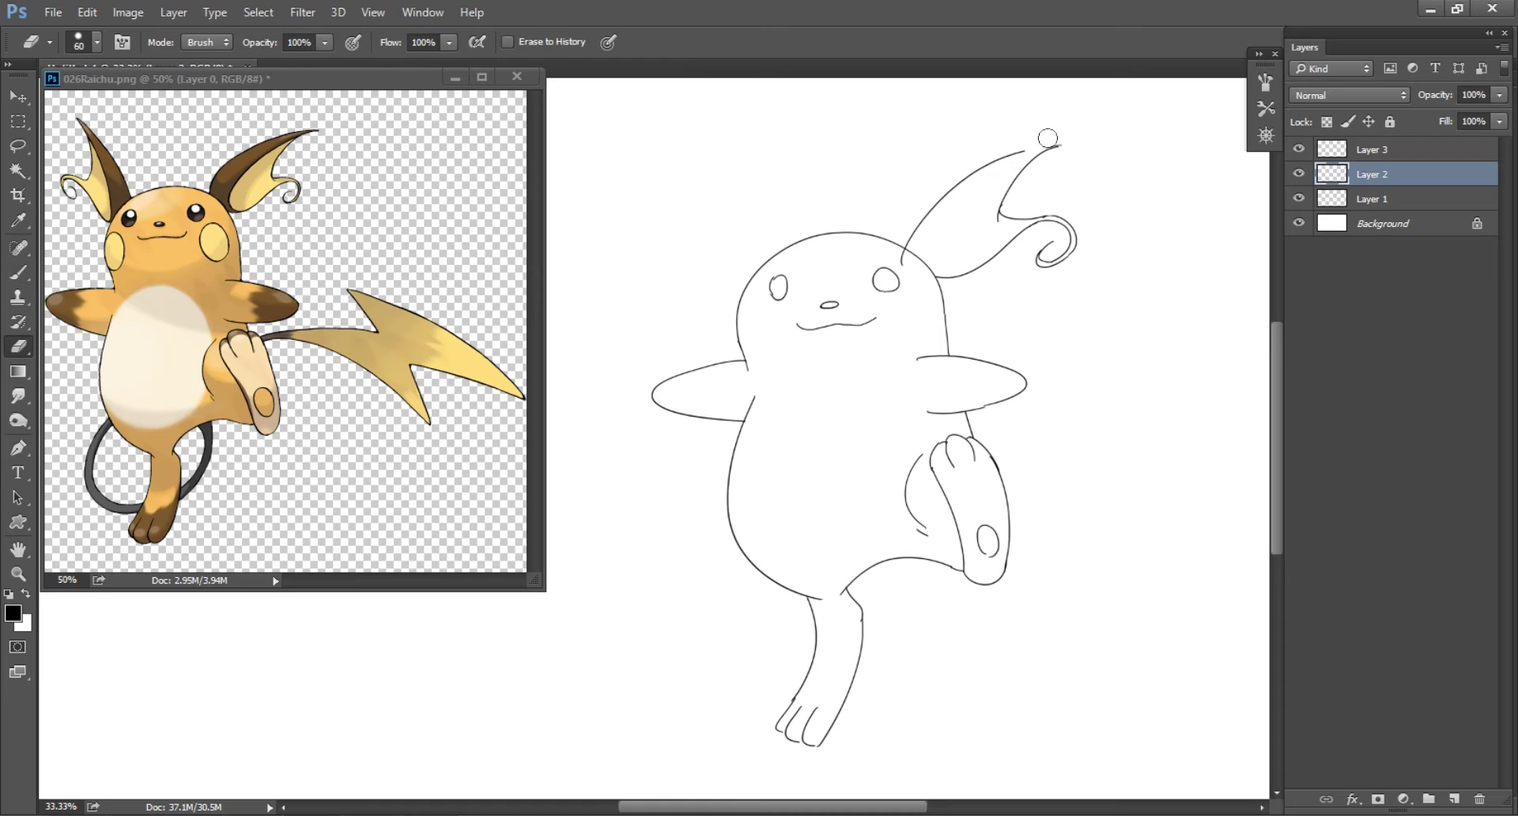
pyautogui.moveTo(891, 272); pyautogui.dragTo(905, 251)
pyautogui.hotkey('ctrl', 'z')
pyautogui.press('b')
pyautogui.press('e')
pyautogui.moveTo(895, 273); pyautogui.dragTo(906, 252)
# - On the new top layer, draw the inner ear line from the tip toward the head
pyautogui.click(1330, 150)
pyautogui.press('b')
pyautogui.moveTo(1055, 144); pyautogui.dragTo(988, 271)
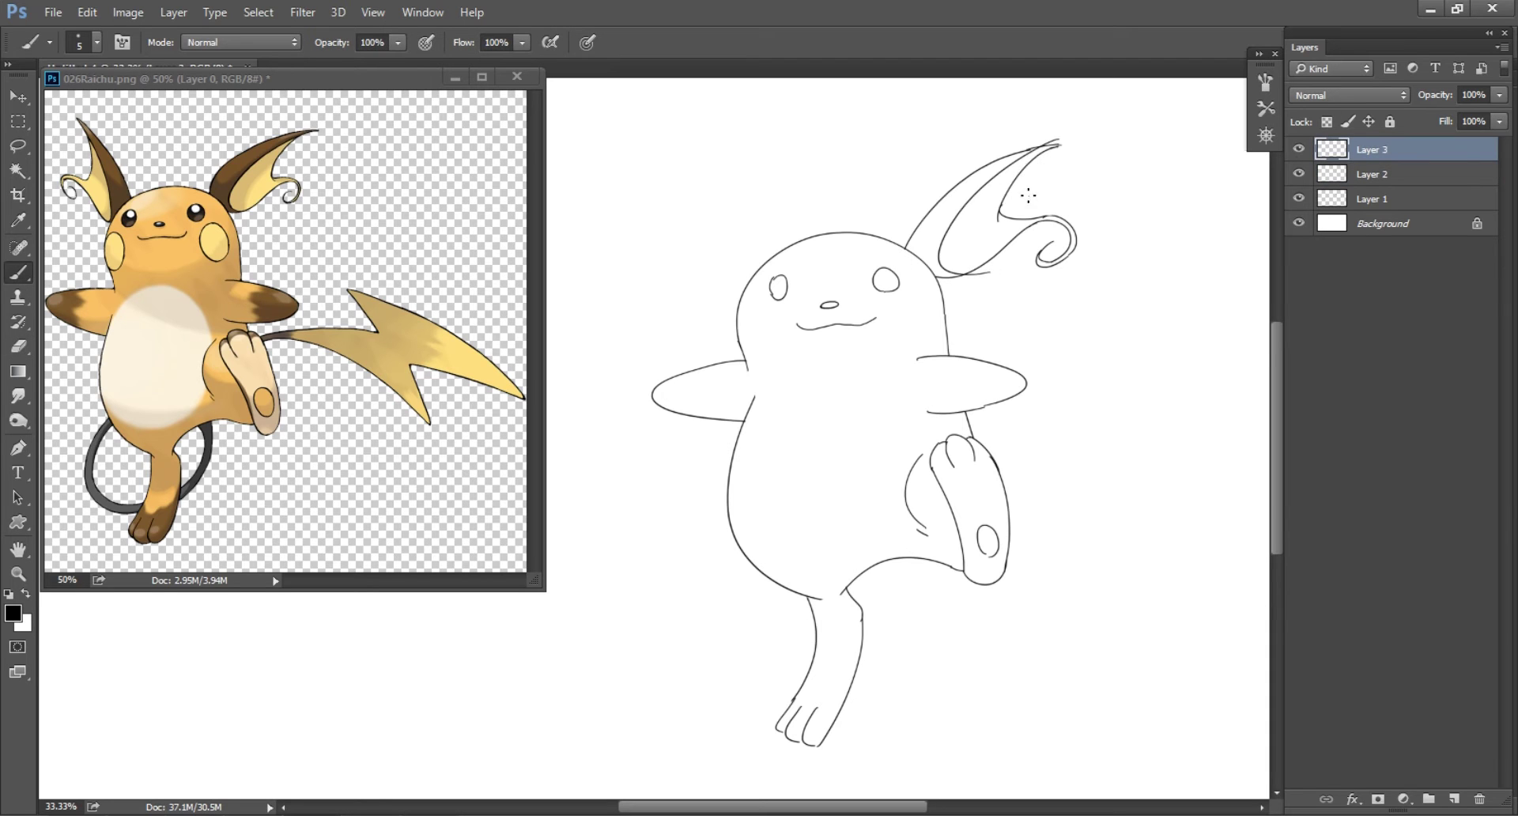
pyautogui.press('e')
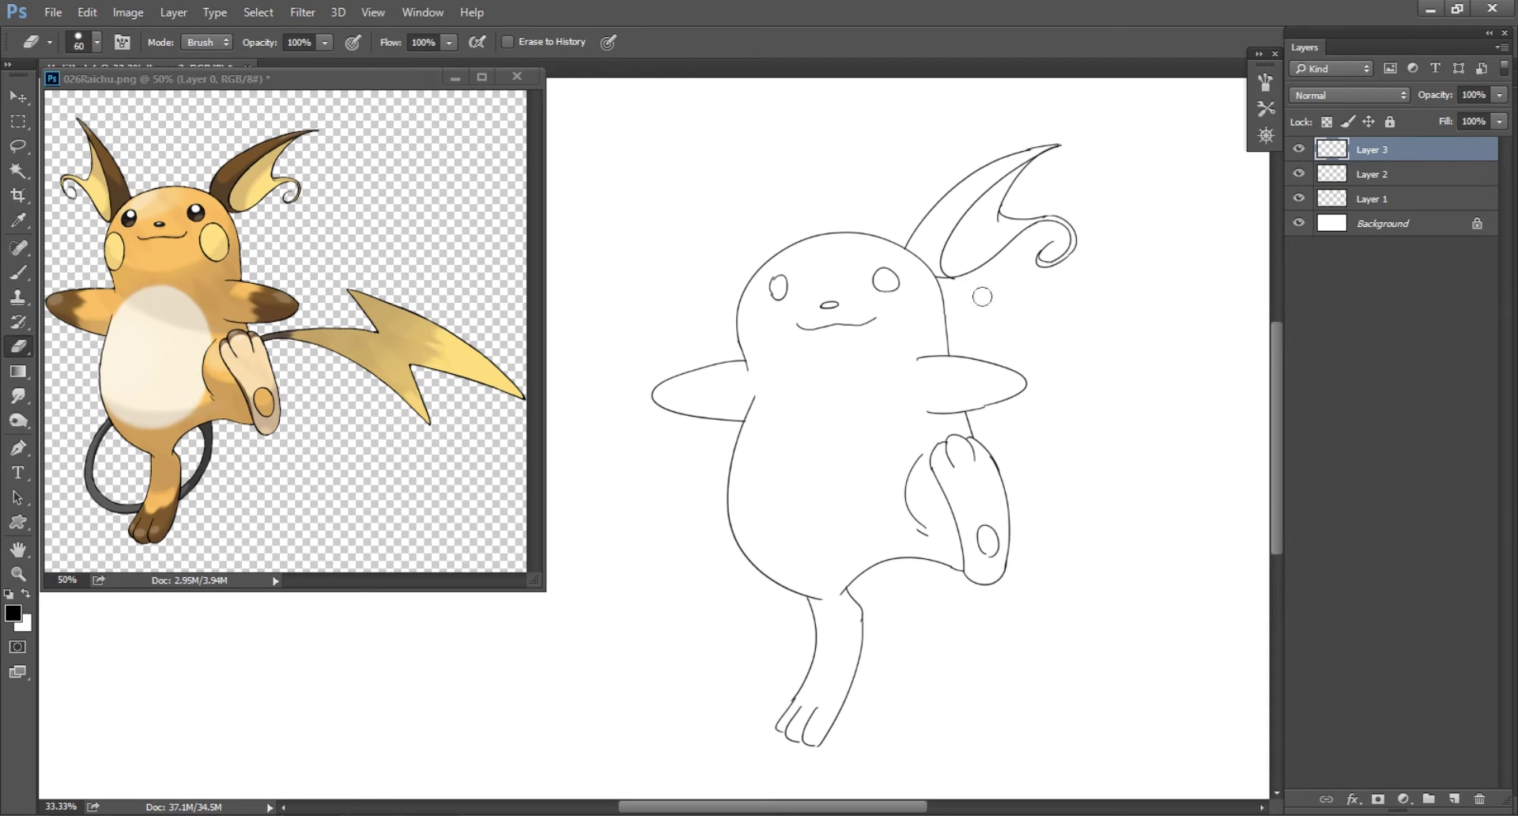
pyautogui.press('b')
# - Draw the left ear's outer and inner edges with a curled tip, erasing stray ends
pyautogui.moveTo(687, 162); pyautogui.dragTo(806, 294)
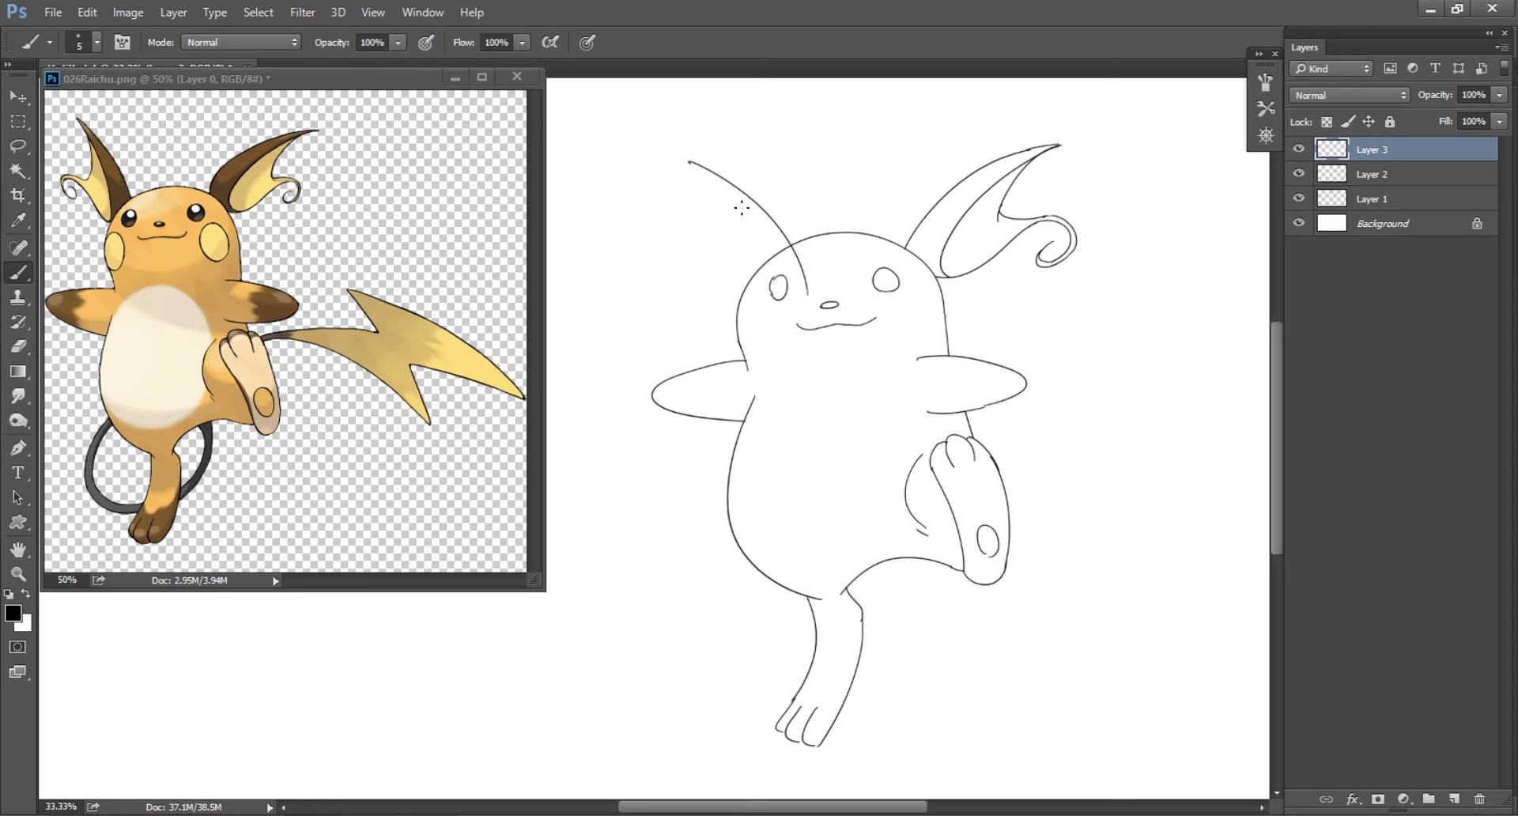
pyautogui.moveTo(687, 159); pyautogui.dragTo(725, 313)
pyautogui.moveTo(675, 266); pyautogui.dragTo(718, 277)
pyautogui.hotkey('ctrl', 'z')
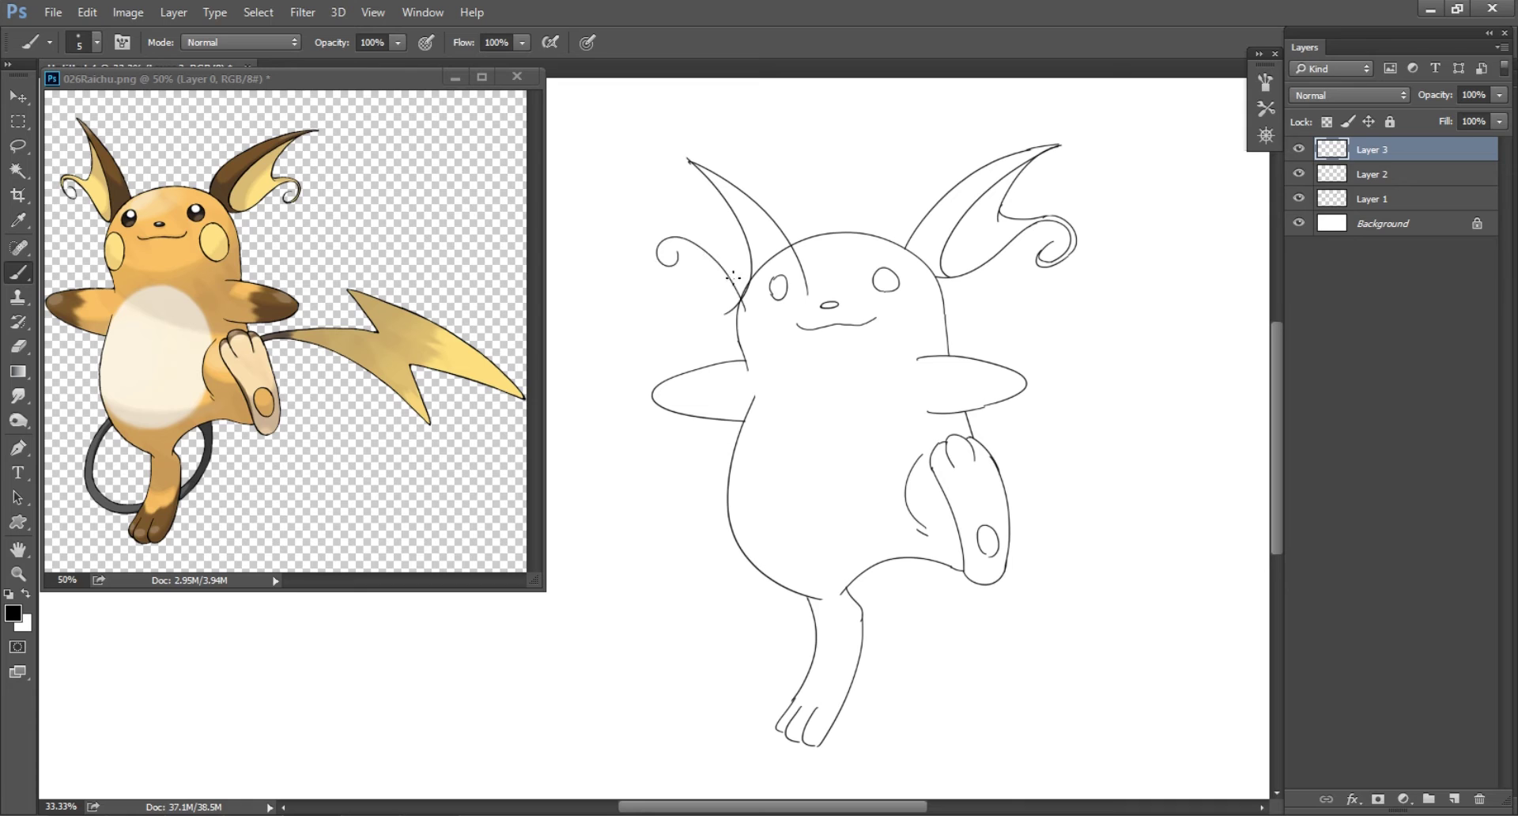
pyautogui.moveTo(666, 258); pyautogui.dragTo(724, 277)
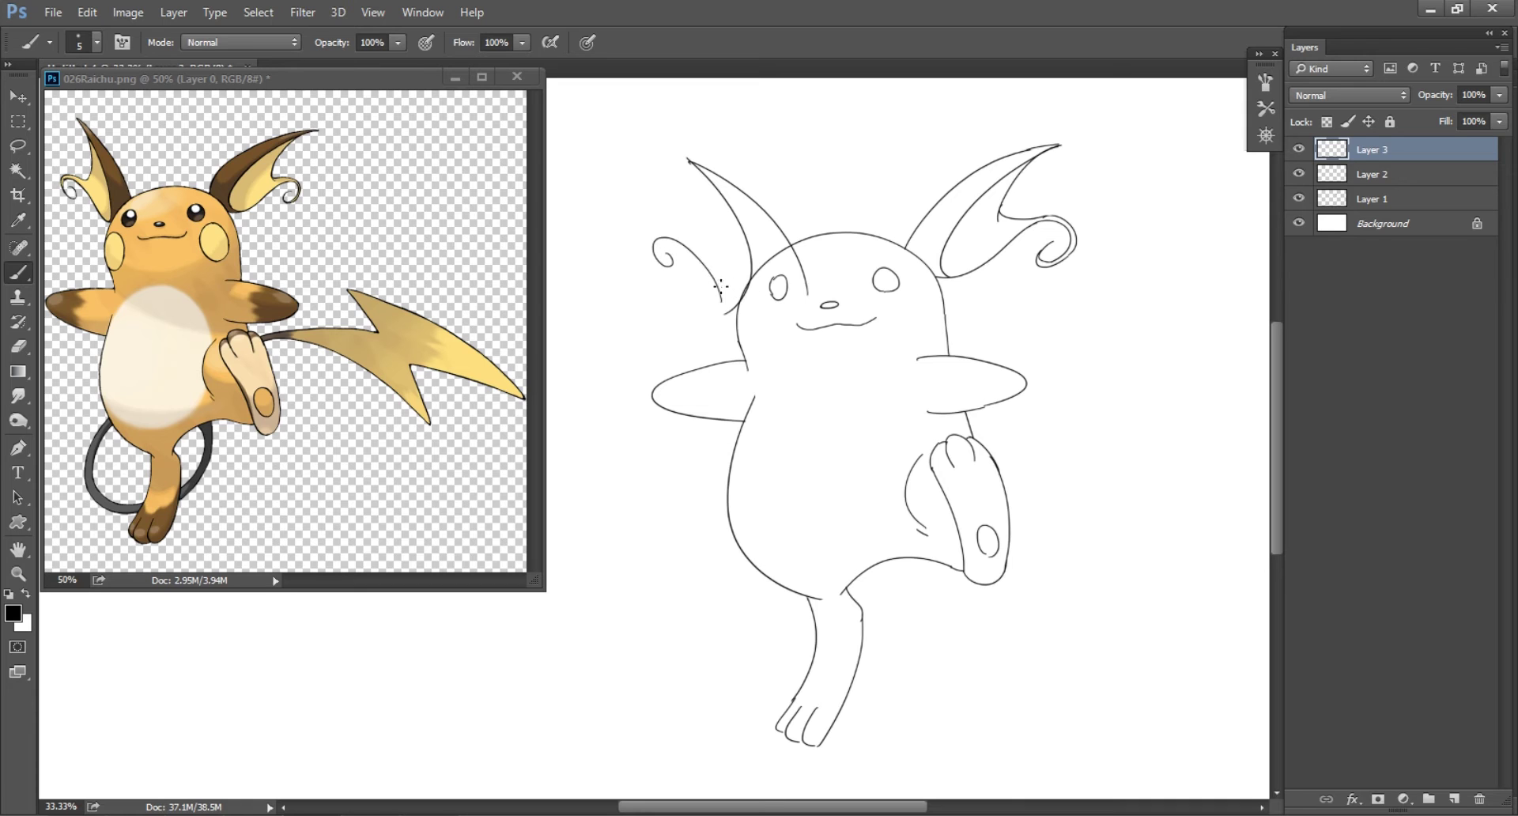
pyautogui.press('e')
pyautogui.press('F5')
pyautogui.press('F5')
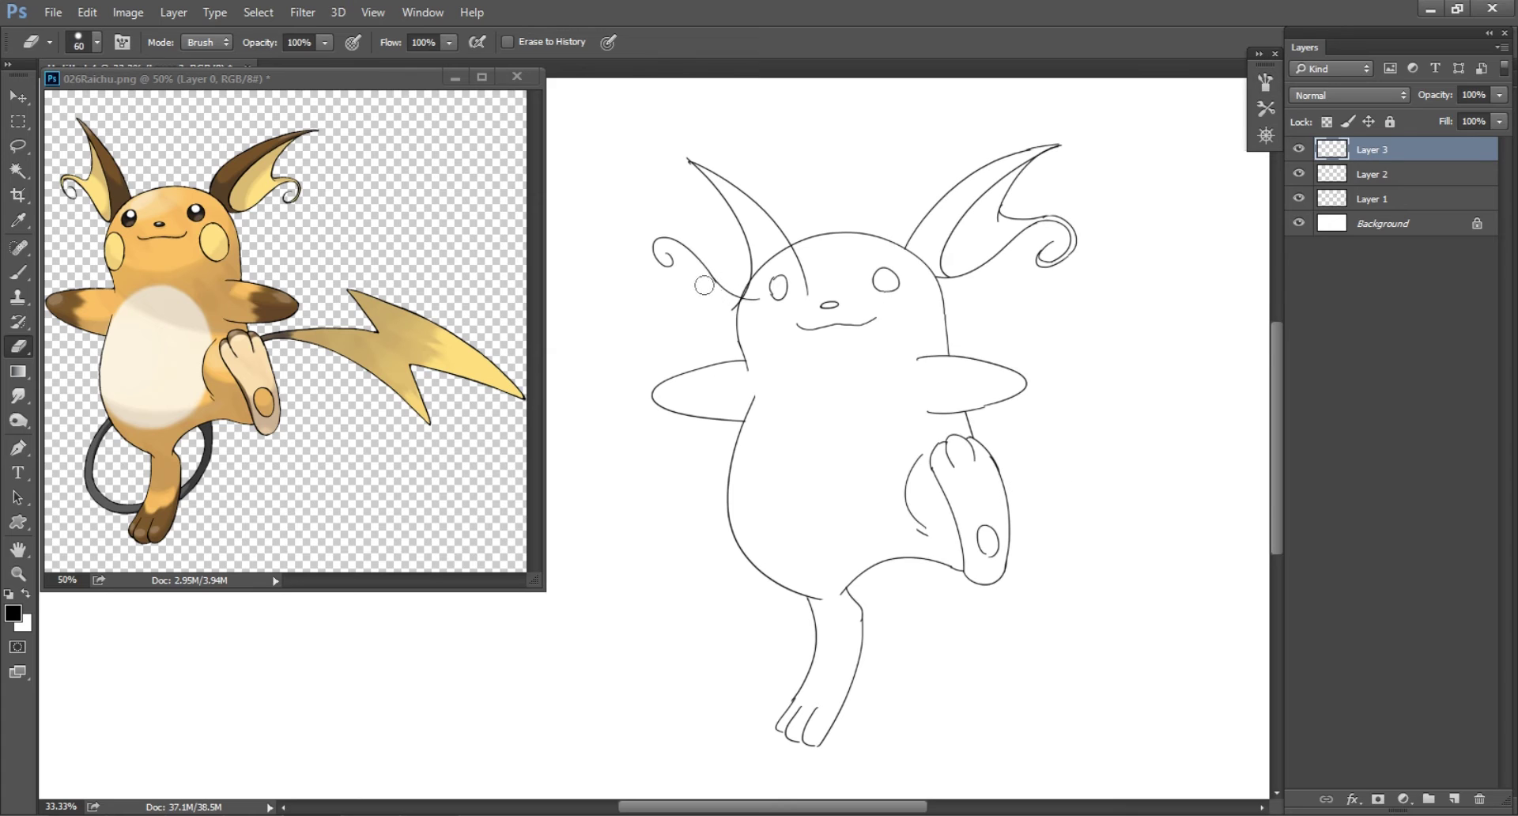
pyautogui.moveTo(747, 294); pyautogui.dragTo(765, 286)
pyautogui.press('b')
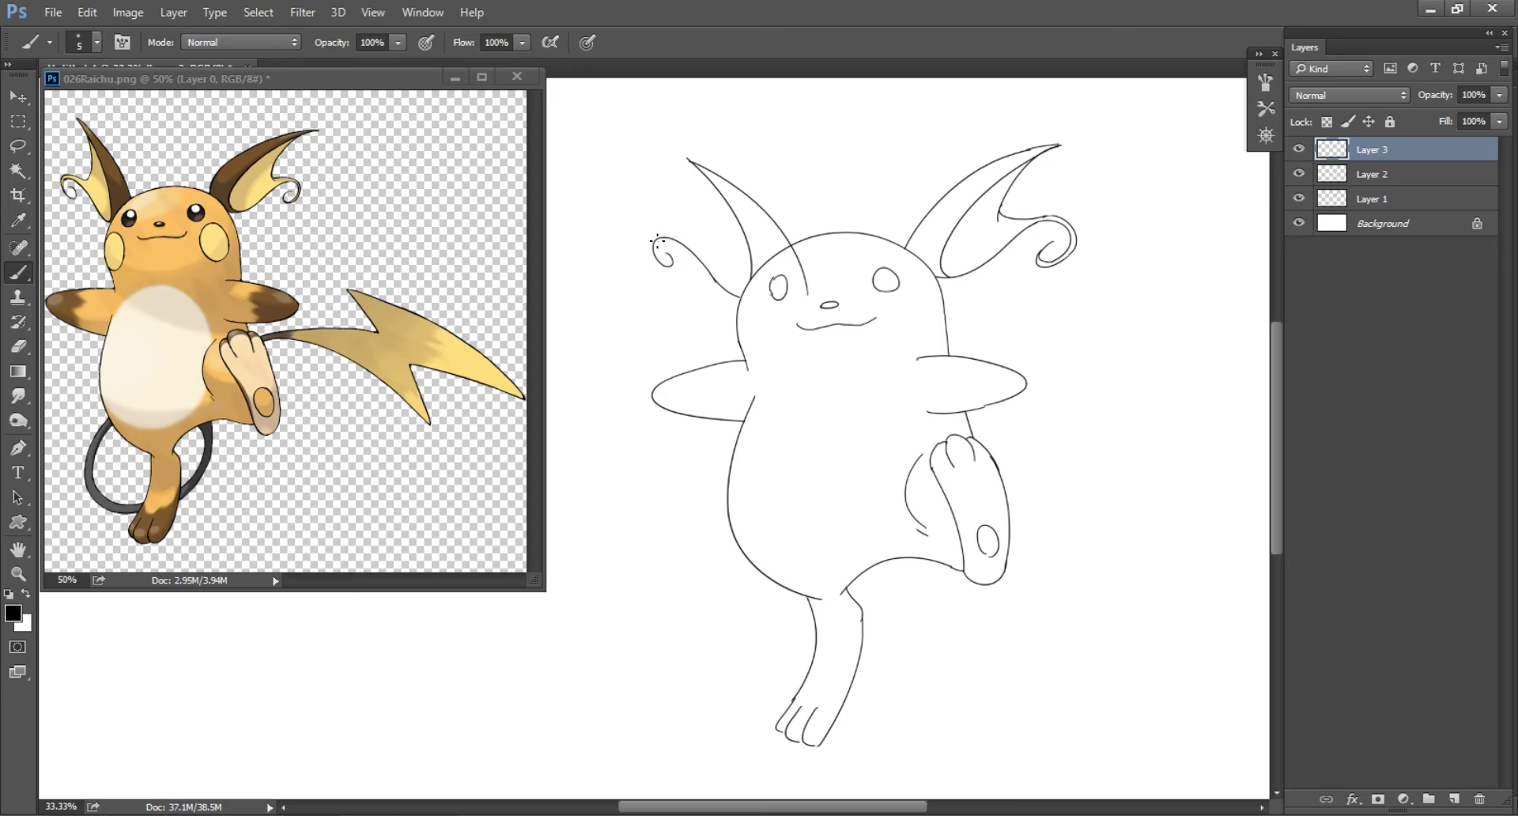
pyautogui.moveTo(662, 259); pyautogui.dragTo(669, 256)
pyautogui.click(1427, 175)
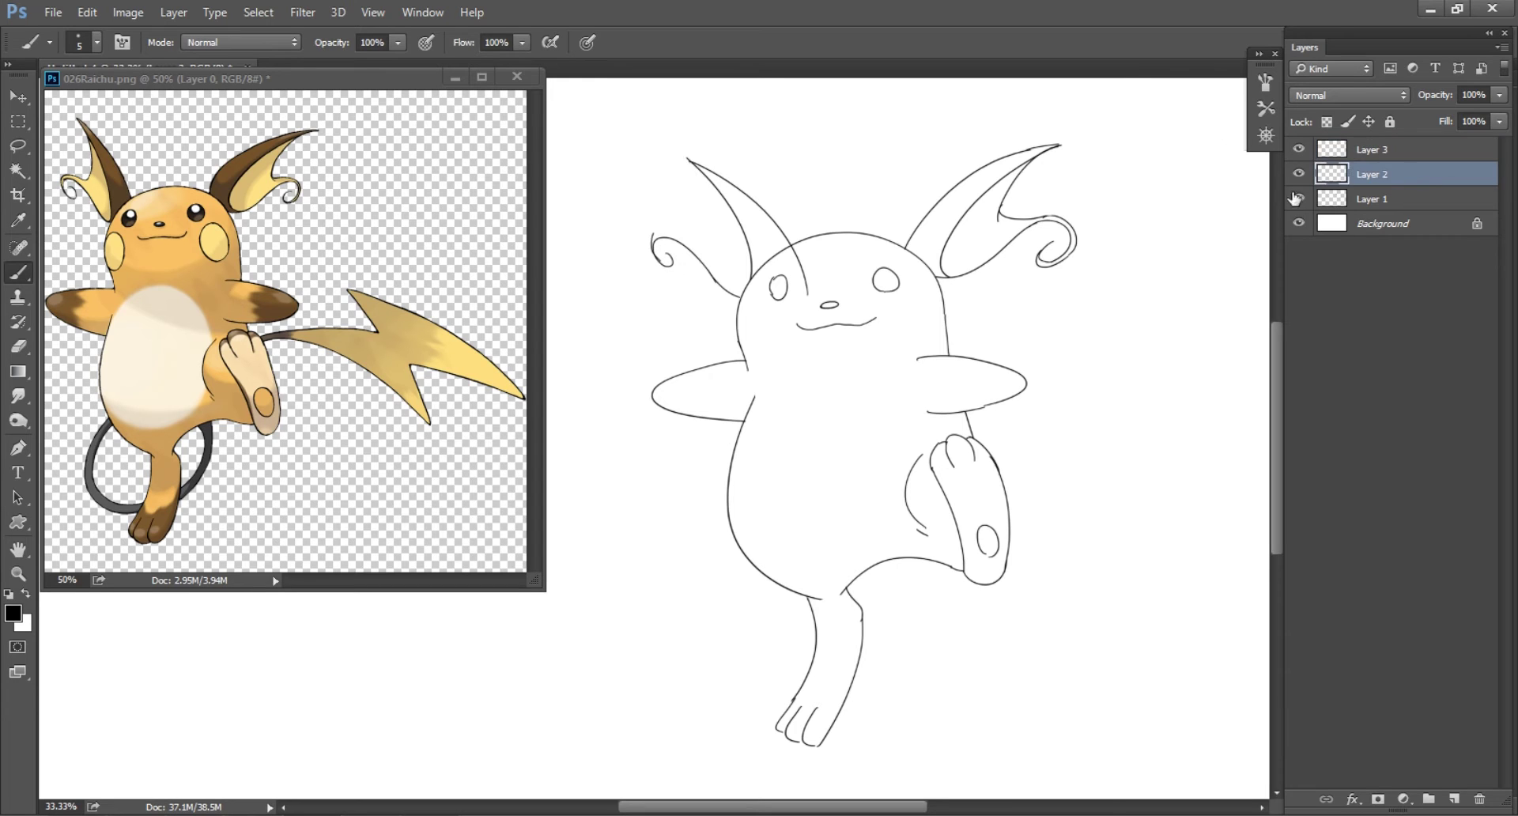
# - Extend the top of the left ear curl and add a line inside it
pyautogui.moveTo(649, 237); pyautogui.dragTo(688, 240)
pyautogui.moveTo(690, 161); pyautogui.dragTo(712, 199)
pyautogui.press('e')
# - Fold Layer 3 down into Layer 2
pyautogui.click(1337, 144)
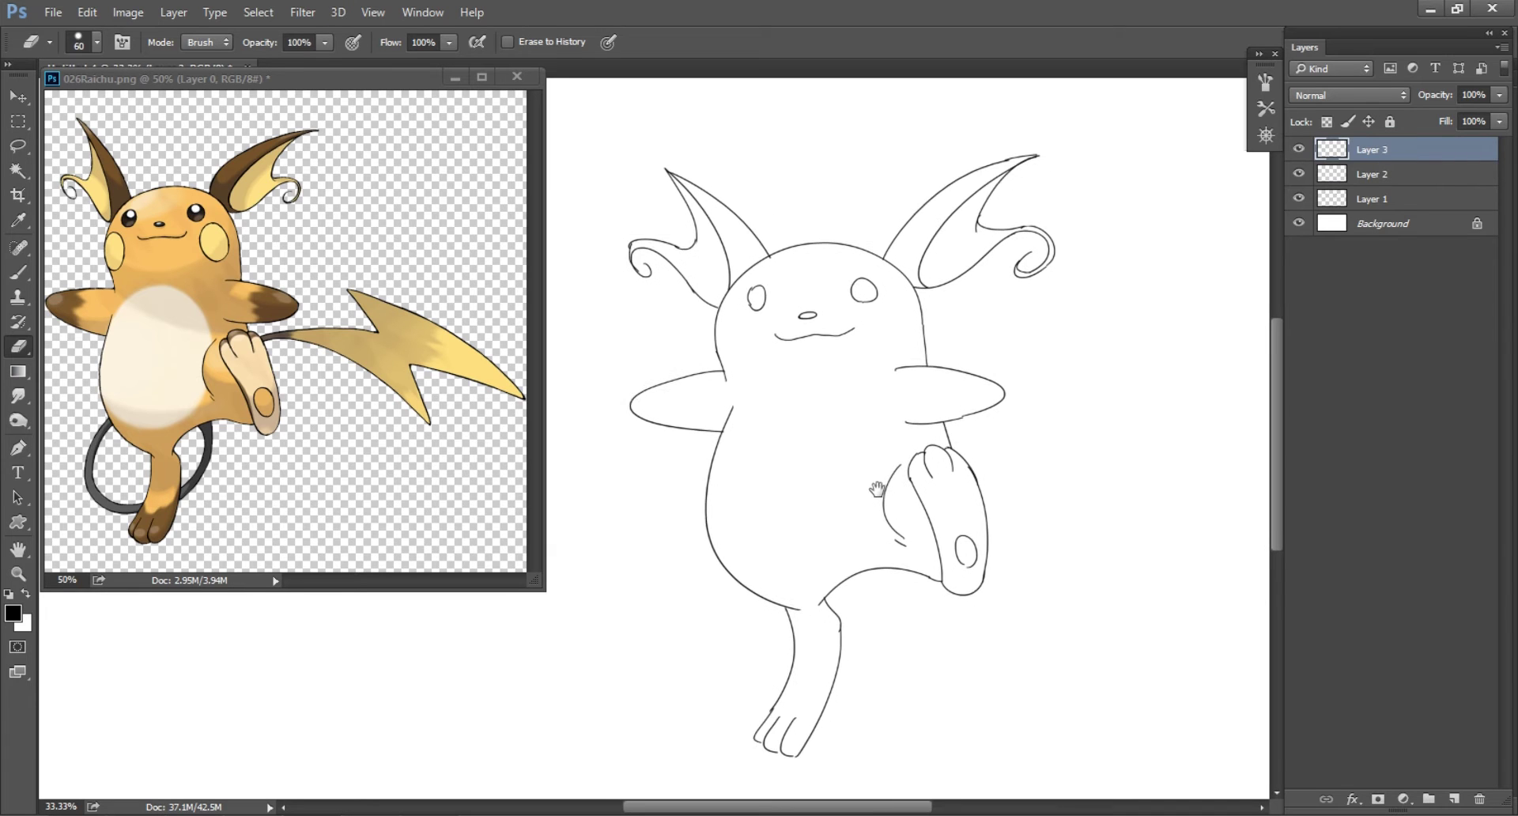
pyautogui.click(1376, 174)
pyautogui.click(1312, 152)
pyautogui.press('Delete')
# - Enlarge the lassoed left ear to about 110% and distort it to a new angle
pyautogui.press('l')
pyautogui.moveTo(611, 223); pyautogui.dragTo(654, 181)
pyautogui.hotkey('ctrl', 't')
pyautogui.moveTo(579, 122); pyautogui.dragTo(556, 90)
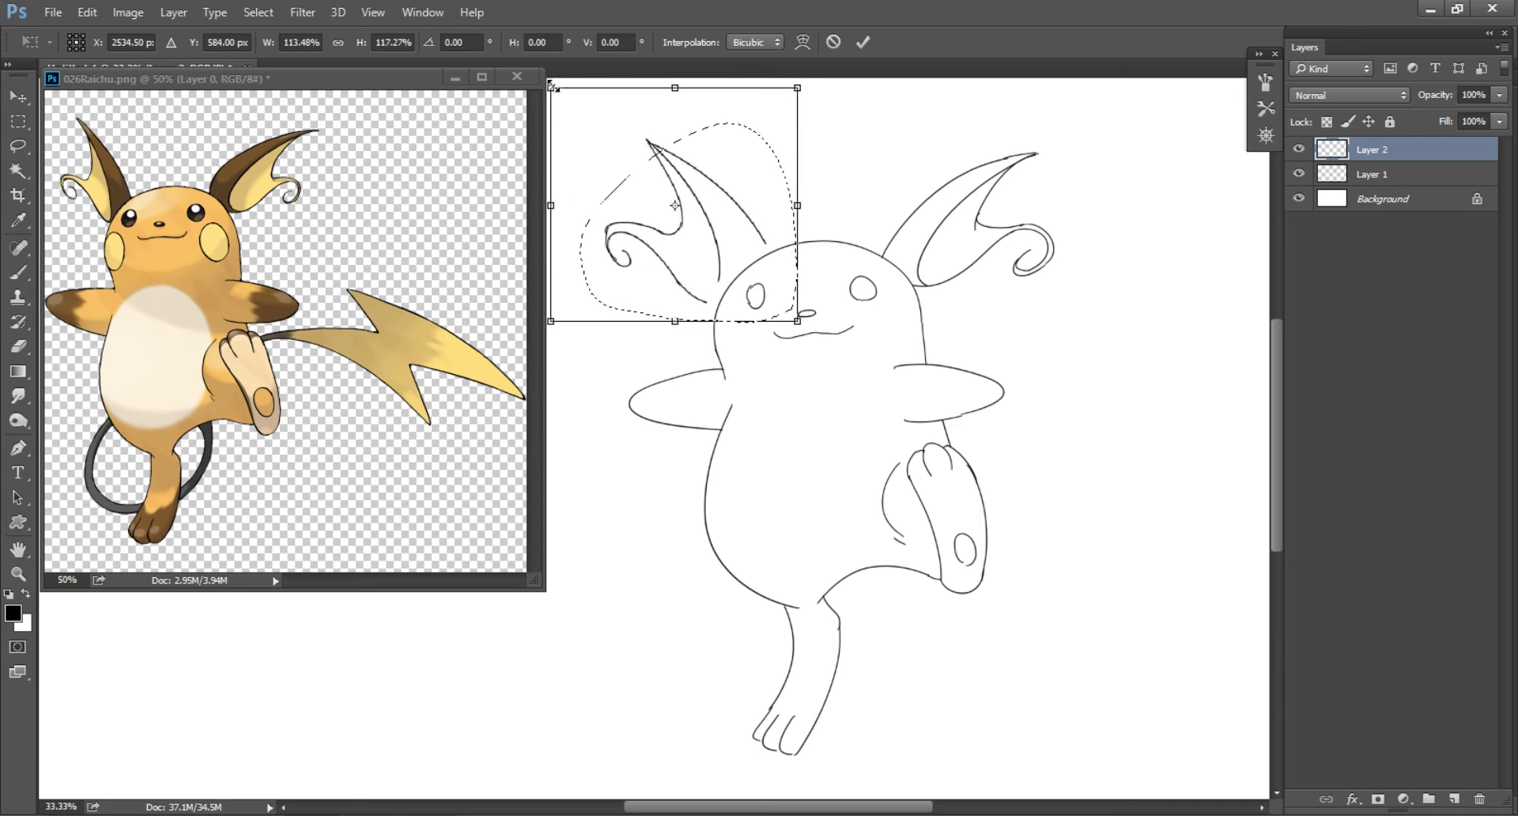
pyautogui.keyDown('ctrl'); pyautogui.moveTo(559, 321); pyautogui.dragTo(597, 315); pyautogui.keyUp('ctrl')
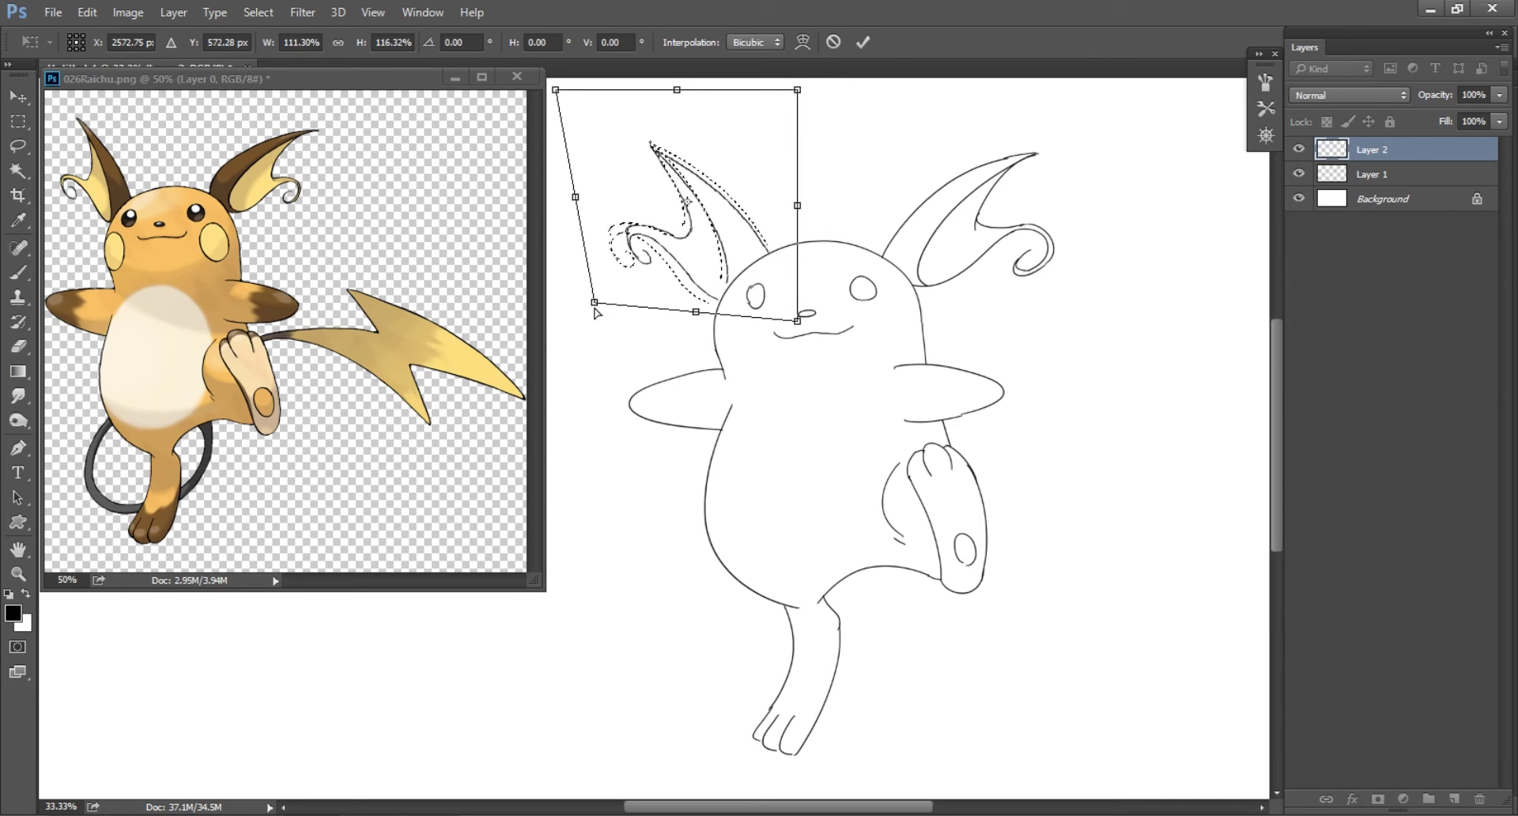
pyautogui.press('Return')
pyautogui.hotkey('ctrl', 'd')
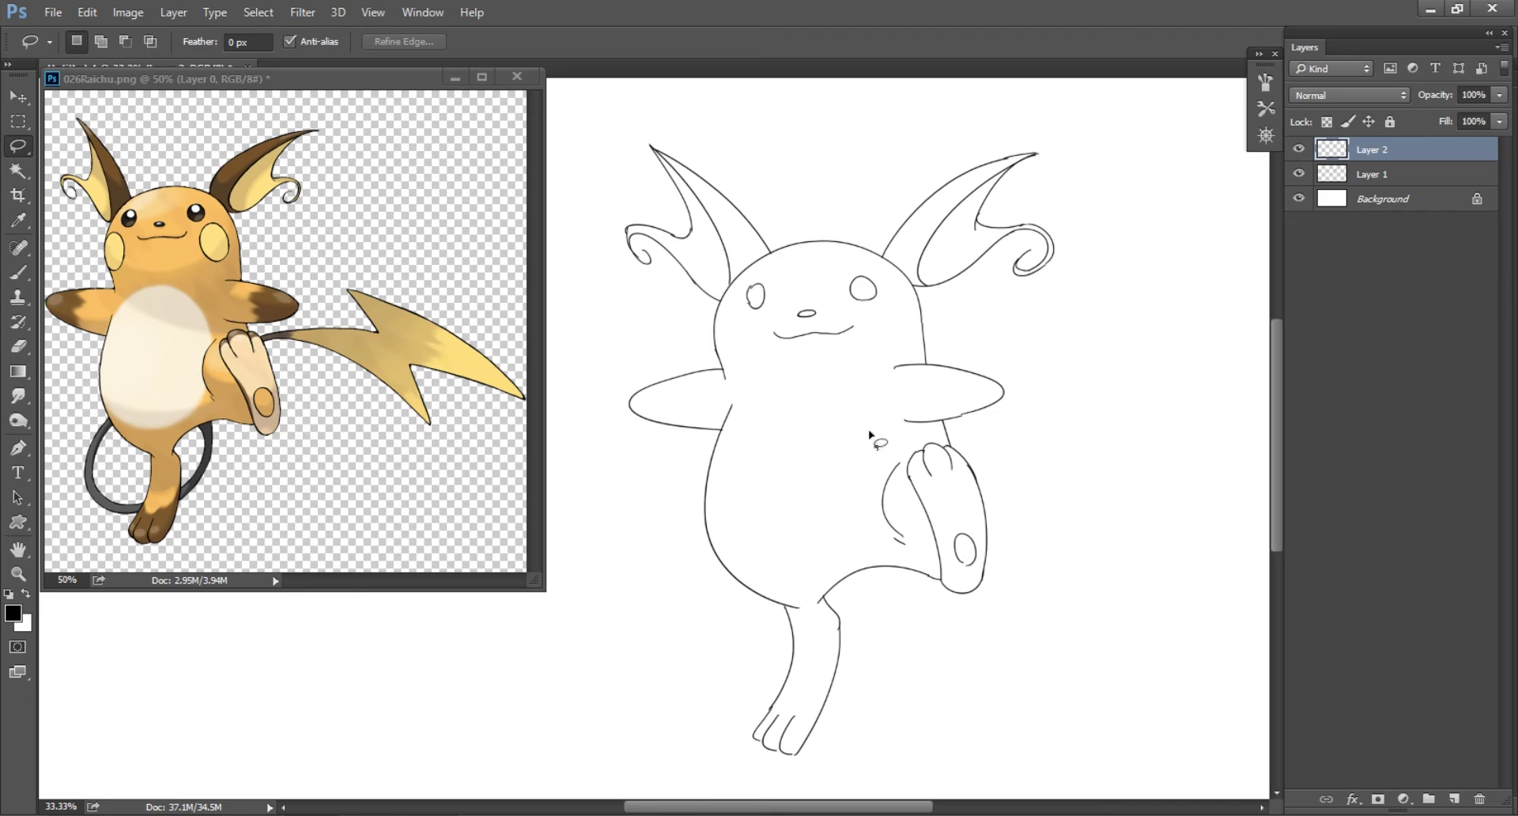
# - Brush round cheek ovals on both sides of the face on Layer 2
pyautogui.click(1340, 179)
pyautogui.click(1393, 148)
pyautogui.press('b')
pyautogui.moveTo(739, 316); pyautogui.dragTo(735, 318)
pyautogui.hotkey('ctrl', 'z')
pyautogui.moveTo(877, 341); pyautogui.dragTo(879, 340)
pyautogui.hotkey('ctrl', 'z')
pyautogui.moveTo(876, 300); pyautogui.dragTo(893, 346)
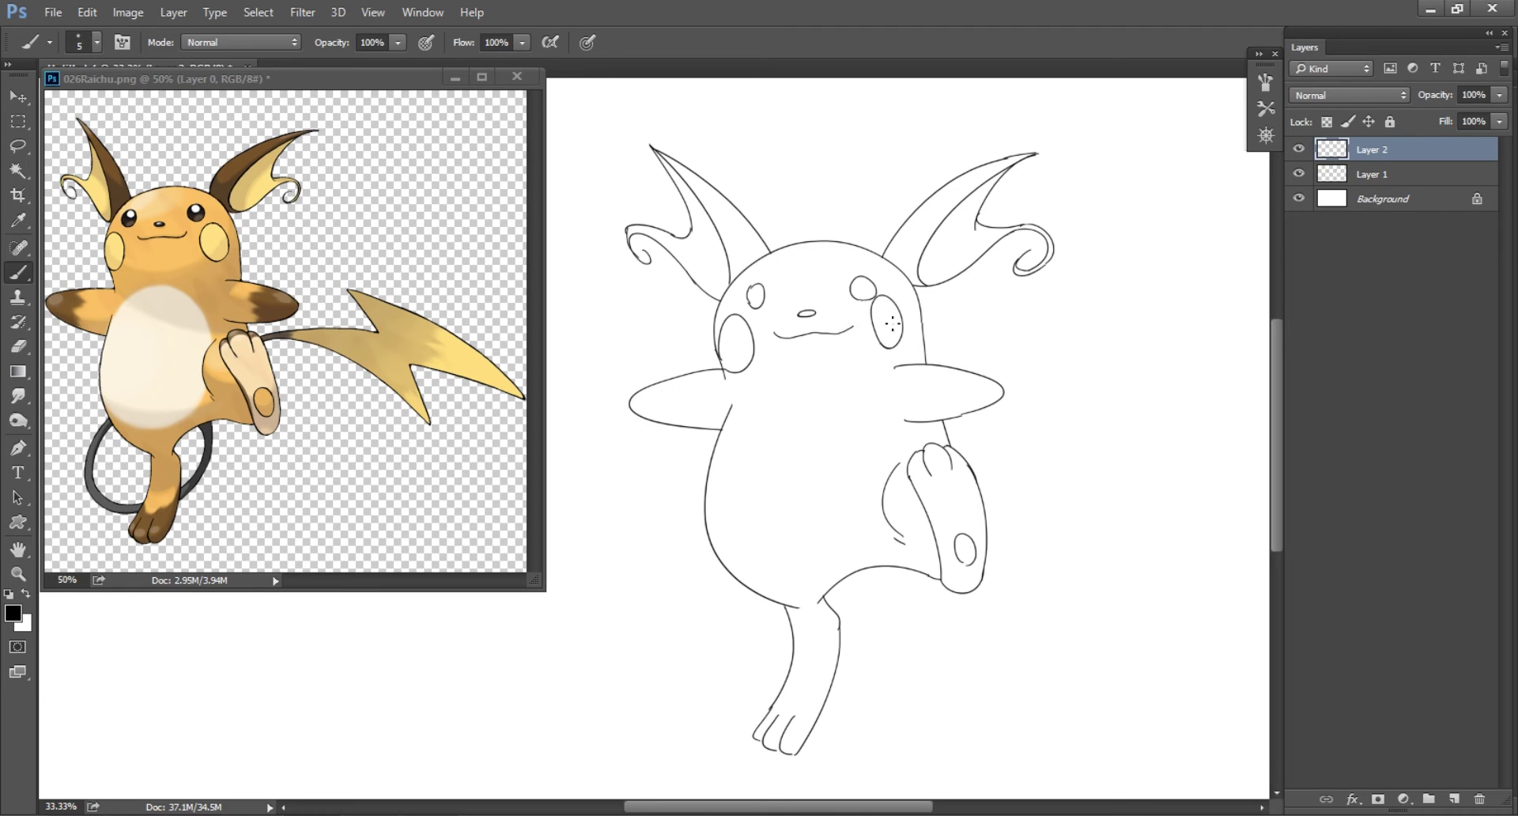
pyautogui.hotkey('ctrl', 'z')
pyautogui.moveTo(878, 297)
pyautogui.mouseDown()
pyautogui.moveTo(888, 313)
pyautogui.moveTo(867, 292)
pyautogui.mouseUp()
pyautogui.click(1372, 174)
pyautogui.press('l')
# - Adjust both eyes on Layer 1, then move the nose and mouth up beneath them
pyautogui.hotkey('ctrl', 'd')
pyautogui.moveTo(854, 267); pyautogui.dragTo(856, 269)
pyautogui.moveTo(751, 277); pyautogui.dragTo(753, 279)
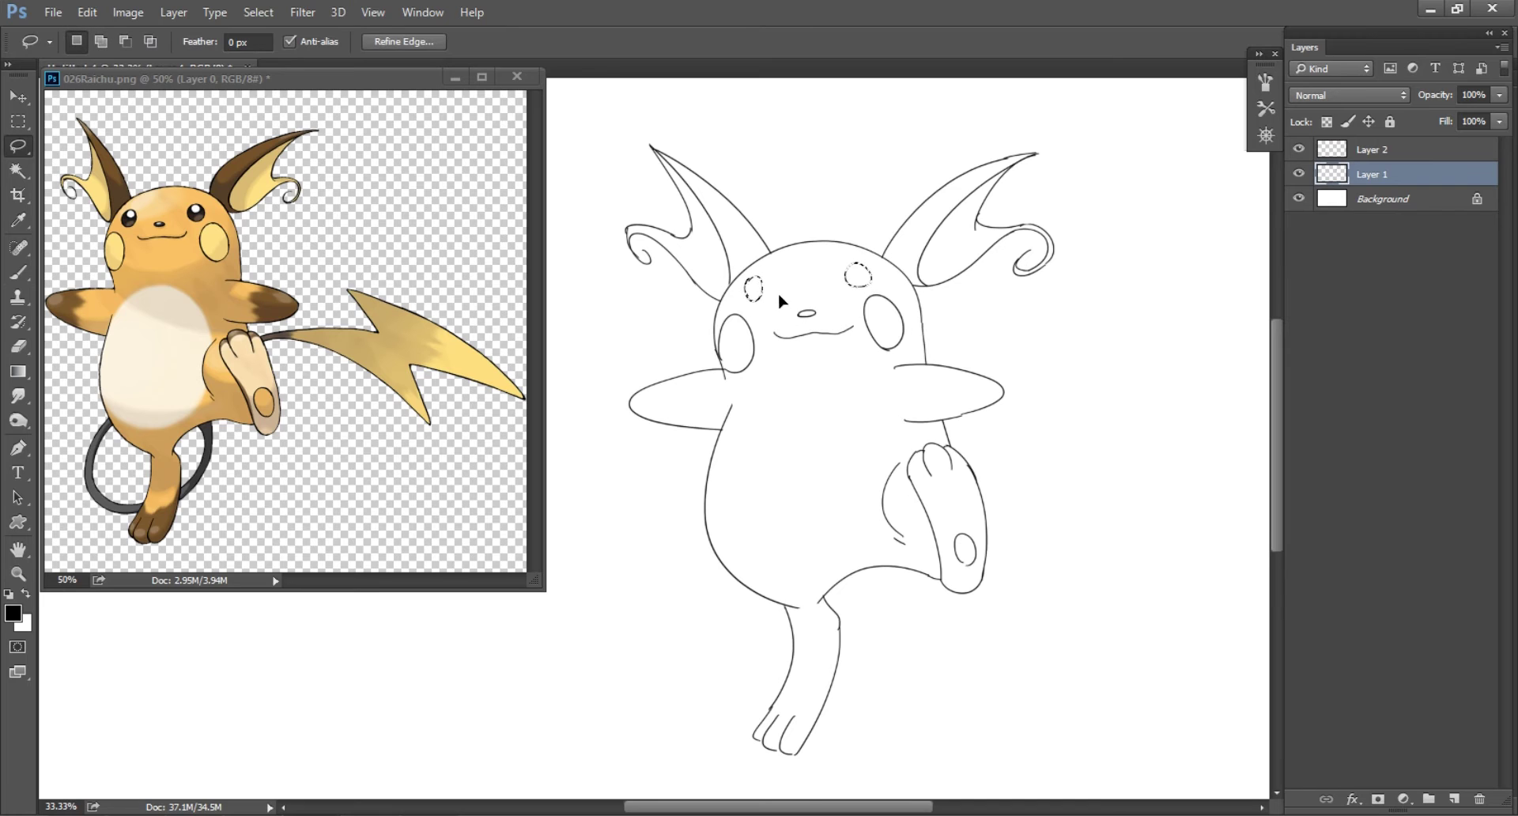
pyautogui.hotkey('ctrl', 'd')
pyautogui.click(1422, 151)
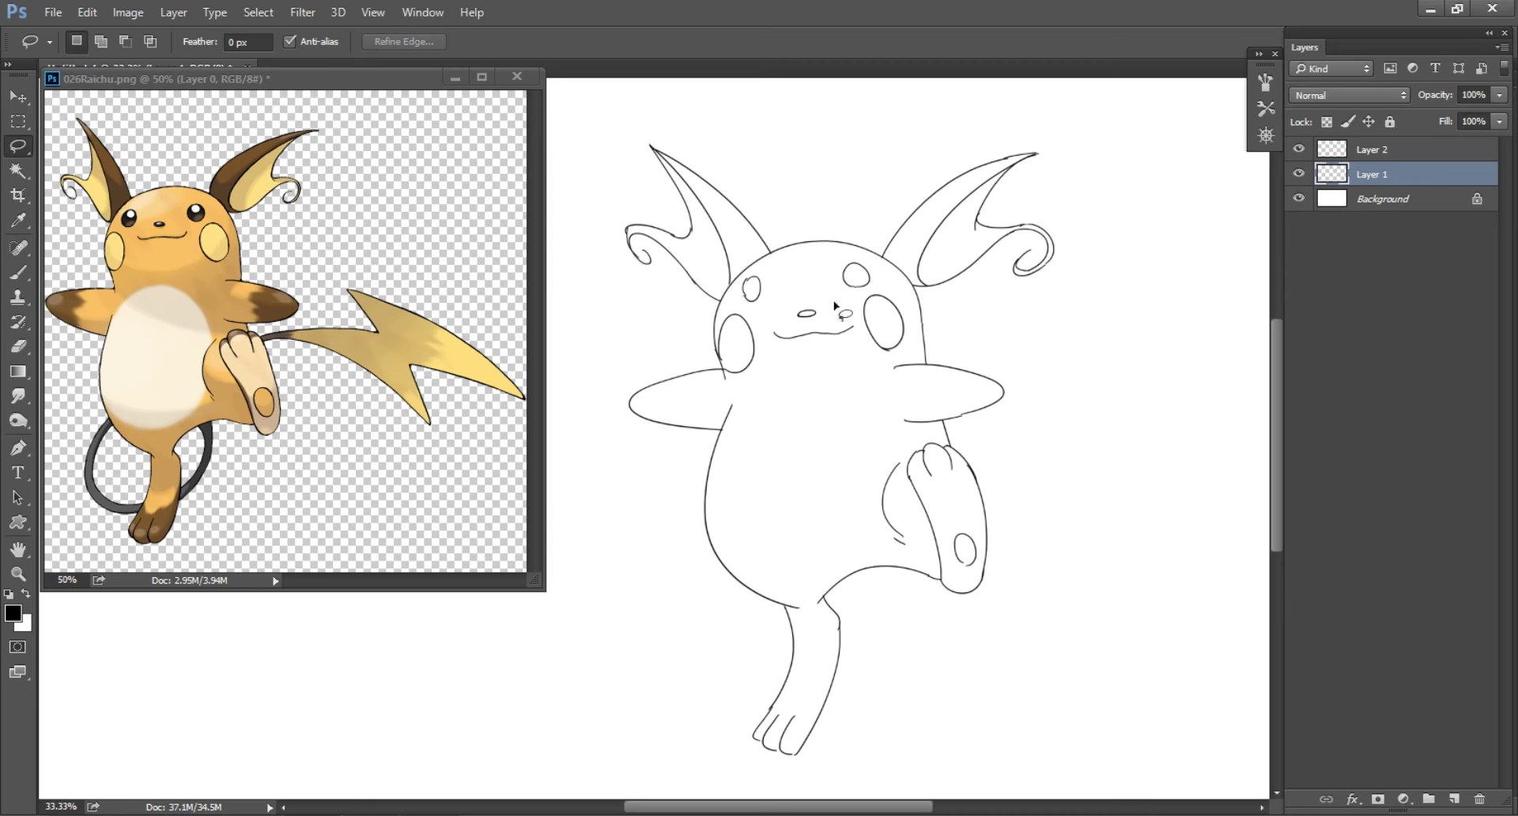
pyautogui.moveTo(855, 322); pyautogui.dragTo(836, 344)
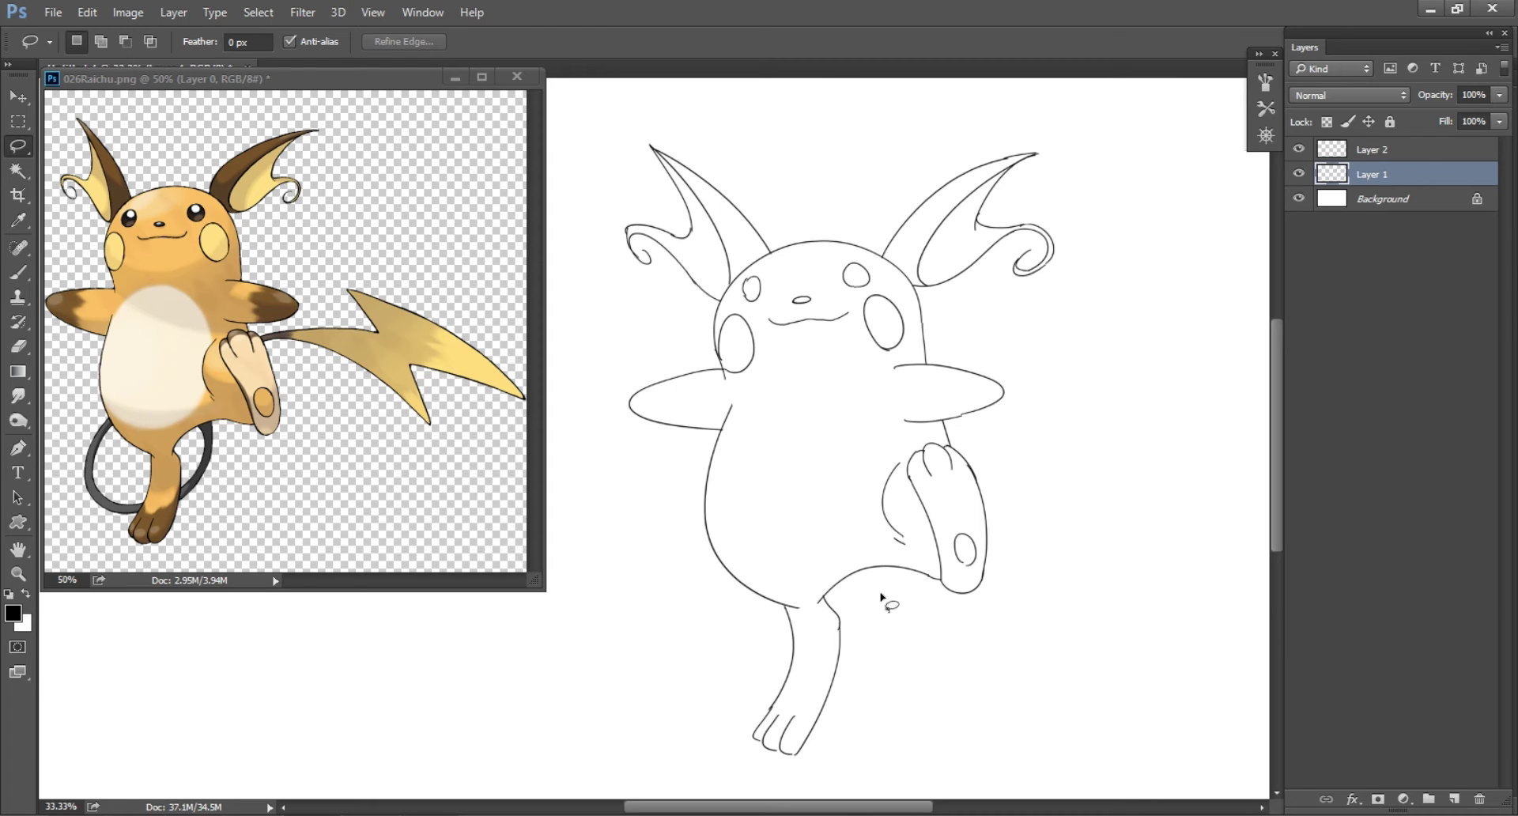
pyautogui.click(1428, 149)
# - Shift the tail oval on Layer 1 left and up
pyautogui.press('b')
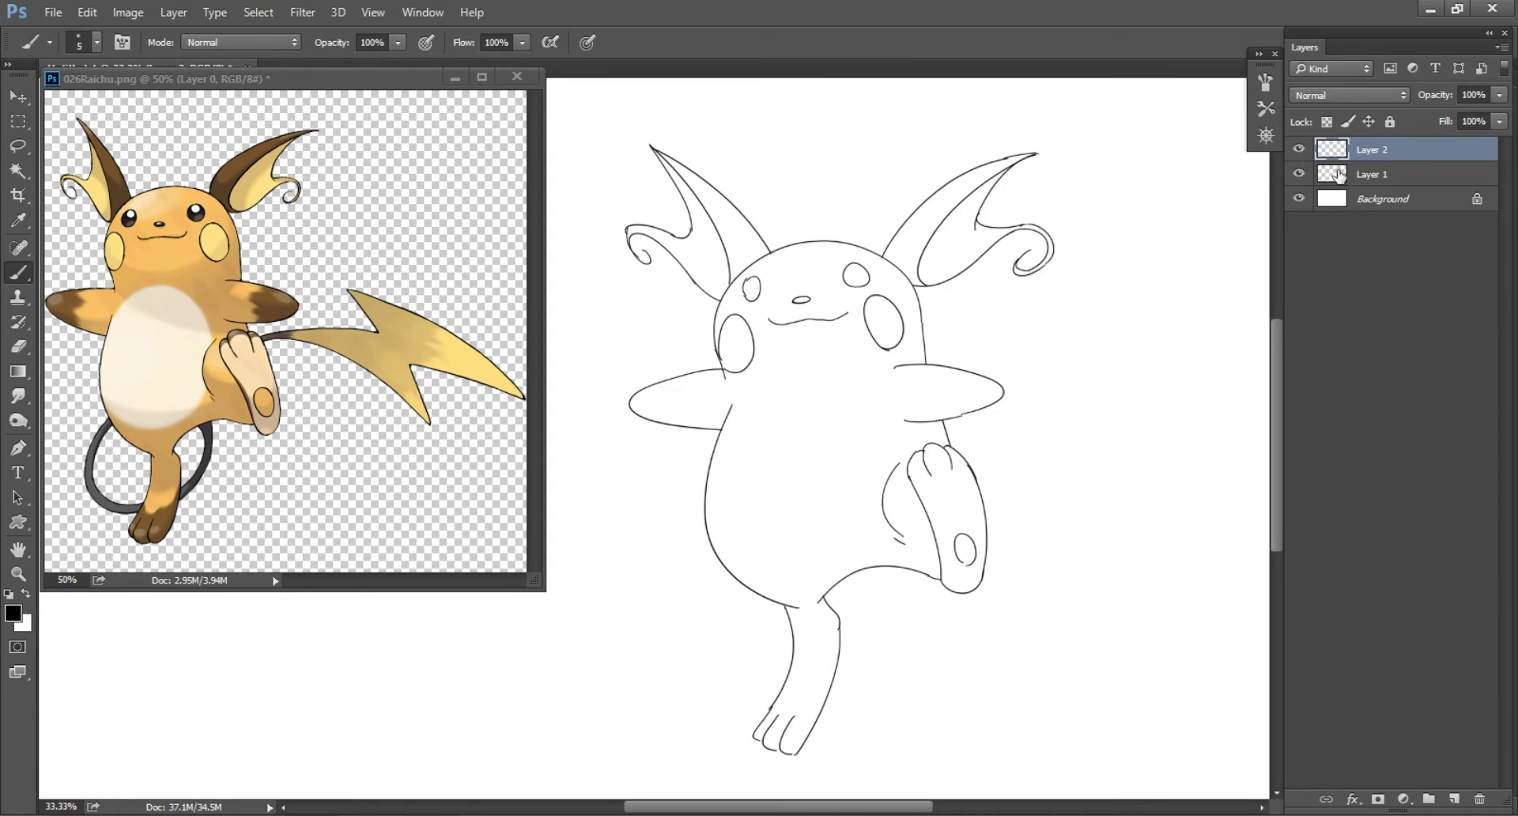
pyautogui.click(1338, 174)
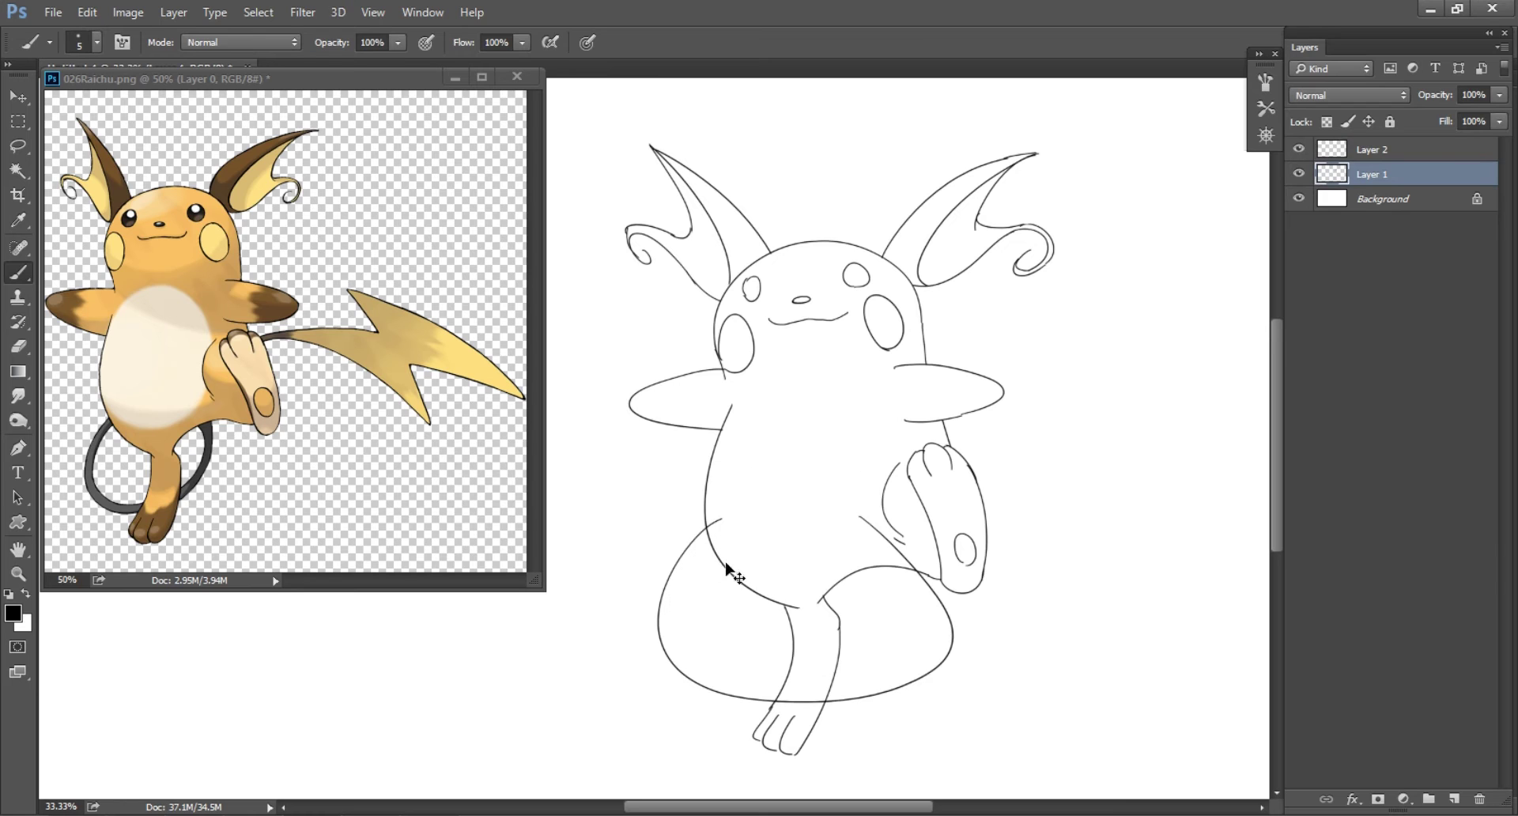
pyautogui.moveTo(794, 545); pyautogui.dragTo(721, 560)
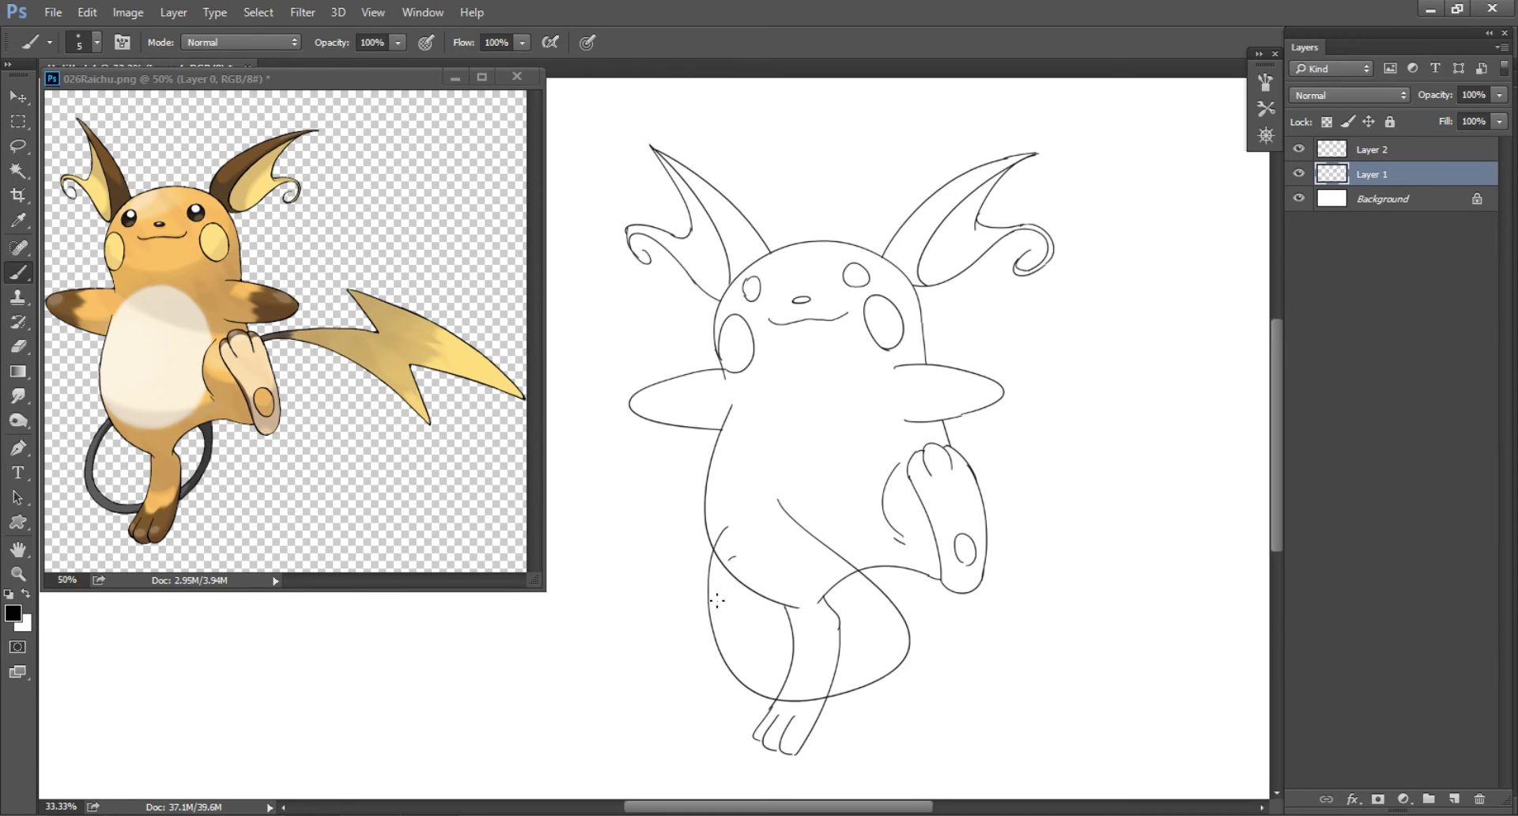
pyautogui.hotkey('ctrl', 'j')
pyautogui.hotkey('ctrl', 't')
pyautogui.press('Return')
pyautogui.hotkey('ctrl', 'alt', 'z')
pyautogui.hotkey('ctrl', 'alt', 'z')
# - Shrink and skew the copied leg-and-tail outline, then merge it back into Layer 1
pyautogui.press('l')
pyautogui.moveTo(885, 474); pyautogui.dragTo(890, 532)
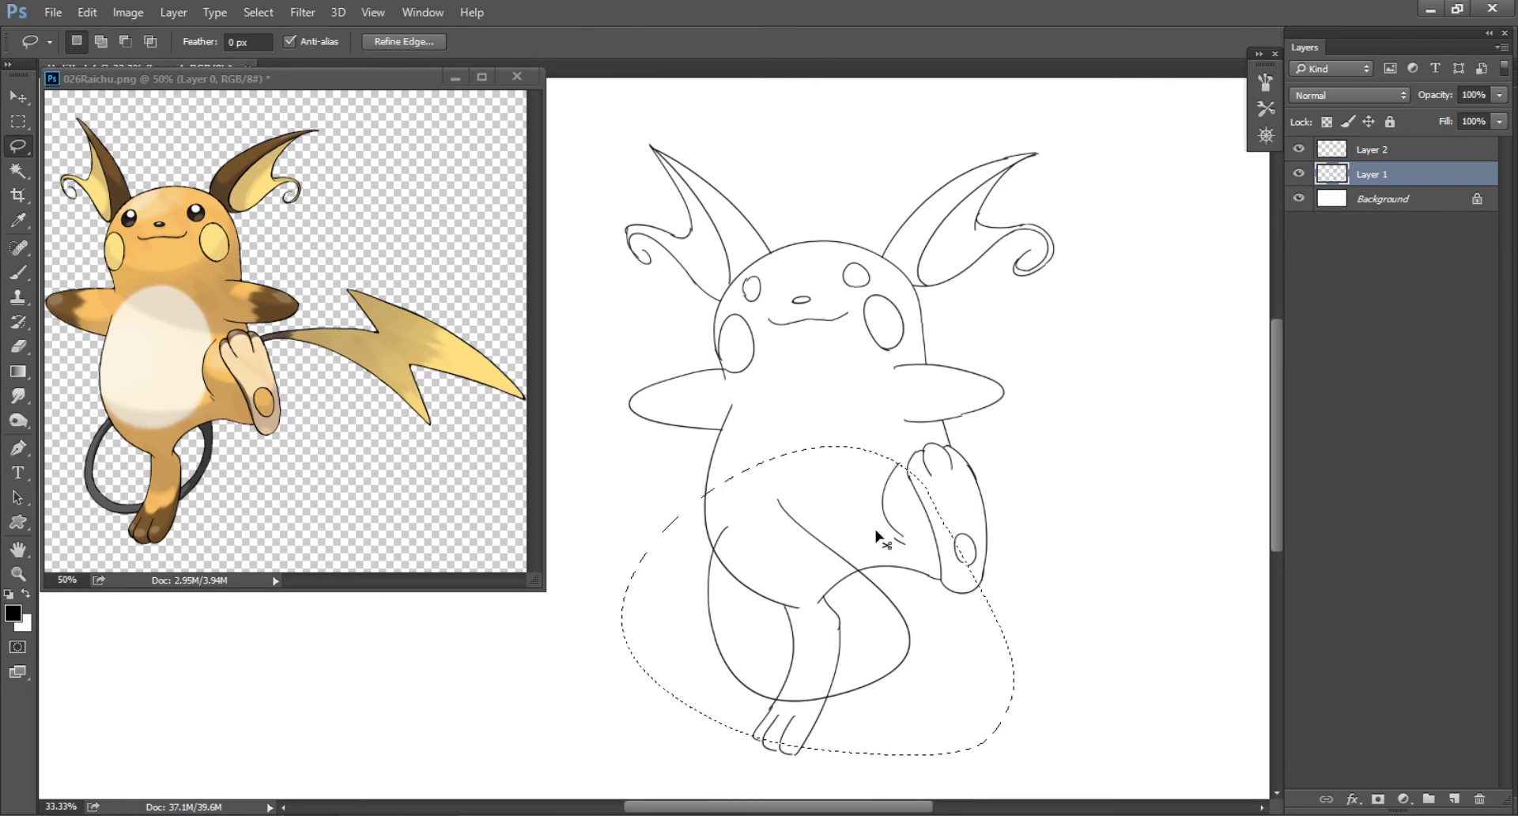
pyautogui.hotkey('ctrl', 'j')
pyautogui.hotkey('ctrl', 't')
pyautogui.moveTo(910, 701); pyautogui.dragTo(886, 690)
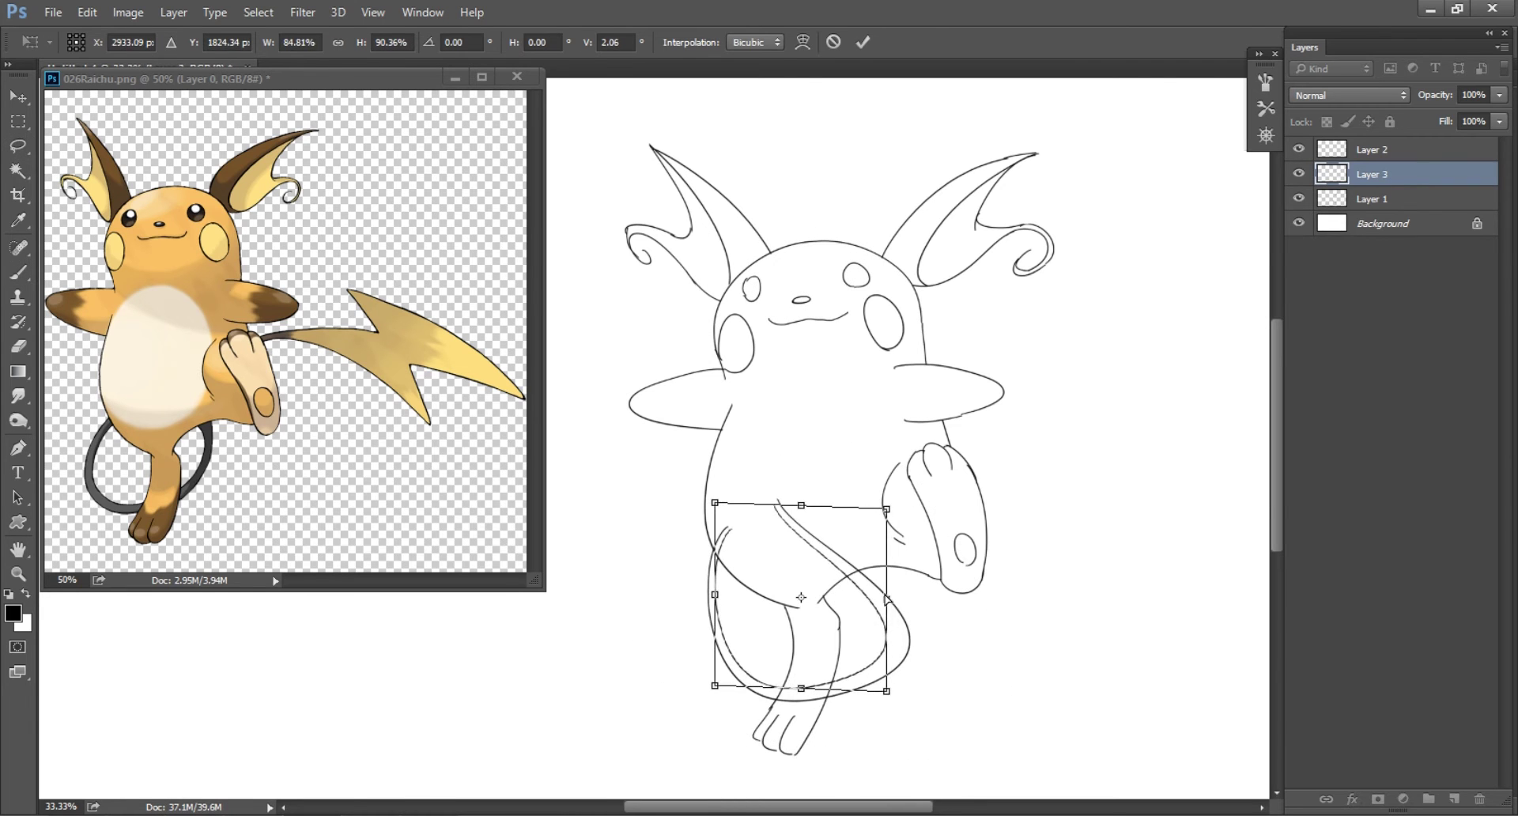
pyautogui.moveTo(886, 598); pyautogui.dragTo(888, 604)
pyautogui.press('Return')
pyautogui.hotkey('ctrl', 'e')
pyautogui.press('e')
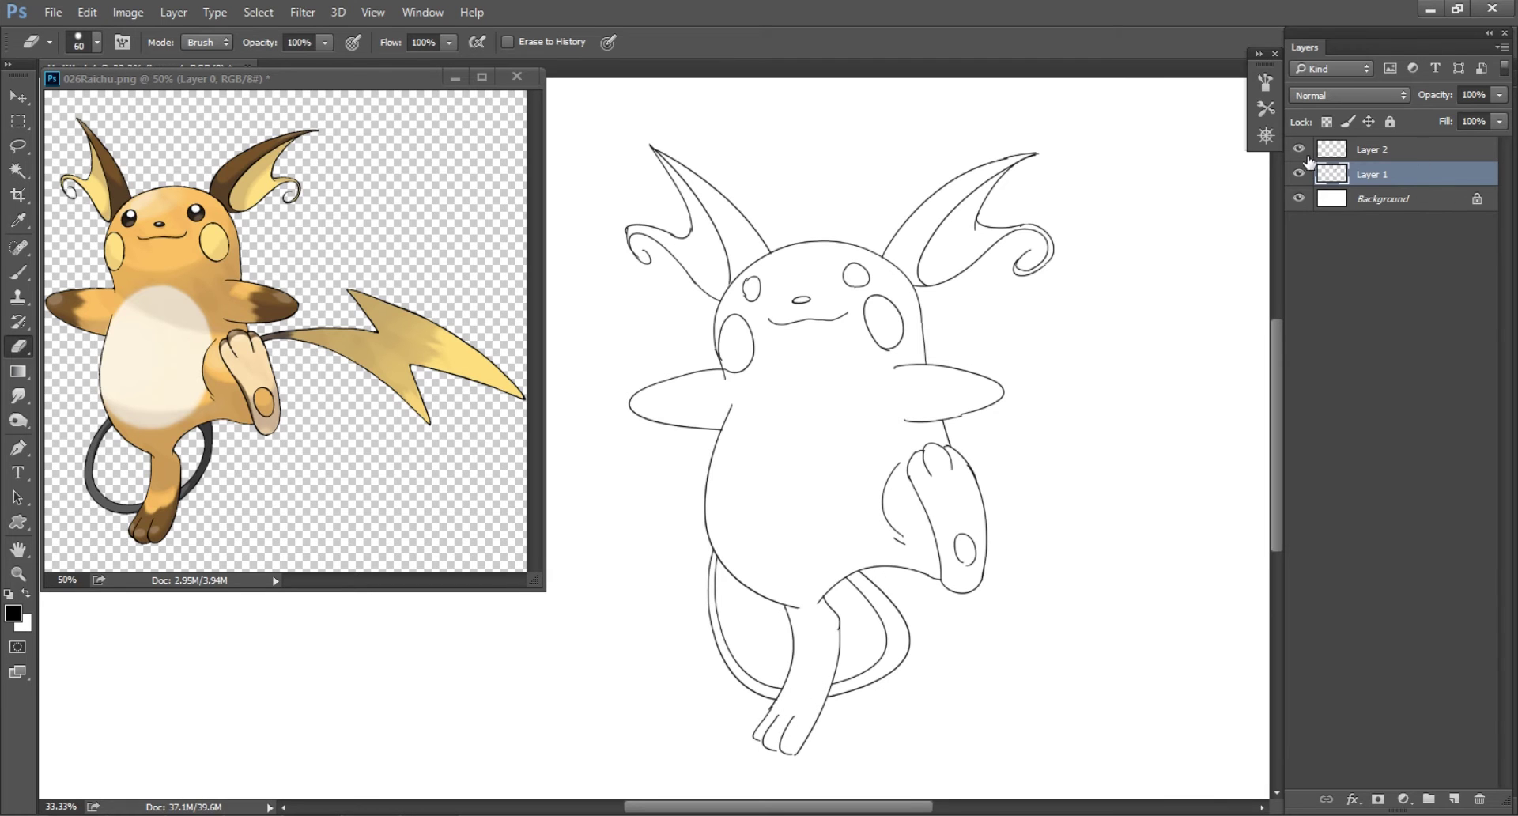
# - Draw the tail's first curved strokes out from the raised leg
pyautogui.press('b')
pyautogui.hscroll(2, 869, 477)
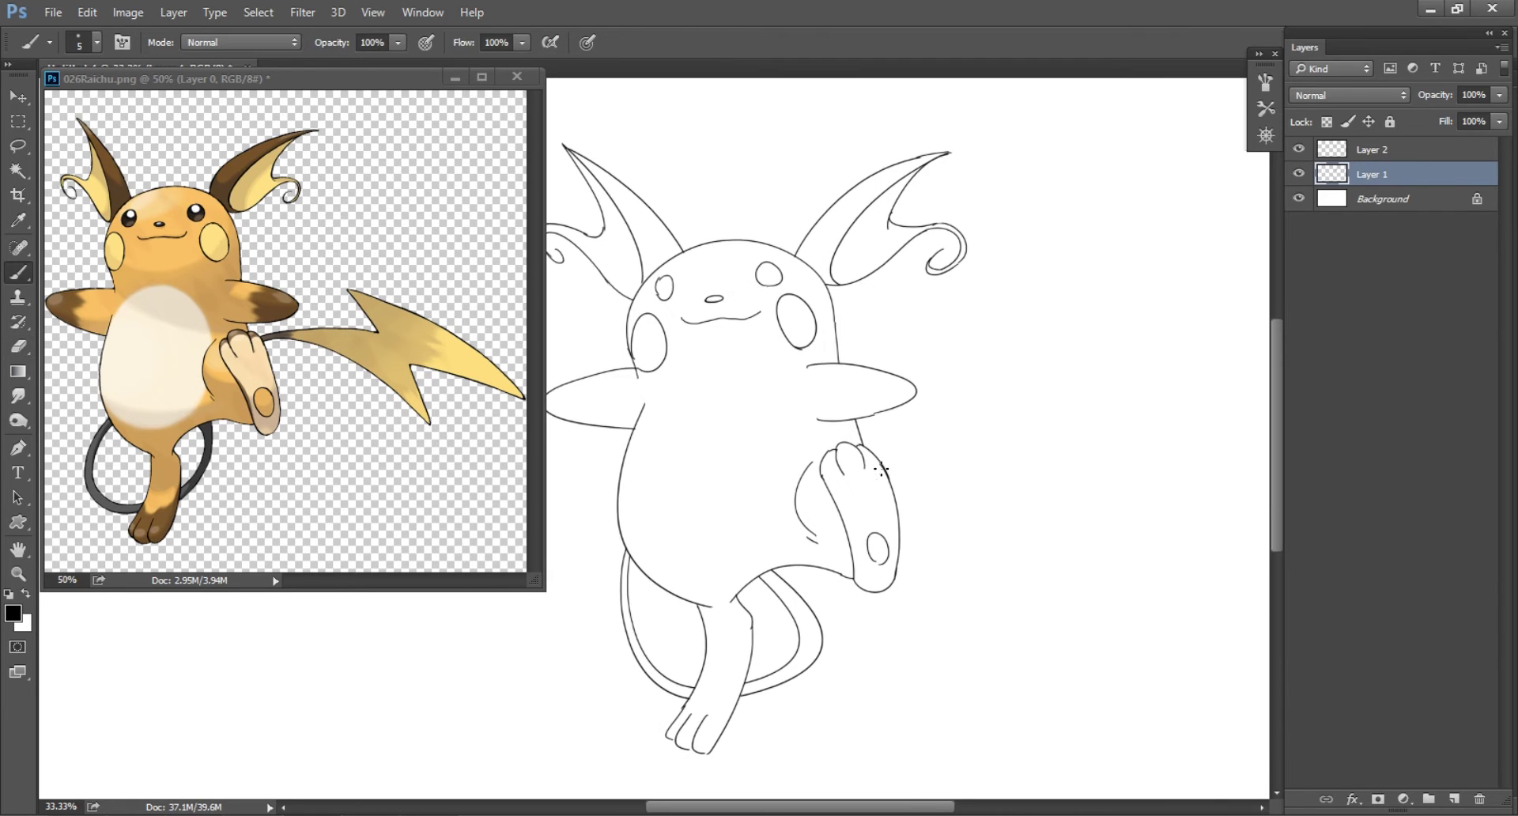
pyautogui.hotkey('ctrl', 'z')
pyautogui.moveTo(845, 468); pyautogui.dragTo(1063, 553)
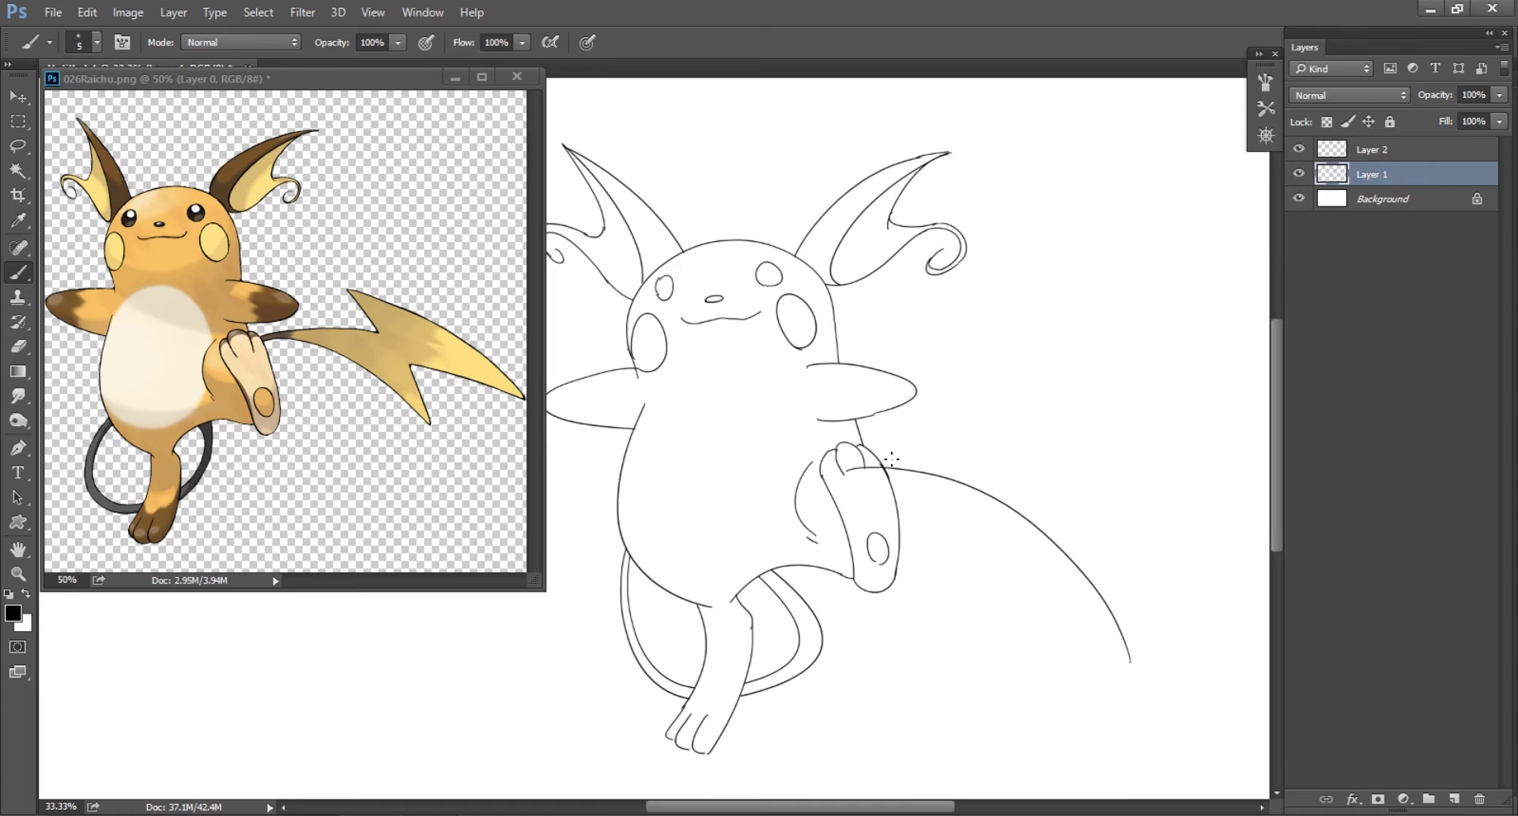
pyautogui.hotkey('ctrl', 'z')
pyautogui.press('e')
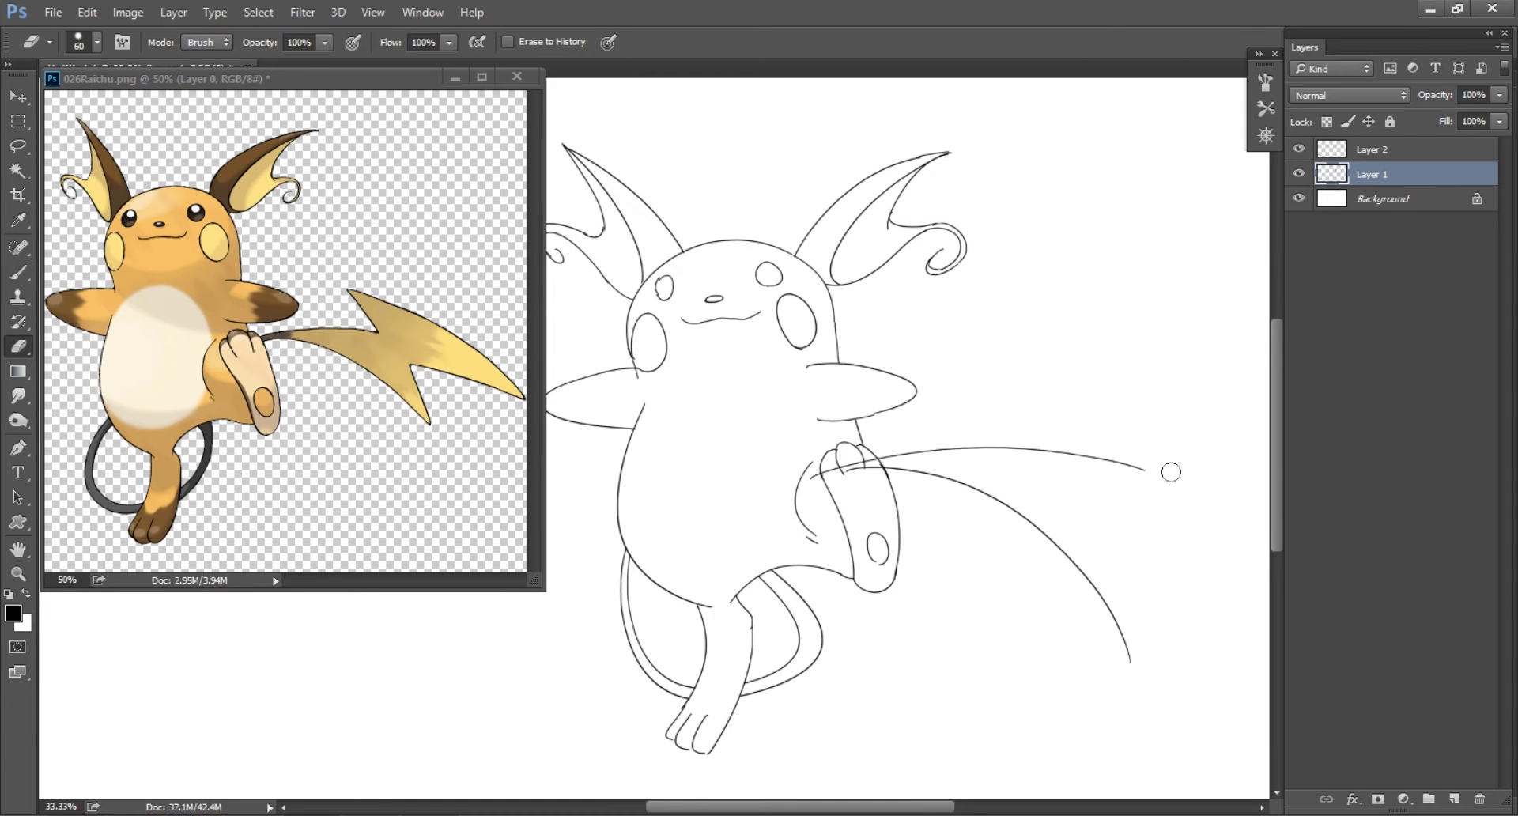
pyautogui.press('b')
pyautogui.moveTo(971, 390); pyautogui.dragTo(1018, 430)
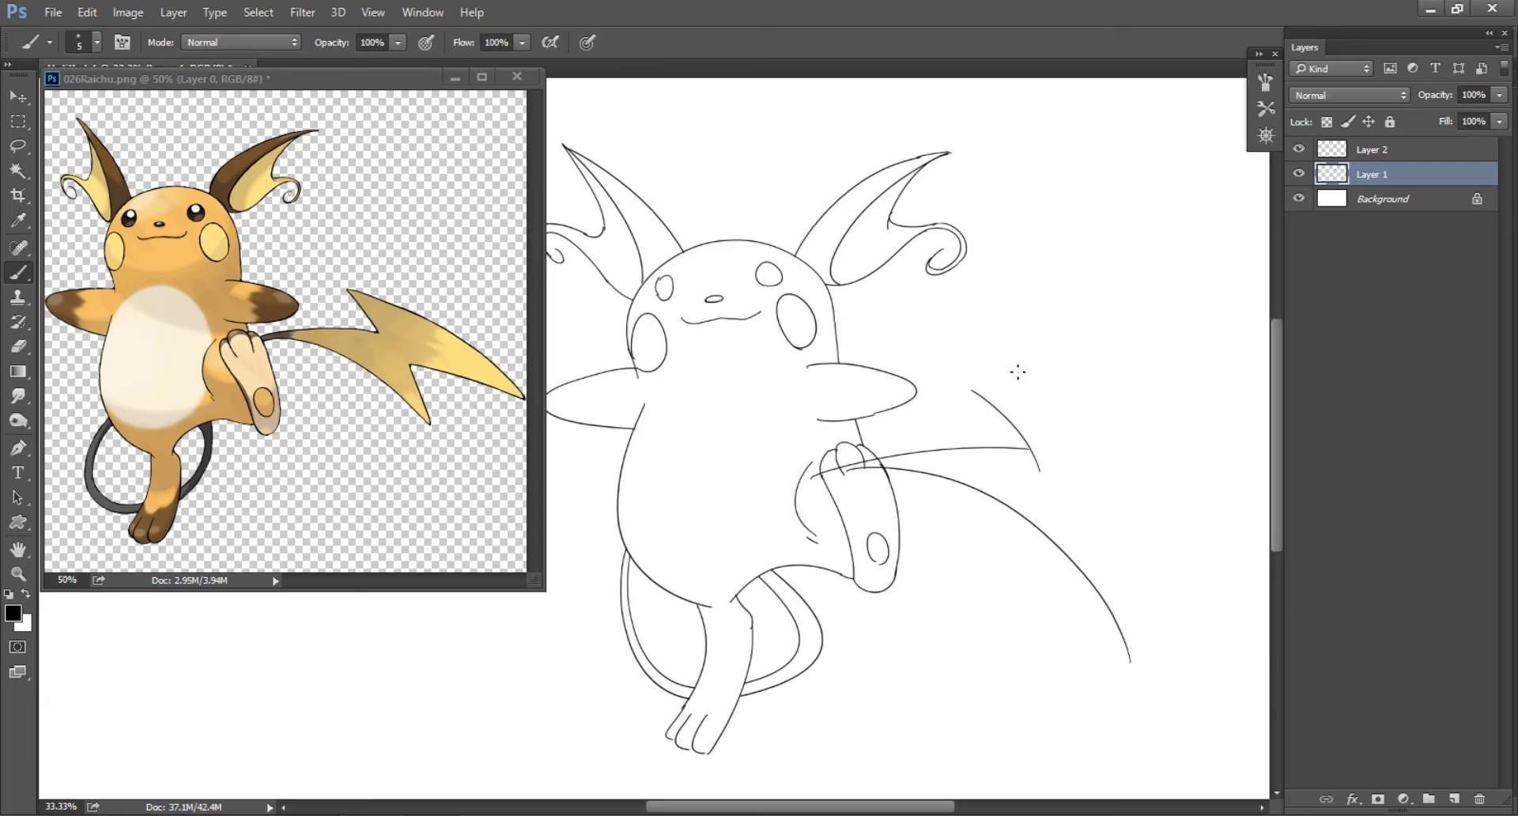
pyautogui.keyDown('ctrl'); pyautogui.click(1371, 149); pyautogui.keyUp('ctrl')
pyautogui.moveTo(1016, 522)
pyautogui.mouseDown()
pyautogui.moveTo(739, 519)
pyautogui.moveTo(1049, 570)
pyautogui.moveTo(933, 561)
pyautogui.mouseUp()
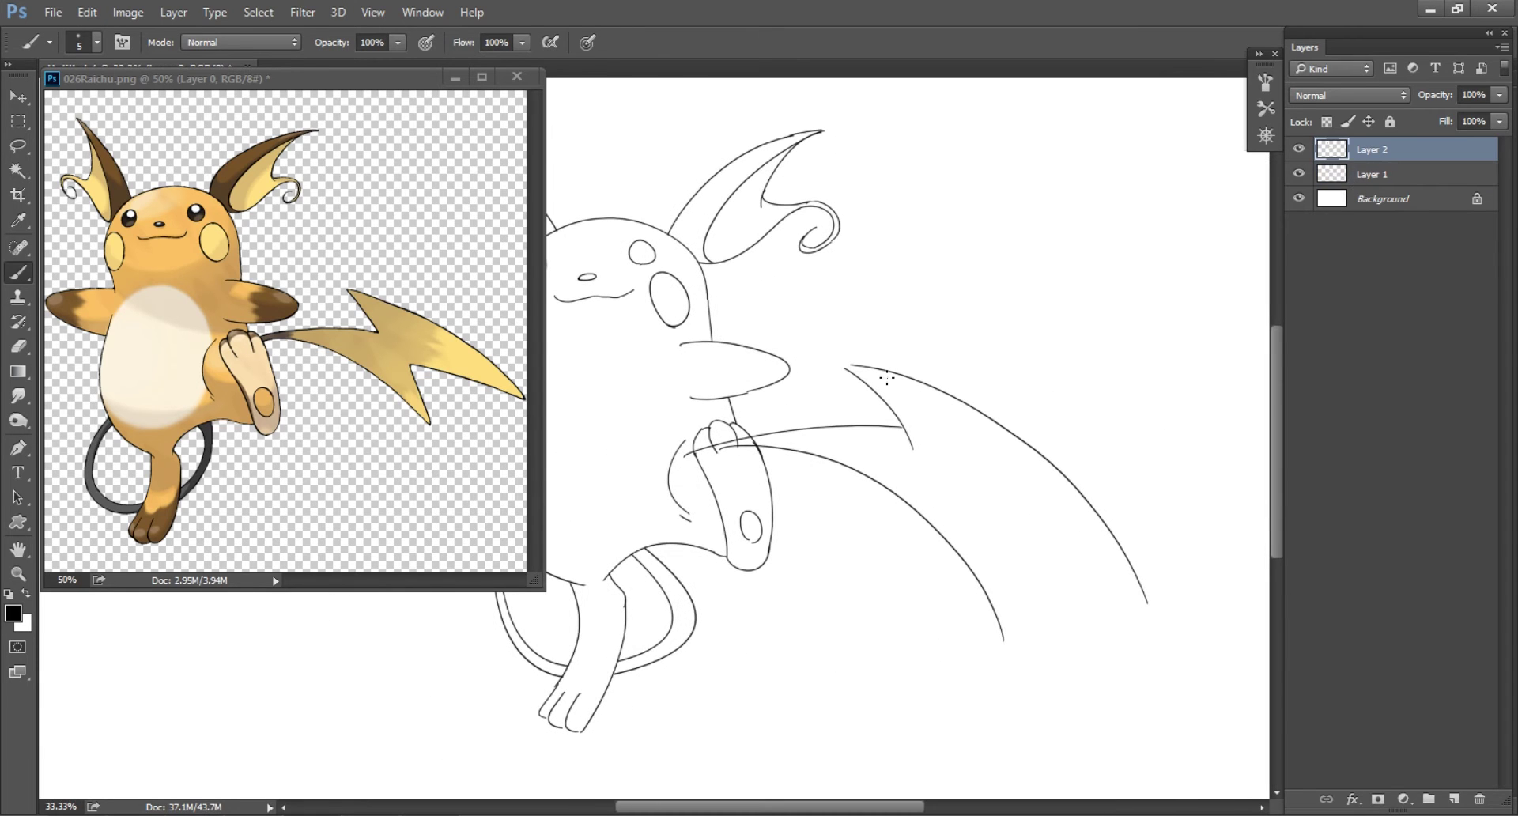
# - Trace the tail's lower zigzag edge on Layer 1 and view the whole Raichu
pyautogui.press('e')
pyautogui.click(1345, 174)
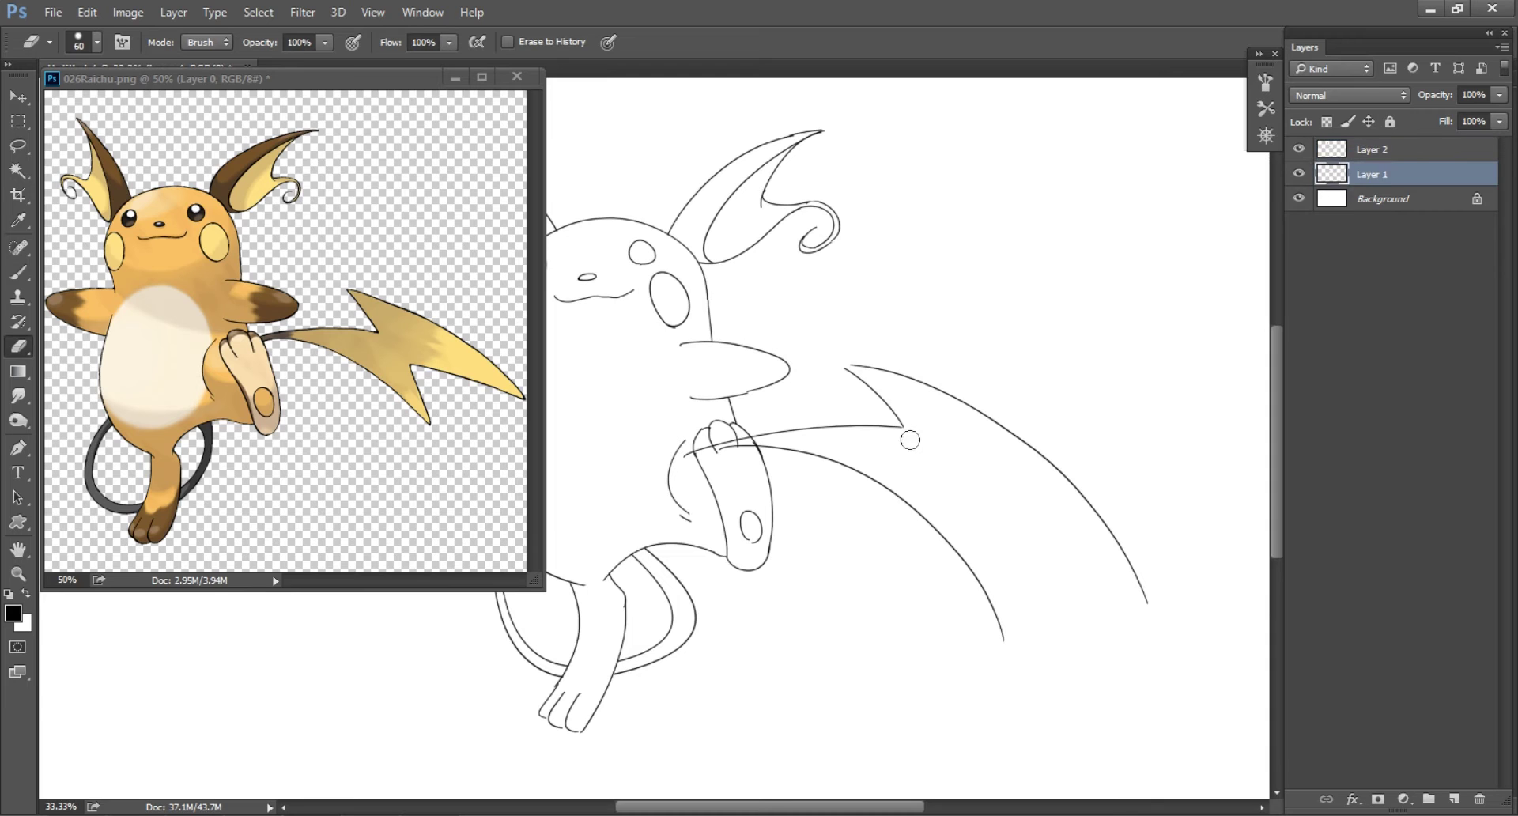
pyautogui.press('b')
pyautogui.moveTo(936, 486); pyautogui.dragTo(965, 580)
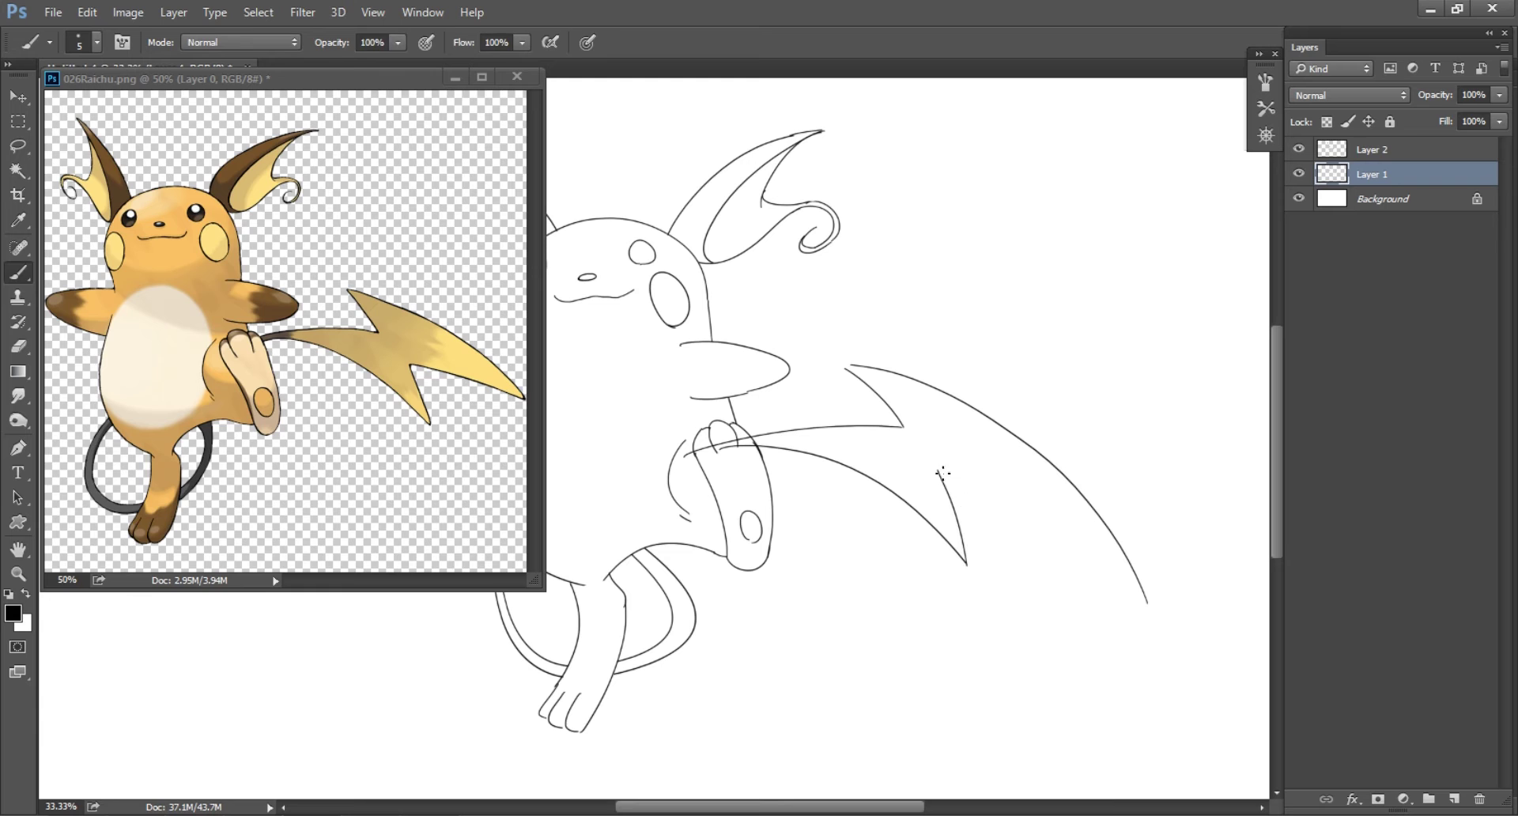
pyautogui.moveTo(949, 482); pyautogui.dragTo(1172, 625)
pyautogui.press('e')
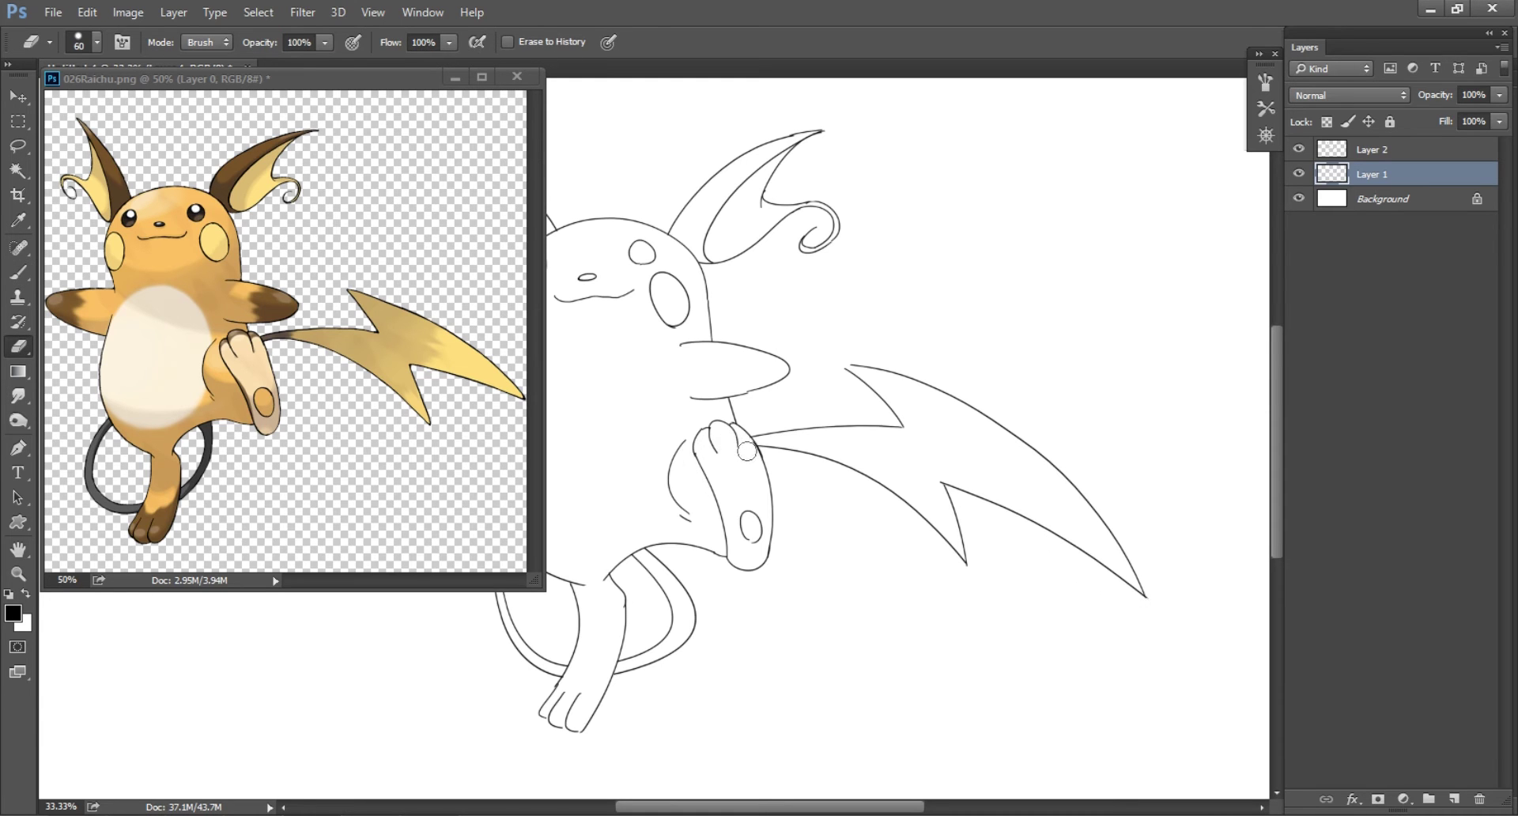
pyautogui.moveTo(746, 451); pyautogui.dragTo(980, 599)
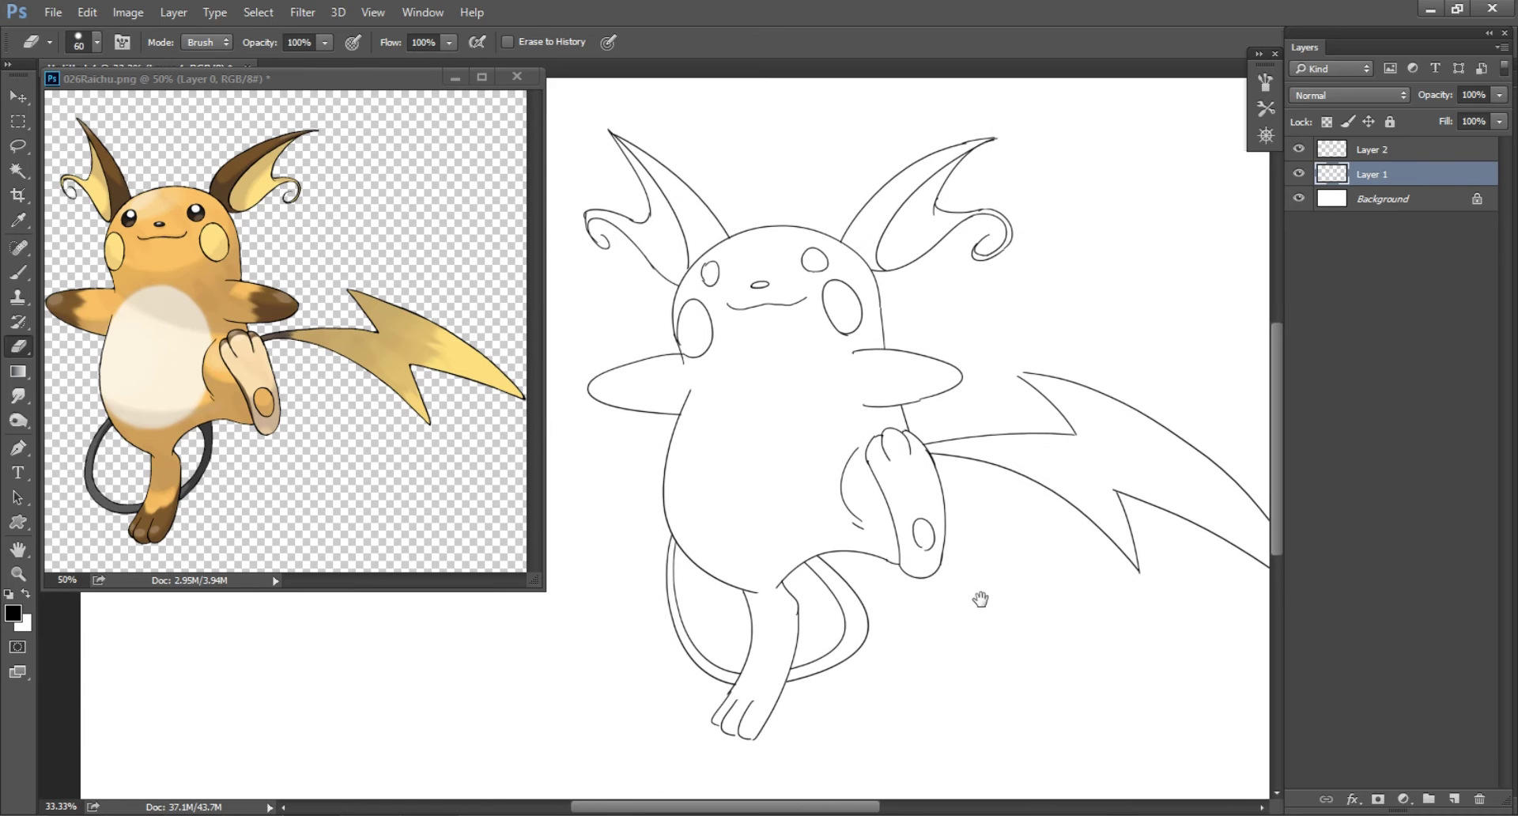
pyautogui.click(1370, 153)
# - Paint the body and head orange on a new layer beneath the lines
pyautogui.press('Escape')
pyautogui.press('b')
pyautogui.hotkey('ctrl', '[')
pyautogui.click(1265, 108)
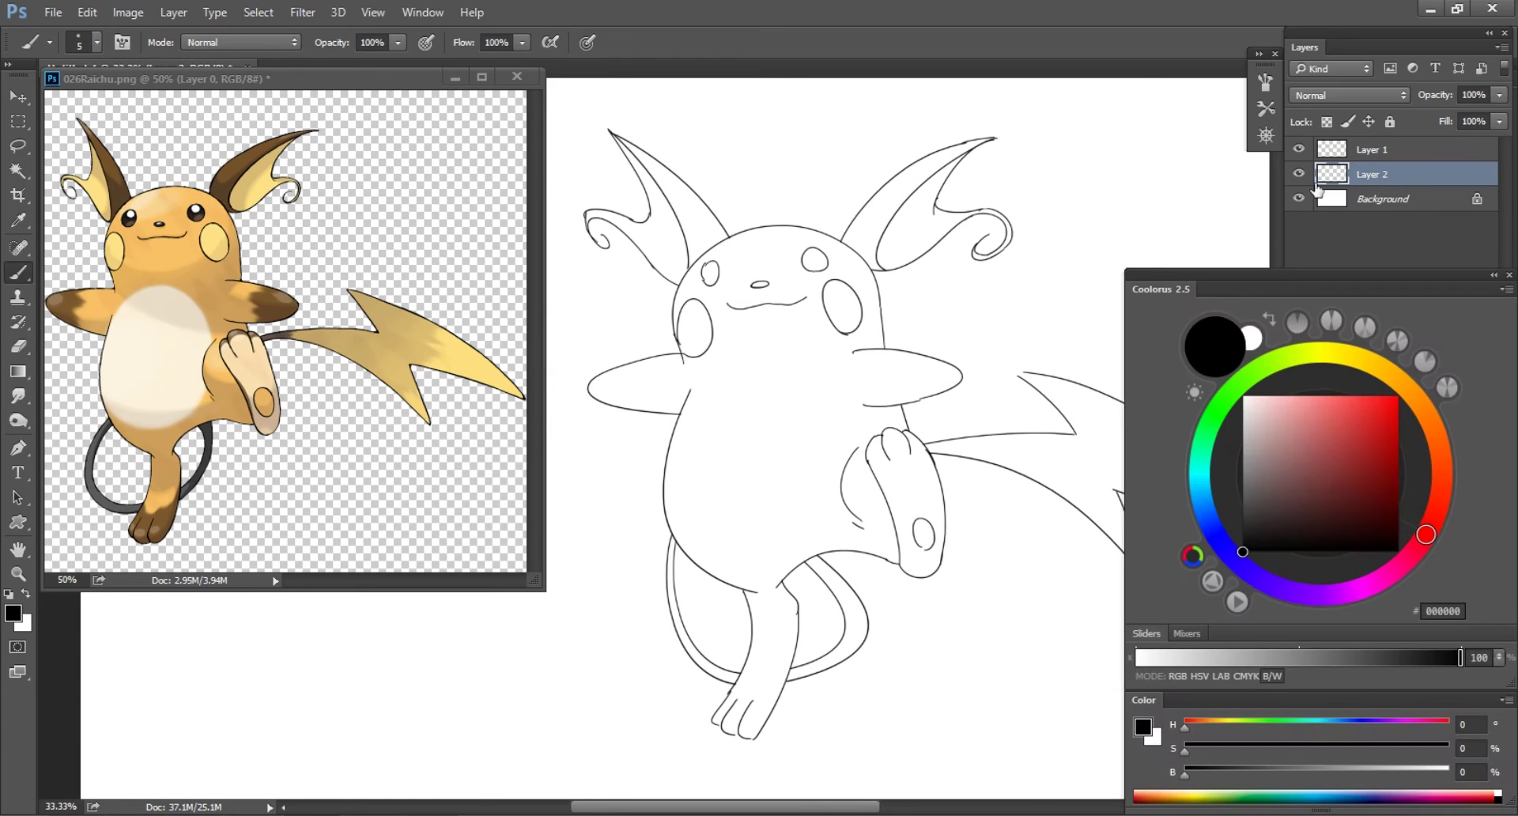
pyautogui.click(1347, 424)
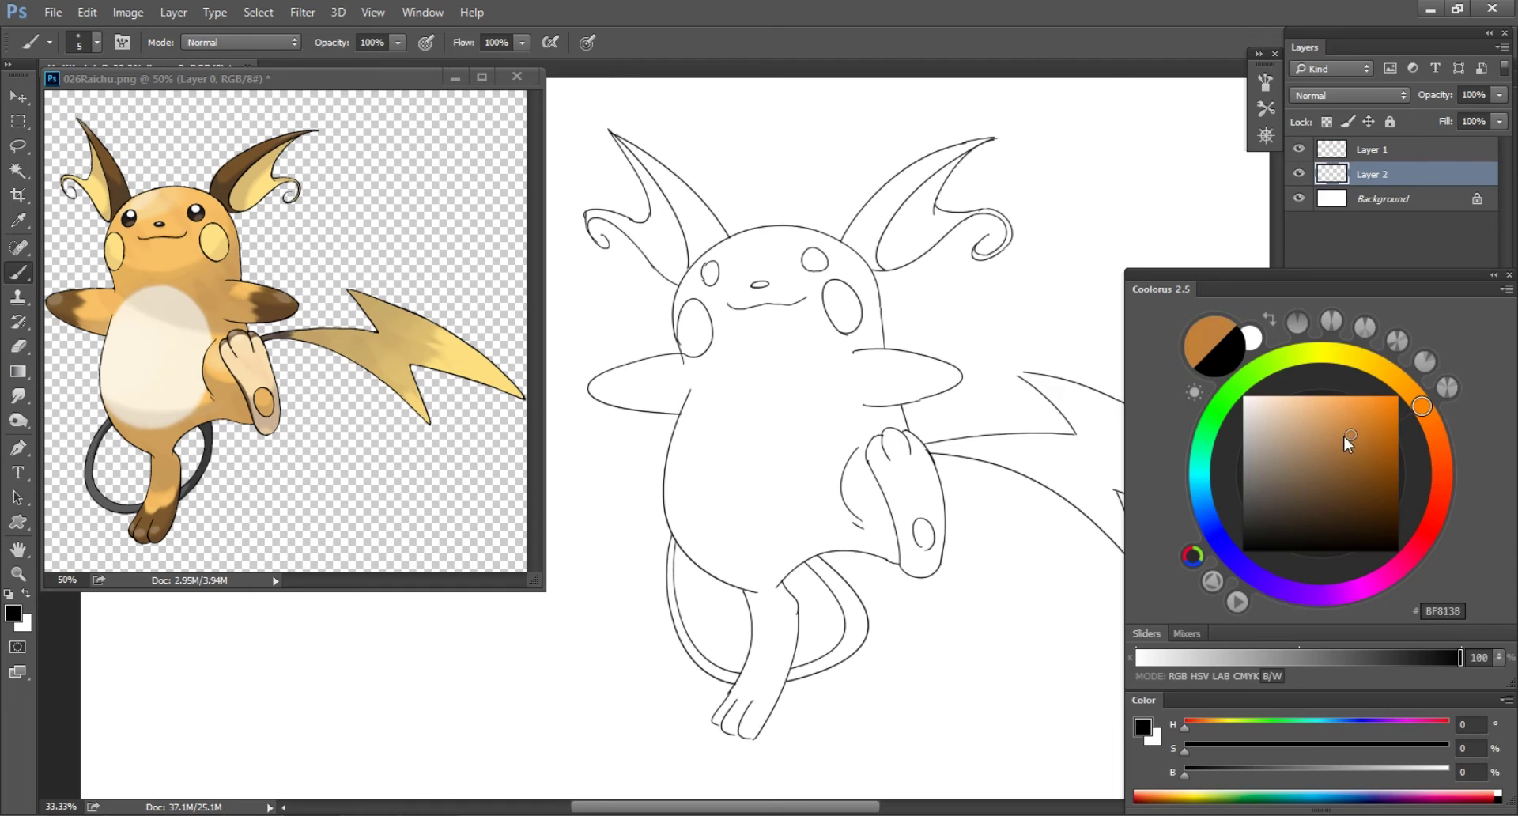
pyautogui.moveTo(759, 474)
pyautogui.mouseDown()
pyautogui.moveTo(814, 272)
pyautogui.moveTo(601, 380)
pyautogui.moveTo(933, 513)
pyautogui.moveTo(751, 695)
pyautogui.mouseUp()
# - On a new layer, paint the cheeks, ears and lightning tail light yellow
pyautogui.click(1324, 407)
pyautogui.hotkey('ctrl', 'shift', 'alt', 'n')
pyautogui.moveTo(791, 312); pyautogui.dragTo(806, 328)
pyautogui.moveTo(790, 316)
pyautogui.mouseDown()
pyautogui.moveTo(842, 344)
pyautogui.moveTo(845, 332)
pyautogui.mouseUp()
pyautogui.moveTo(688, 328); pyautogui.dragTo(678, 351)
pyautogui.moveTo(612, 150); pyautogui.dragTo(679, 284)
pyautogui.moveTo(893, 237)
pyautogui.mouseDown()
pyautogui.moveTo(941, 182)
pyautogui.moveTo(988, 261)
pyautogui.mouseUp()
pyautogui.moveTo(790, 395); pyautogui.dragTo(660, 336)
pyautogui.moveTo(1019, 561)
pyautogui.mouseDown()
pyautogui.moveTo(921, 365)
pyautogui.moveTo(1020, 443)
pyautogui.mouseUp()
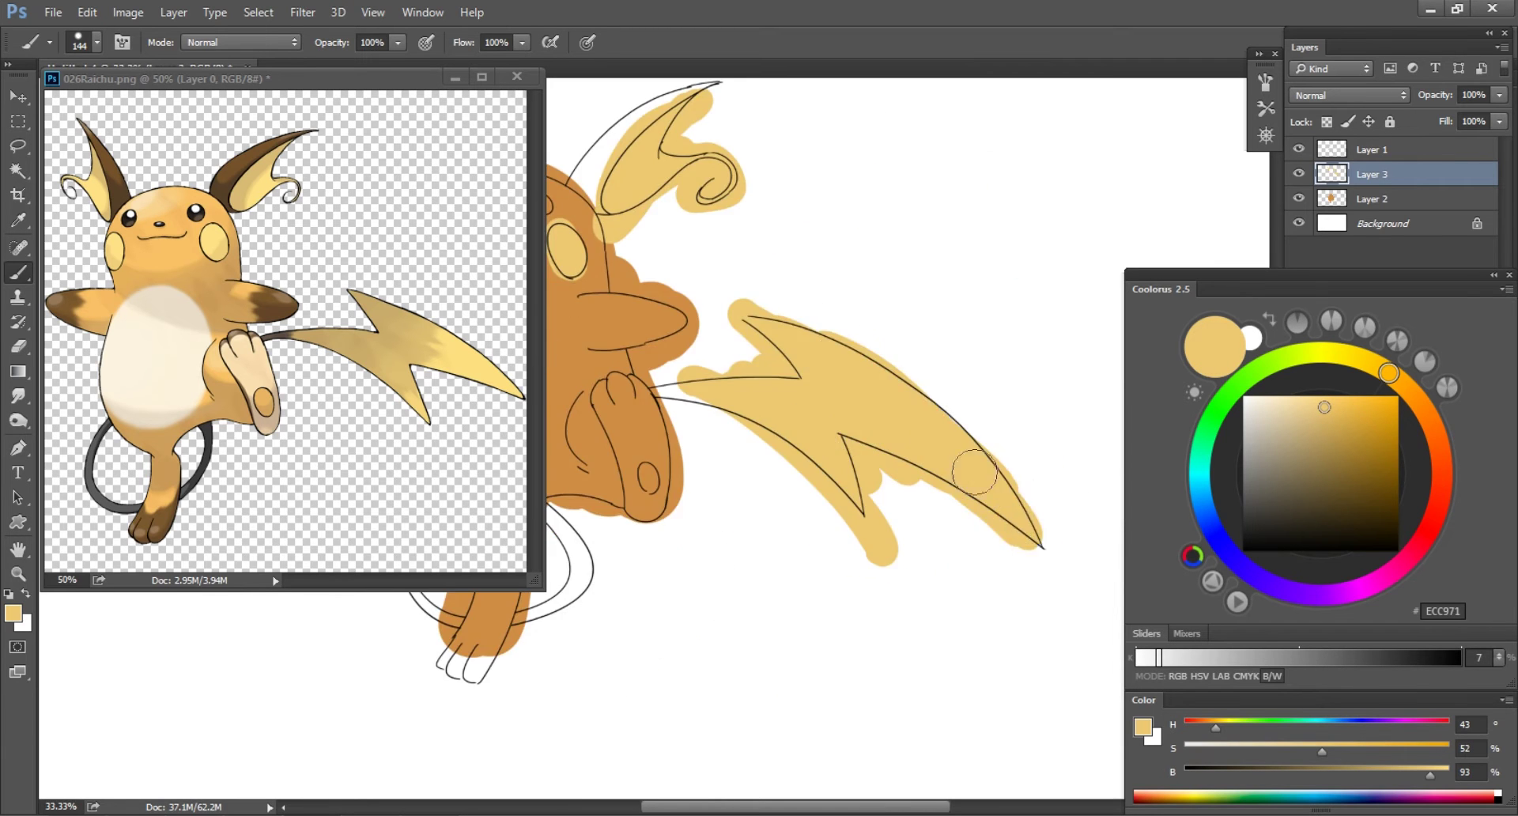
pyautogui.moveTo(711, 395); pyautogui.dragTo(822, 395)
# - On another layer, paint the ear tips, foot, tail base and arm tips dark brown
pyautogui.hotkey('ctrl', 'shift', 'alt', 'n')
pyautogui.keyDown('alt'); pyautogui.click(791, 434); pyautogui.keyUp('alt')
pyautogui.click(1358, 479)
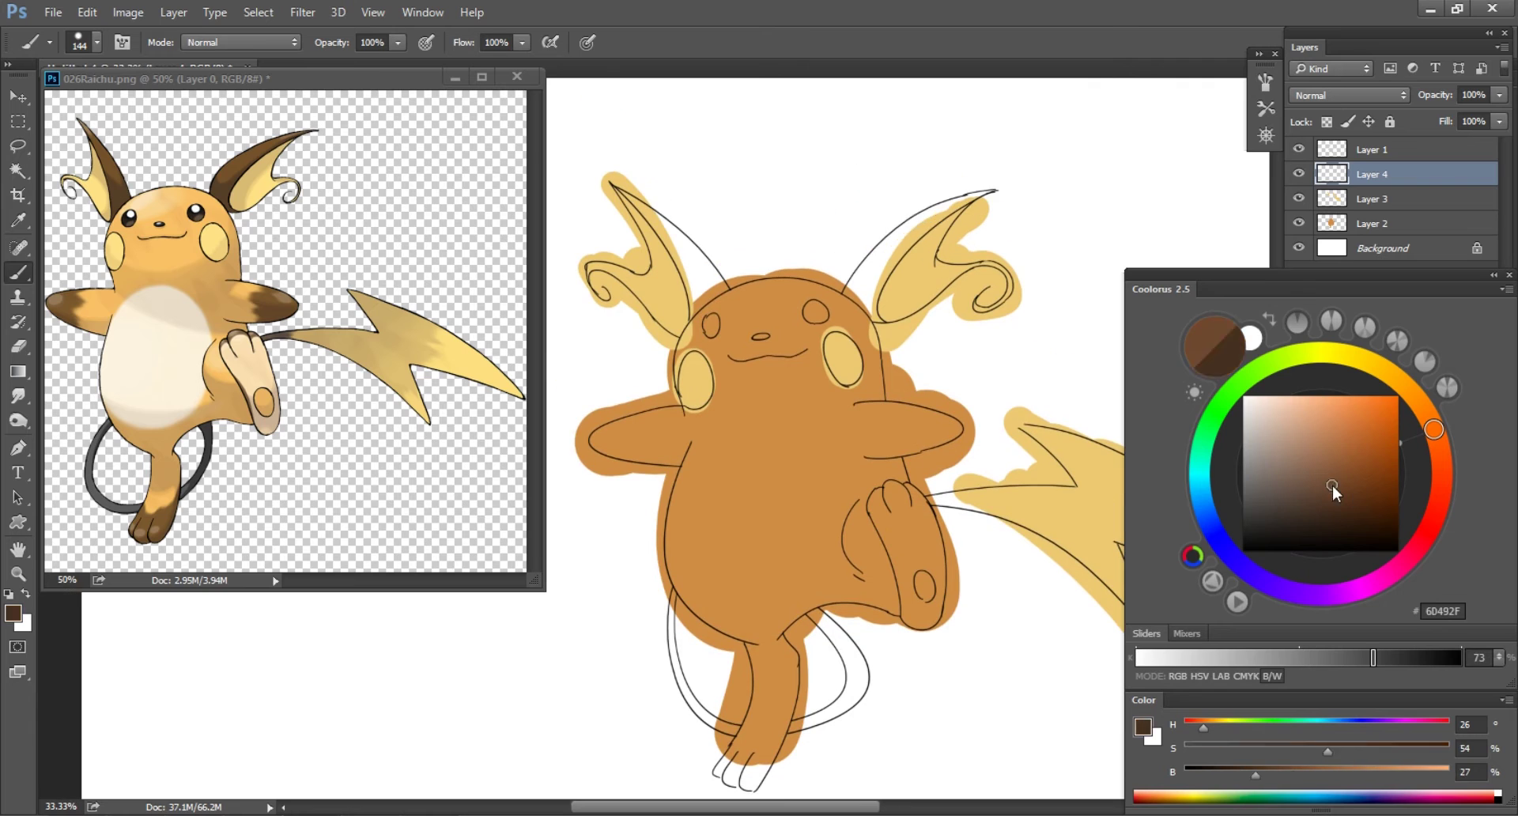
pyautogui.moveTo(980, 162); pyautogui.dragTo(878, 276)
pyautogui.moveTo(609, 174); pyautogui.dragTo(704, 316)
pyautogui.moveTo(724, 758); pyautogui.dragTo(731, 685)
pyautogui.moveTo(771, 668); pyautogui.dragTo(723, 699)
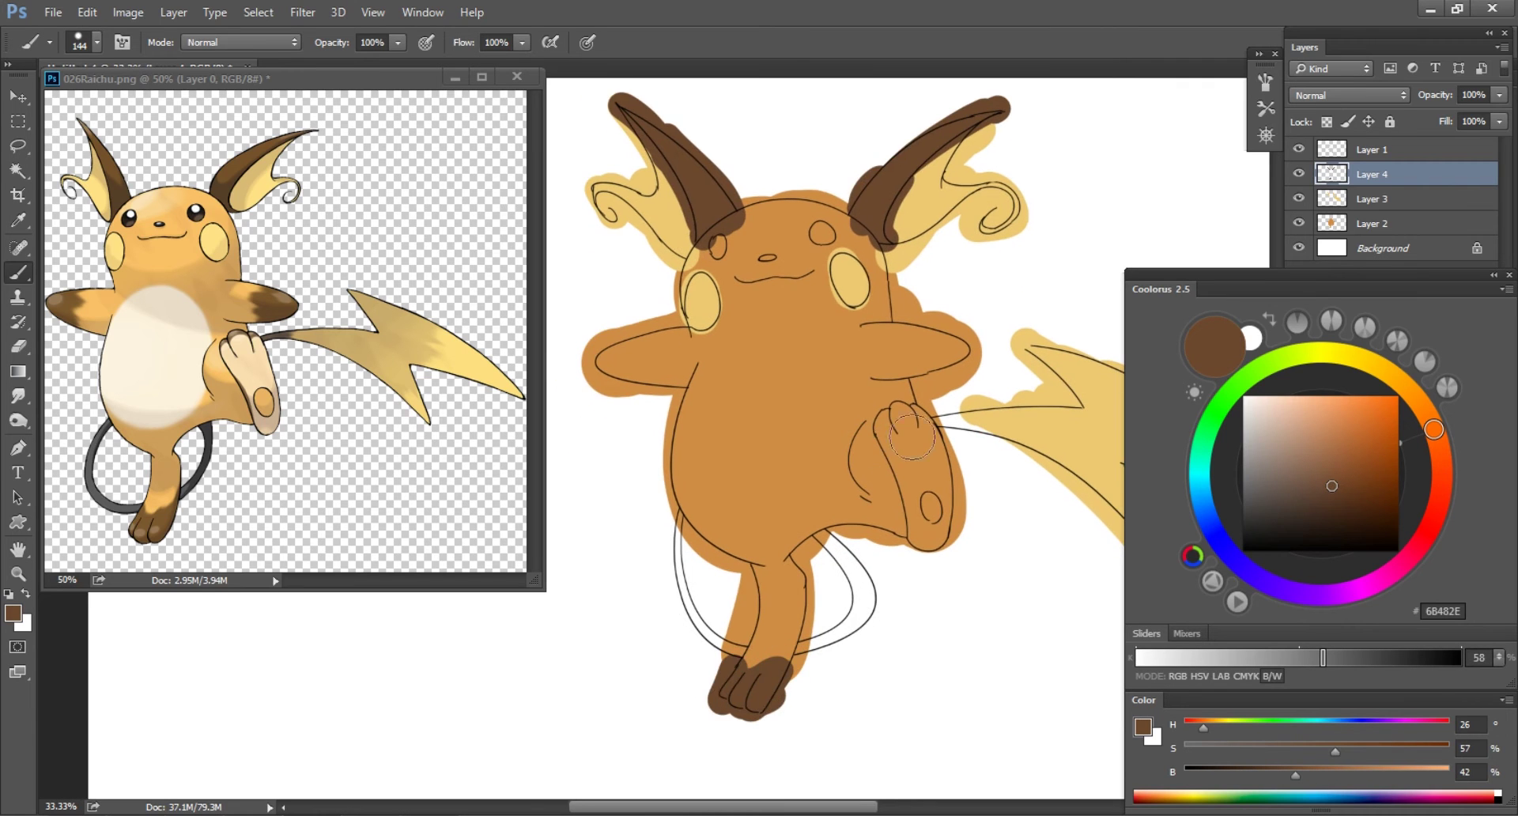
pyautogui.press('e')
pyautogui.moveTo(882, 479); pyautogui.dragTo(909, 561)
pyautogui.press('b')
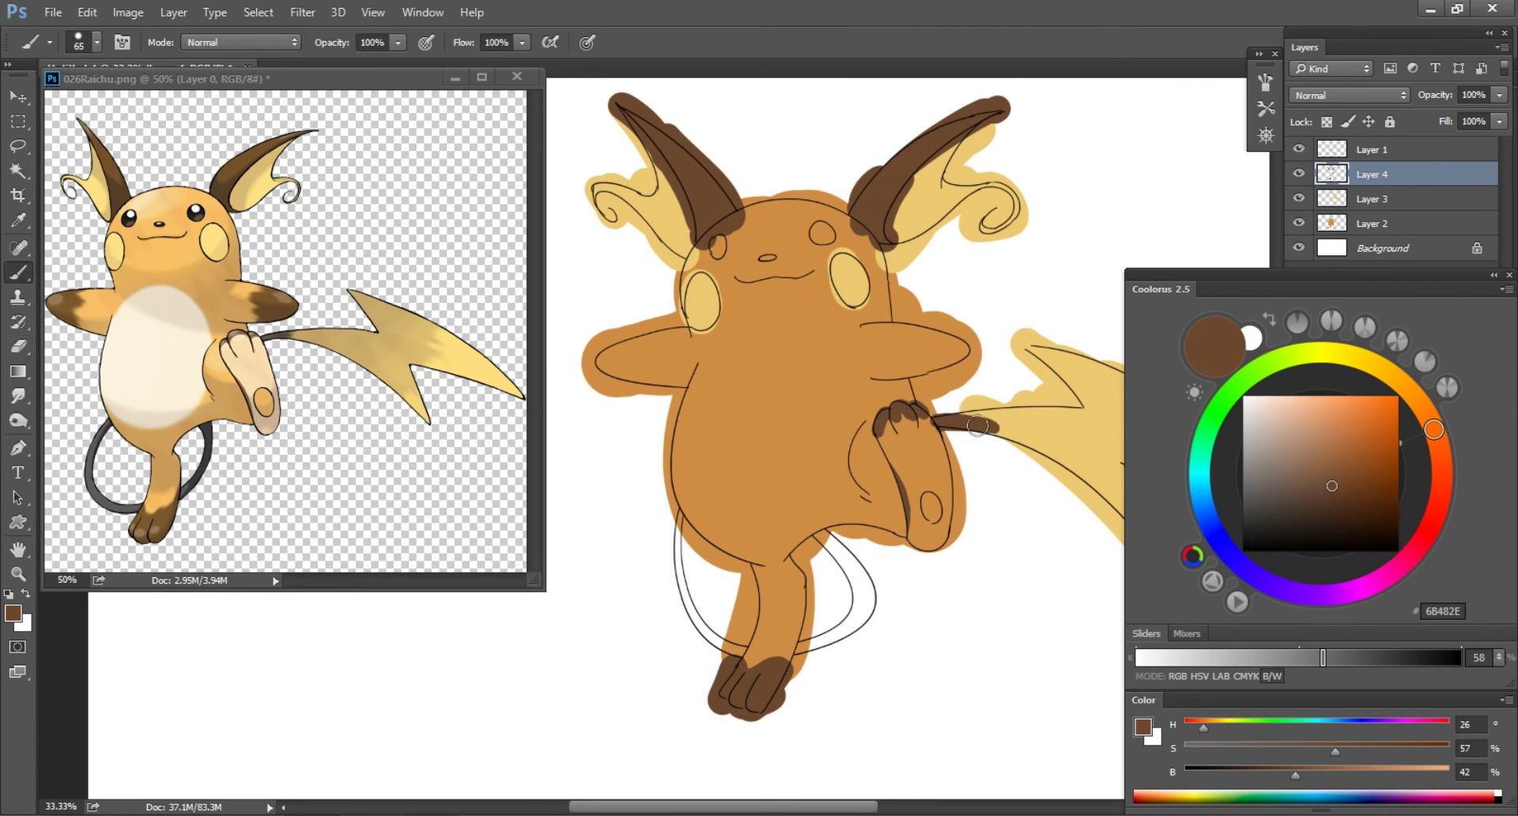
pyautogui.moveTo(937, 415); pyautogui.dragTo(1000, 431)
pyautogui.moveTo(905, 340); pyautogui.dragTo(992, 359)
pyautogui.moveTo(641, 336)
pyautogui.mouseDown()
pyautogui.moveTo(621, 346)
pyautogui.moveTo(642, 389)
pyautogui.mouseUp()
pyautogui.press('e')
pyautogui.press('b')
# - On a new layer, paint the thin tail and both eyes dark
pyautogui.hotkey('ctrl', 'shift', 'n')
pyautogui.press('Return')
pyautogui.moveTo(1348, 466); pyautogui.dragTo(1308, 524)
pyautogui.moveTo(682, 506)
pyautogui.mouseDown()
pyautogui.moveTo(747, 652)
pyautogui.moveTo(861, 589)
pyautogui.moveTo(822, 529)
pyautogui.mouseUp()
pyautogui.moveTo(822, 529); pyautogui.dragTo(839, 567)
pyautogui.click(838, 269)
pyautogui.click(734, 281)
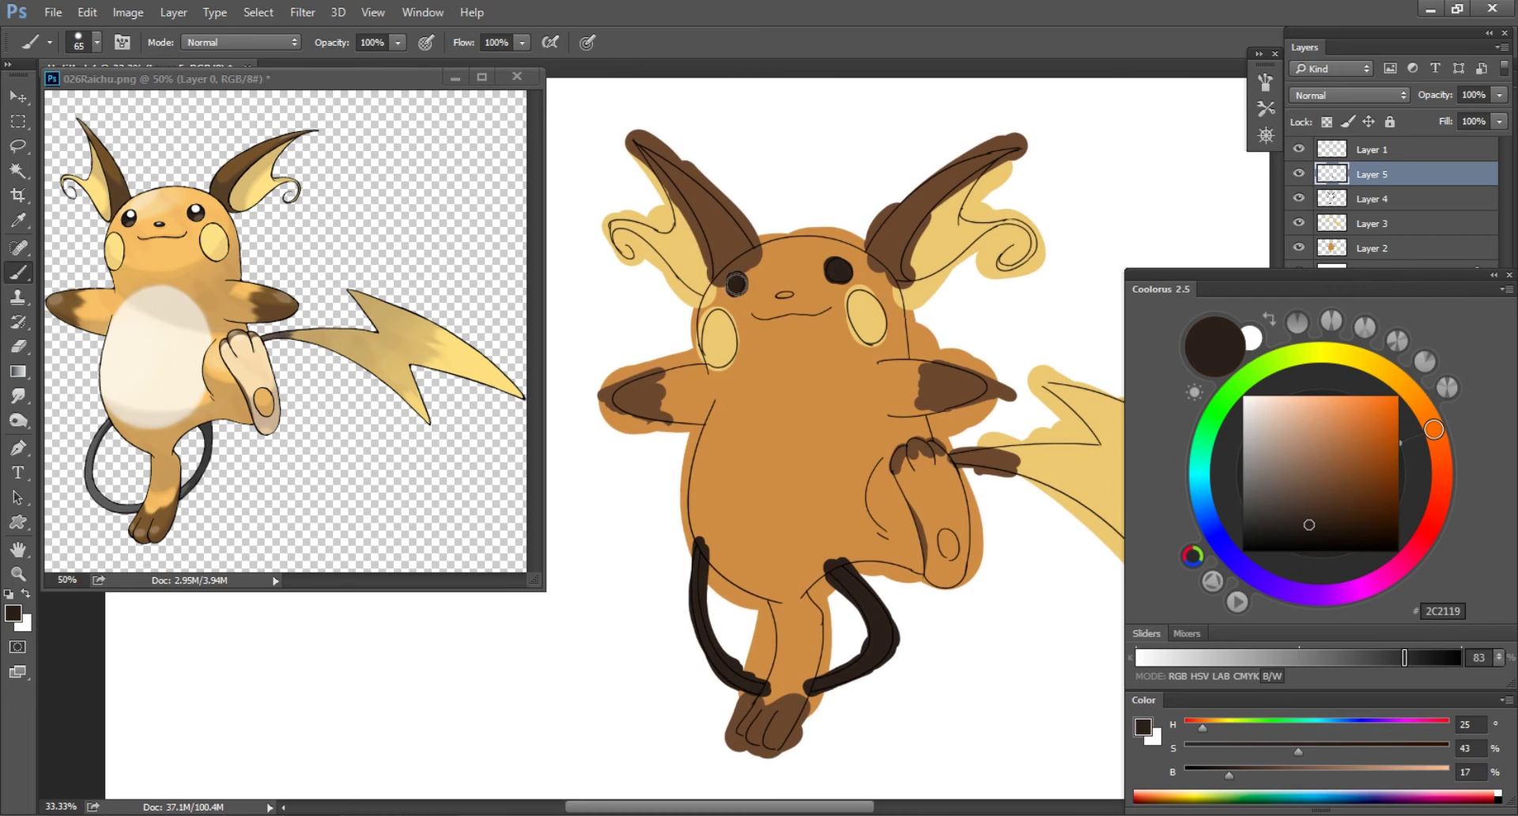
pyautogui.press('e')
pyautogui.hotkey('ctrl', '+')
pyautogui.hotkey('ctrl', '+')
pyautogui.hotkey('ctrl', '+')
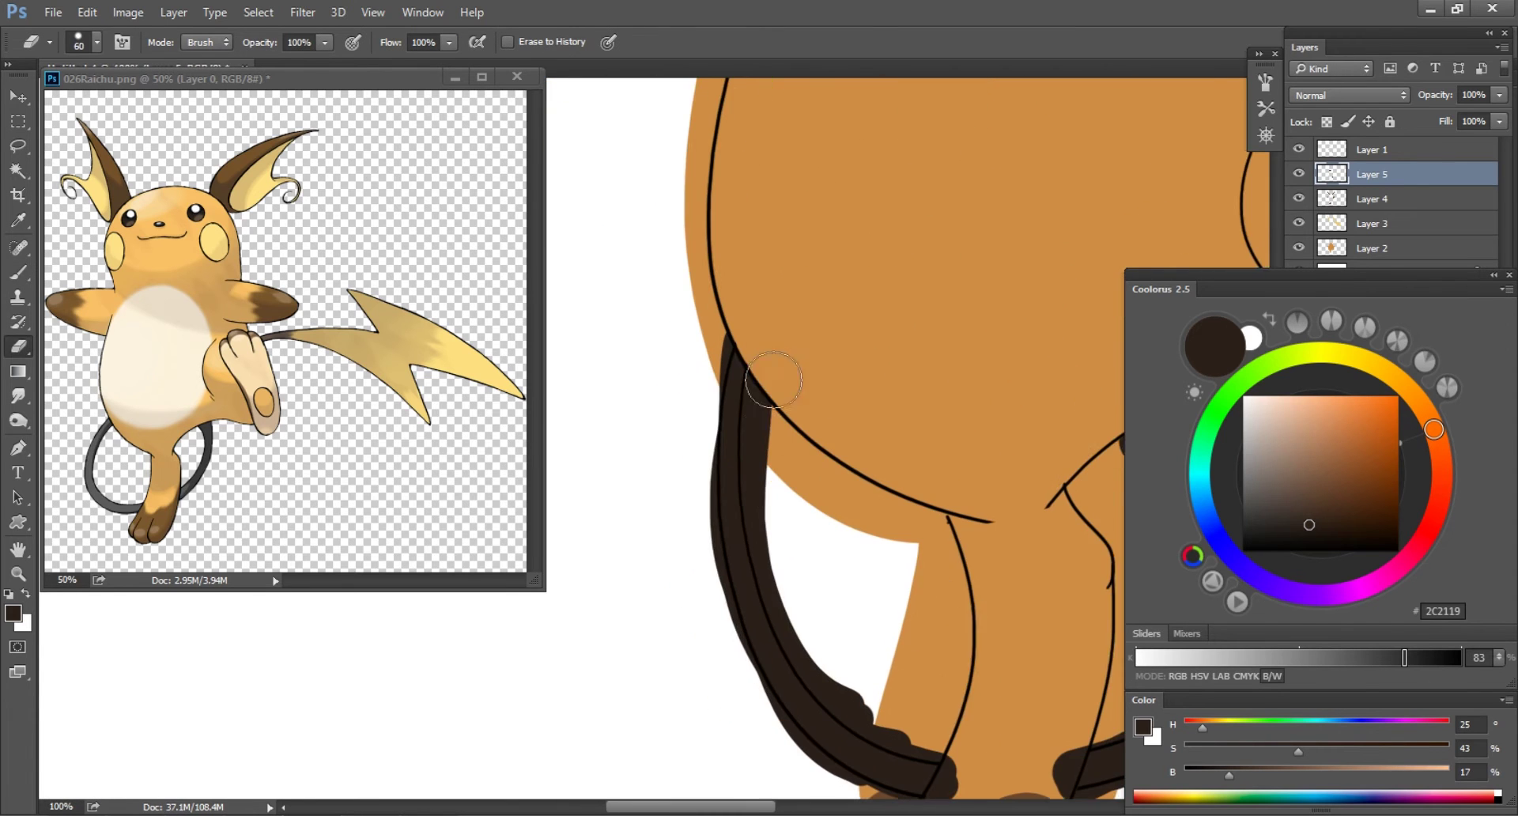
# - At 100% zoom, undo the rough tail fill and erase dark overflow on the thin tail's inner edge
pyautogui.press('g')
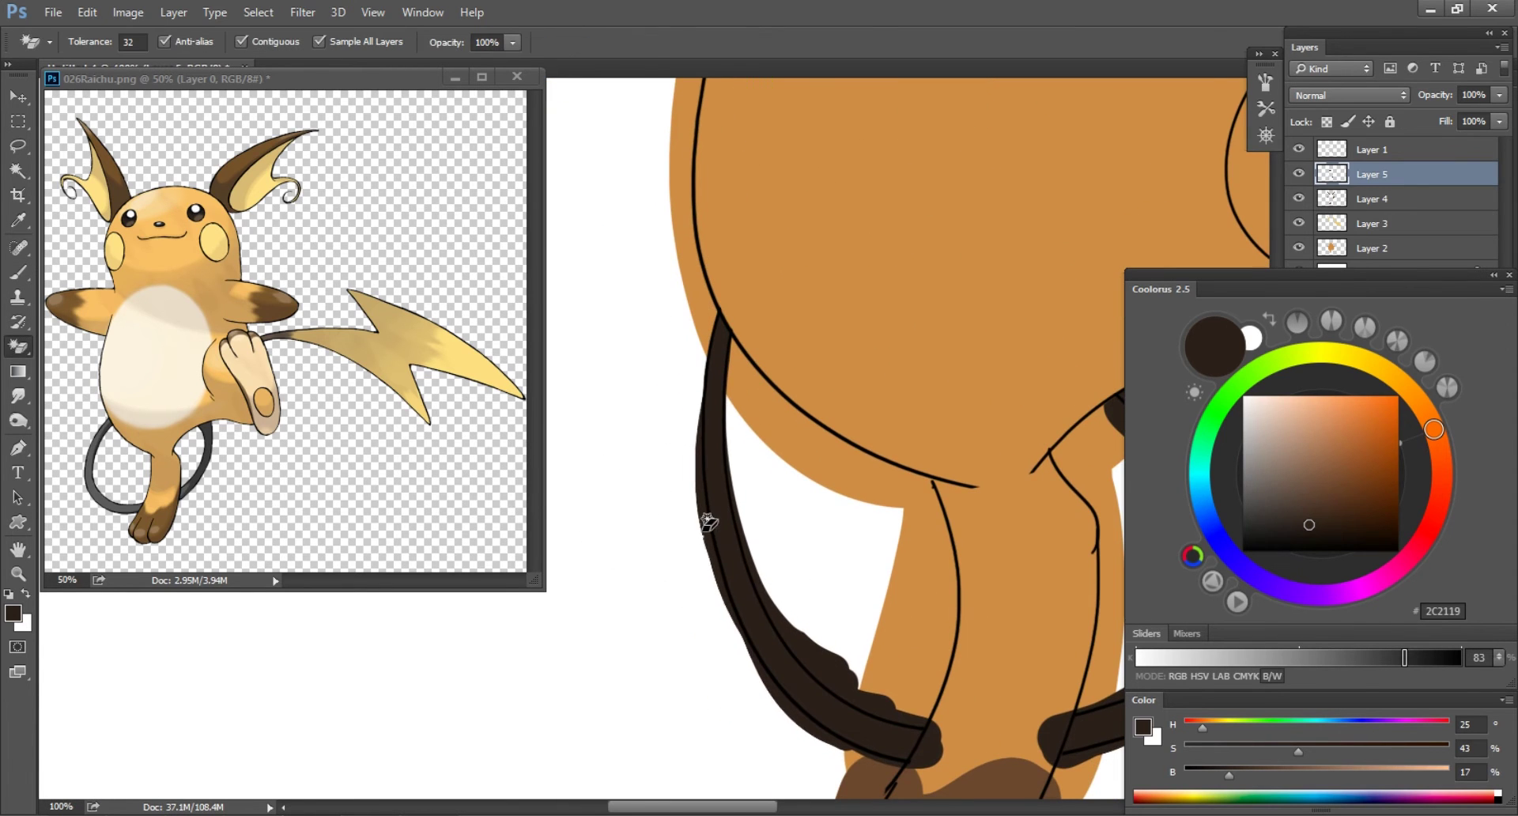
pyautogui.hotkey('ctrl', 'z')
pyautogui.press('e')
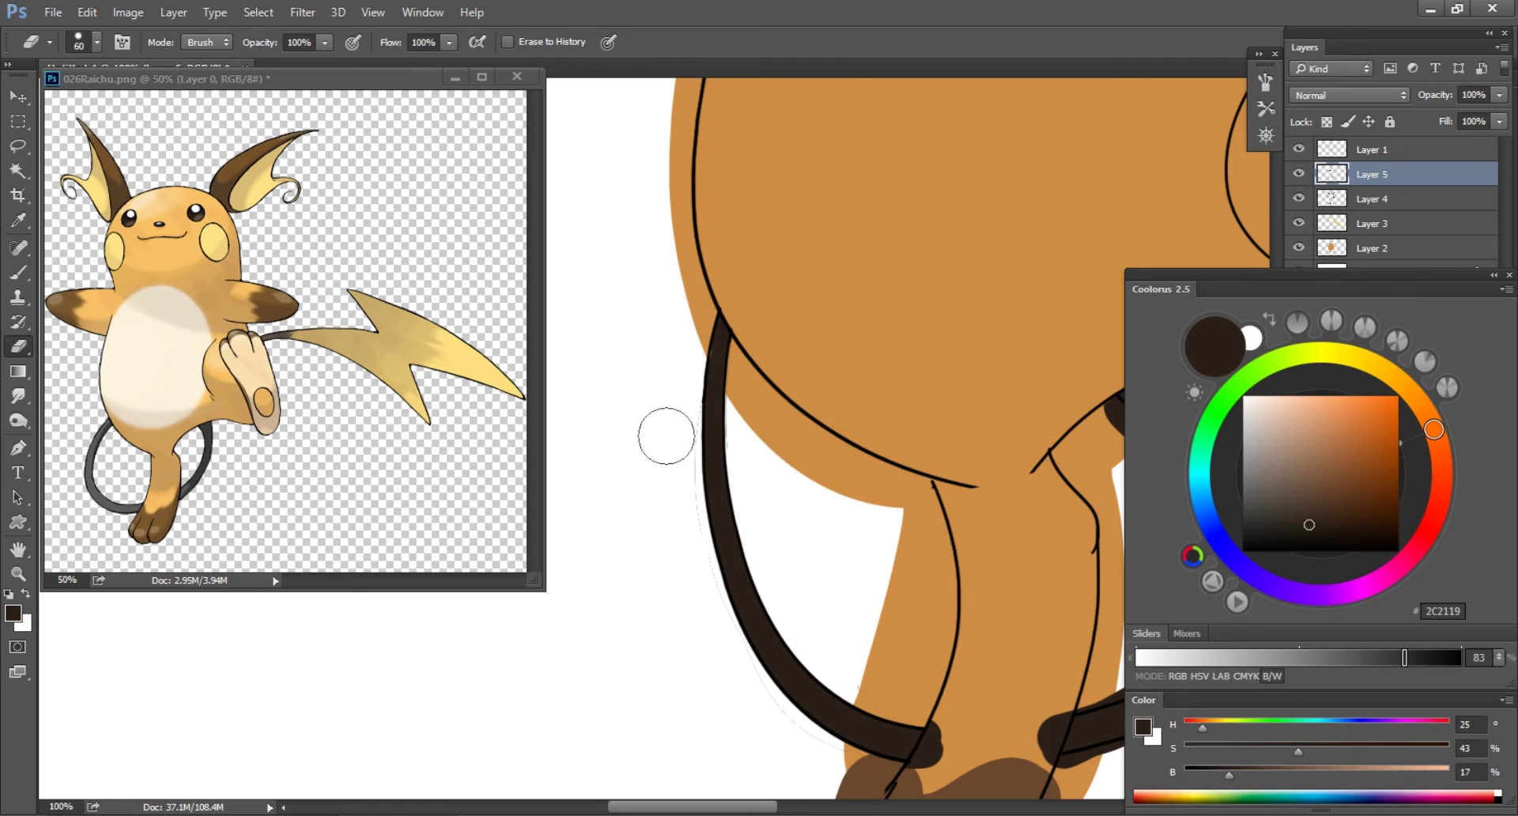
pyautogui.scroll(-3, 719, 652)
pyautogui.hscroll(3, 816, 524)
pyautogui.scroll(2, 831, 598)
pyautogui.hscroll(3, 831, 598)
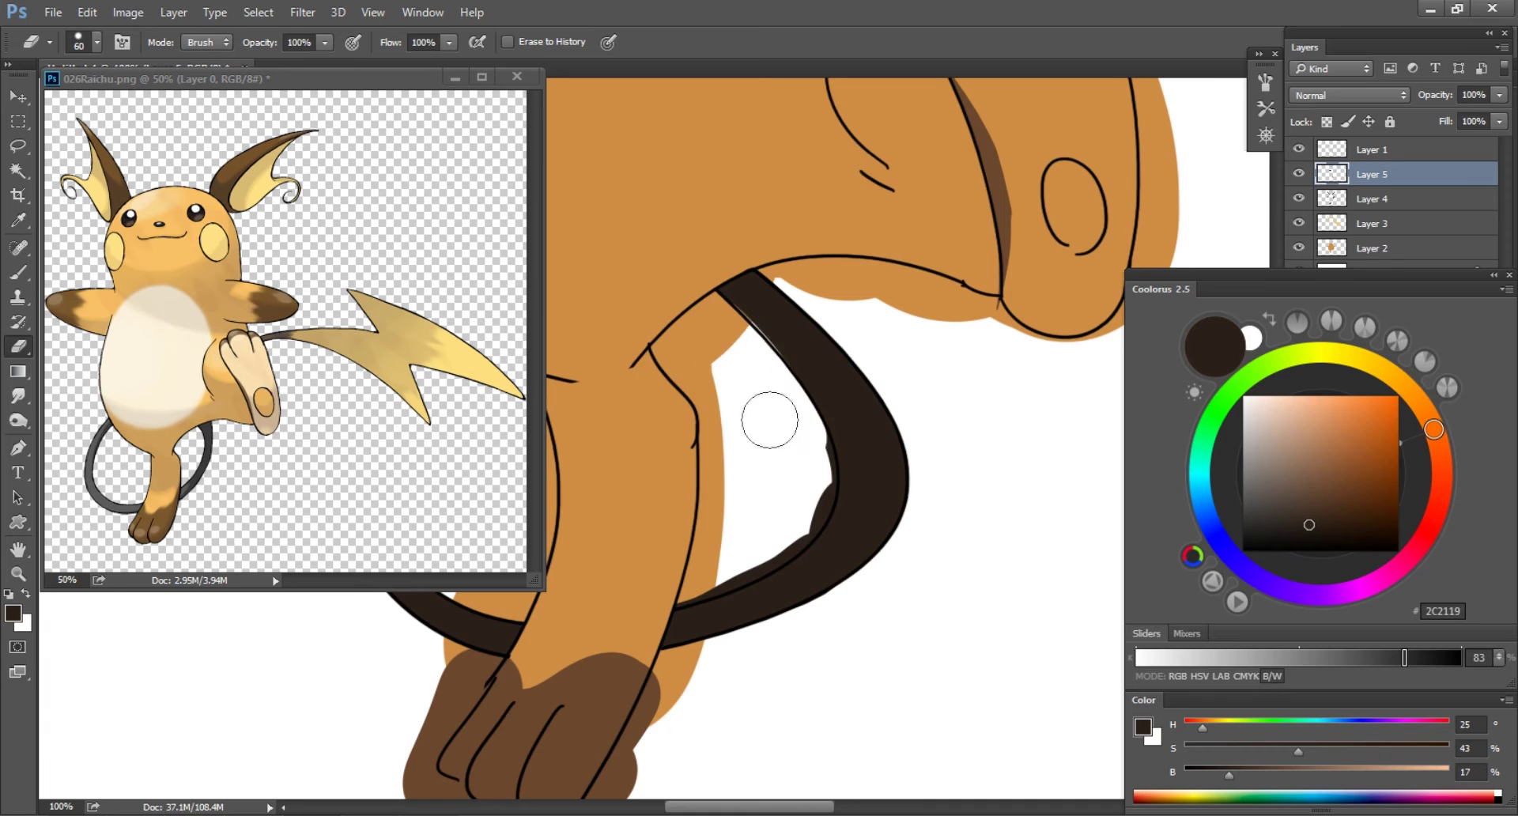
pyautogui.moveTo(766, 417); pyautogui.dragTo(827, 545)
# - Repaint both of Raichu's eyes dark with the Brush, making the left eye larger
pyautogui.moveTo(695, 525)
pyautogui.mouseDown()
pyautogui.moveTo(800, 545)
pyautogui.moveTo(806, 592)
pyautogui.mouseUp()
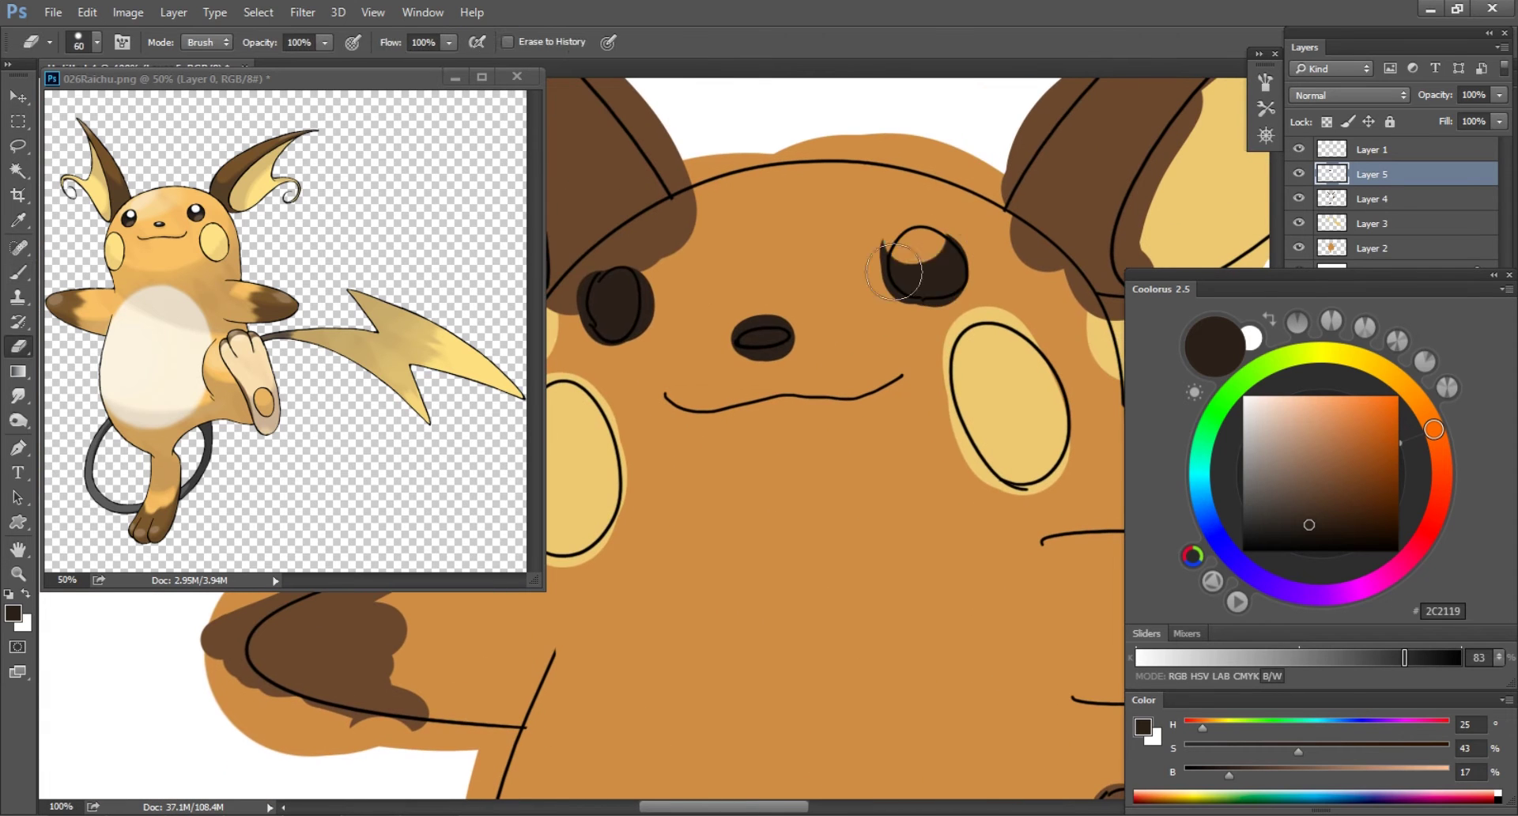
pyautogui.press('b')
pyautogui.moveTo(901, 241); pyautogui.dragTo(945, 281)
pyautogui.moveTo(601, 285); pyautogui.dragTo(617, 306)
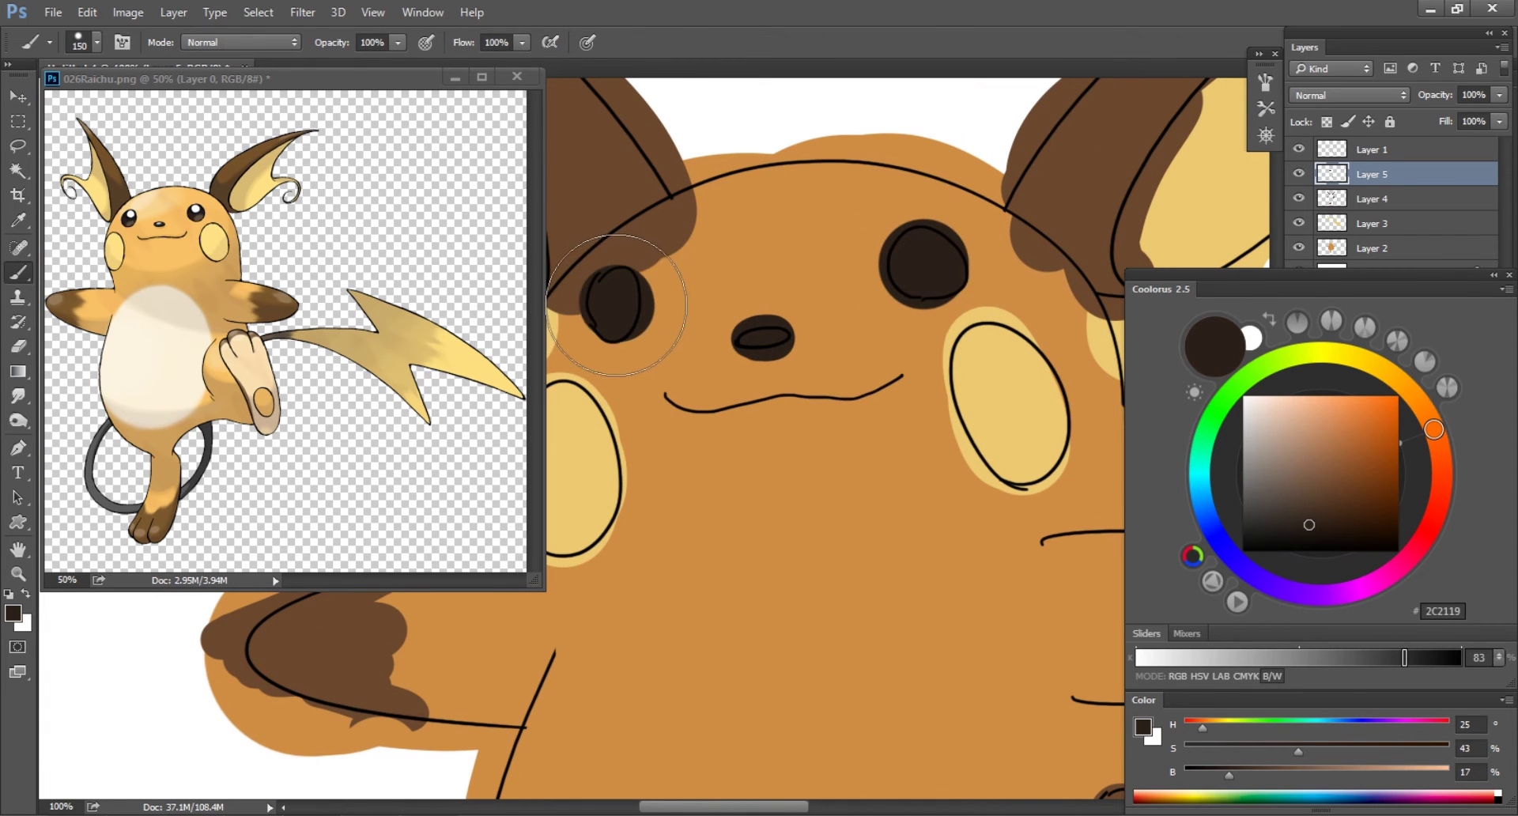
pyautogui.click(617, 305)
# - At 66.67% zoom, Magic Erase the brown arm patch overspill on Layer 4
pyautogui.press('e')
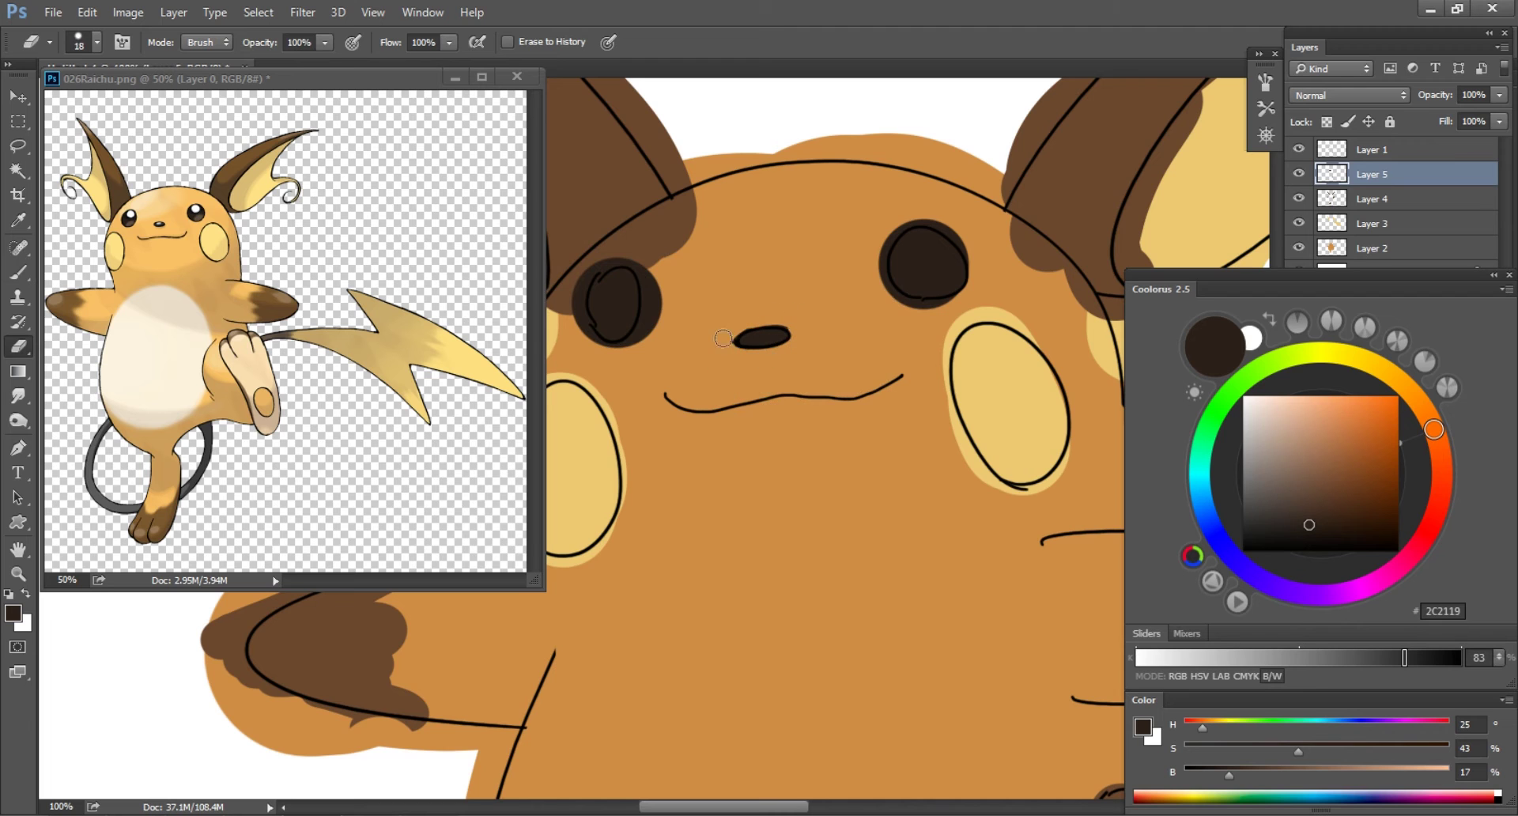
pyautogui.hotkey('ctrl', '-')
pyautogui.click(1371, 198)
pyautogui.press('w')
pyautogui.moveTo(658, 291)
pyautogui.mouseDown()
pyautogui.moveTo(752, 395)
pyautogui.moveTo(827, 352)
pyautogui.moveTo(902, 8)
pyautogui.mouseUp()
pyautogui.press('e')
pyautogui.hotkey('shift', 'e')
pyautogui.click(901, 439)
# - Erase the brown overspill around Raichu's foot
pyautogui.scroll(-3, 898, 474)
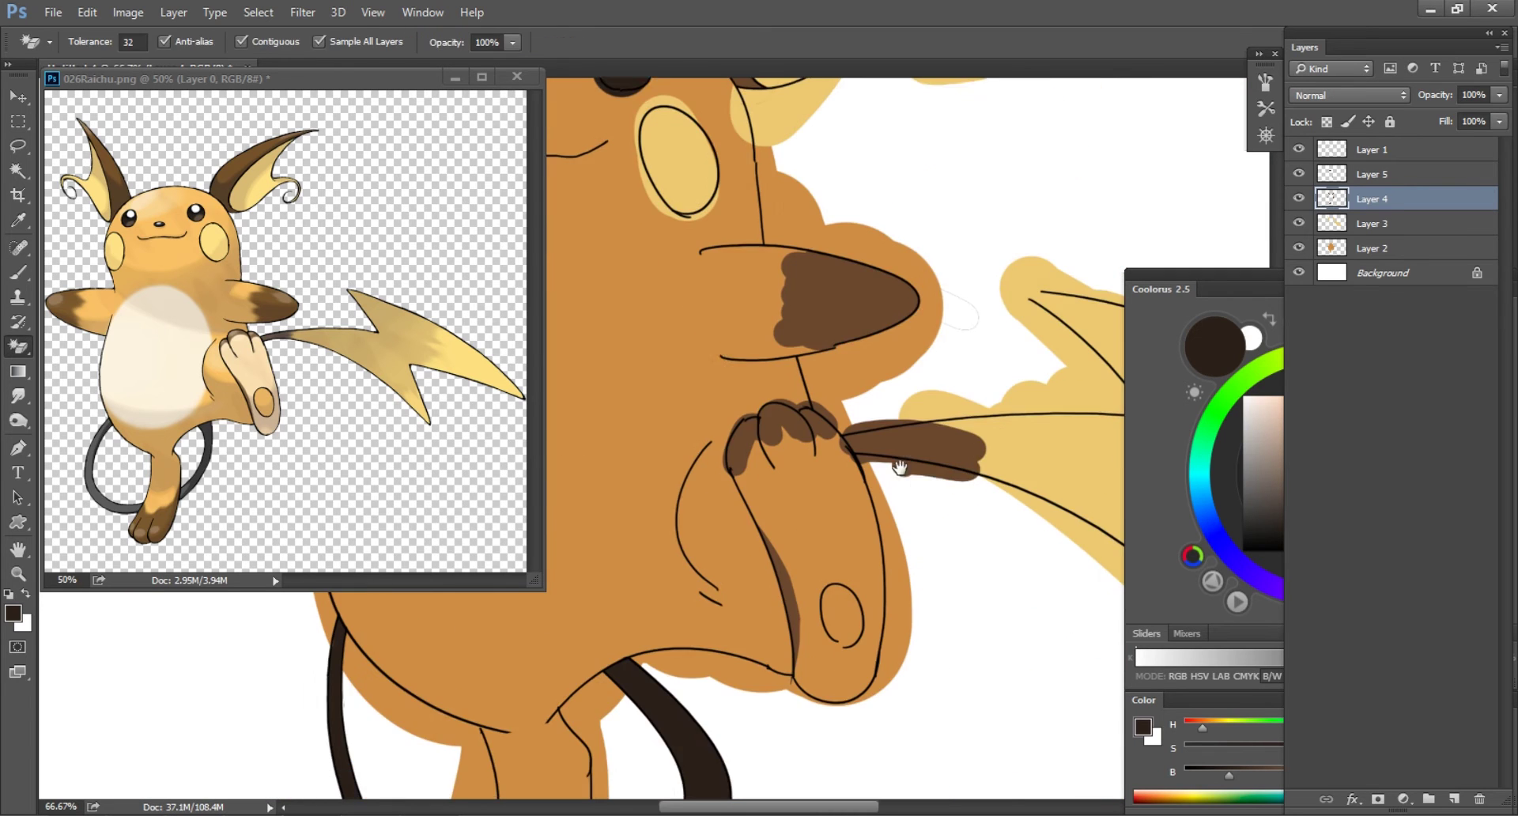
pyautogui.scroll(-5, 1000, 389)
pyautogui.hotkey('shift', 'e')
pyautogui.click(753, 589)
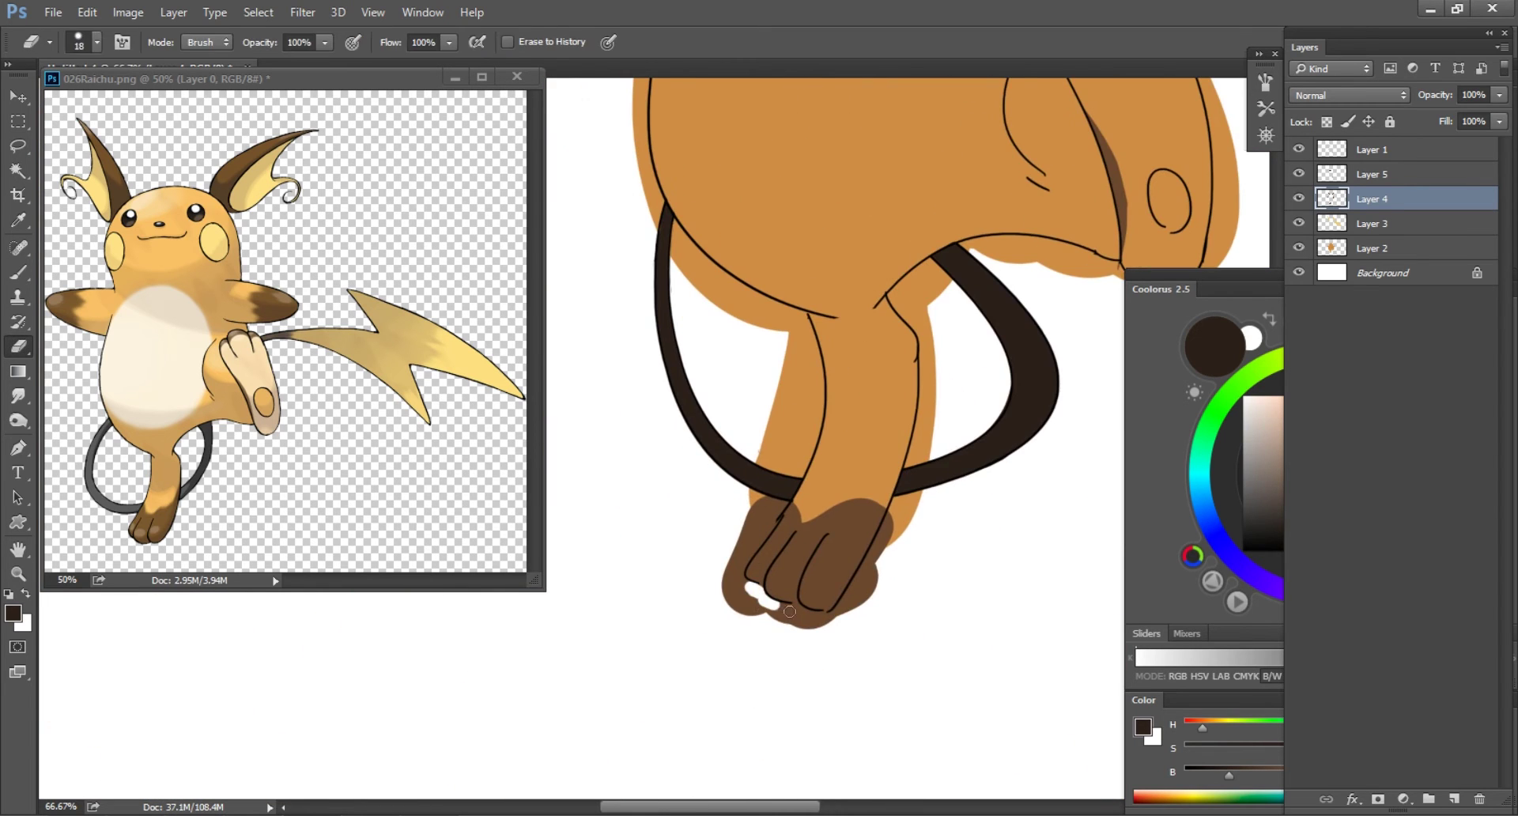
pyautogui.hotkey('shift', 'e')
pyautogui.click(770, 612)
# - Shrink the eraser and move on to trimming the yellow colour on Layer 3
pyautogui.scroll(8, 779, 474)
pyautogui.hotkey('shift', 'e')
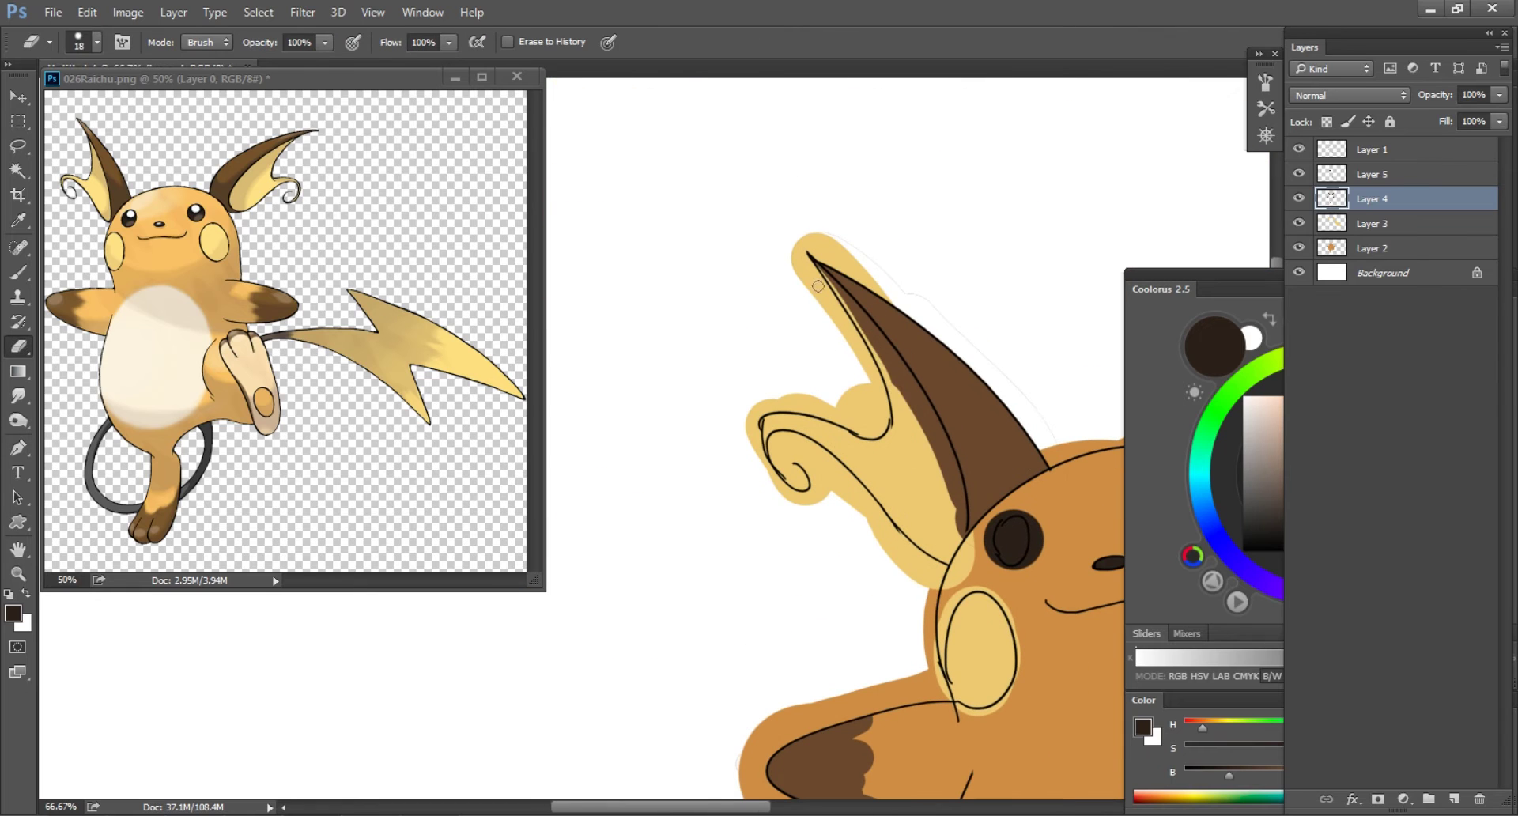
pyautogui.scroll(-3, 885, 537)
pyautogui.hscroll(5, 876, 620)
pyautogui.scroll(-2, 978, 505)
pyautogui.scroll(-3, 978, 505)
pyautogui.press('[')
pyautogui.press('[')
pyautogui.press('[')
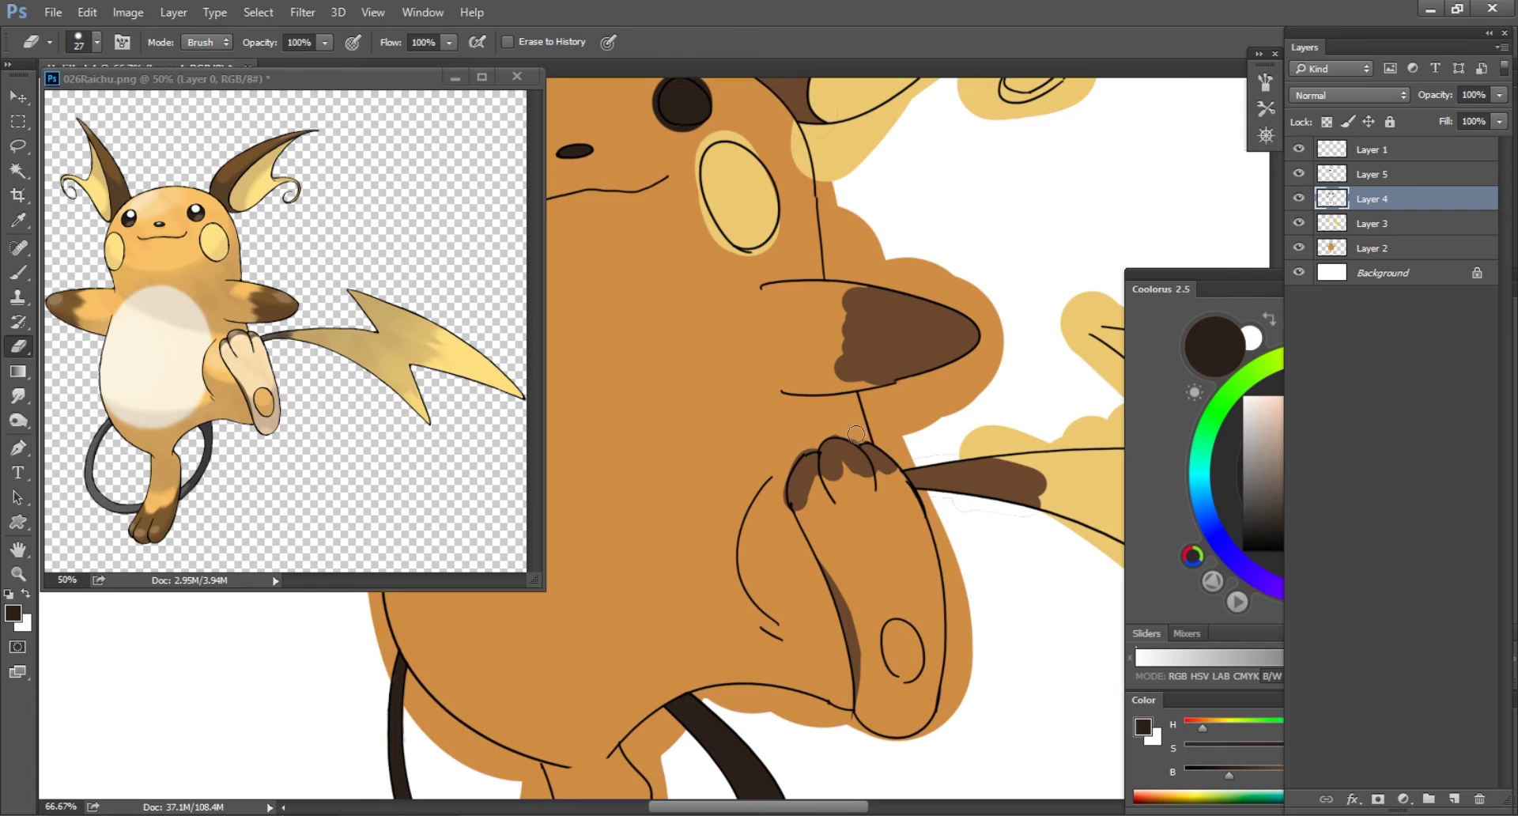
pyautogui.scroll(-8, 870, 443)
pyautogui.hscroll(10, 981, 553)
pyautogui.scroll(6, 980, 601)
pyautogui.hotkey('shift', 'e')
pyautogui.hotkey('alt', '[')
pyautogui.hotkey('shift', 'e')
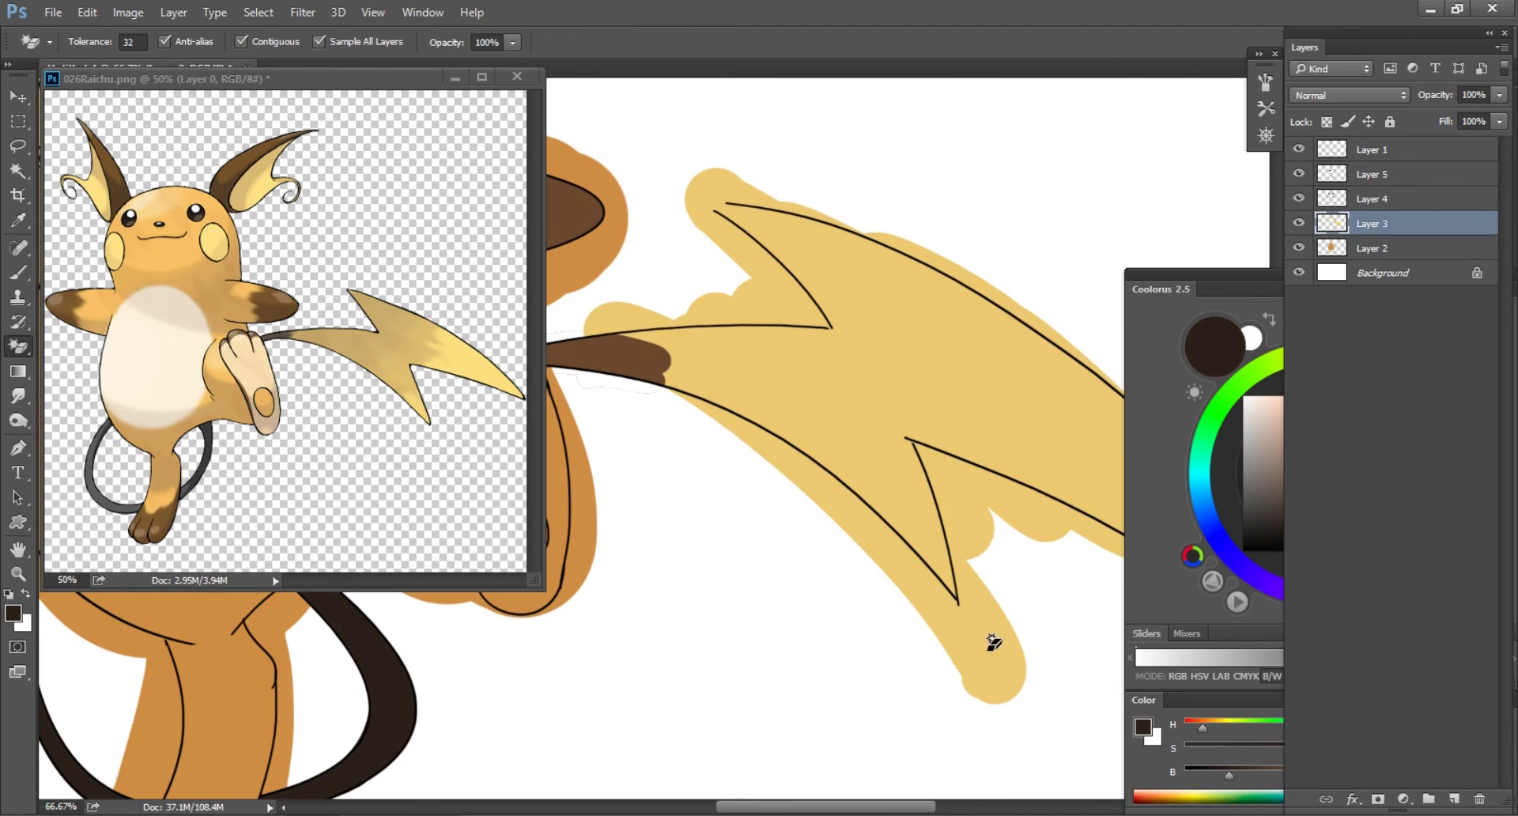
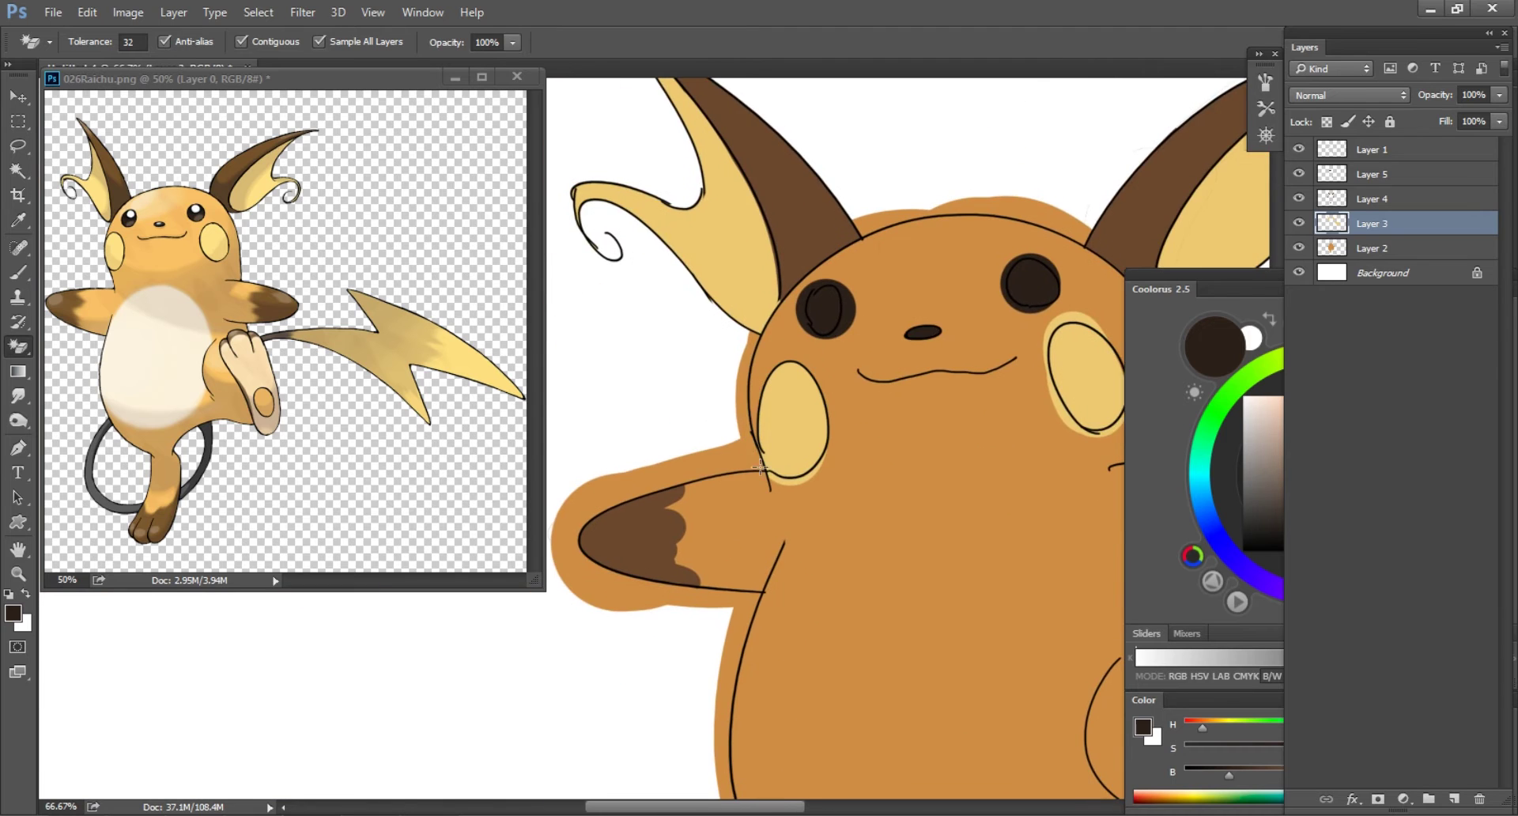
# - Narrow the reference image window and zoom in close on Raichu's face
pyautogui.scroll(2, 878, 437)
pyautogui.scroll(-5, 879, 436)
pyautogui.hotkey('alt', '[')
pyautogui.scroll(-3, 830, 490)
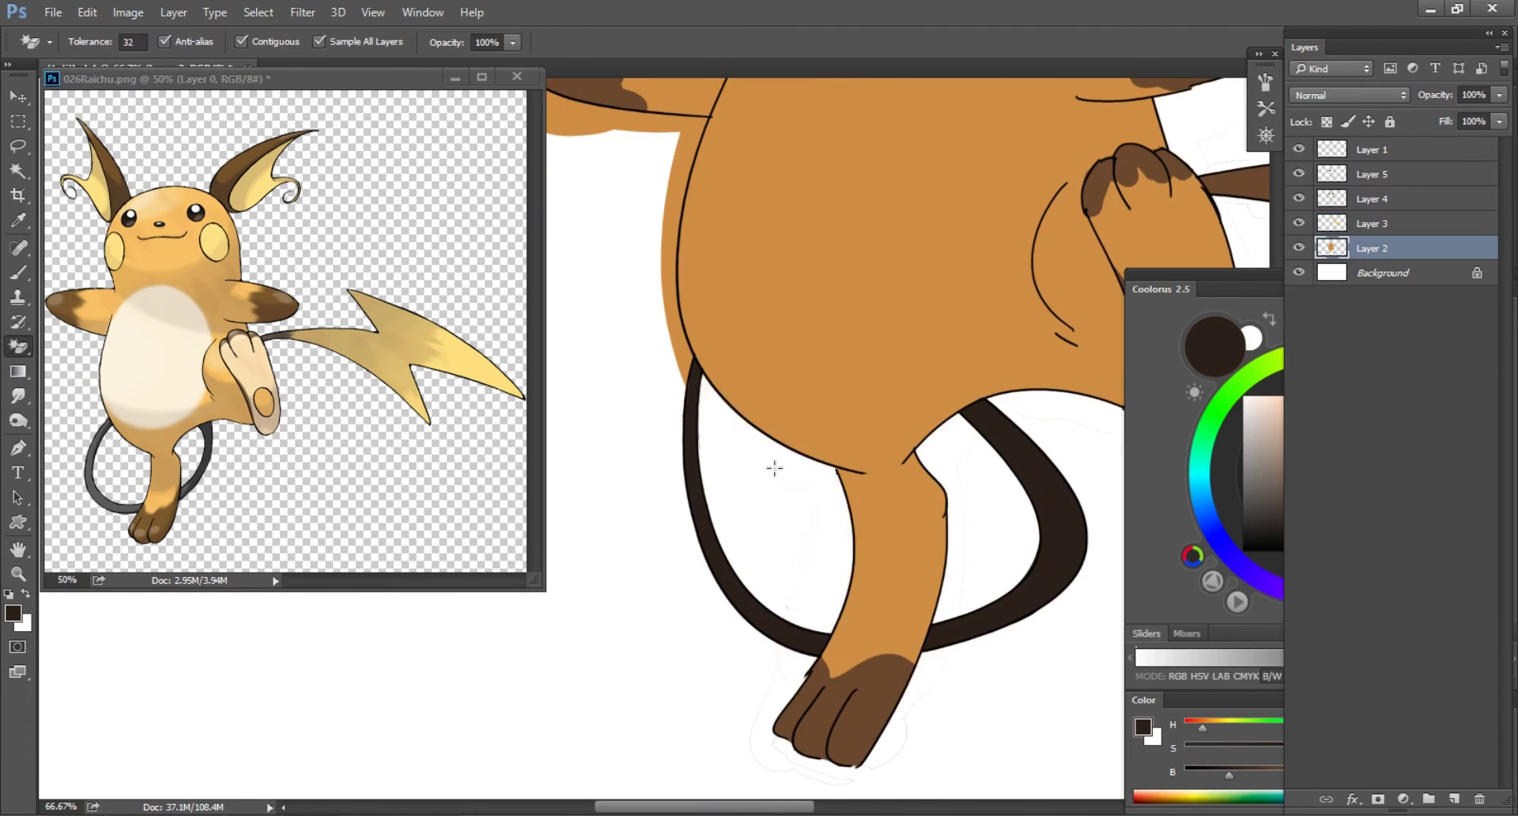
pyautogui.scroll(8, 802, 548)
pyautogui.hscroll(-3, 830, 434)
pyautogui.hotkey('alt', 'shift', ']')
pyautogui.scroll(-5, 864, 326)
pyautogui.hotkey('ctrl', '-')
pyautogui.hotkey('ctrl', '-')
pyautogui.moveTo(543, 589); pyautogui.dragTo(439, 548)
pyautogui.moveTo(712, 553)
pyautogui.mouseDown()
pyautogui.moveTo(741, 585)
pyautogui.moveTo(881, 542)
pyautogui.mouseUp()
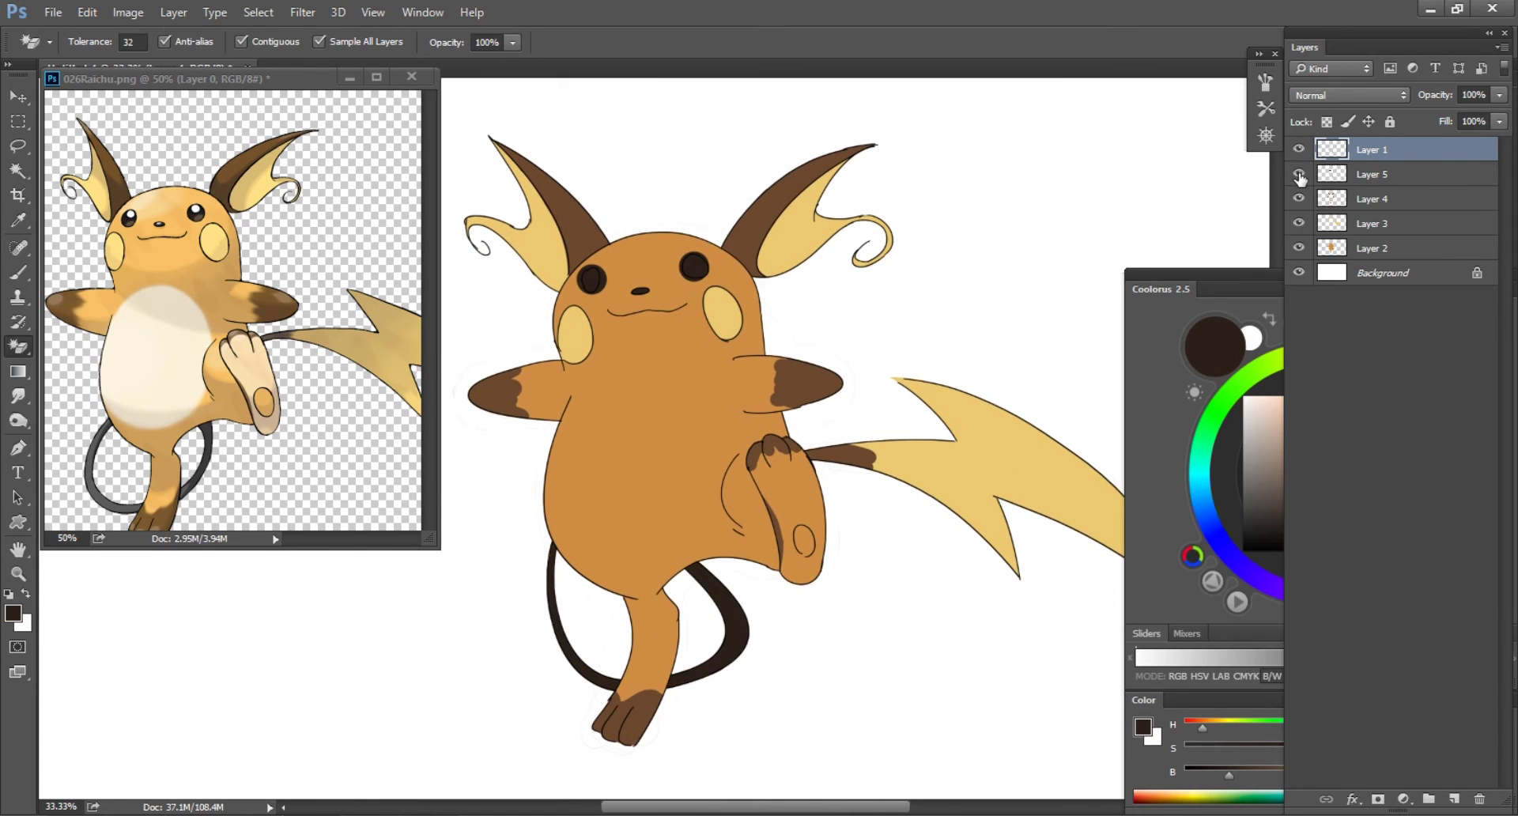
pyautogui.hotkey('alt', '[')
pyautogui.scroll(4, 856, 554)
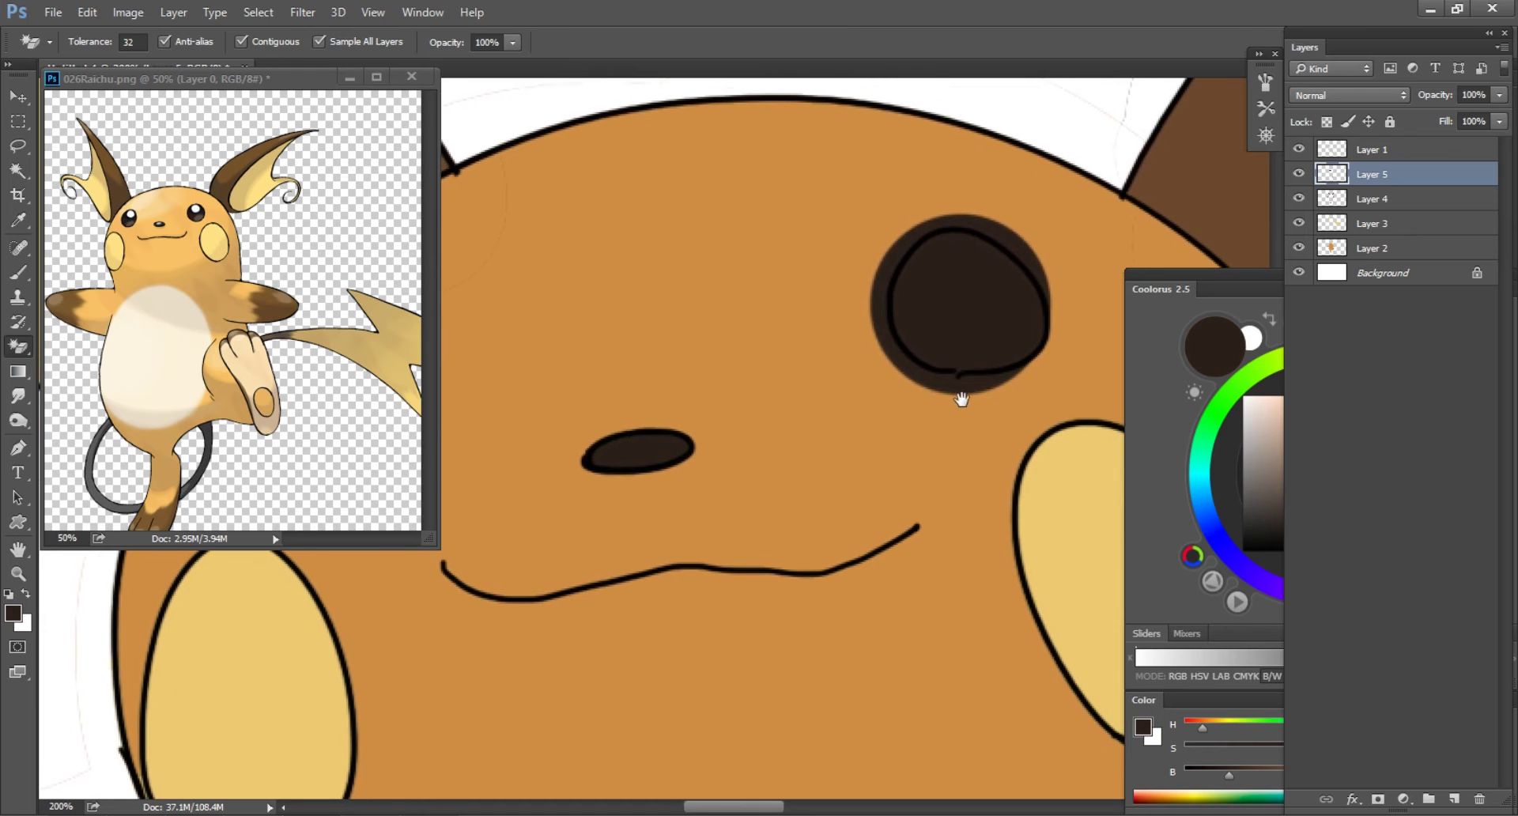
# - Add Layer 6 clipped to the eye layer, Layer 5, with a resized brush
pyautogui.press('b')
pyautogui.hotkey('ctrl', 'shift', 'alt', 'n')
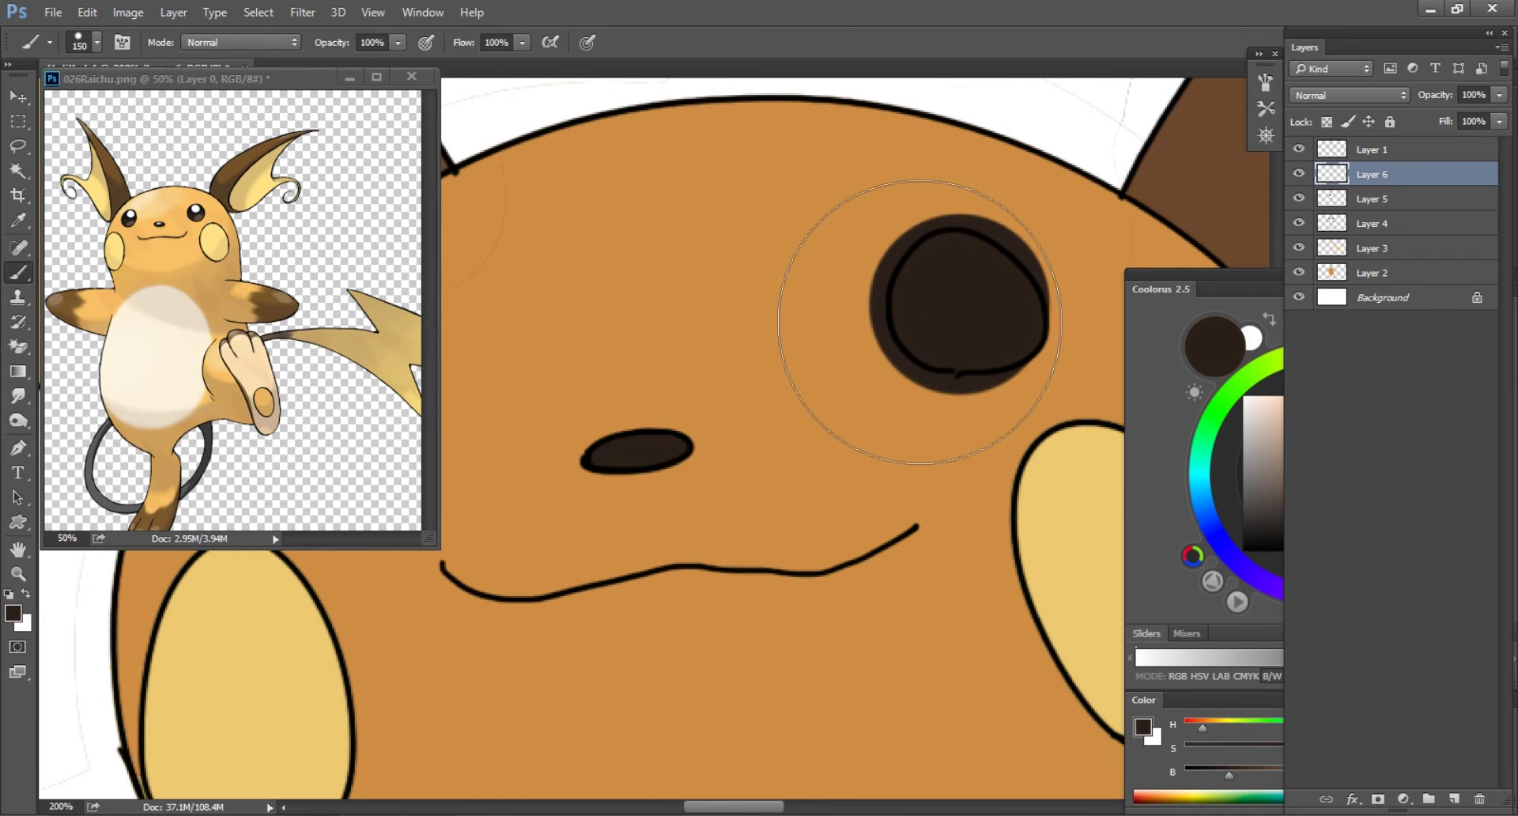
pyautogui.rightClick(927, 328)
pyautogui.press('Return')
pyautogui.moveTo(1212, 243); pyautogui.dragTo(1097, 263)
pyautogui.keyDown('alt'); pyautogui.click(1318, 186); pyautogui.keyUp('alt')
# - Paint a lighter and then a darker brown band across the lower eye with a size-50 brush
pyautogui.moveTo(870, 348); pyautogui.dragTo(959, 311)
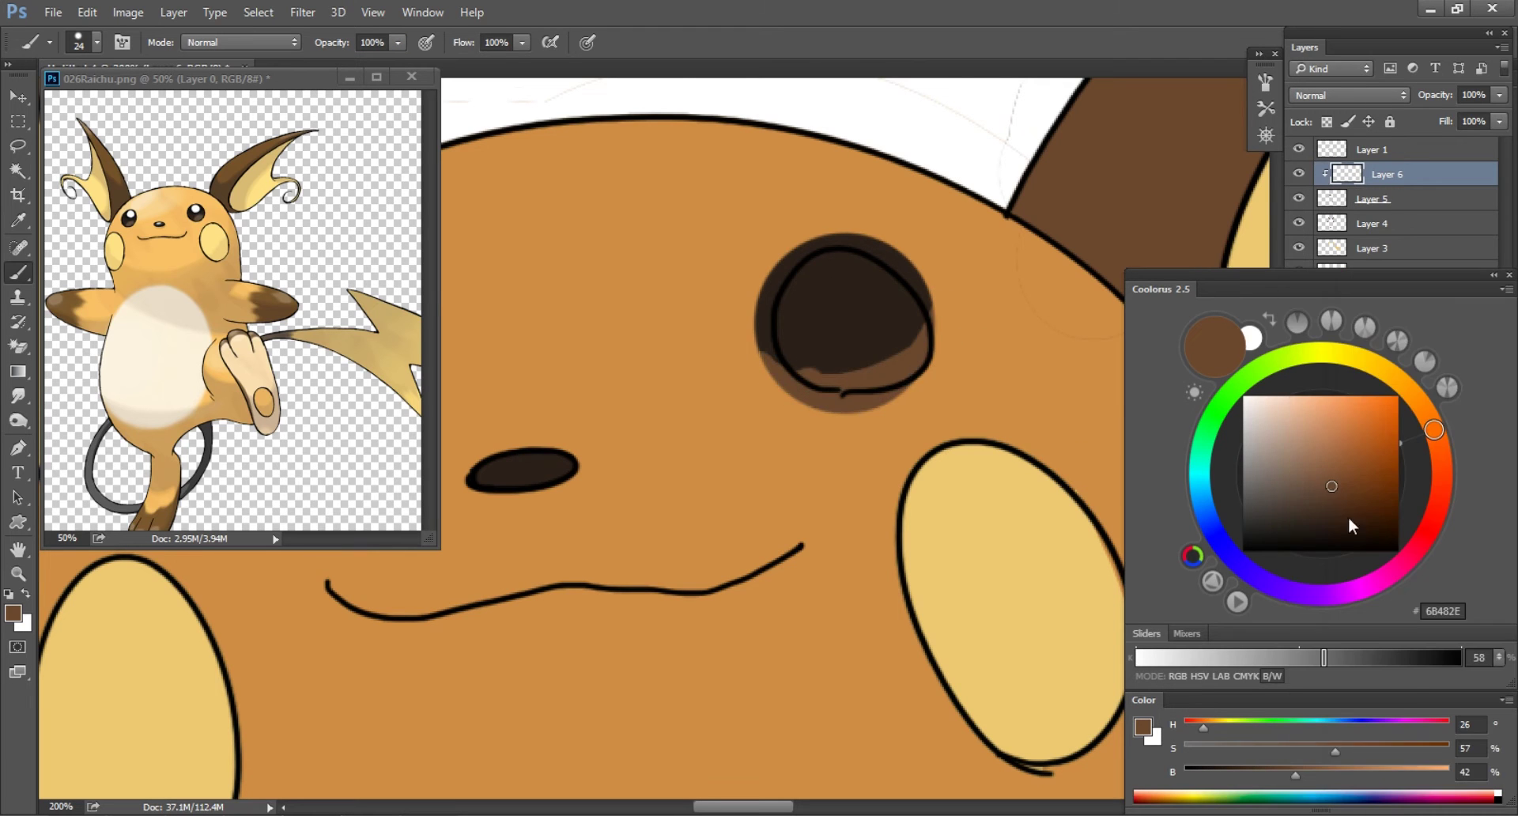
pyautogui.moveTo(1349, 515); pyautogui.dragTo(1340, 508)
pyautogui.press(']')
pyautogui.press(']')
pyautogui.press(']')
pyautogui.moveTo(790, 368); pyautogui.dragTo(898, 349)
pyautogui.press('F5')
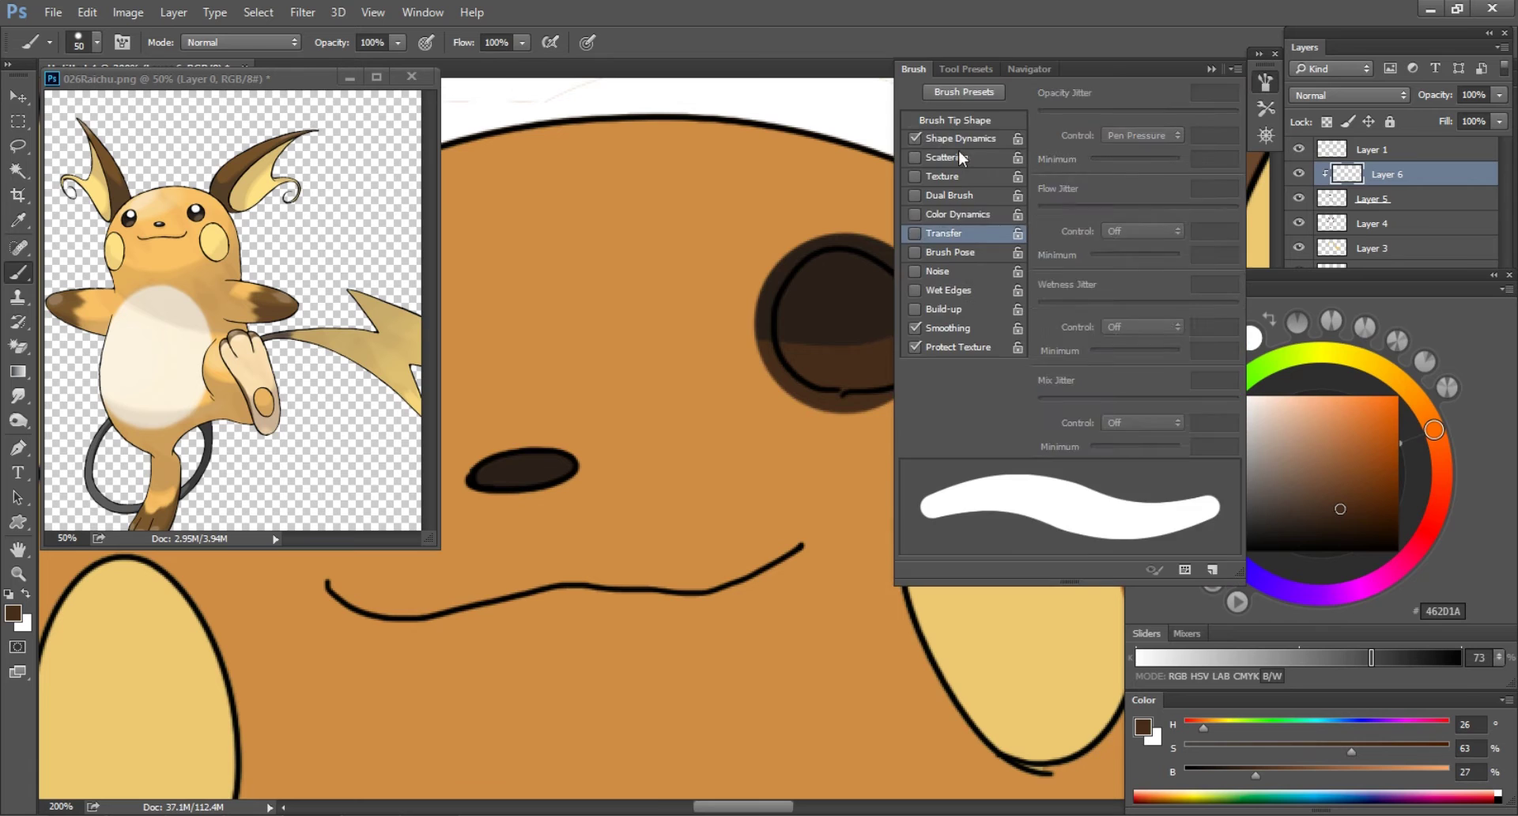
pyautogui.press('F5')
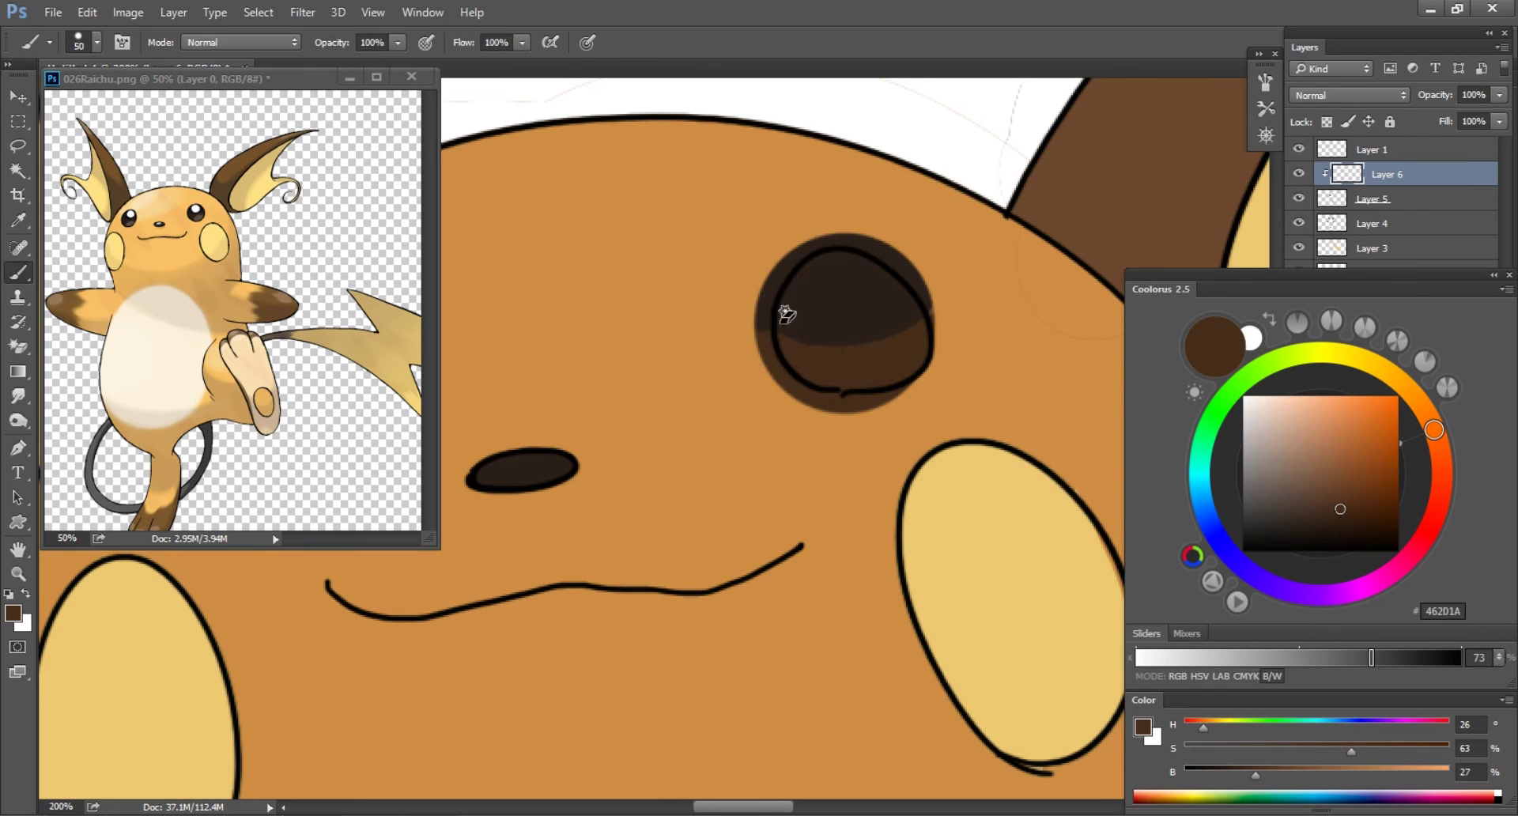
# - Smudge and repaint the brown shading so it blends softly in both eyes
pyautogui.press('r')
pyautogui.moveTo(771, 371); pyautogui.dragTo(888, 352)
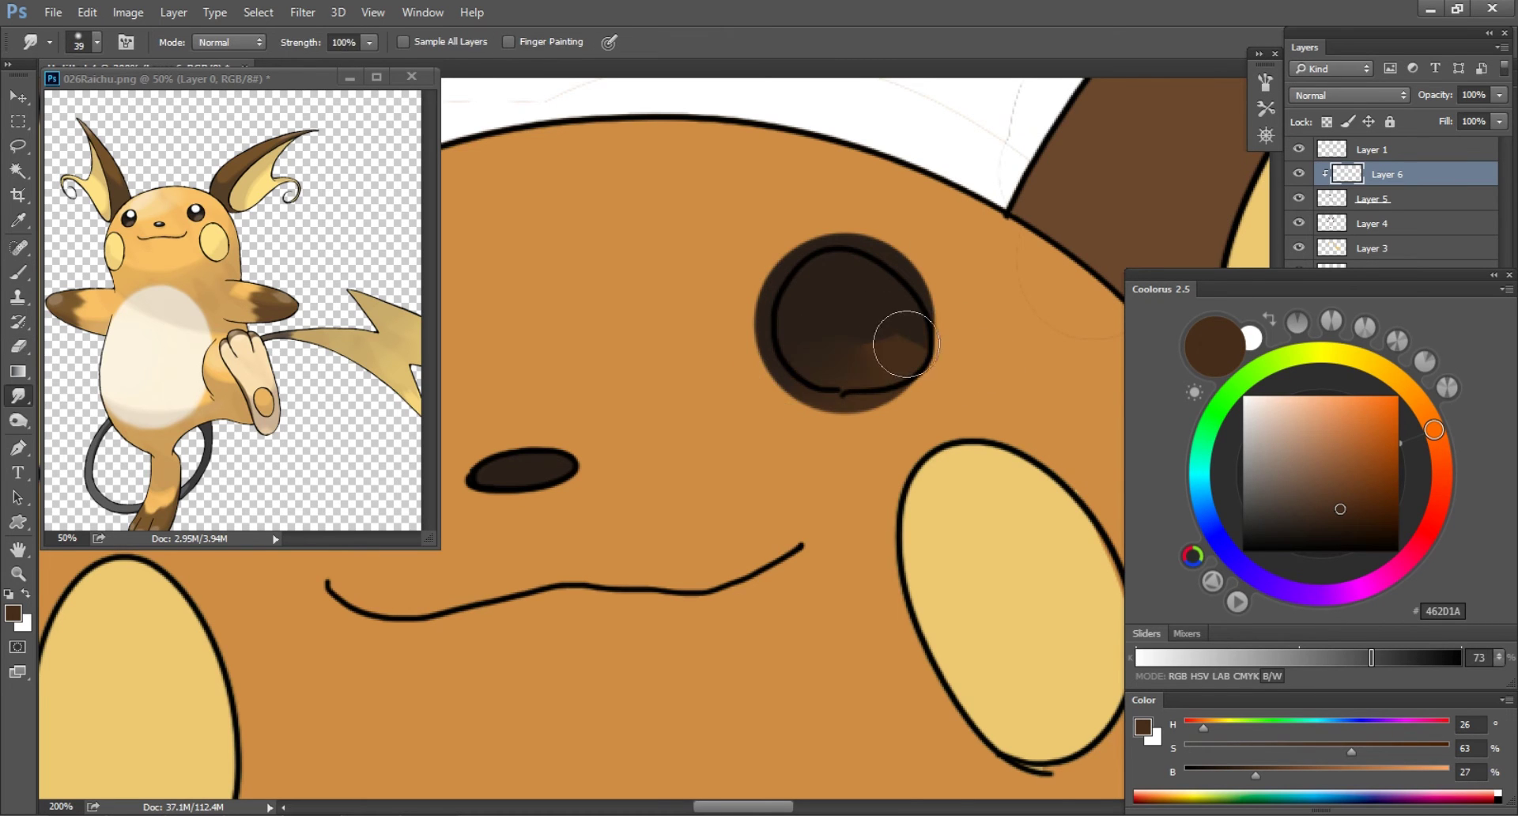
pyautogui.press('b')
pyautogui.moveTo(856, 333); pyautogui.dragTo(874, 338)
pyautogui.press('r')
pyautogui.hotkey('ctrl', '-')
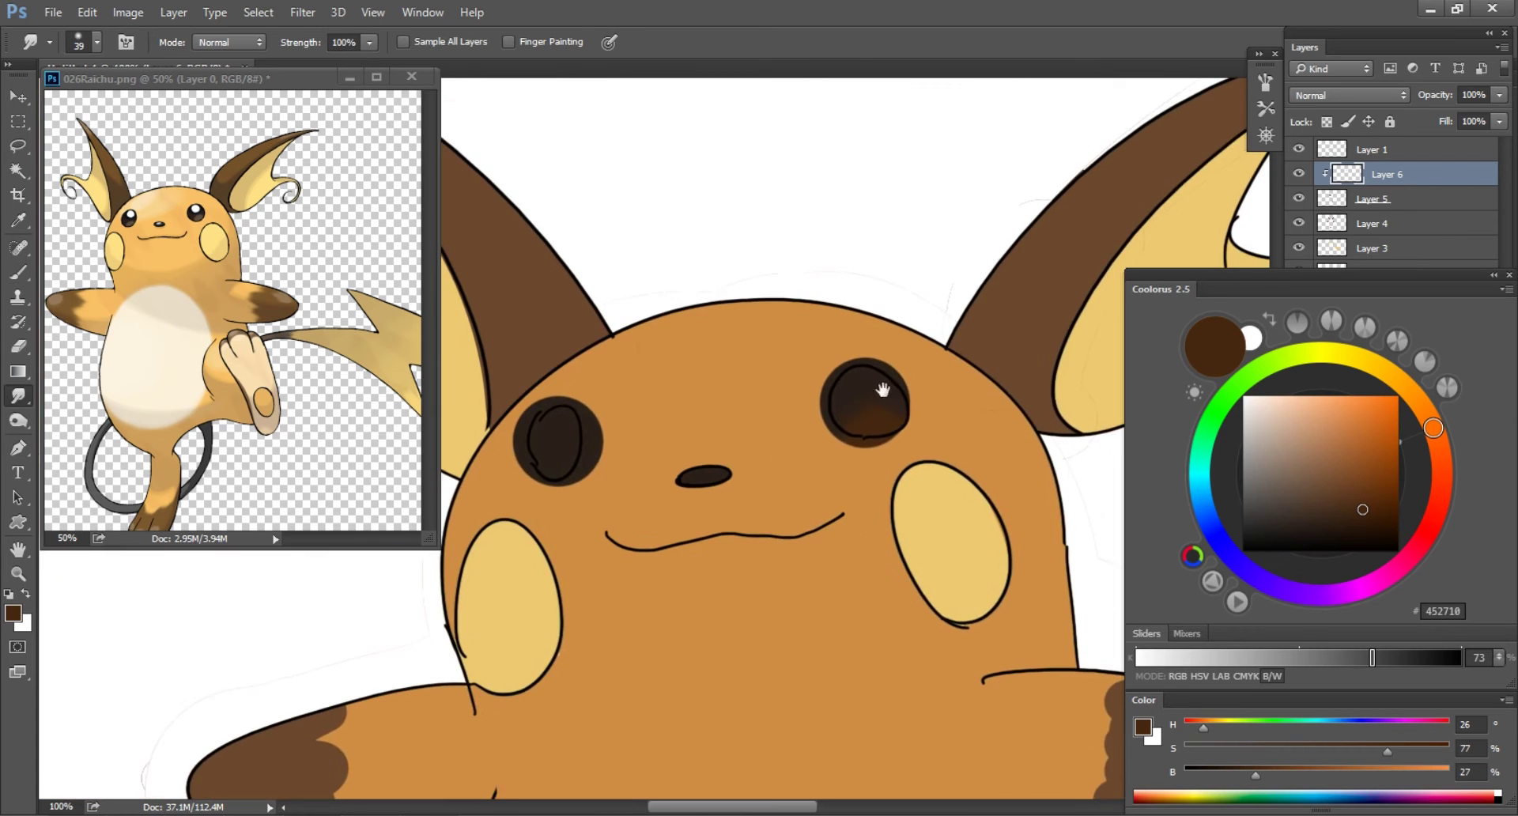
pyautogui.moveTo(656, 506); pyautogui.dragTo(612, 453)
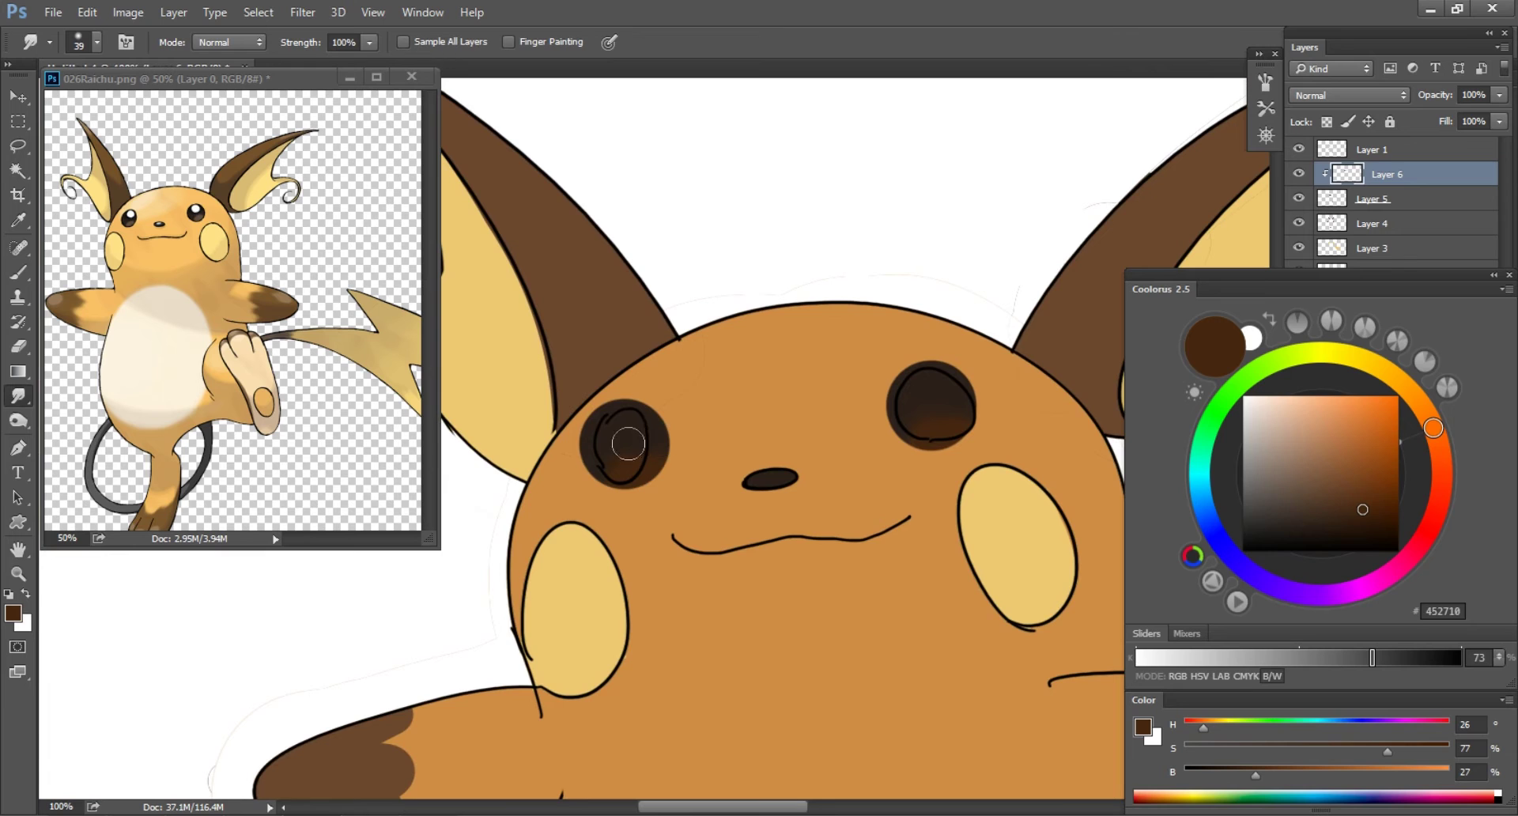
# - Set the Dodge tool to midtones on Layer 5 and compare with the eye layer hidden
pyautogui.click(1399, 193)
pyautogui.press('o')
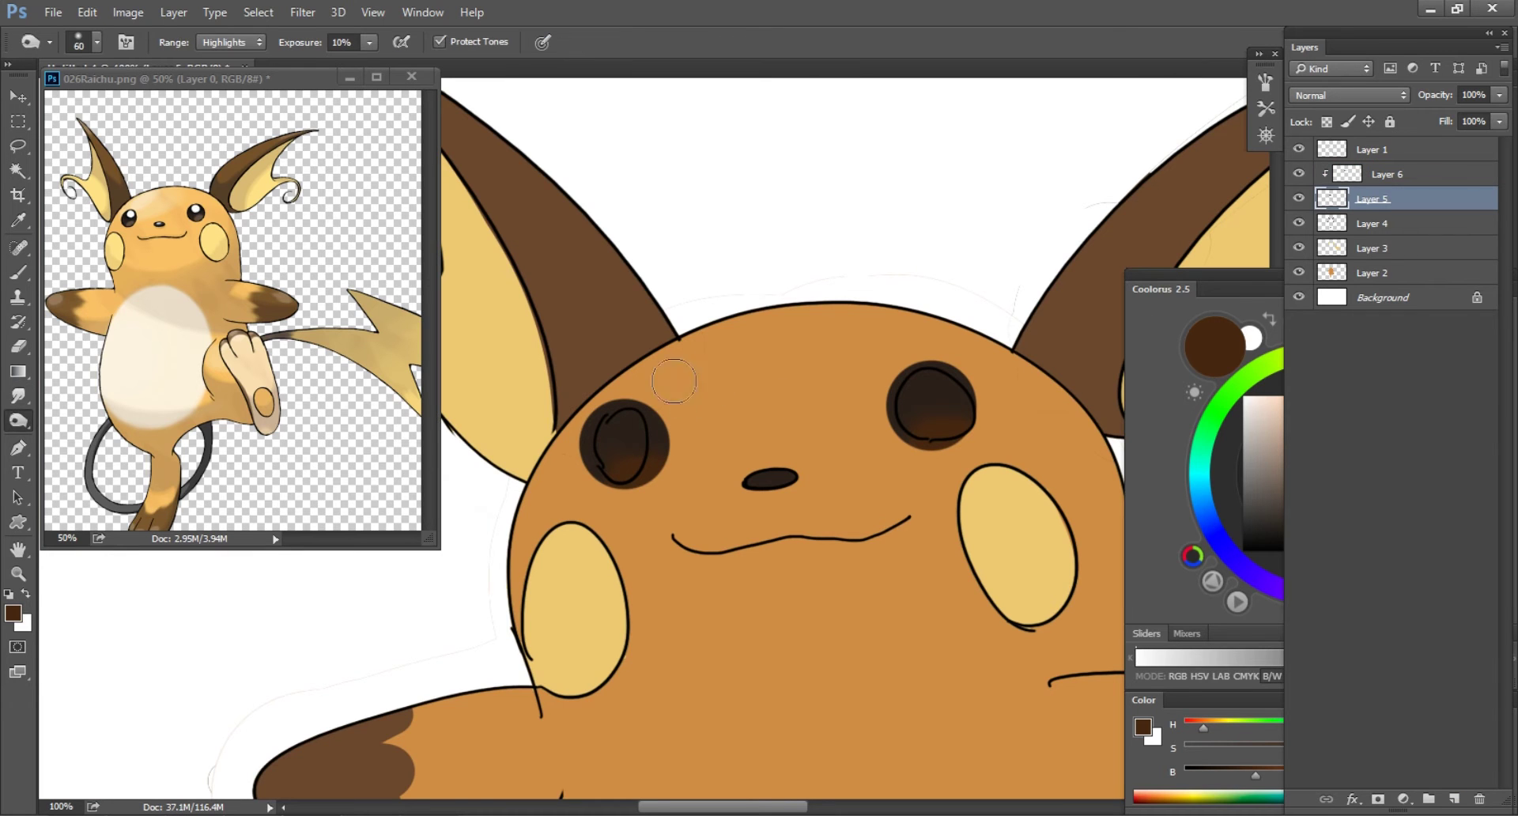
pyautogui.click(237, 42)
pyautogui.click(229, 70)
pyautogui.click(1299, 197)
pyautogui.click(1299, 197)
pyautogui.click(1391, 176)
# - Pick a light beige with a smaller brush and add Layer 7 for eye highlights
pyautogui.press('b')
pyautogui.scroll(3, 986, 439)
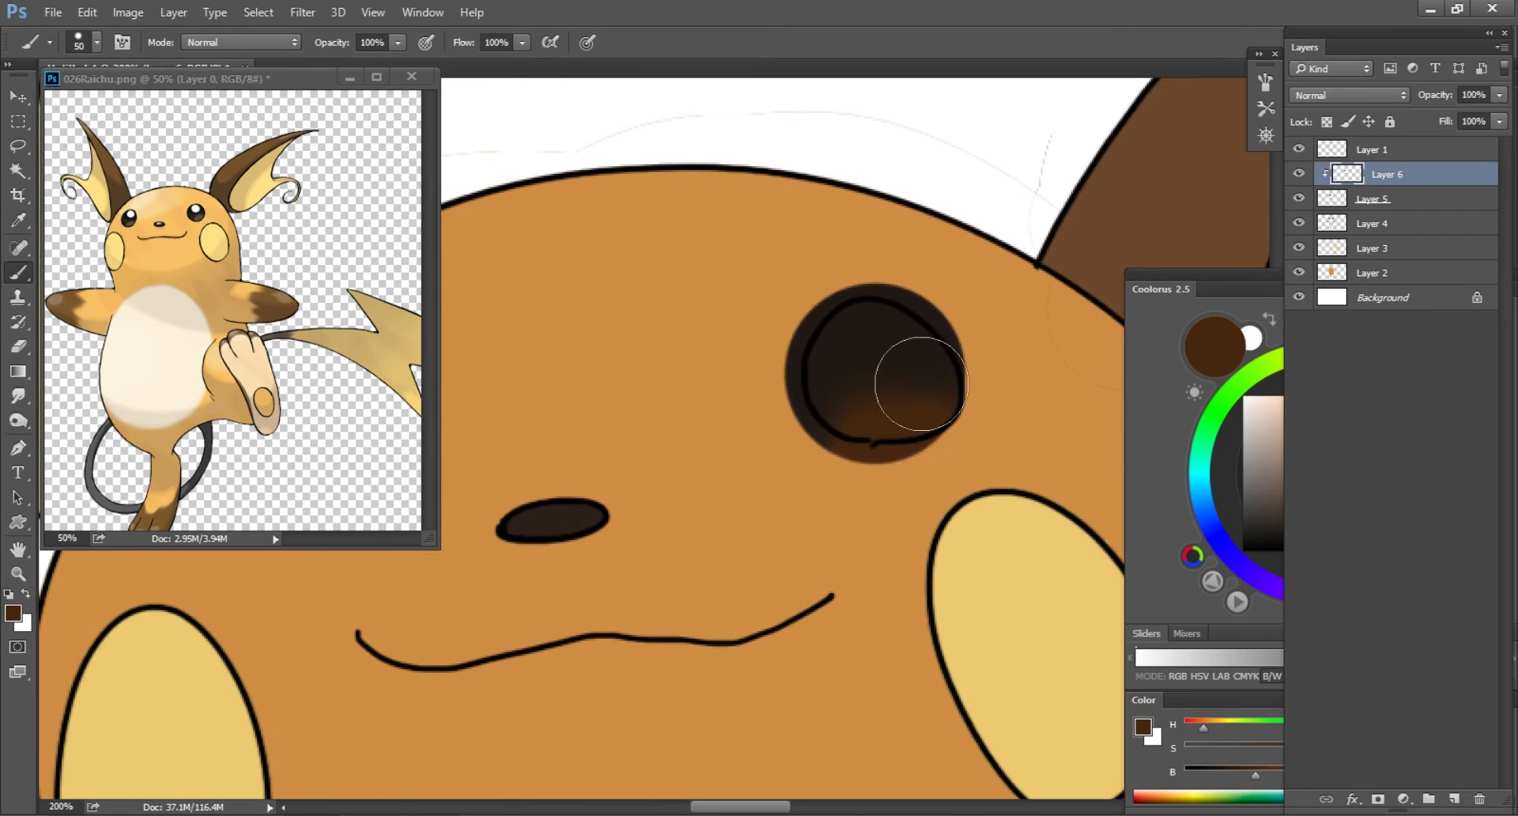
pyautogui.click(1154, 418)
pyautogui.click(1258, 406)
pyautogui.press('[')
pyautogui.press('[')
pyautogui.press('[')
pyautogui.hotkey('ctrl', 'shift', 'alt', 'n')
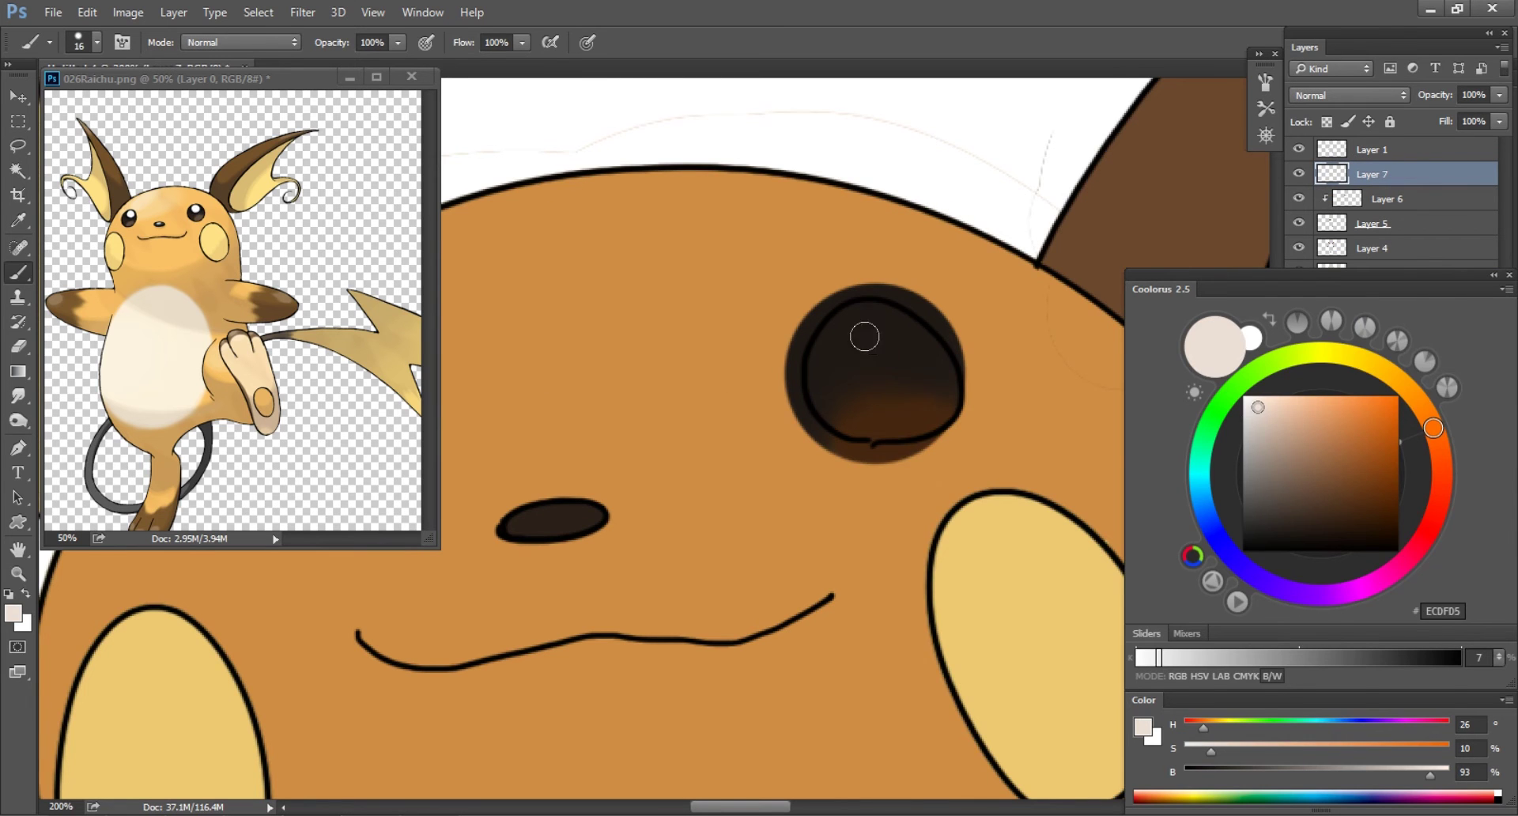
# - Dab off-white highlight dots into the eyes
pyautogui.click(861, 333)
pyautogui.scroll(-1, 790, 348)
pyautogui.scroll(-1, 738, 419)
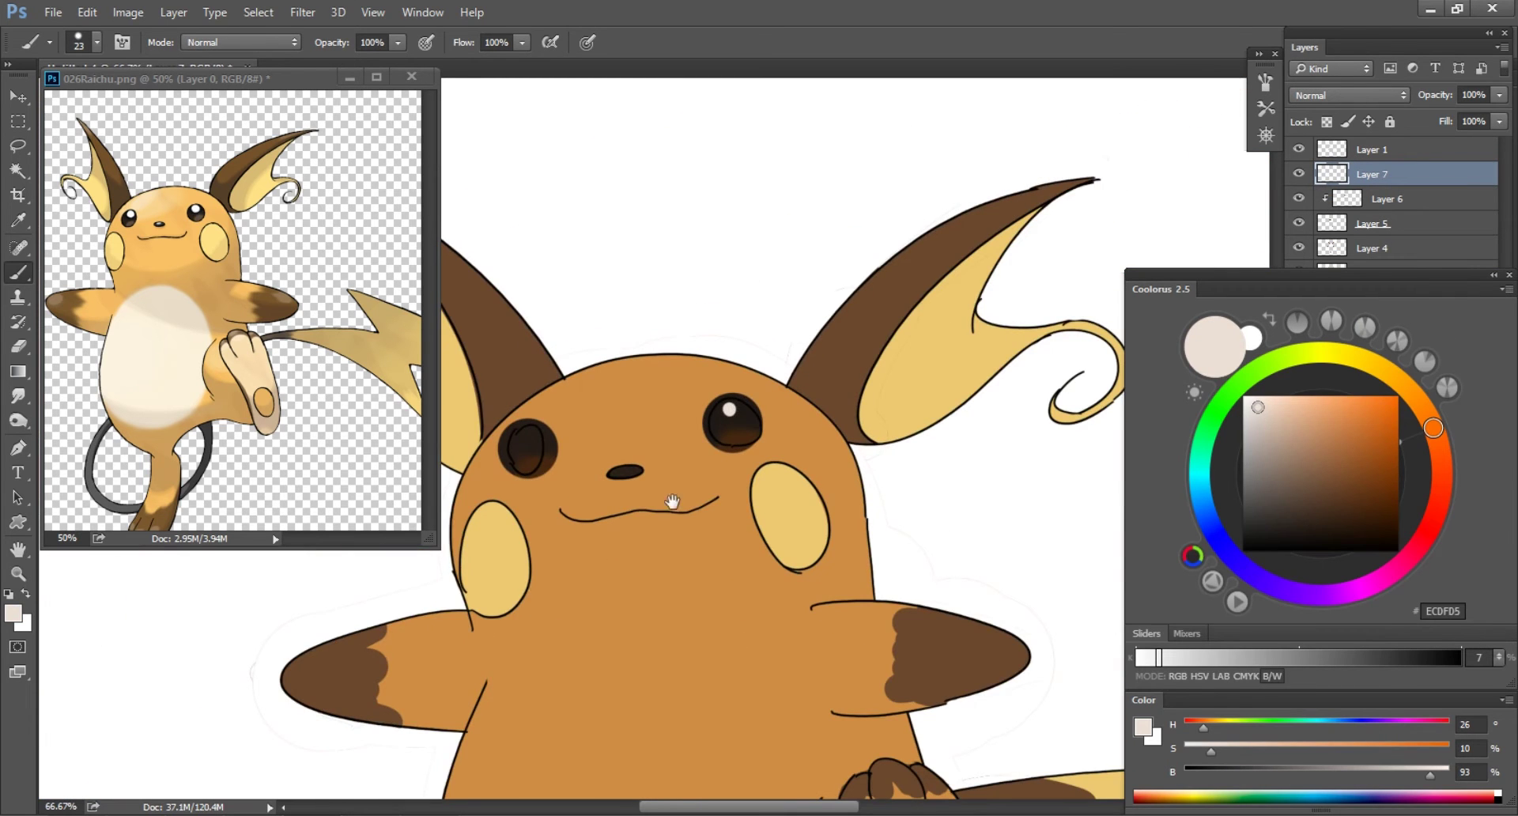
pyautogui.moveTo(730, 435); pyautogui.dragTo(886, 390)
pyautogui.moveTo(1444, 785); pyautogui.dragTo(1441, 783)
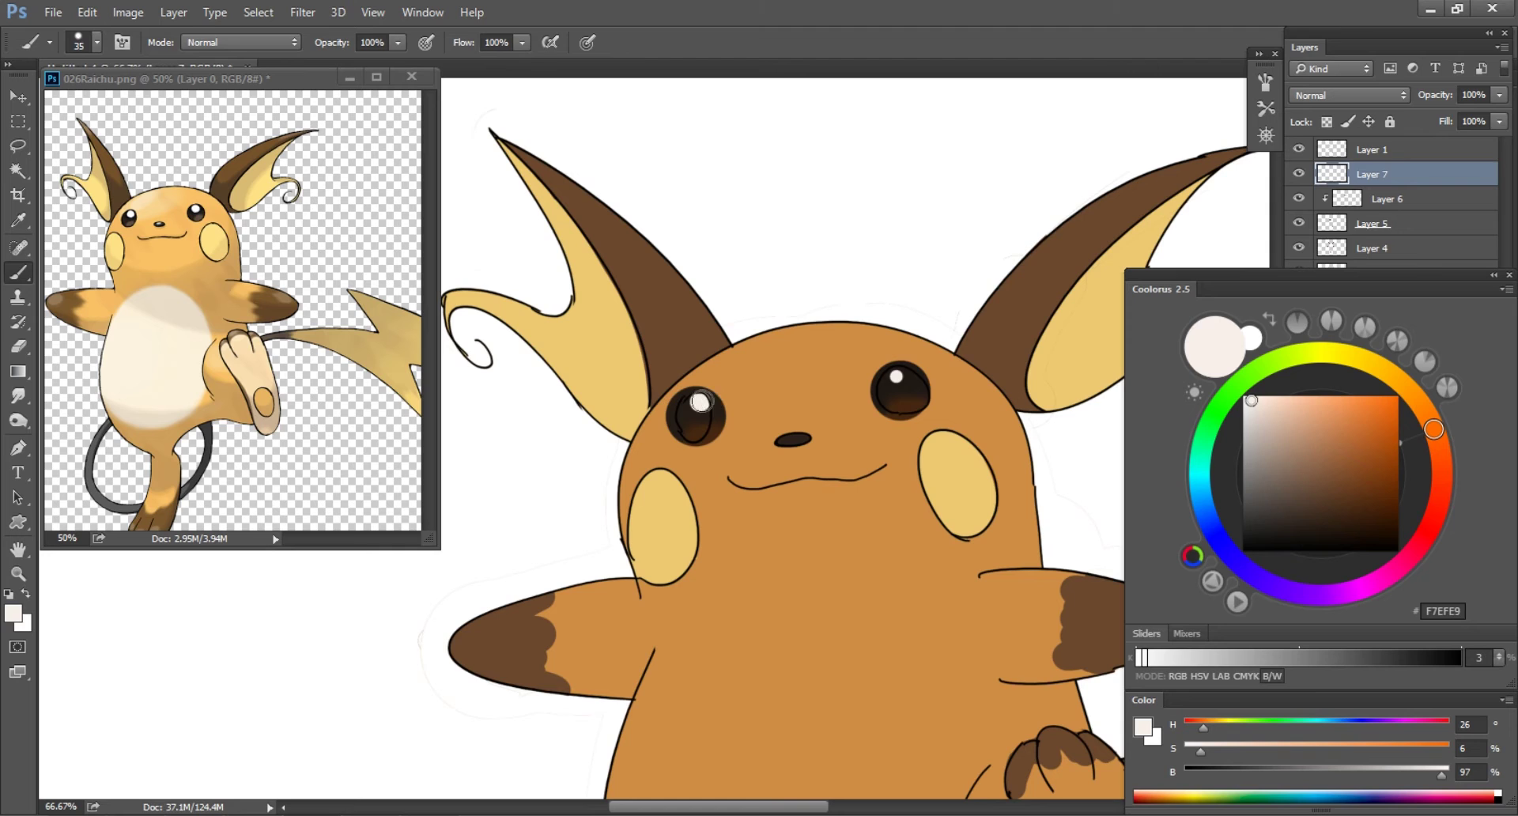
# - Select the eye and nose shapes and stroke them with a 3 px outline
pyautogui.click(1419, 149)
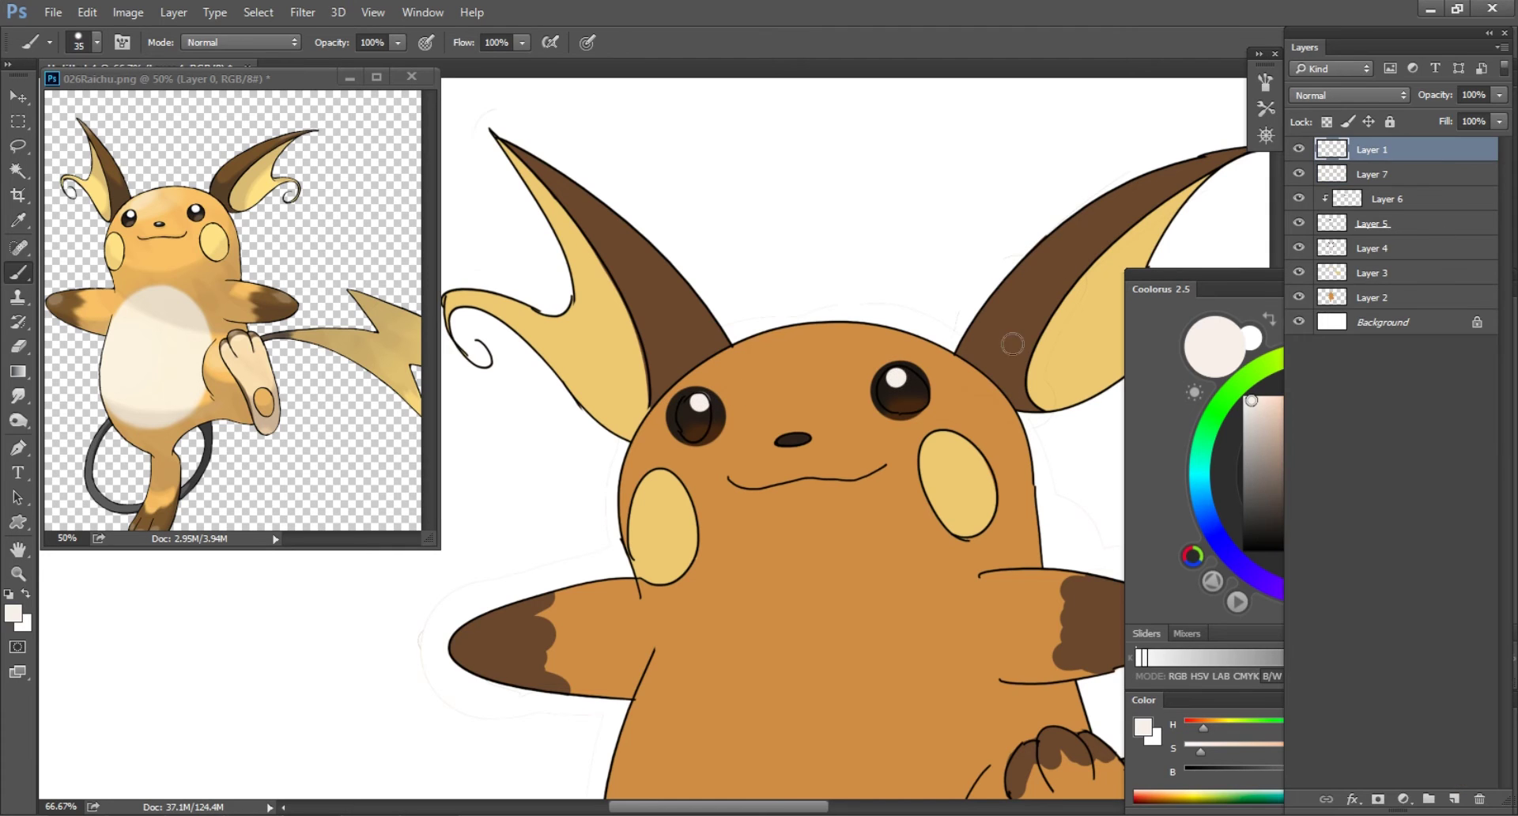
pyautogui.press('e')
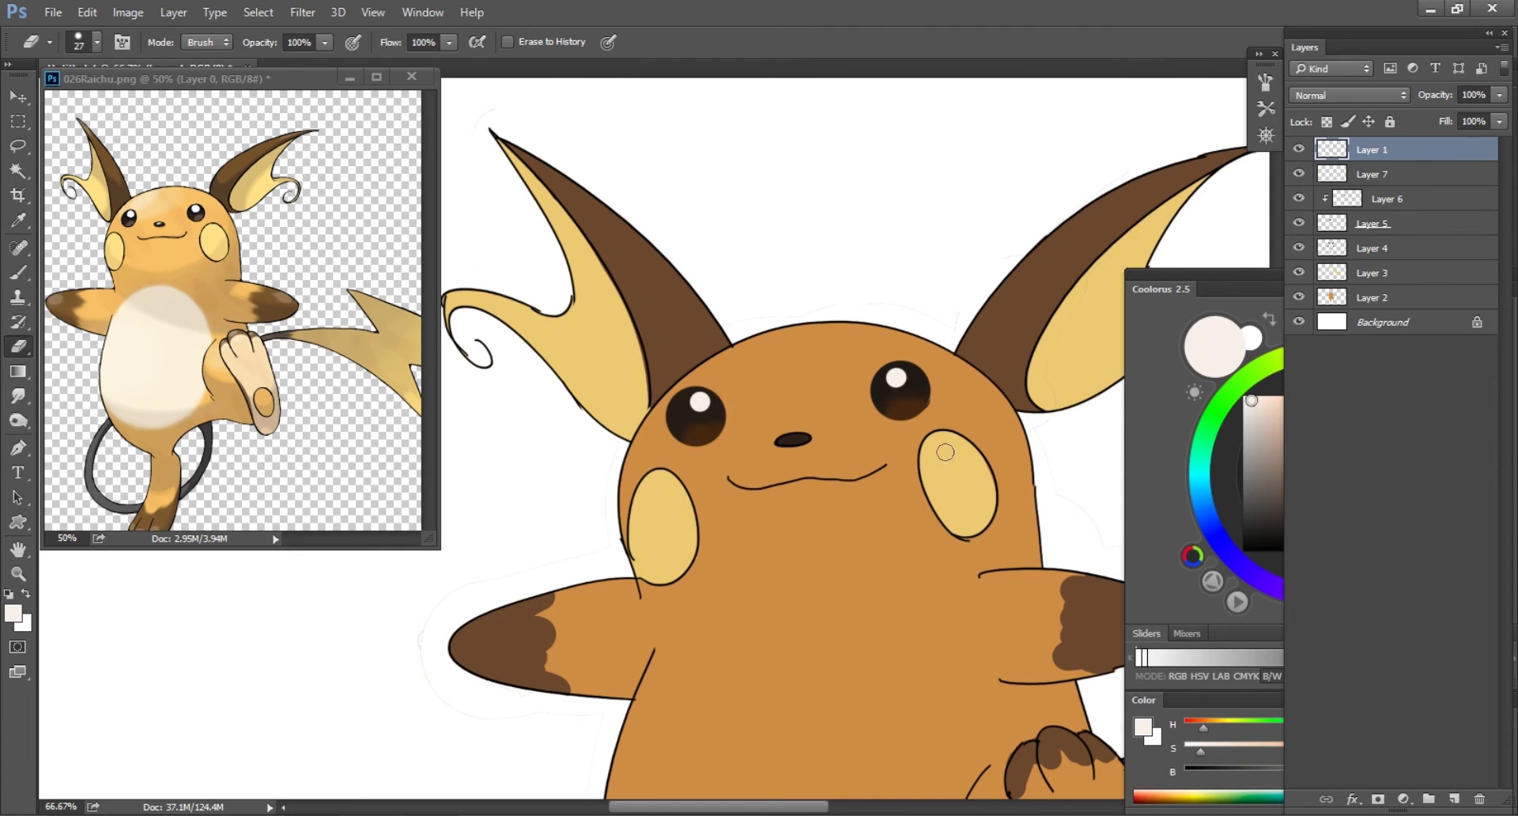
pyautogui.click(1322, 230)
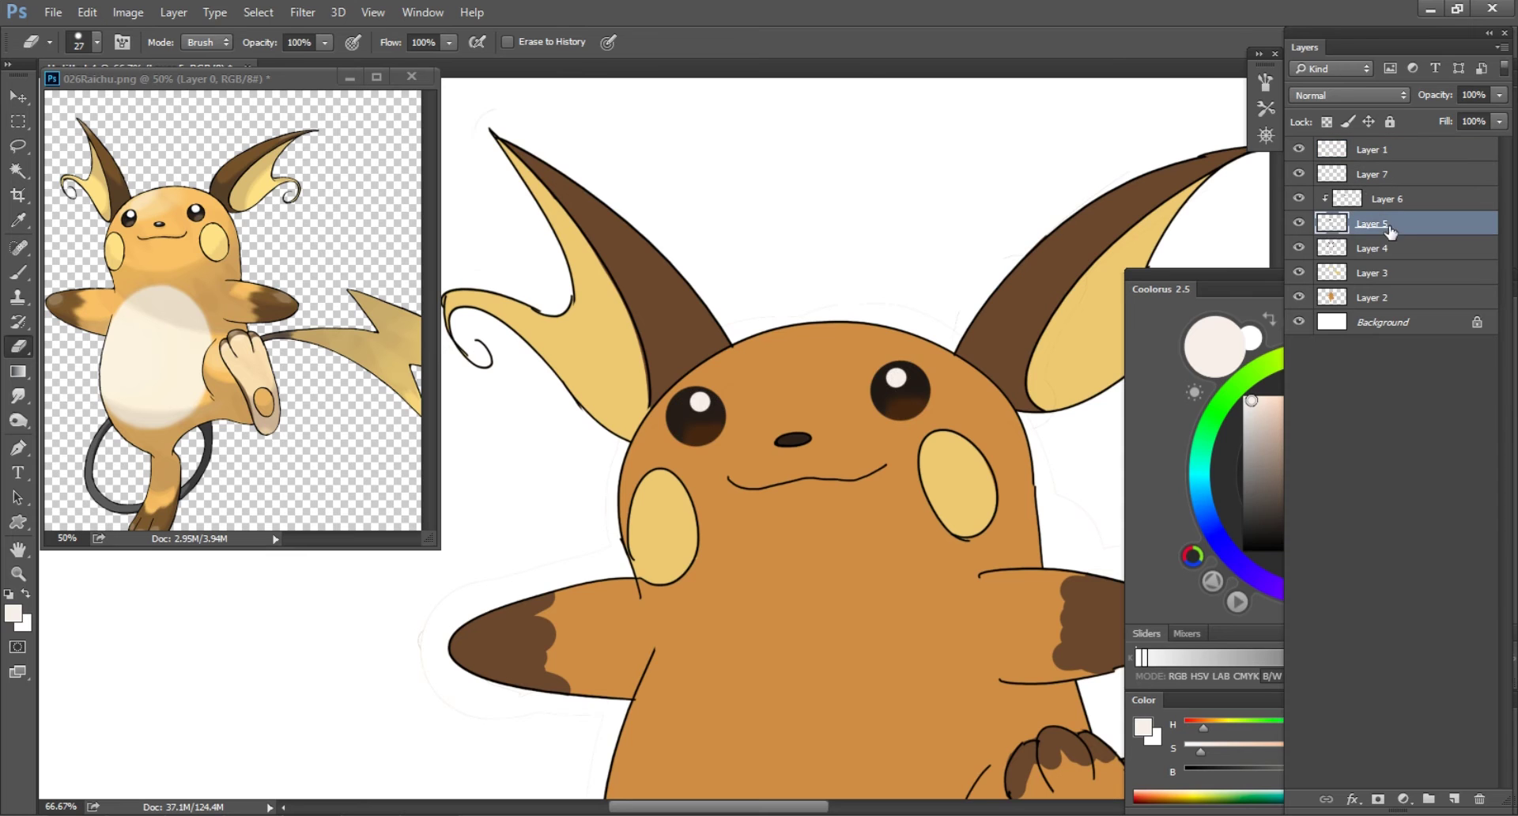
pyautogui.press('m')
pyautogui.rightClick(817, 363)
pyautogui.click(850, 705)
pyautogui.click(1081, 254)
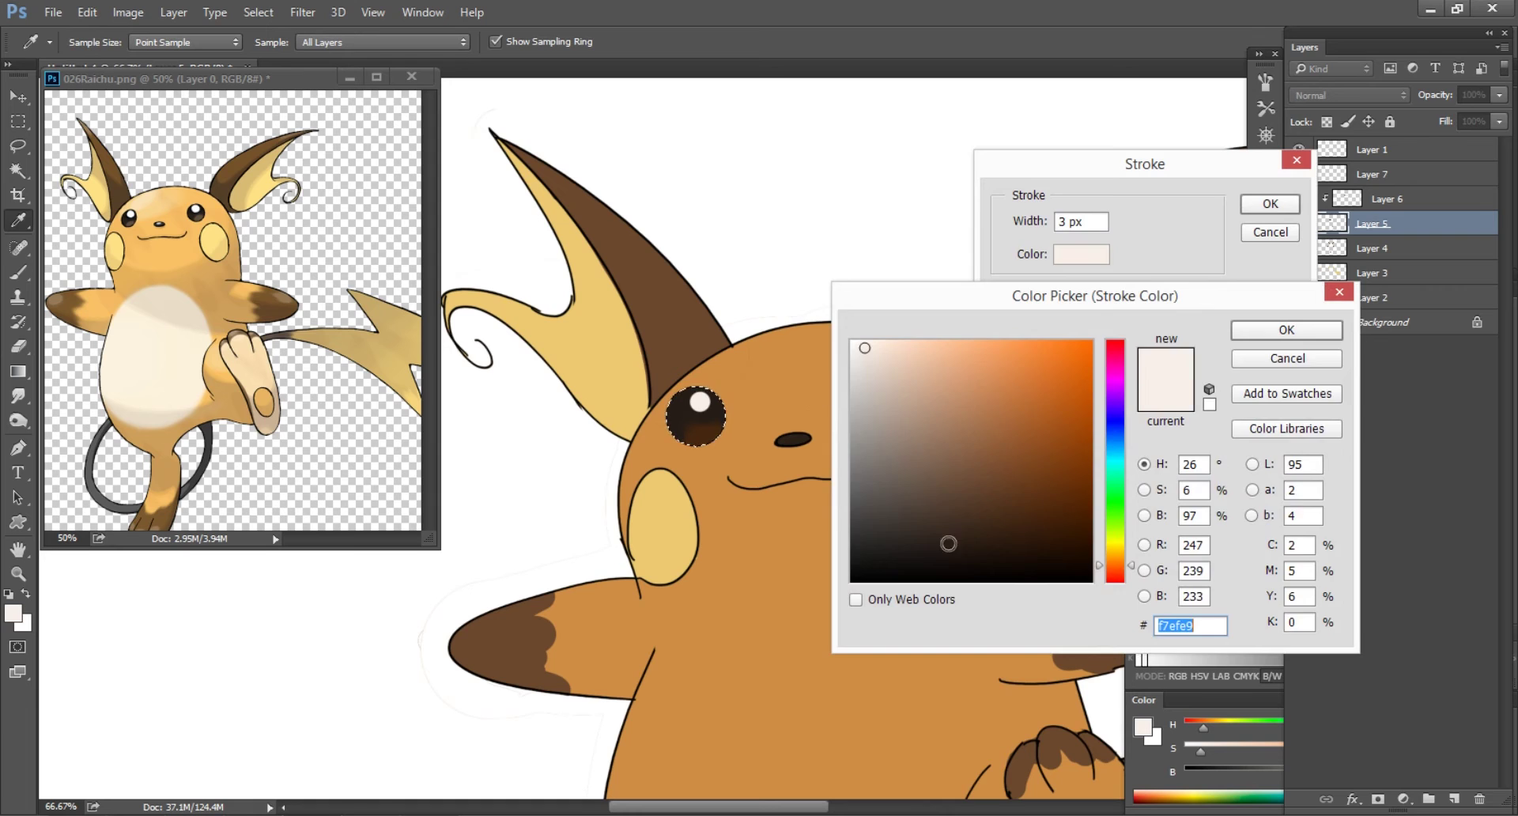
pyautogui.click(864, 596)
pyautogui.click(1288, 329)
pyautogui.click(1269, 203)
# - Deselect, then select around both eyes on the highlights layer and stroke that outline
pyautogui.press('l')
pyautogui.hotkey('ctrl', 'd')
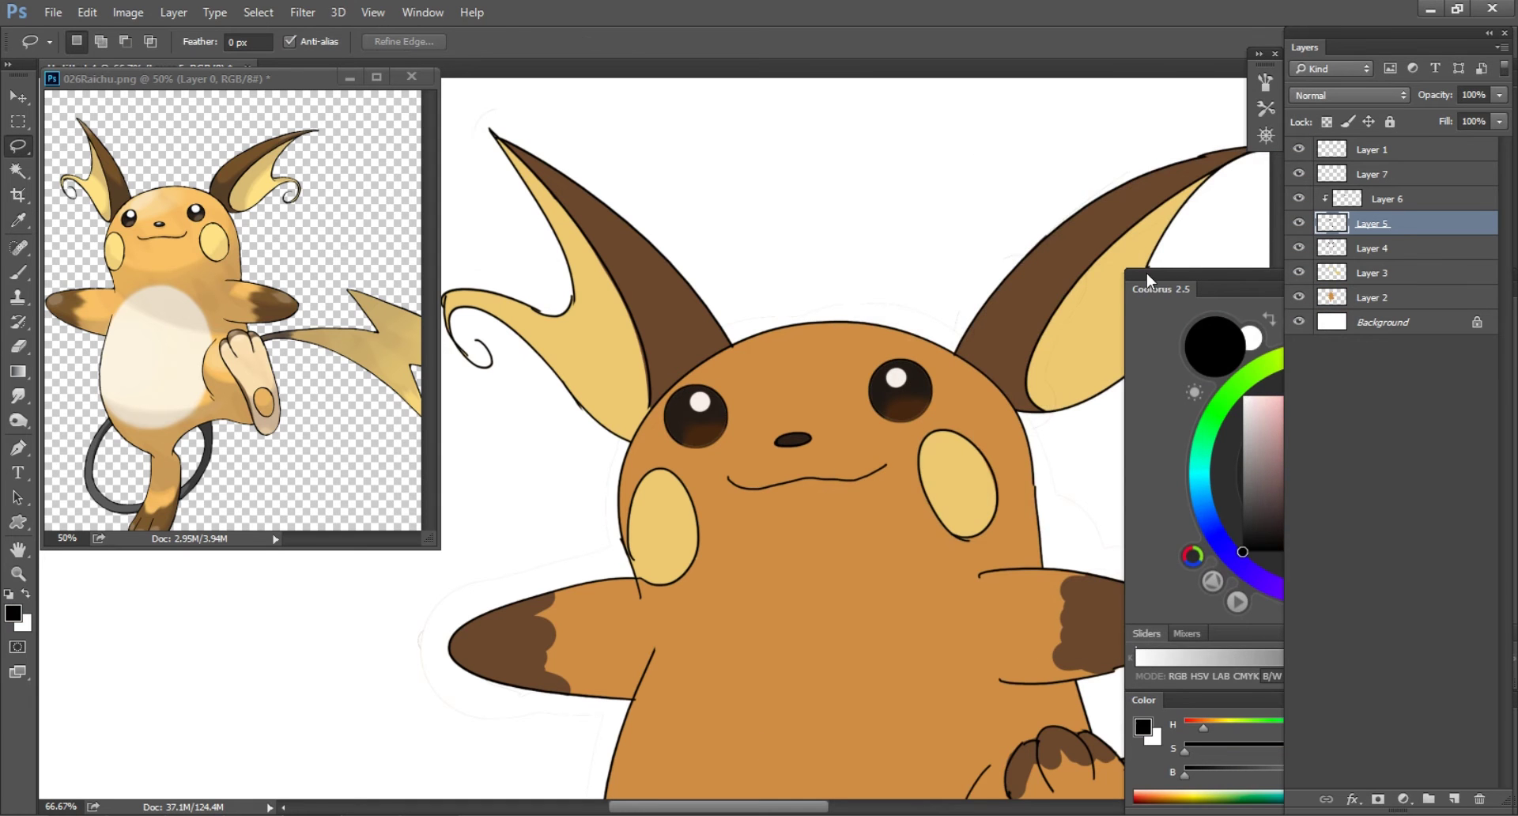
pyautogui.keyDown('ctrl'); pyautogui.click(1380, 204); pyautogui.keyUp('ctrl')
pyautogui.click(1400, 168)
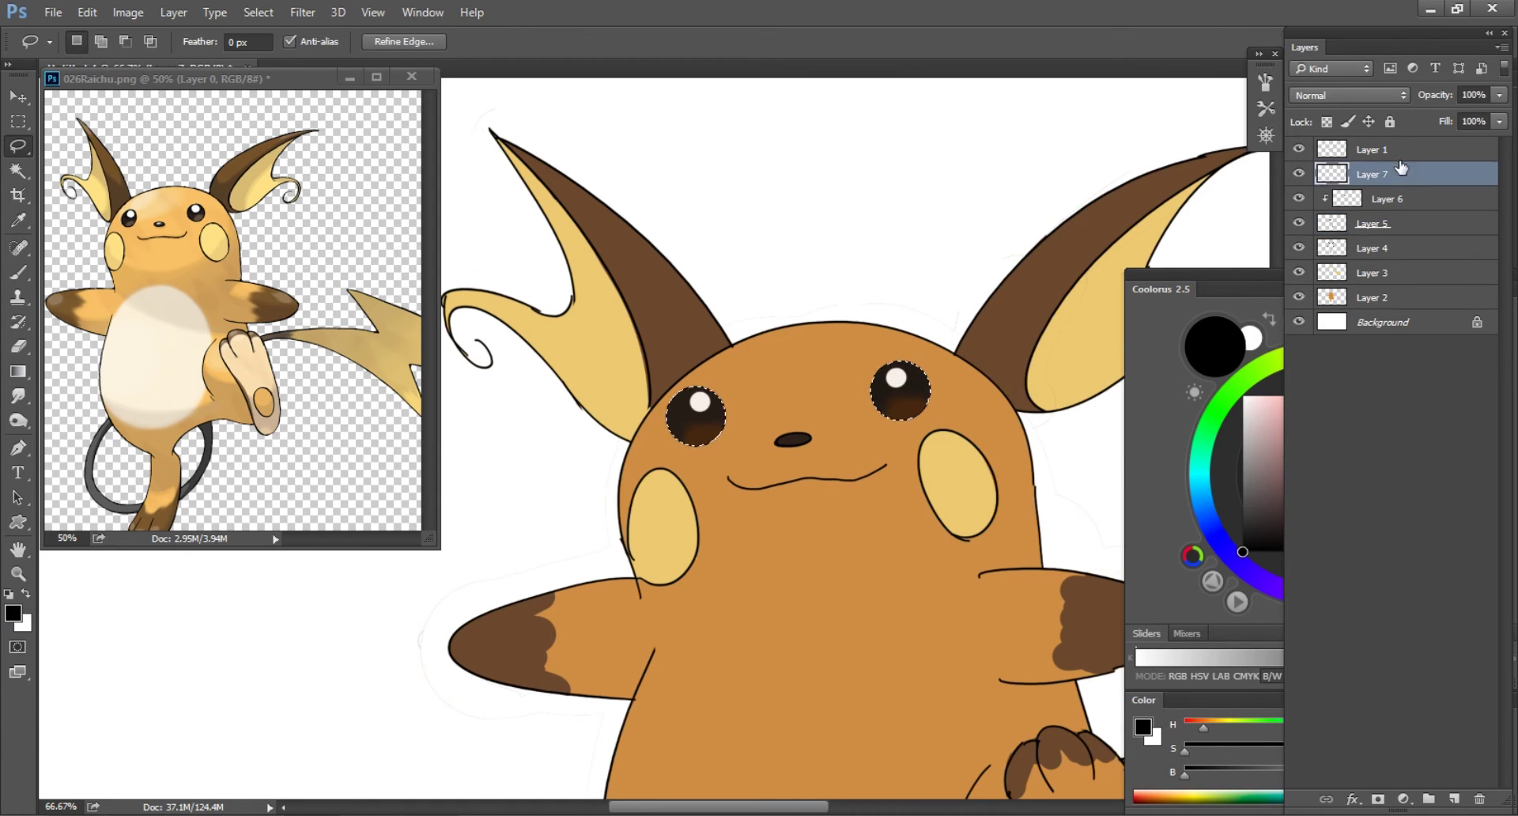
pyautogui.rightClick(994, 289)
pyautogui.click(1043, 672)
# - Zoom out and start a new layer above Layer 2
pyautogui.hotkey('ctrl', '-')
pyautogui.click(1372, 297)
pyautogui.hotkey('ctrl', 'shift', 'n')
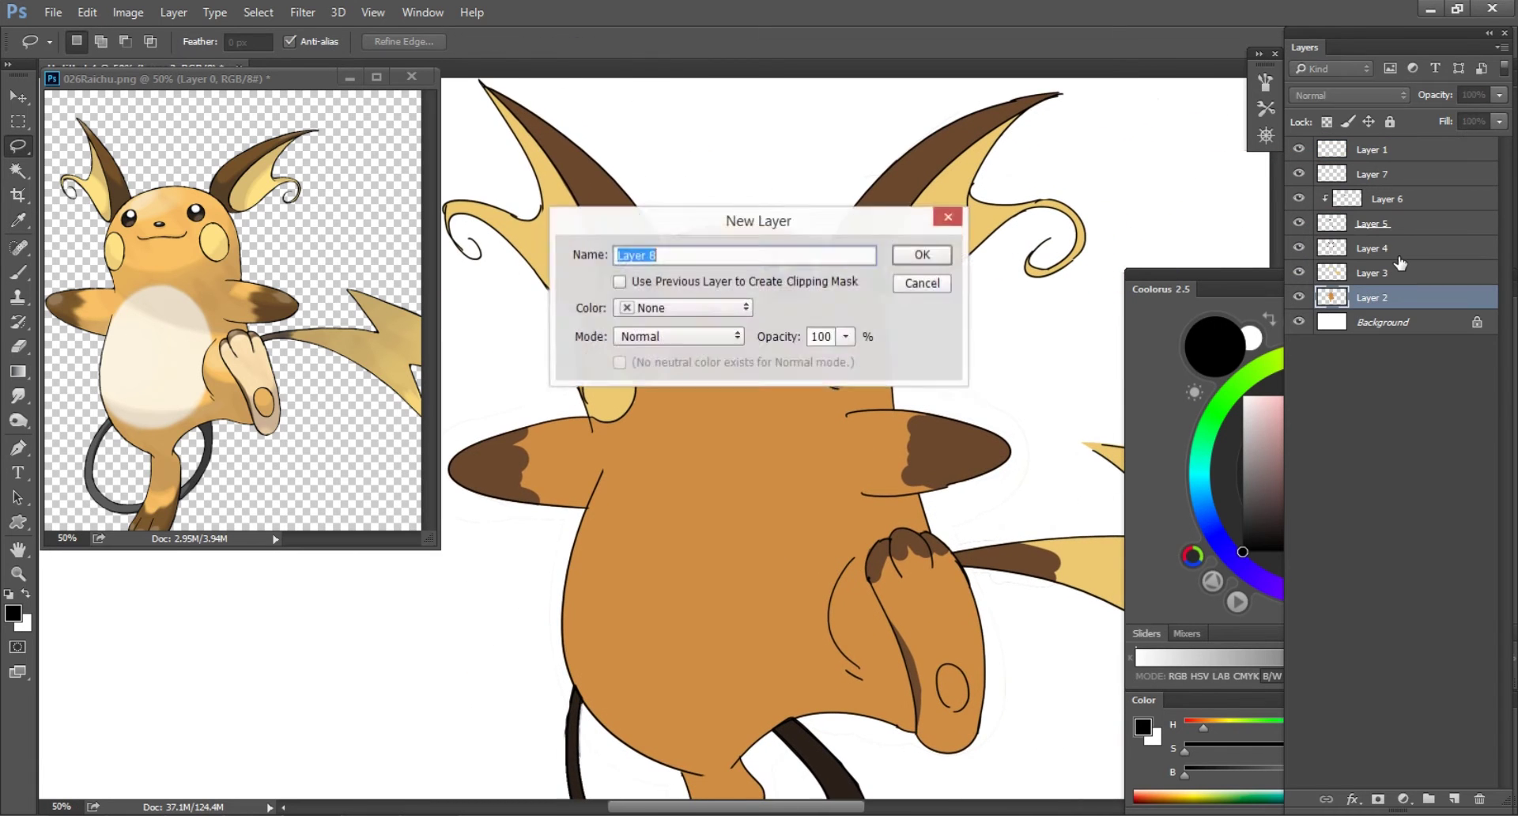
# - Confirm Layer 8, choose cream EDE3D6 and paint a cream patch on the belly
pyautogui.press('Return')
pyautogui.click(1178, 494)
pyautogui.press('b')
pyautogui.keyDown('alt'); pyautogui.click(728, 575); pyautogui.keyUp('alt')
pyautogui.moveTo(1292, 427); pyautogui.dragTo(1257, 406)
pyautogui.moveTo(609, 656)
pyautogui.mouseDown()
pyautogui.moveTo(670, 535)
pyautogui.moveTo(739, 583)
pyautogui.moveTo(740, 535)
pyautogui.mouseUp()
# - Reduce the brush to size 340 and soften and widen the belly's top-right edge
pyautogui.rightClick(735, 553)
pyautogui.press('Return')
pyautogui.rightClick(695, 528)
pyautogui.moveTo(935, 461); pyautogui.dragTo(909, 461)
pyautogui.press('Return')
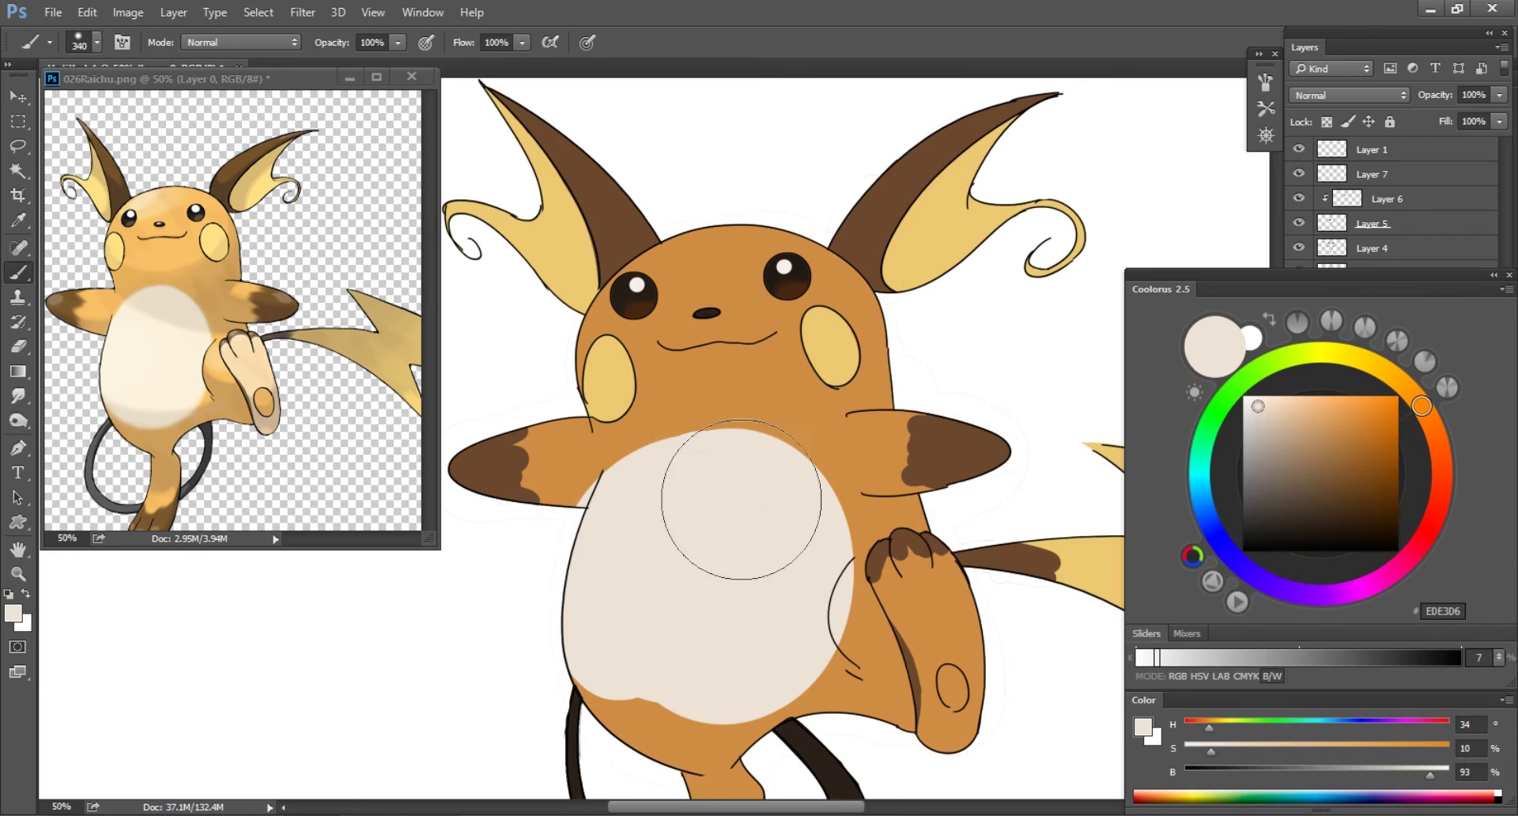
pyautogui.moveTo(711, 537); pyautogui.dragTo(775, 490)
# - Erase part of the cream patch and repaint the belly in a new shape
pyautogui.press('e')
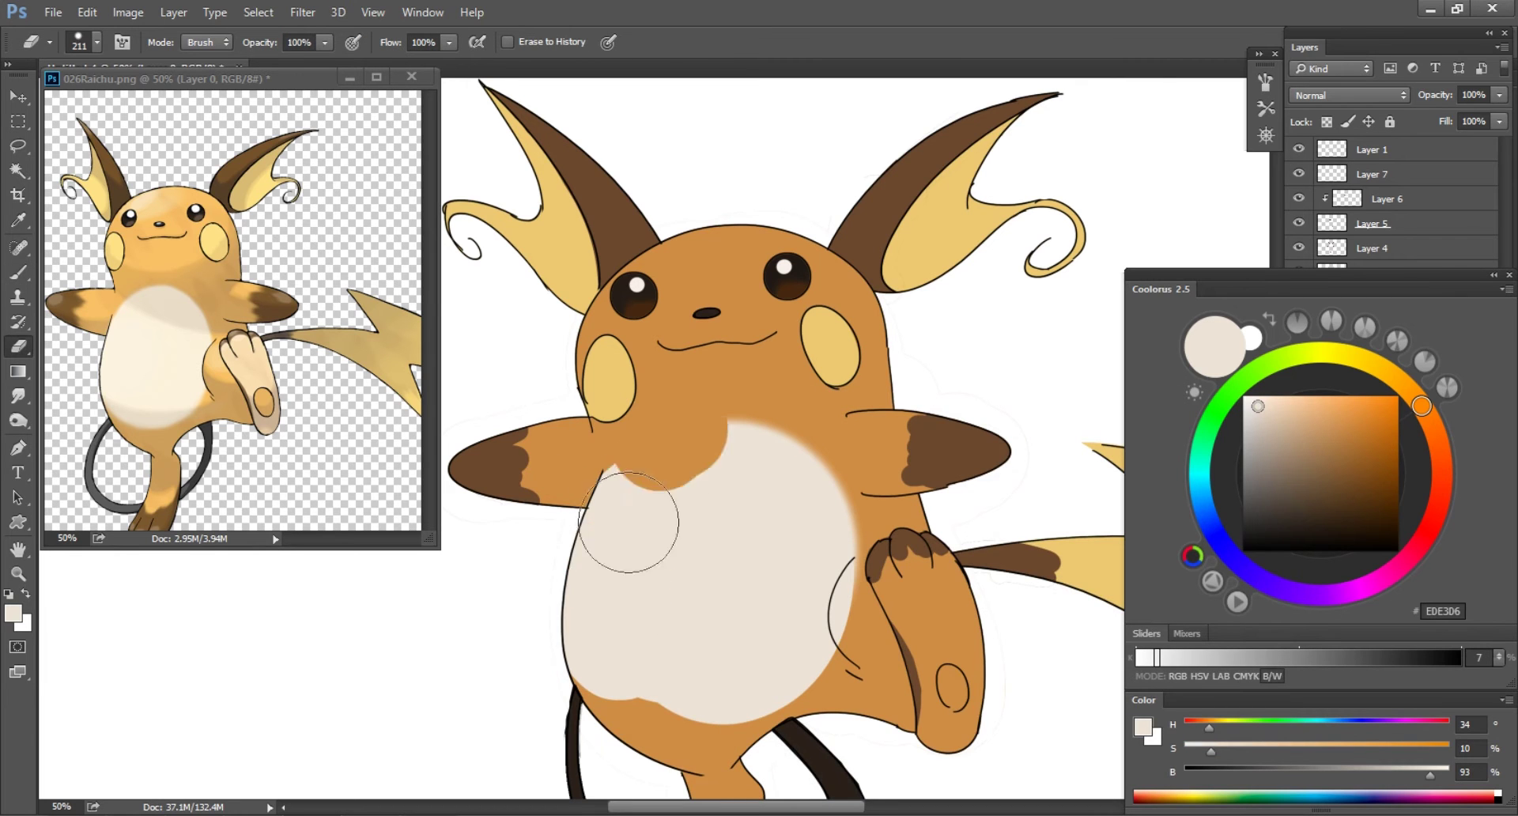
pyautogui.moveTo(679, 435); pyautogui.dragTo(779, 501)
pyautogui.press('b')
pyautogui.moveTo(672, 490); pyautogui.dragTo(751, 672)
pyautogui.moveTo(751, 514)
pyautogui.mouseDown()
pyautogui.moveTo(677, 602)
pyautogui.moveTo(712, 680)
pyautogui.mouseUp()
pyautogui.moveTo(711, 553); pyautogui.dragTo(660, 576)
pyautogui.scroll(-3, 661, 576)
# - With a size-211 eraser, trim the belly's lower and right edges and a stray line under the arm
pyautogui.rightClick(716, 513)
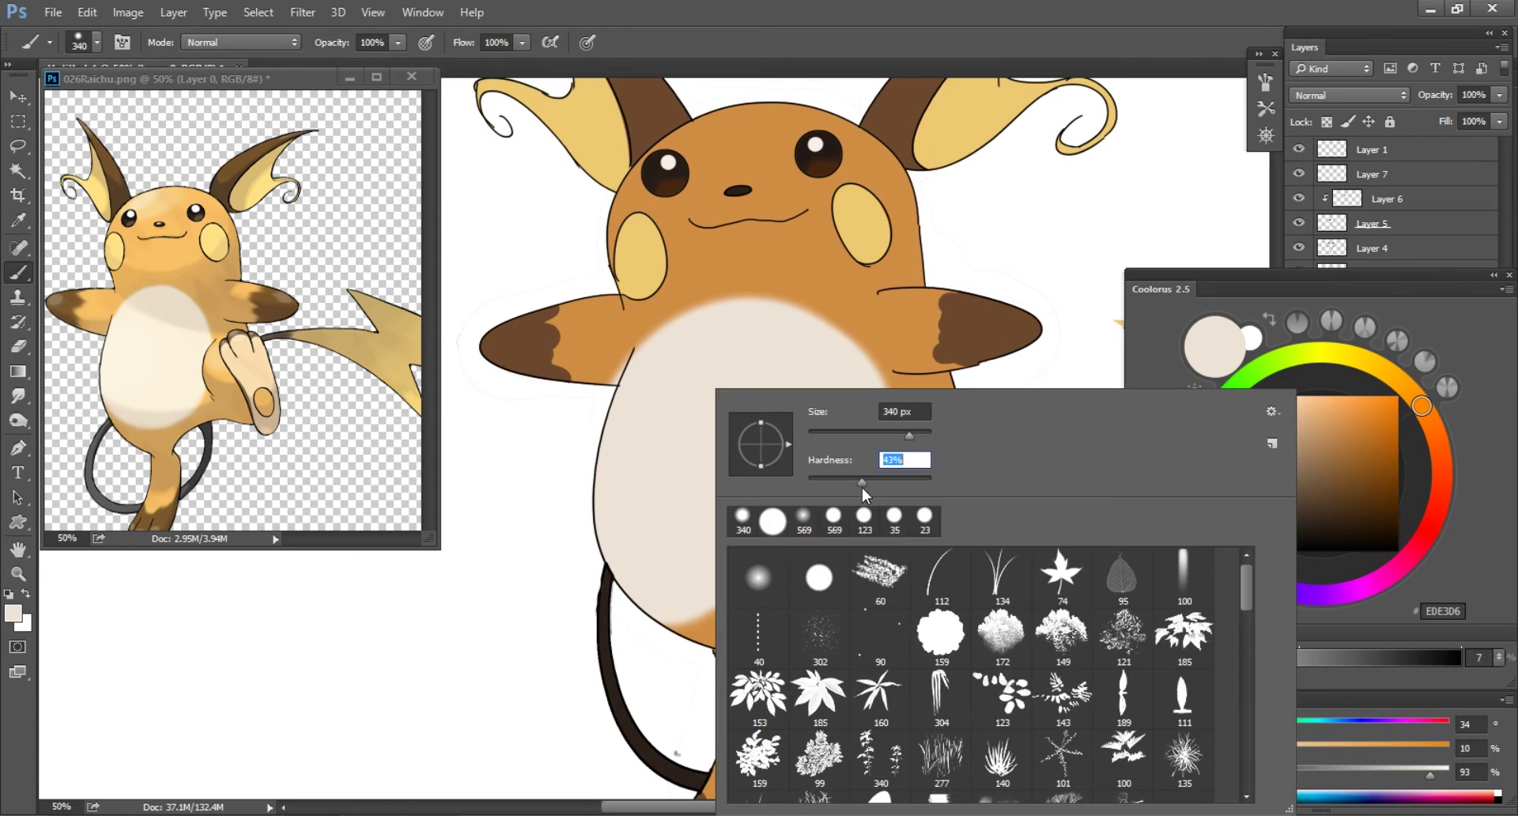
pyautogui.press('e')
pyautogui.rightClick(614, 532)
pyautogui.moveTo(823, 434); pyautogui.dragTo(790, 434)
pyautogui.press('Return')
pyautogui.moveTo(569, 538); pyautogui.dragTo(668, 621)
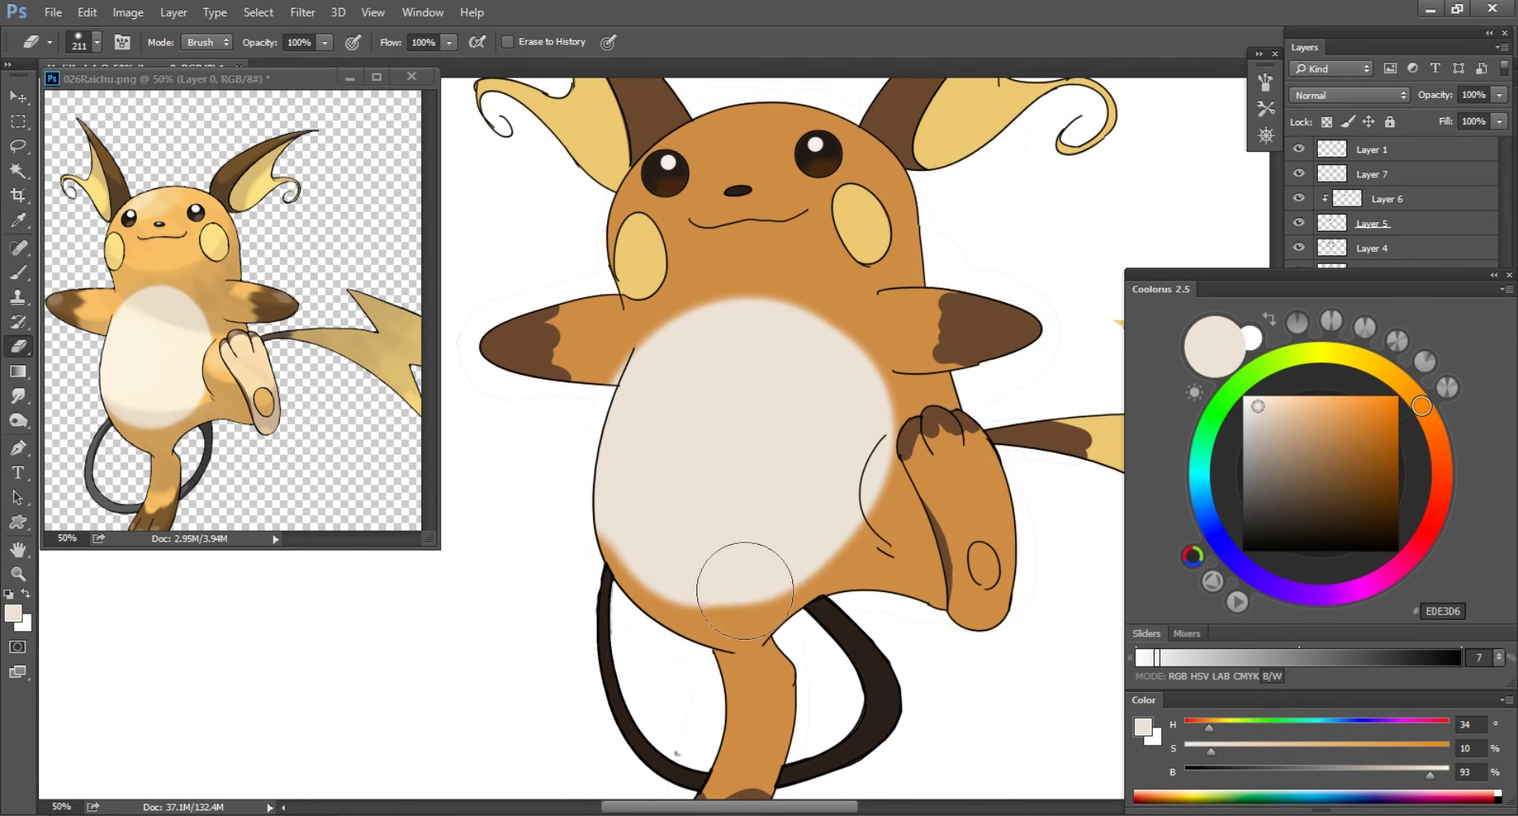
pyautogui.press('[')
pyautogui.press('[')
pyautogui.press('[')
pyautogui.press('[')
pyautogui.press('[')
pyautogui.press('[')
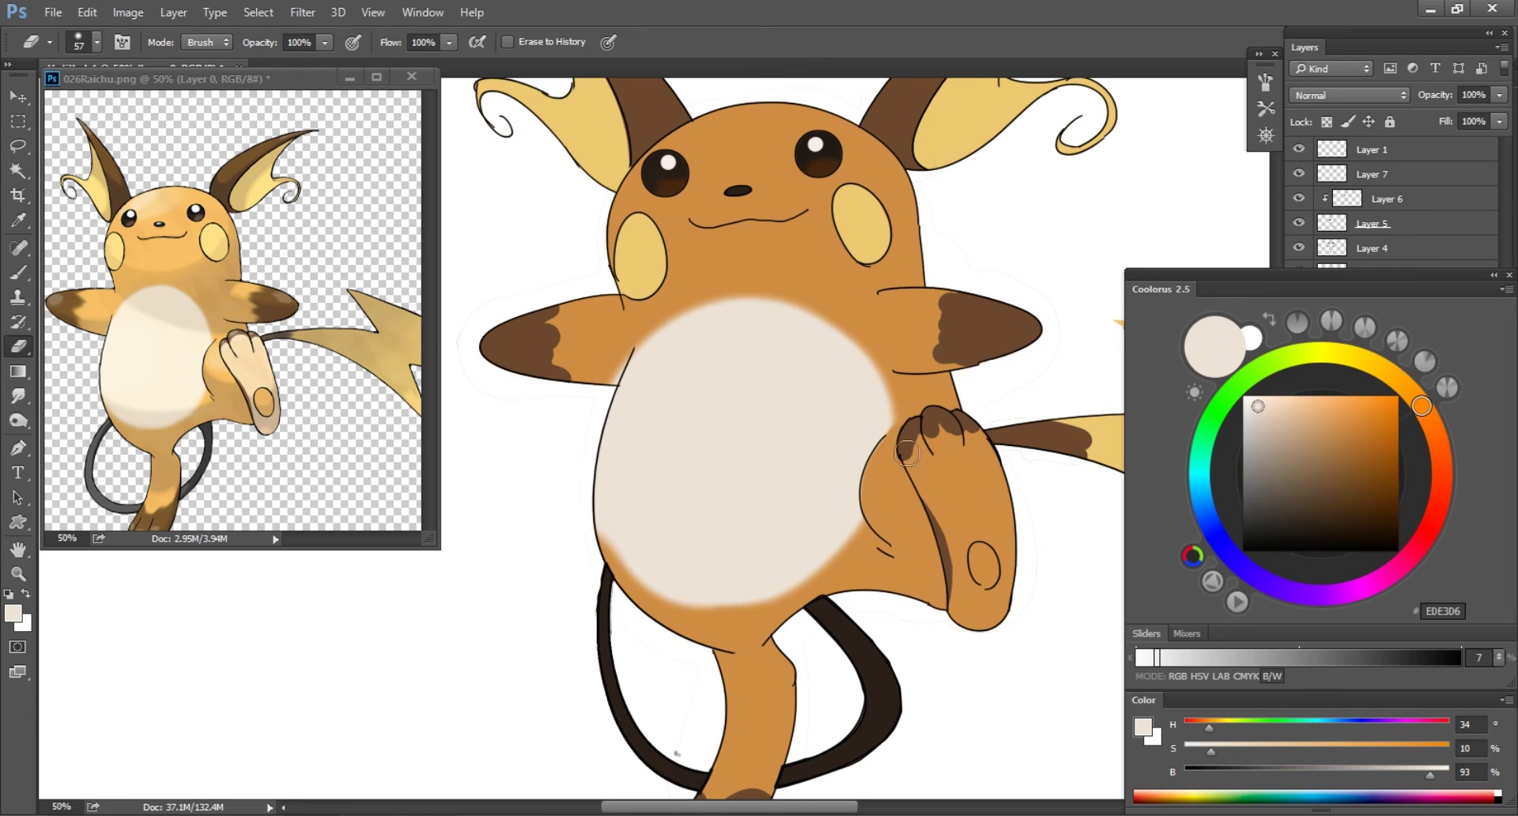
pyautogui.press(']')
pyautogui.press(']')
pyautogui.press(']')
pyautogui.moveTo(908, 453); pyautogui.dragTo(936, 516)
pyautogui.moveTo(609, 310); pyautogui.dragTo(564, 378)
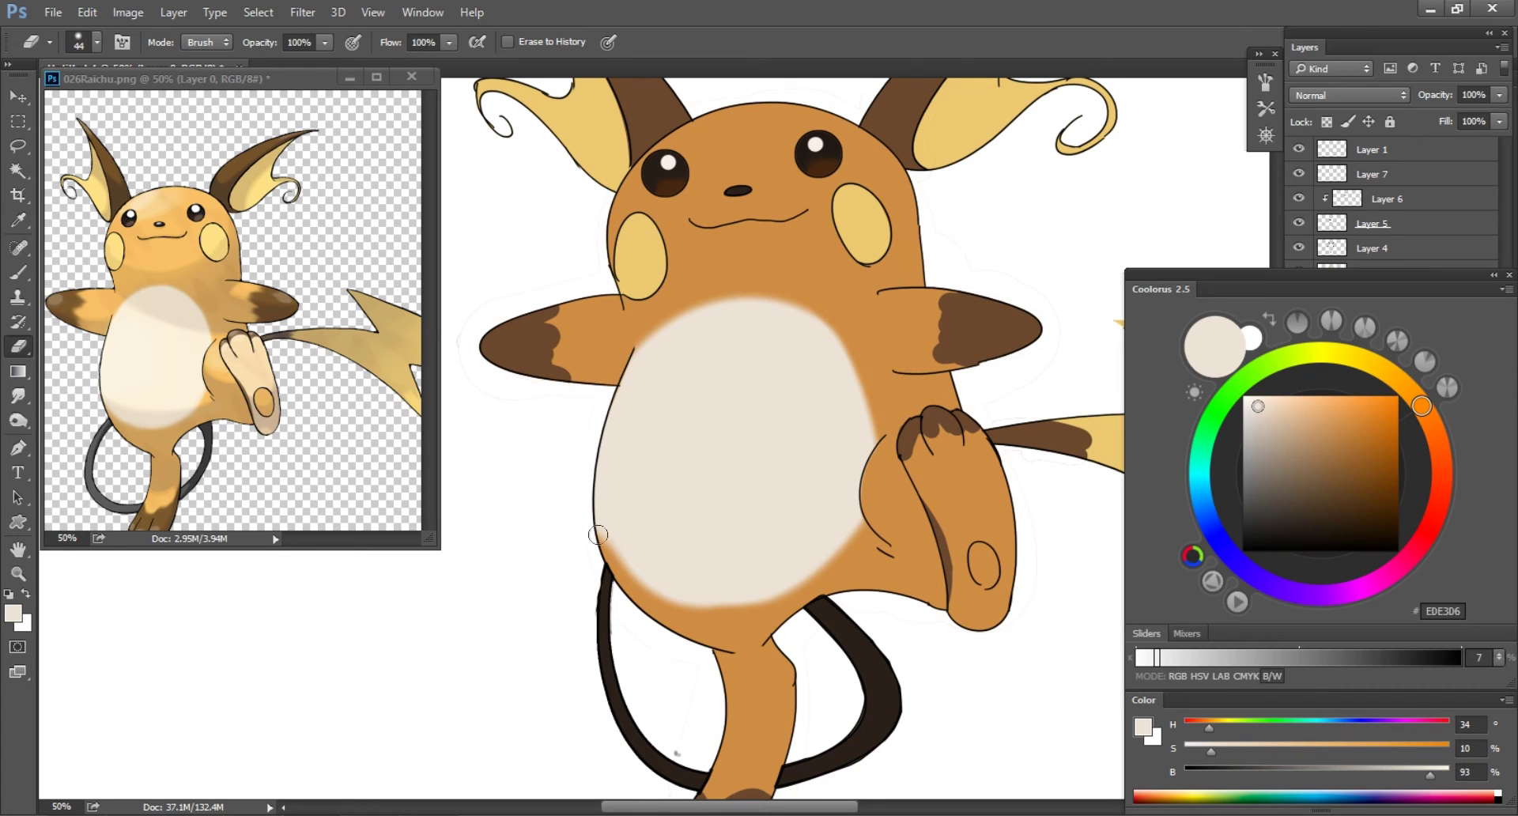
# - Return to the brush and zoom out to centre the whole character
pyautogui.press('b')
pyautogui.click(695, 501)
pyautogui.rightClick(651, 551)
pyautogui.press('Return')
pyautogui.hotkey('ctrl', '-')
pyautogui.moveTo(720, 632); pyautogui.dragTo(784, 617)
pyautogui.moveTo(316, 453); pyautogui.dragTo(309, 437)
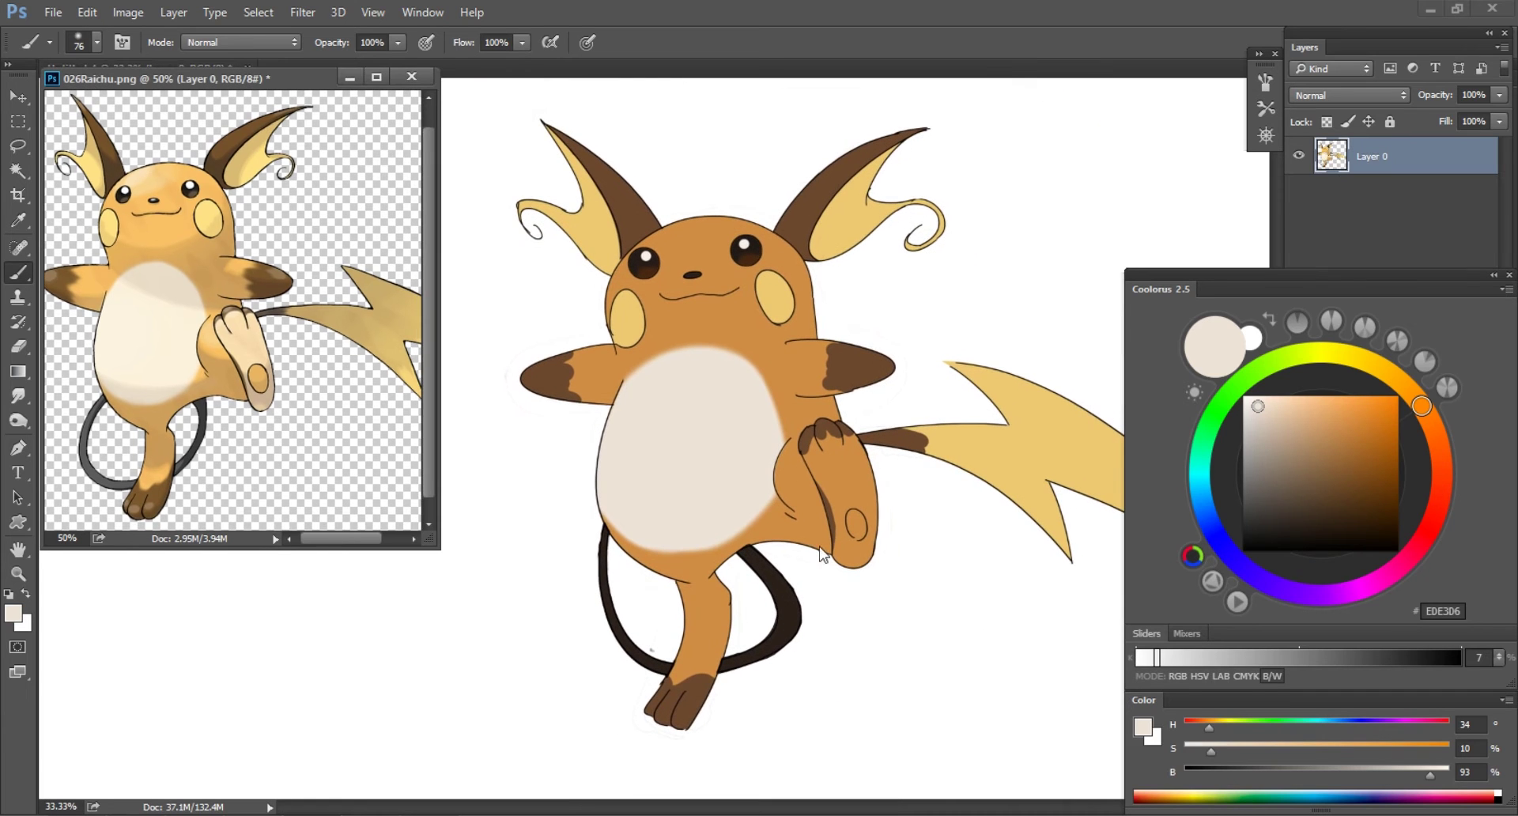
# - Add a new layer above Layer 8 and pick a lightened leg orange as paint colour
pyautogui.moveTo(261, 317); pyautogui.dragTo(312, 338)
pyautogui.click(909, 351)
pyautogui.click(1342, 297)
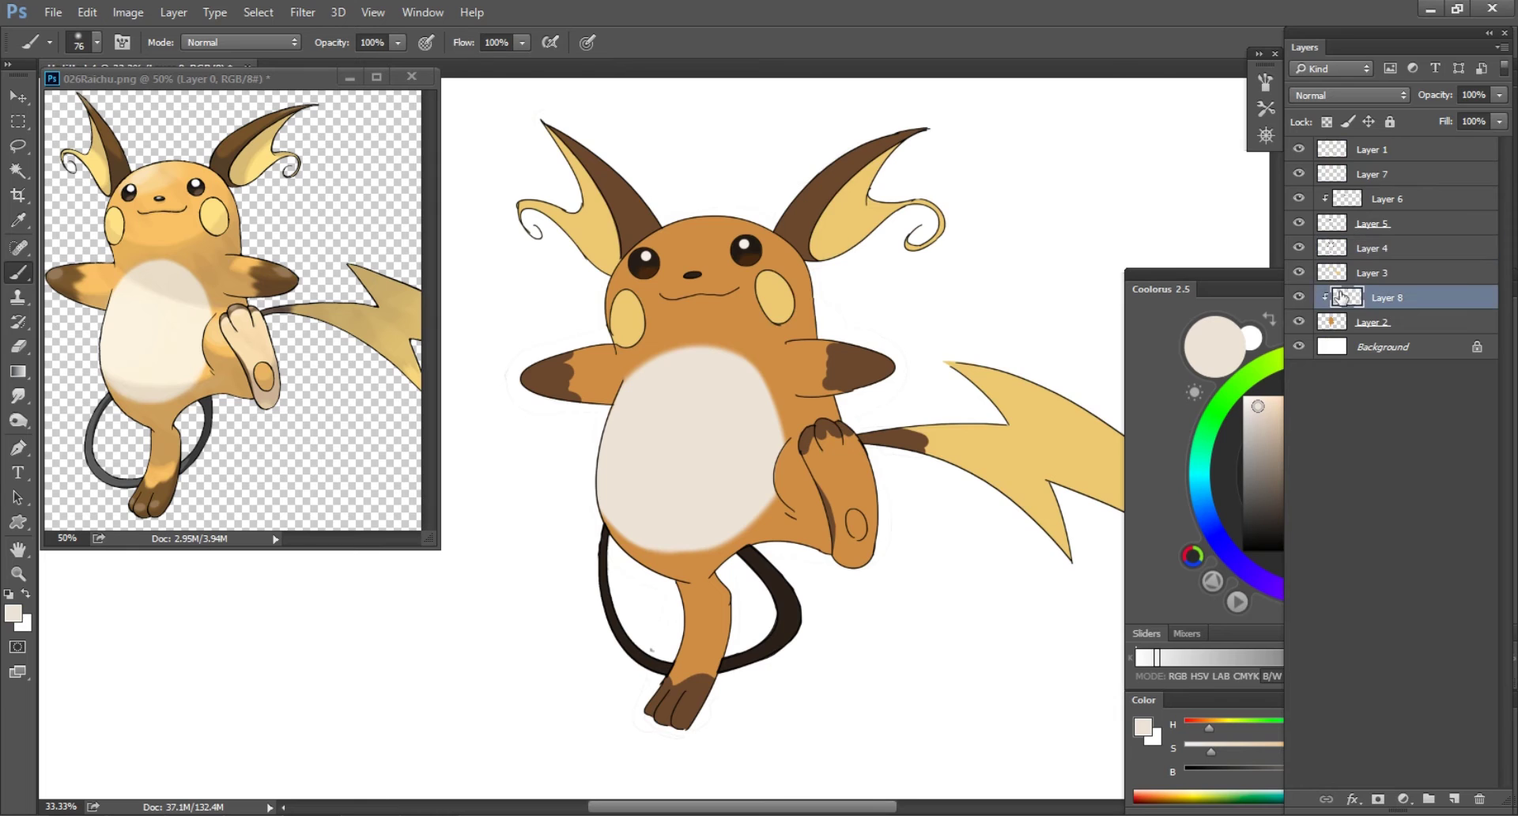
pyautogui.hotkey('ctrl', 'shift', 'alt', 'n')
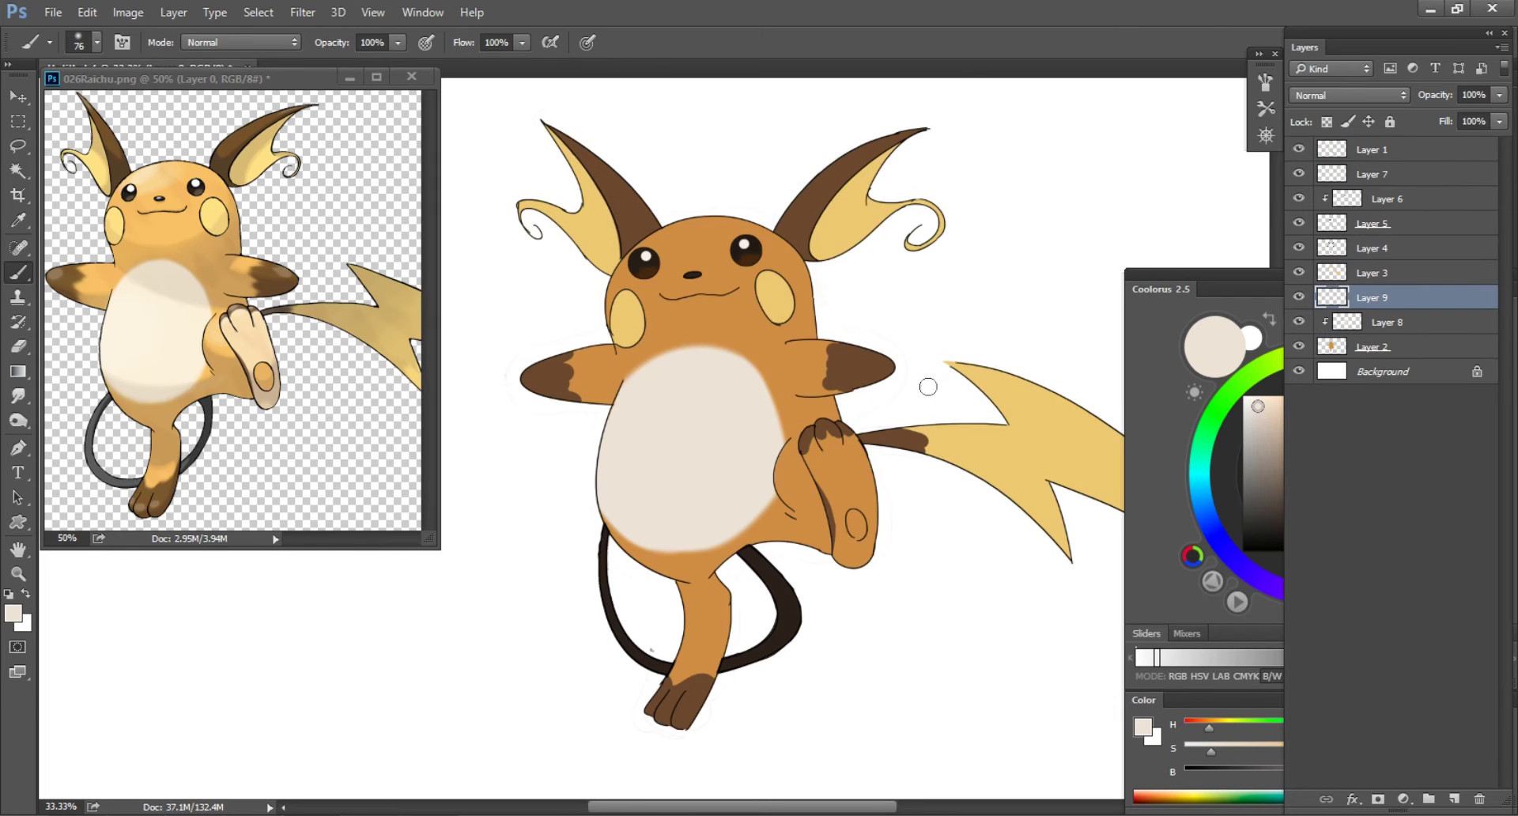
pyautogui.keyDown('alt'); pyautogui.click(711, 632); pyautogui.keyUp('alt')
pyautogui.click(1331, 411)
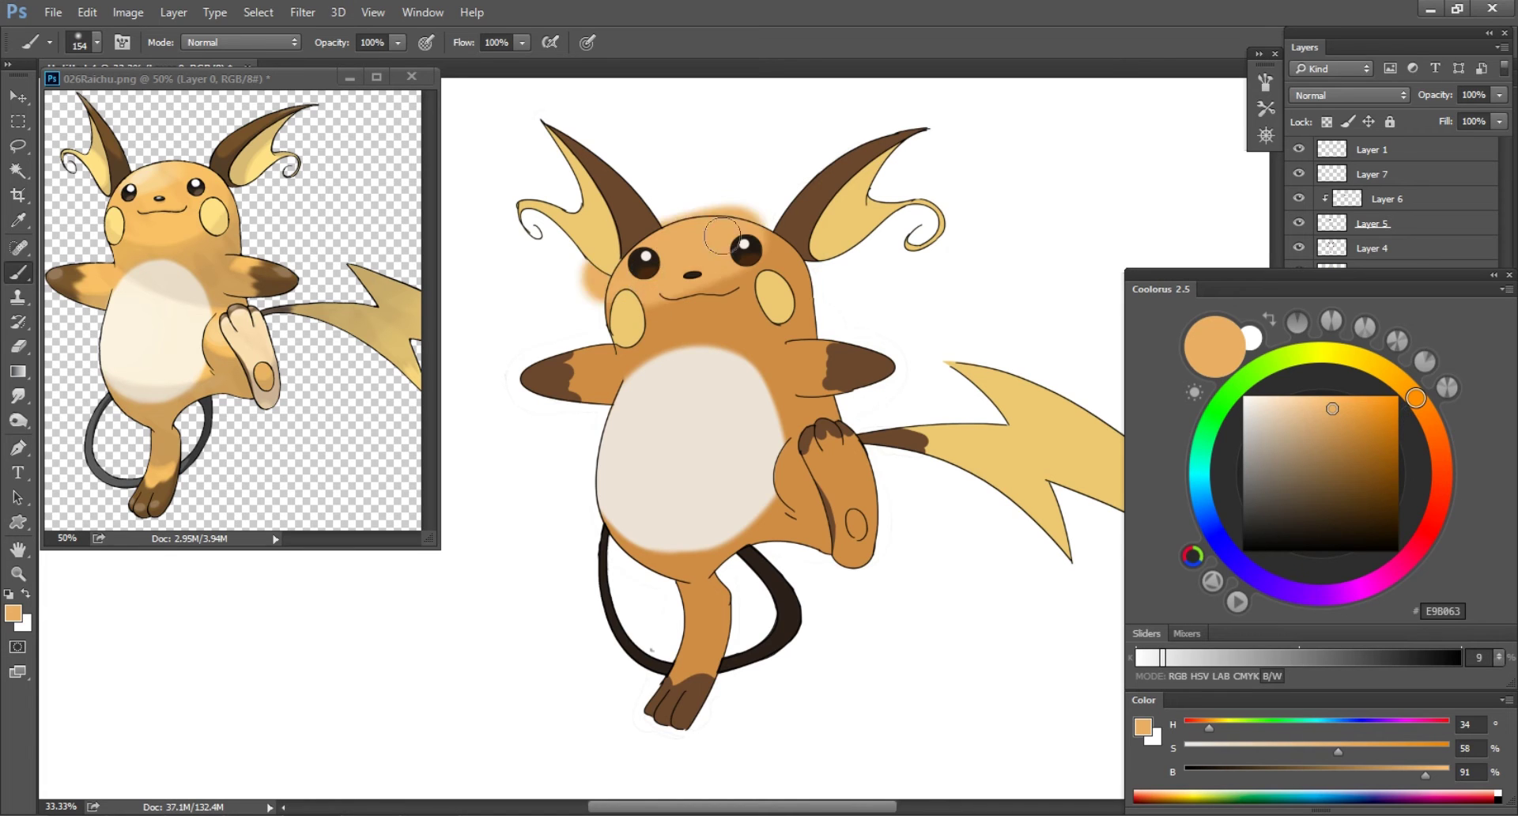
# - Paint a broad orange body tone with a 360 px soft brush, clipped under Layer 8
pyautogui.rightClick(661, 259)
pyautogui.write('360')
pyautogui.press('Return')
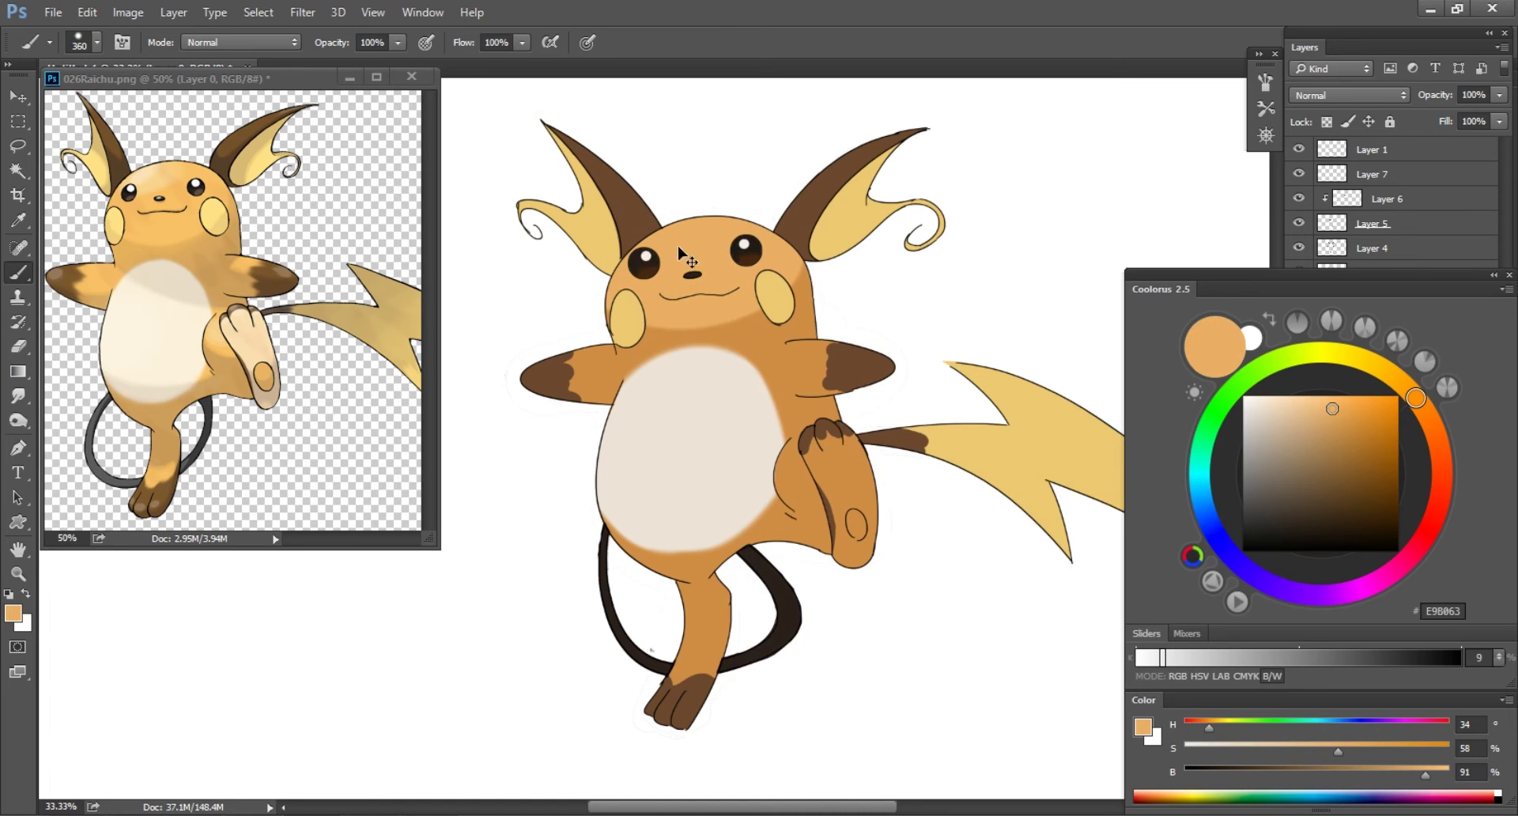
pyautogui.moveTo(627, 536); pyautogui.dragTo(653, 533)
pyautogui.moveTo(627, 390); pyautogui.dragTo(806, 449)
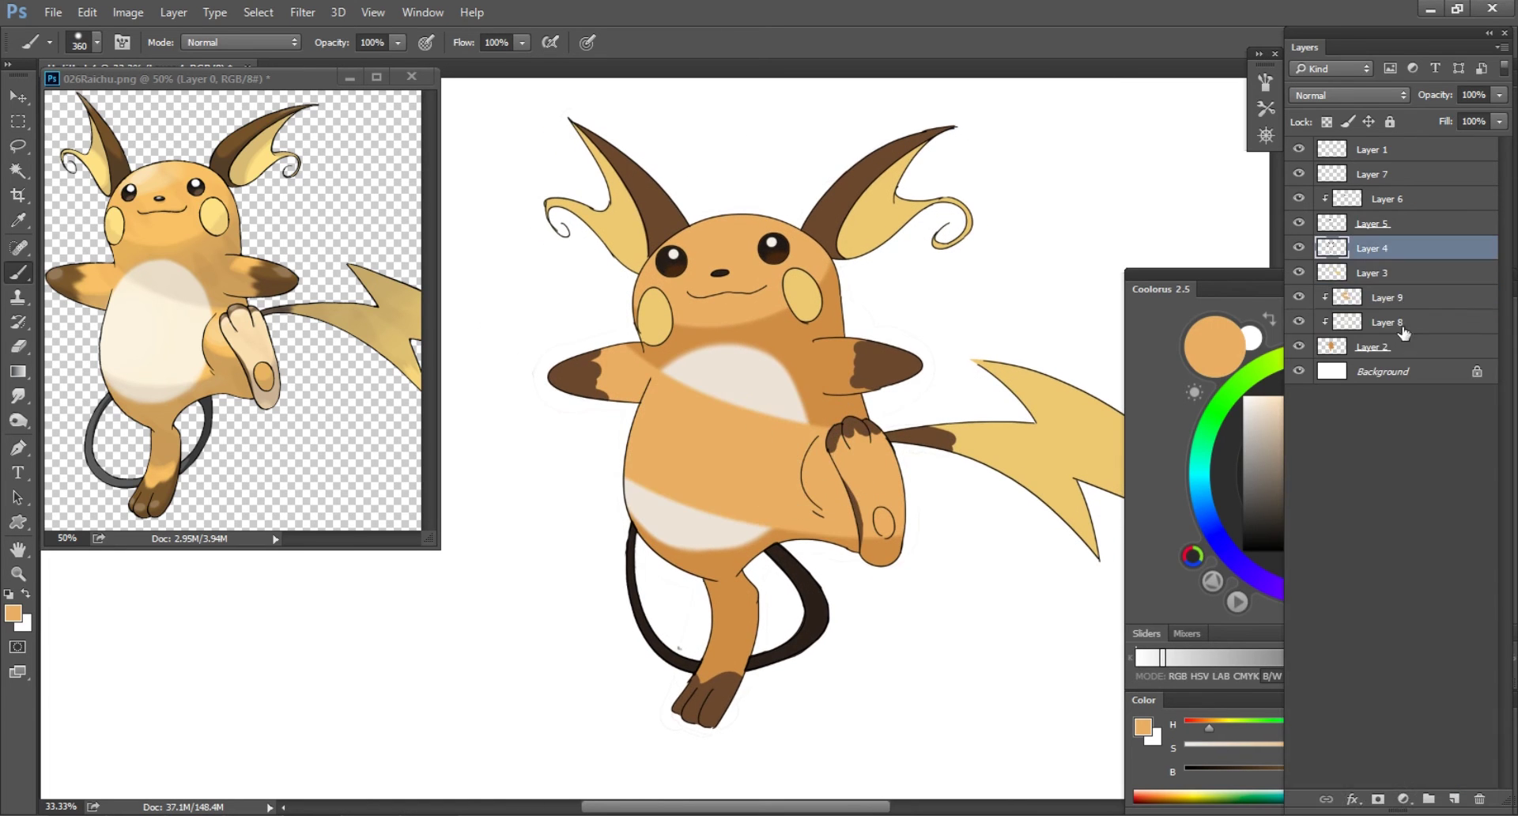
pyautogui.hotkey('ctrl', 'z')
pyautogui.moveTo(700, 431); pyautogui.dragTo(593, 373)
pyautogui.hotkey('ctrl', 'z')
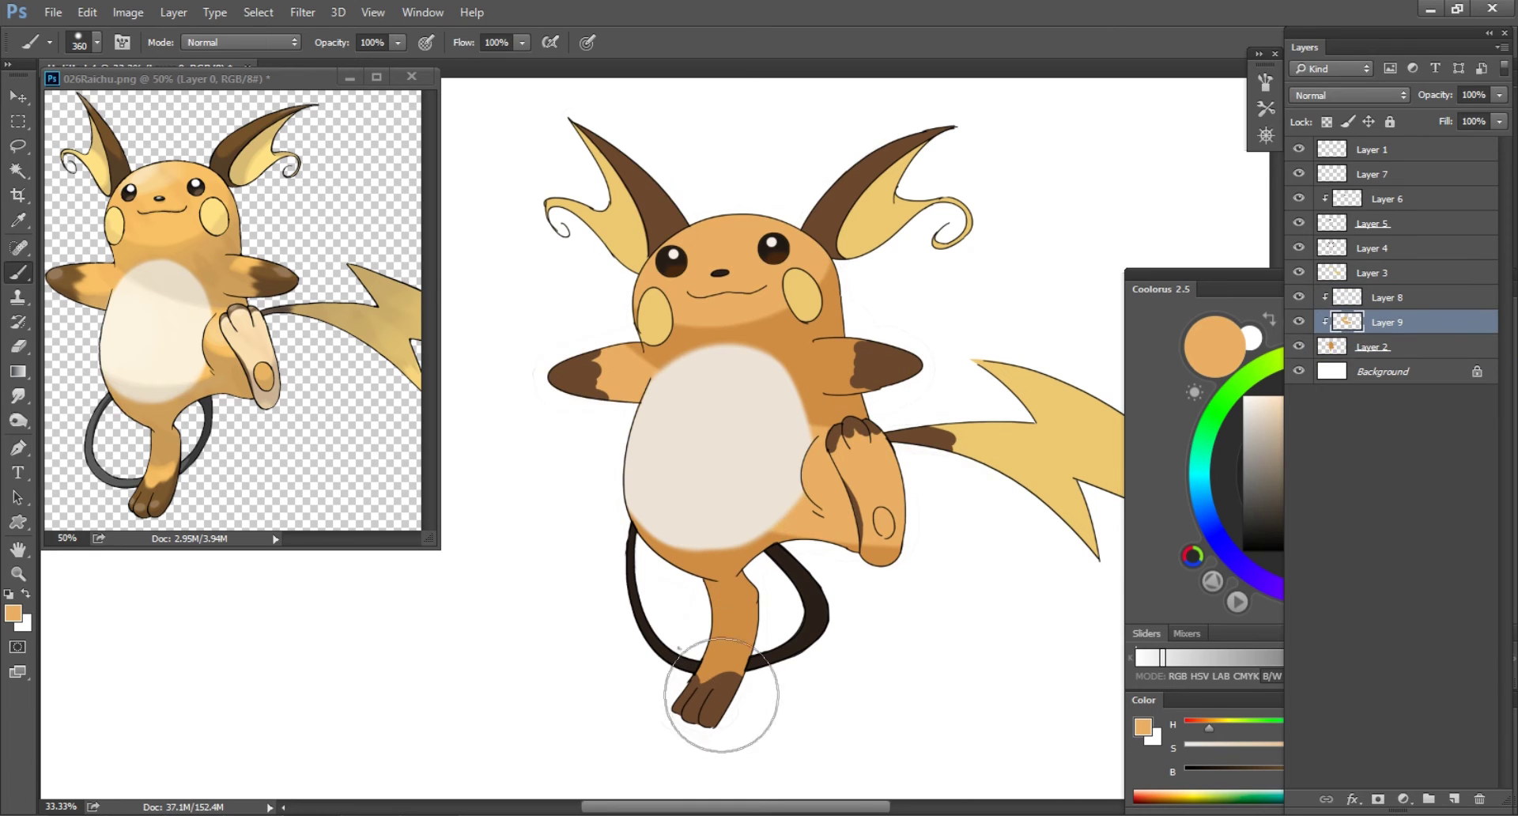
# - Shrink the brush to 131 px and erase excess tone from the raised leg
pyautogui.press('[')
pyautogui.press('[')
pyautogui.press('[')
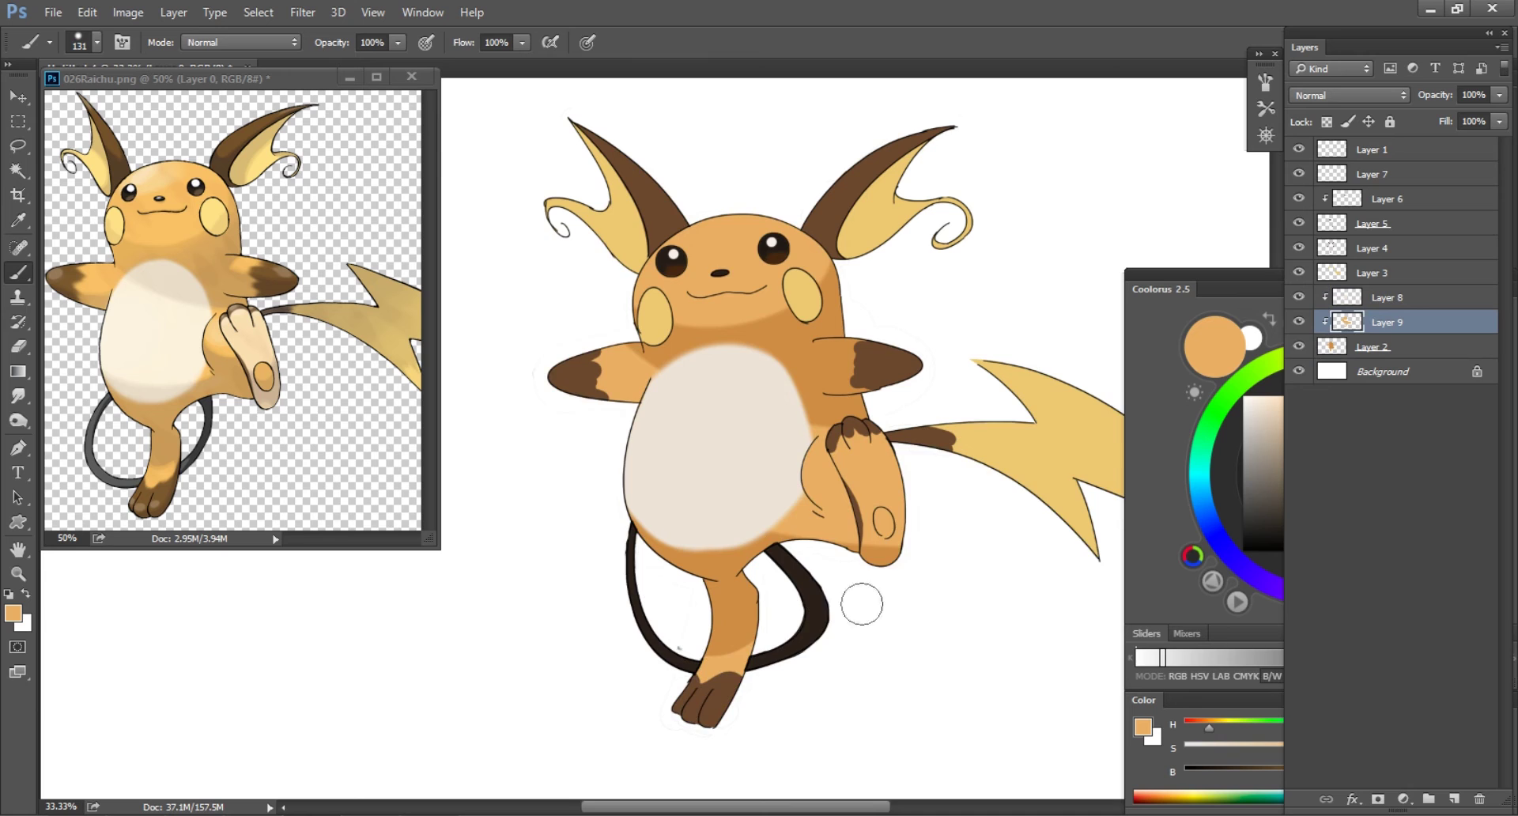
pyautogui.moveTo(859, 603); pyautogui.dragTo(837, 618)
pyautogui.press('e')
pyautogui.moveTo(836, 487)
pyautogui.mouseDown()
pyautogui.moveTo(842, 466)
pyautogui.moveTo(870, 562)
pyautogui.mouseUp()
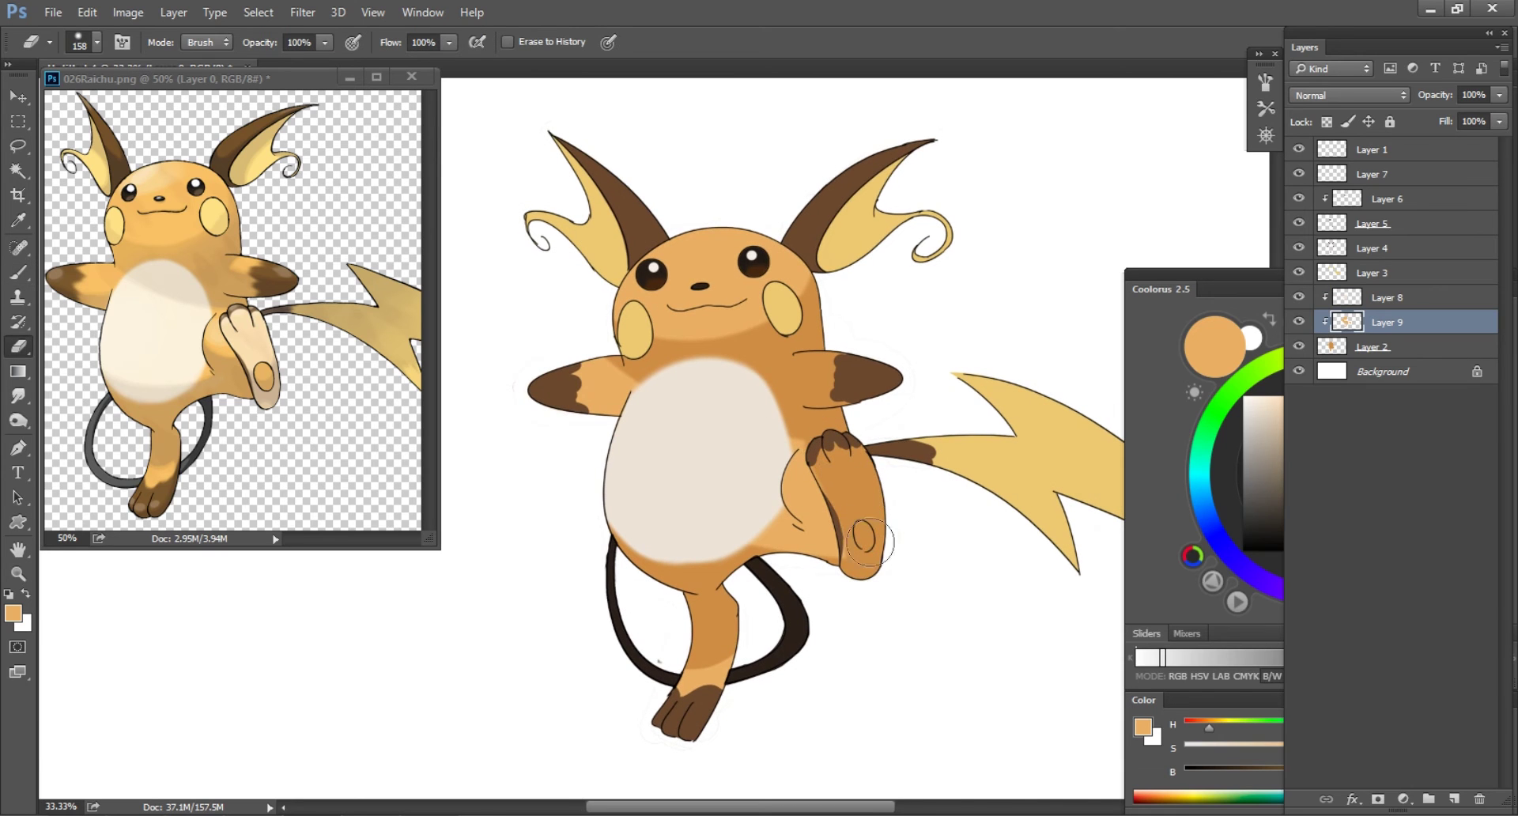
pyautogui.moveTo(876, 498); pyautogui.dragTo(844, 445)
pyautogui.press('b')
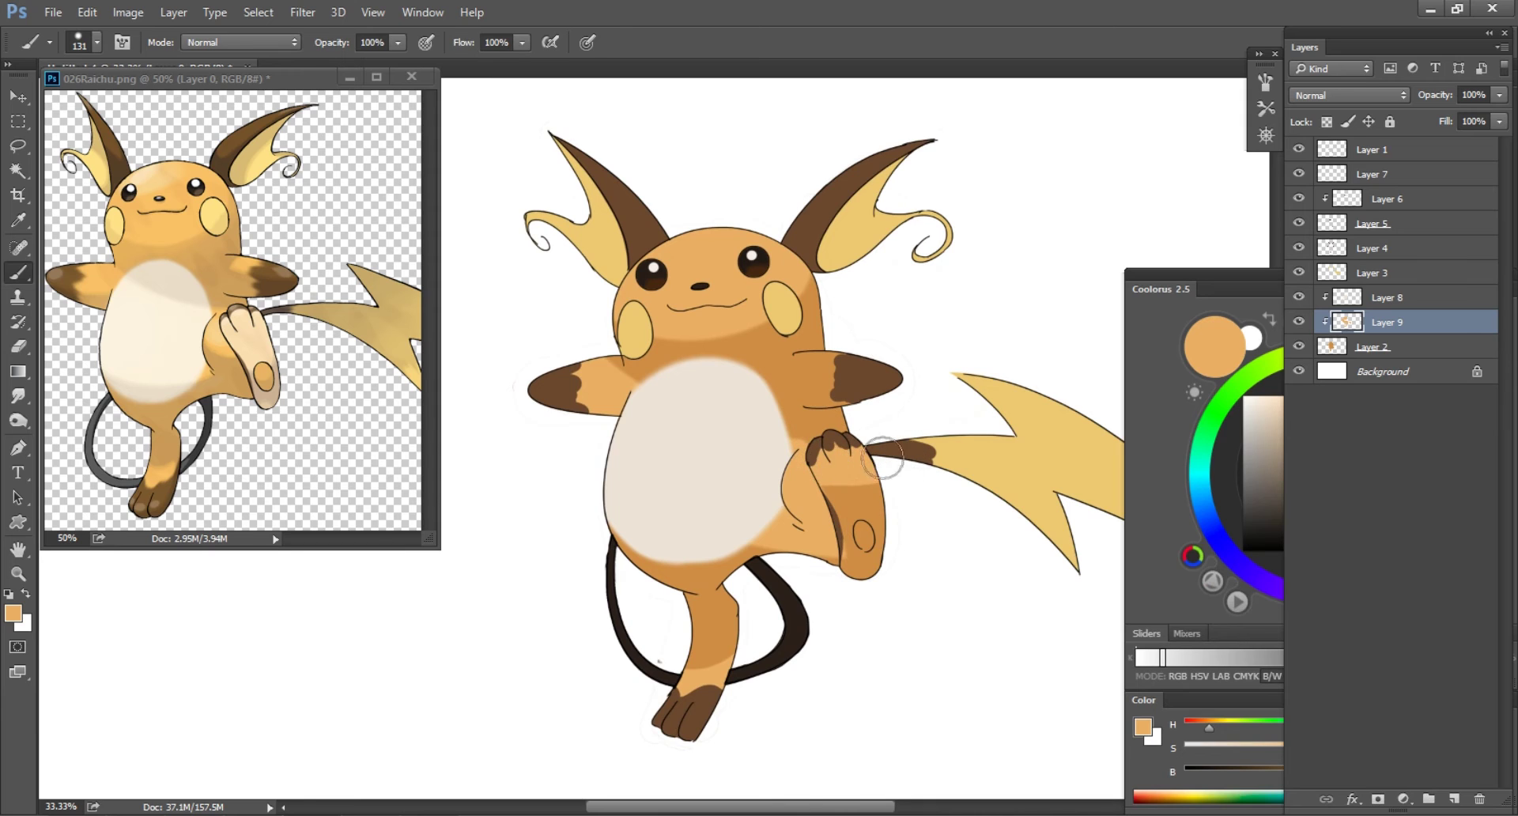
# - Refine the darker orange shading on the raised leg, alternating eraser and brush
pyautogui.press('e')
pyautogui.moveTo(865, 457); pyautogui.dragTo(849, 468)
pyautogui.moveTo(867, 562); pyautogui.dragTo(1028, 584)
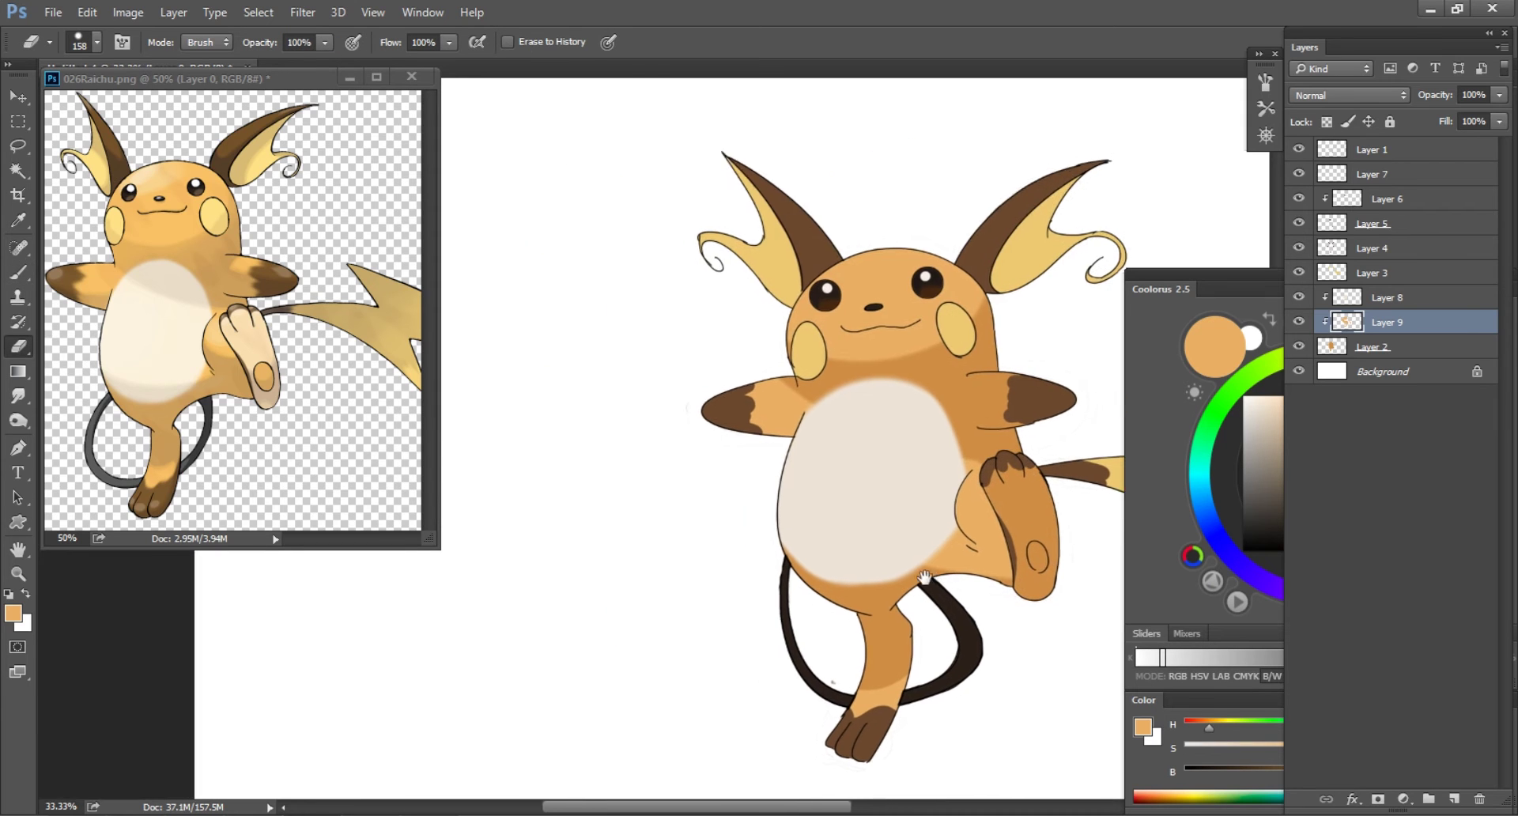
pyautogui.press('b')
pyautogui.rightClick(803, 407)
pyautogui.press('Escape')
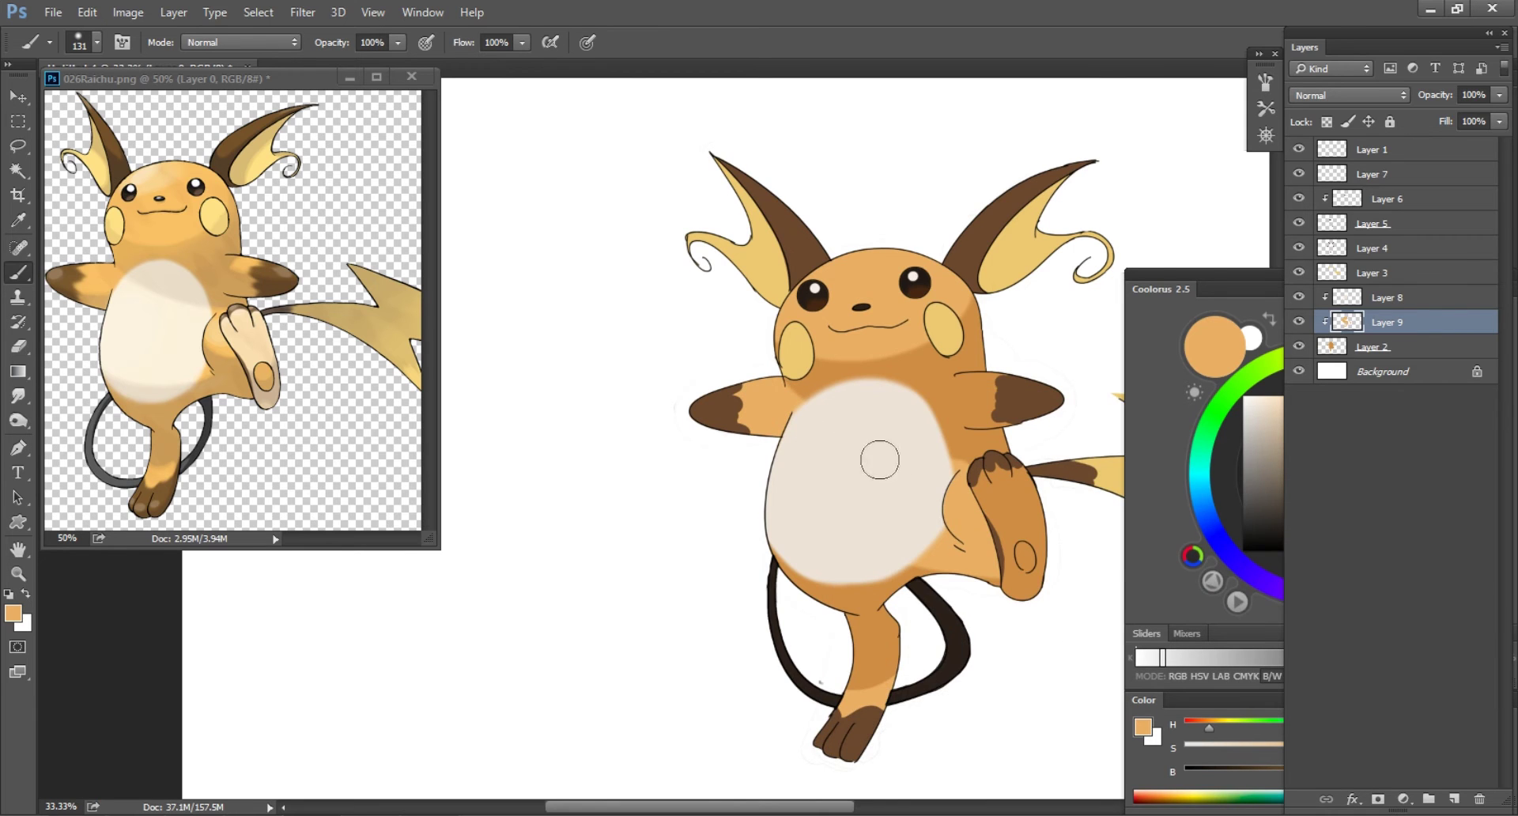
pyautogui.moveTo(904, 554); pyautogui.dragTo(678, 525)
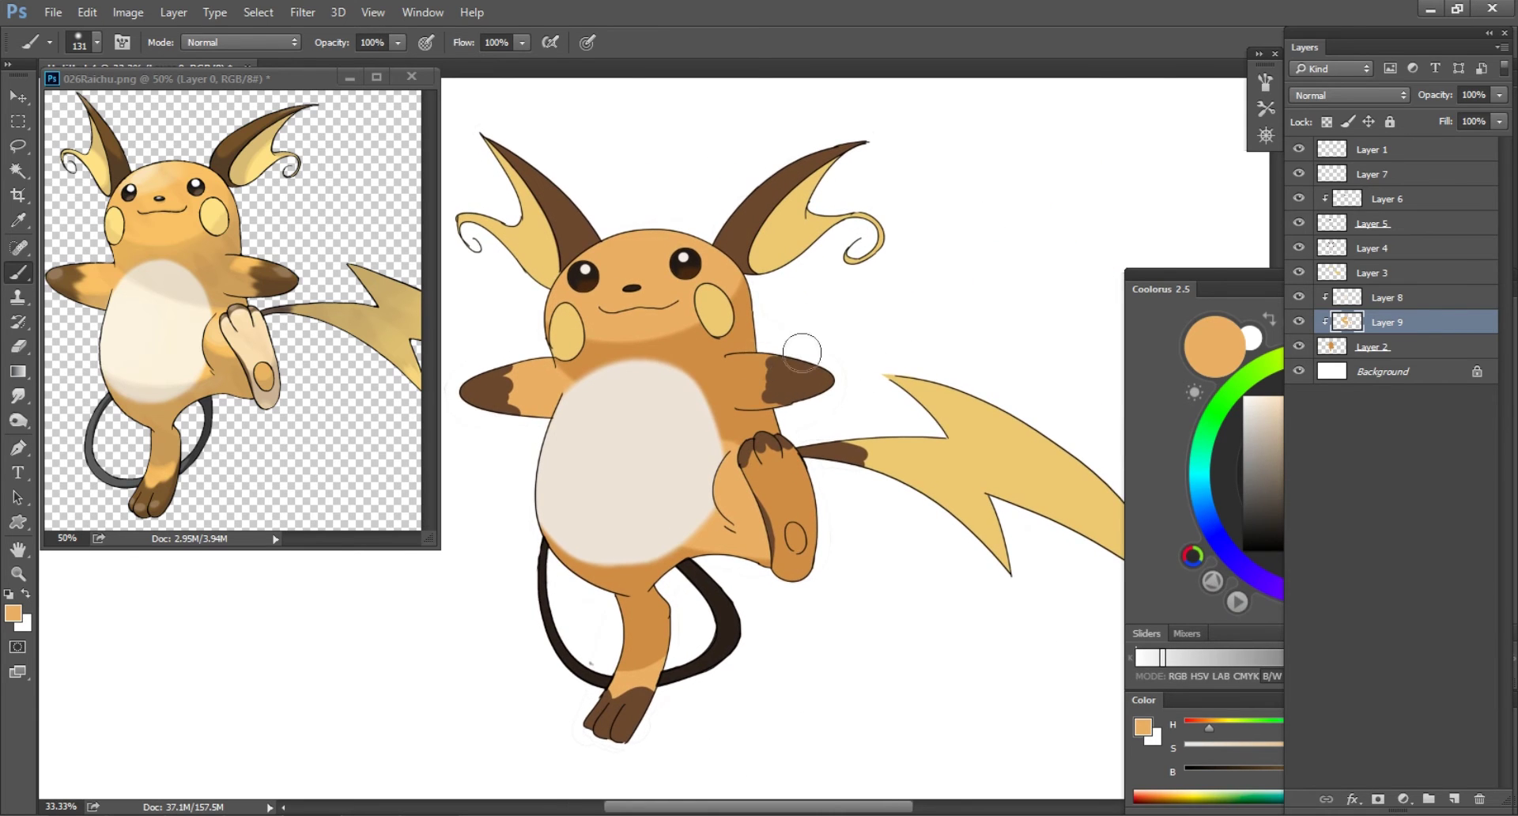
# - Erase stray shading around the lower body and tail with a smaller eraser
pyautogui.press('e')
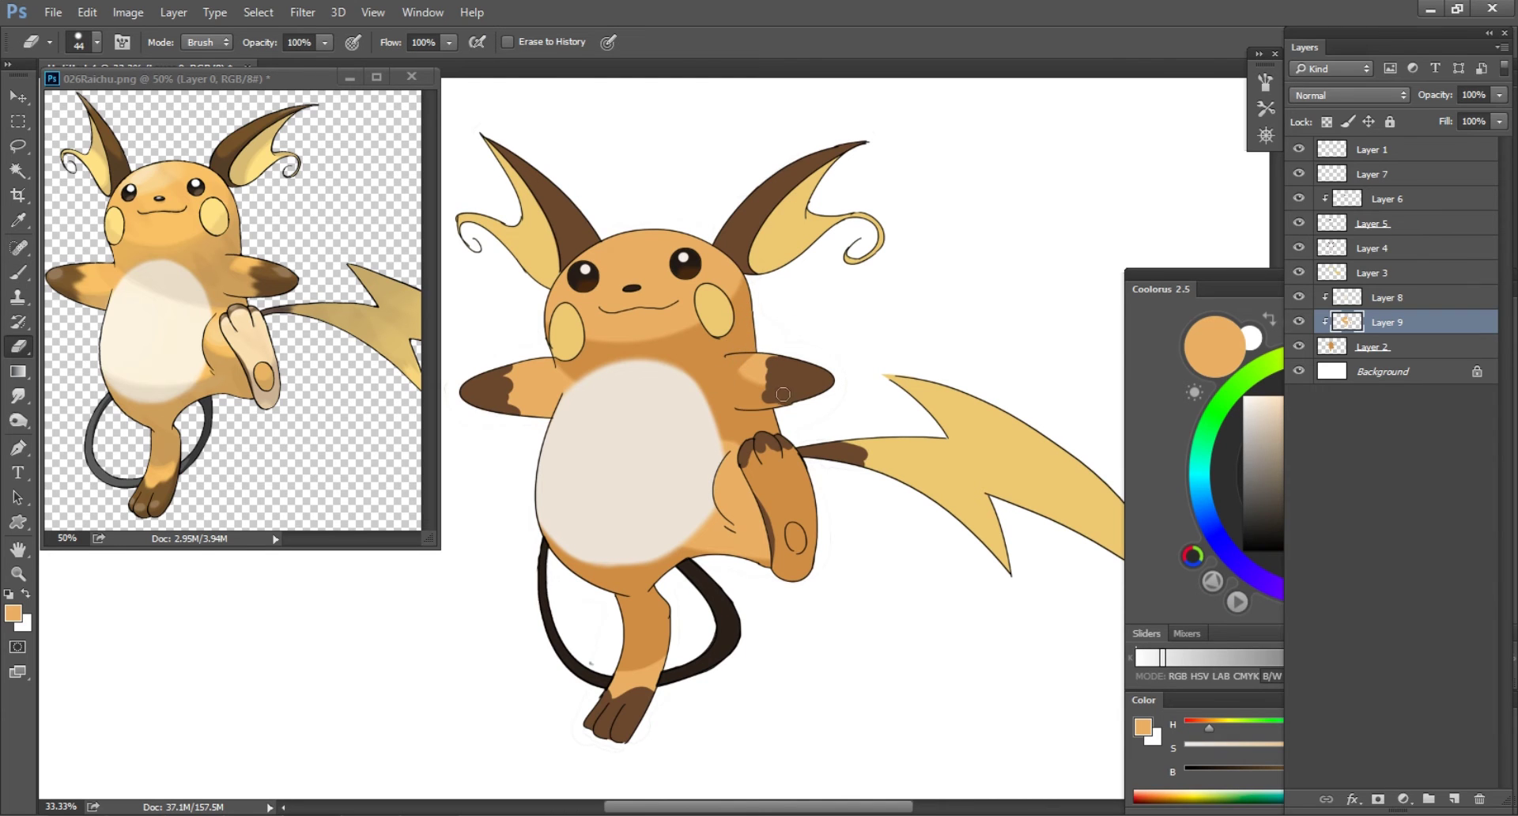
pyautogui.moveTo(783, 394); pyautogui.dragTo(748, 520)
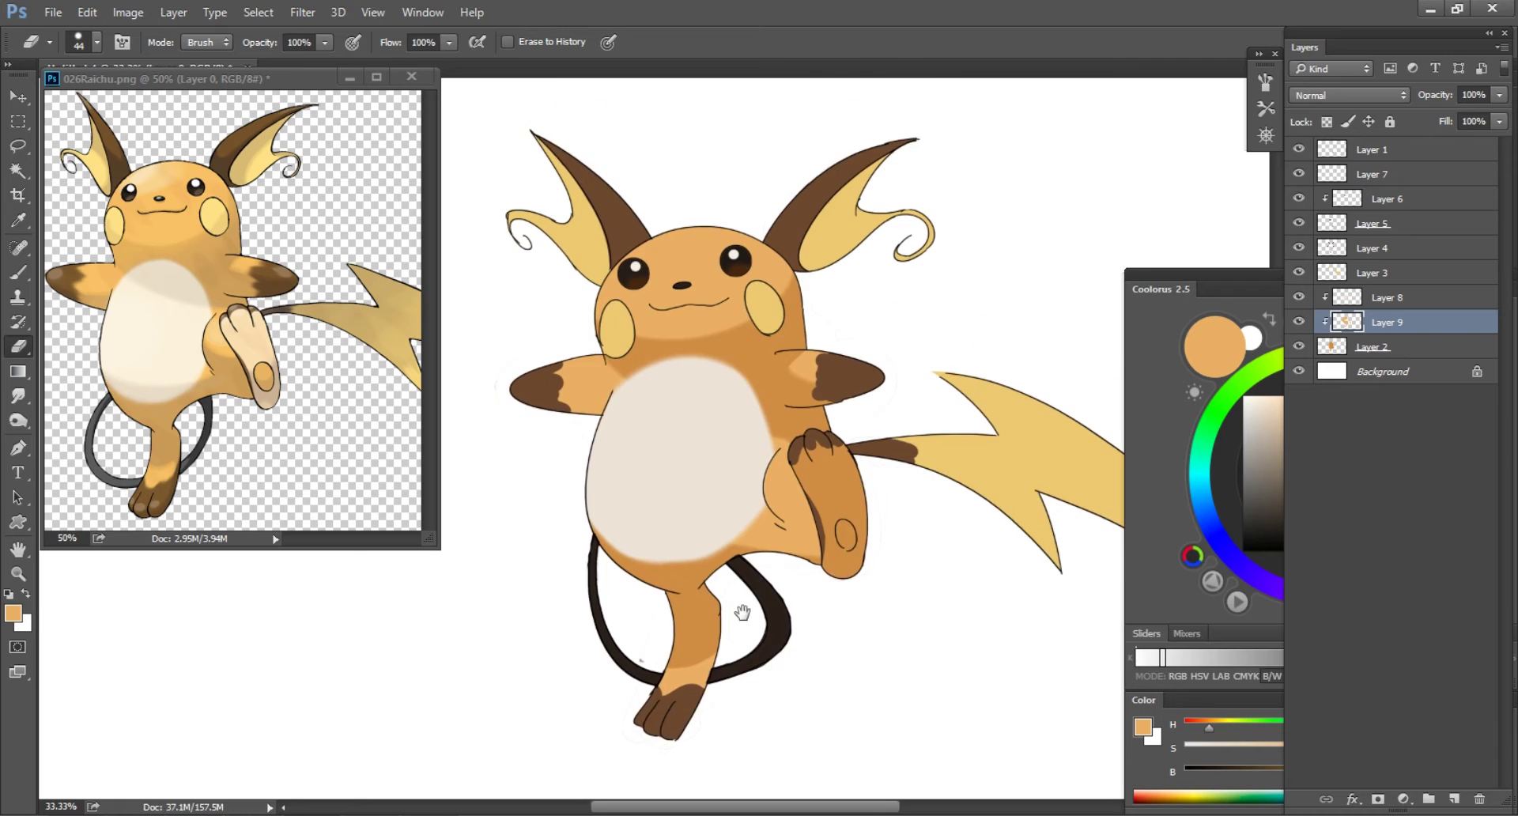
pyautogui.moveTo(742, 613); pyautogui.dragTo(744, 528)
pyautogui.moveTo(740, 605); pyautogui.dragTo(699, 650)
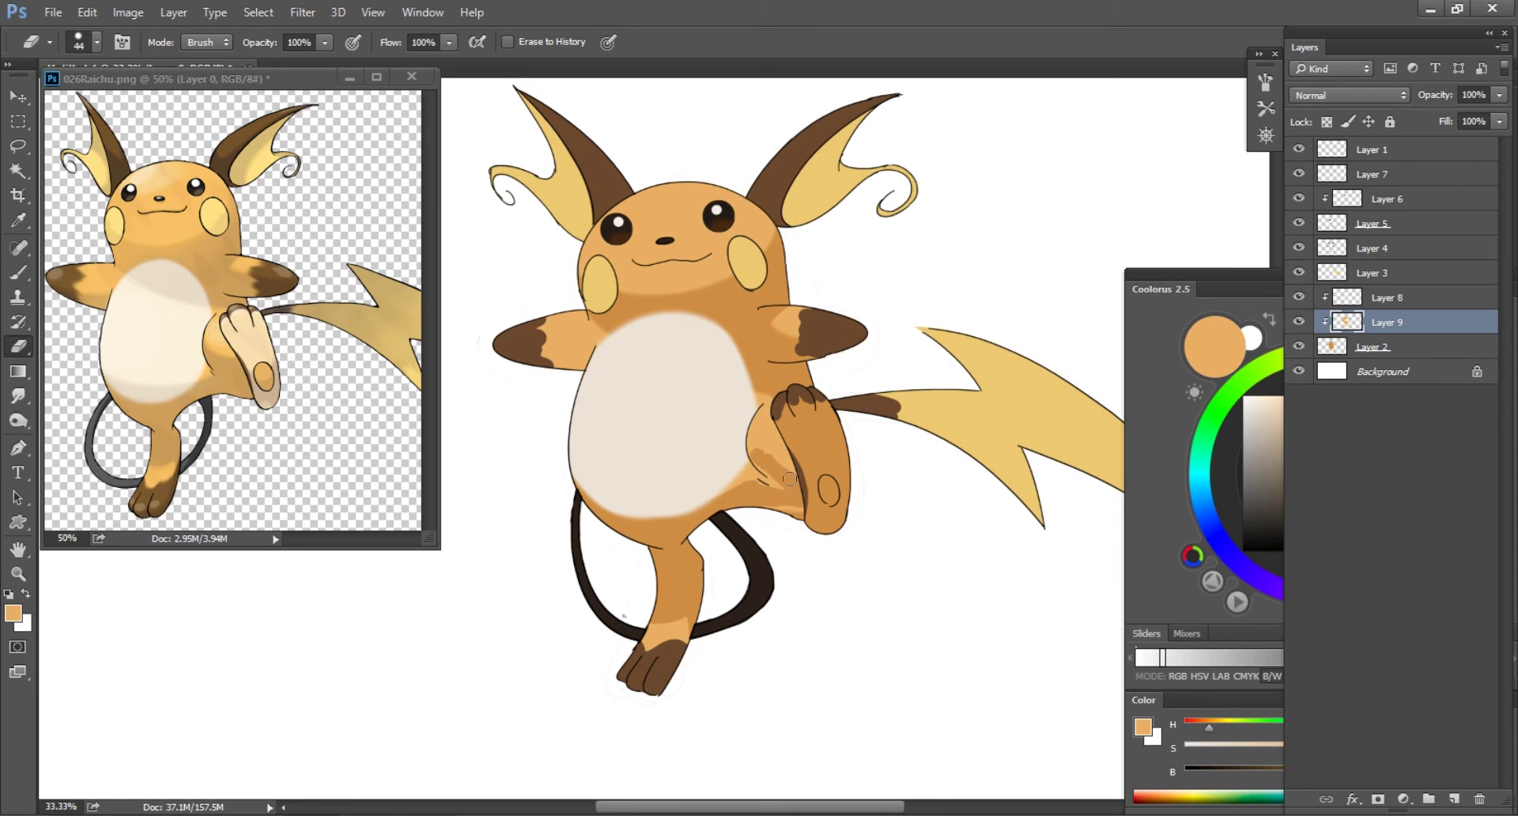
pyautogui.rightClick(805, 526)
pyautogui.press('Return')
# - Touch up the shading with a 53 px brush, then add clipped Layer 10
pyautogui.press('b')
pyautogui.press('[')
pyautogui.press('[')
pyautogui.press('[')
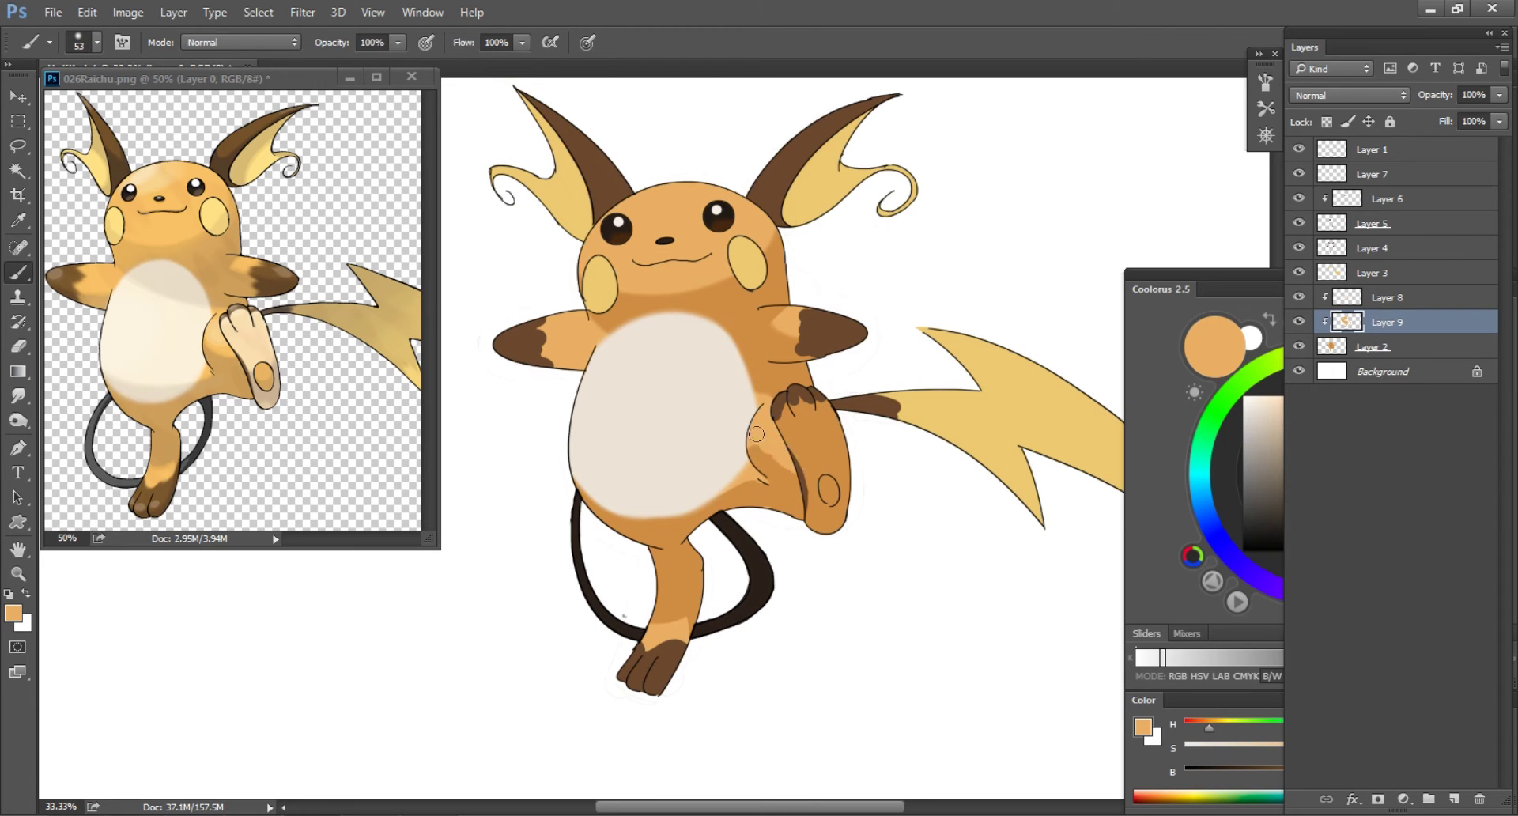
pyautogui.press('e')
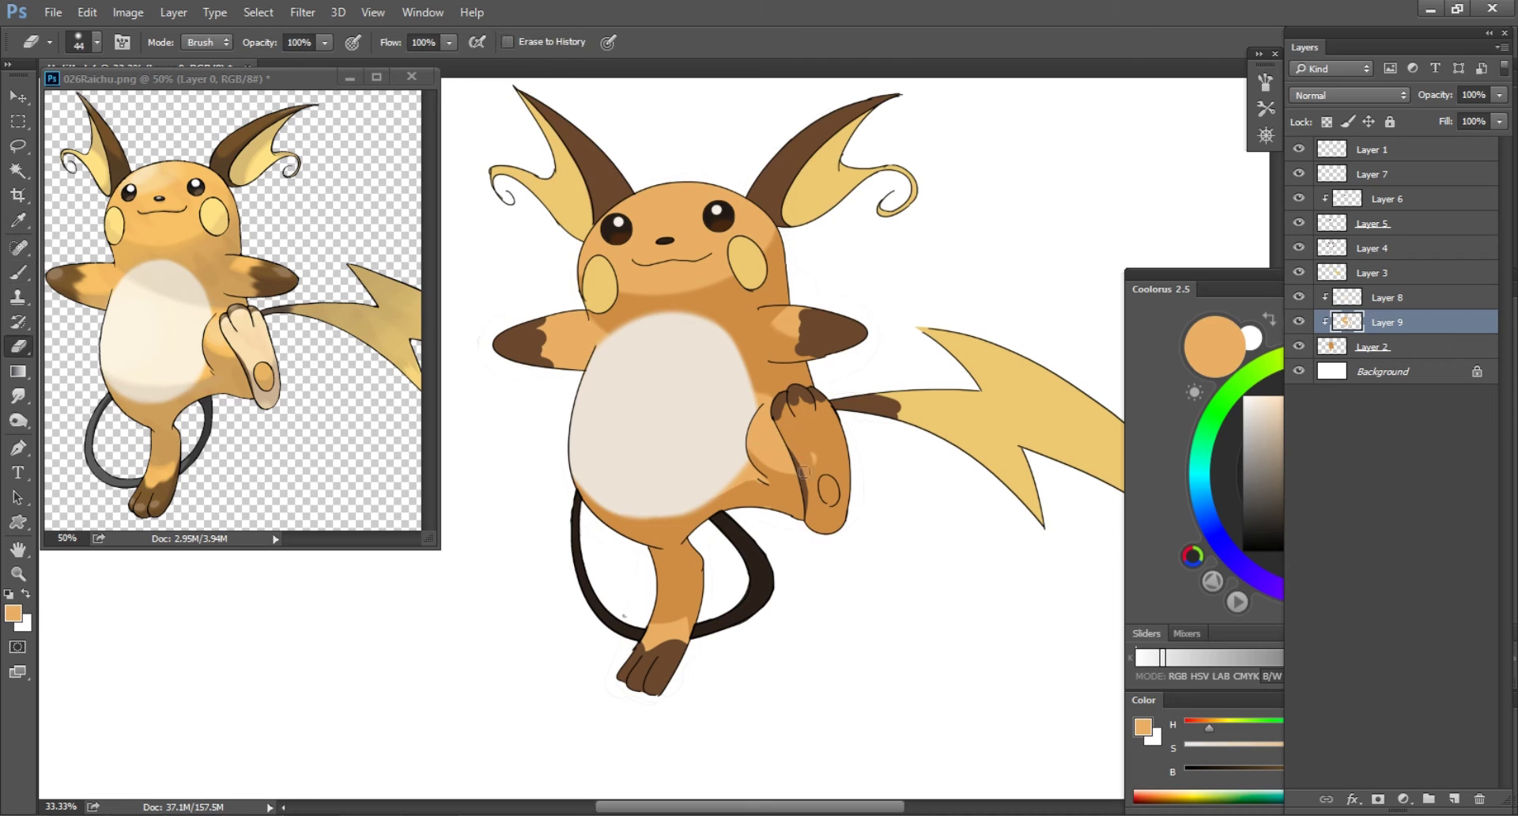
pyautogui.scroll(2, 821, 462)
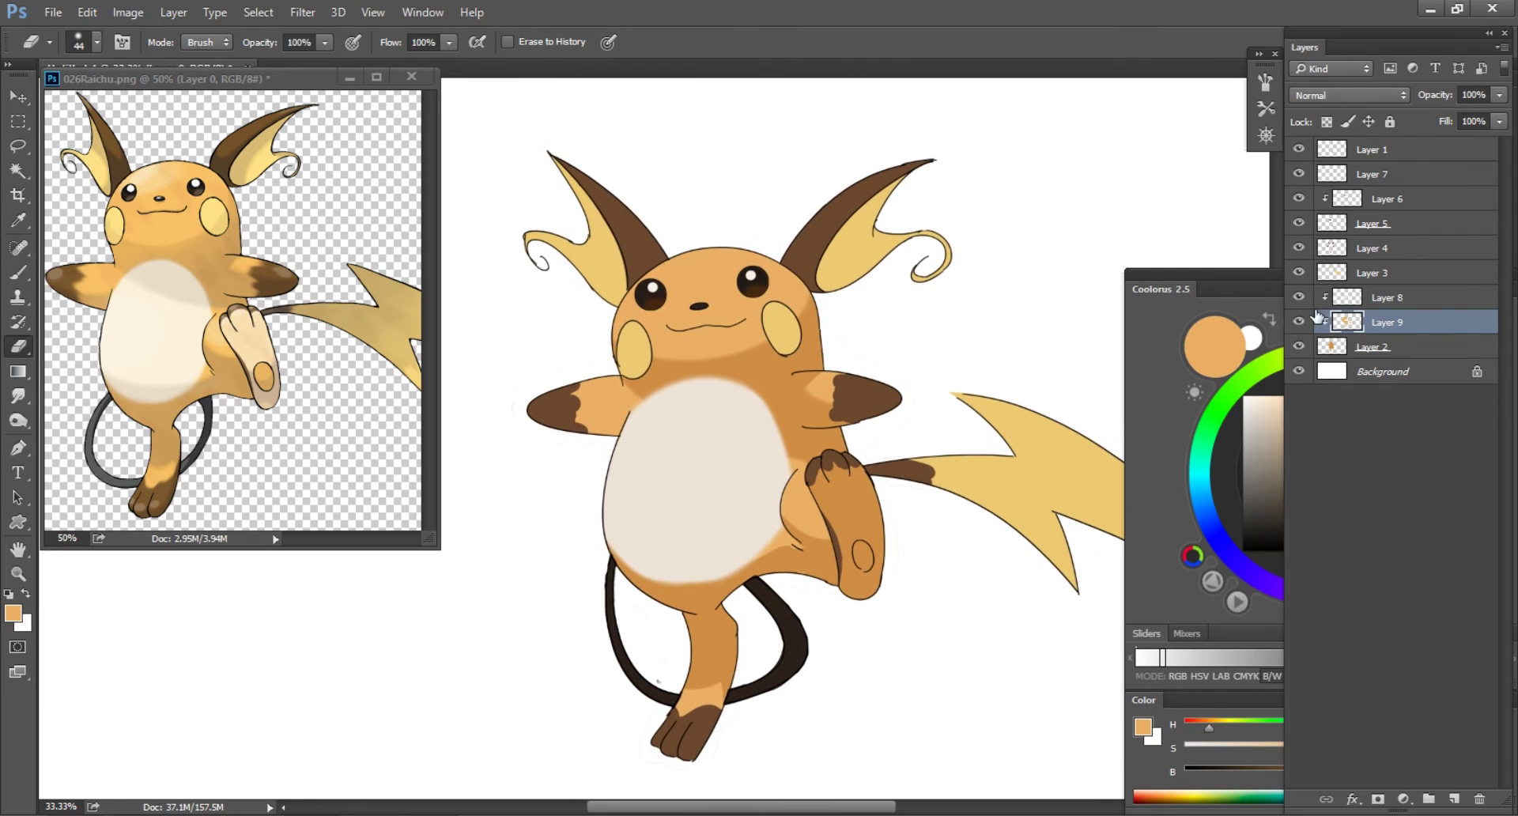
pyautogui.press('b')
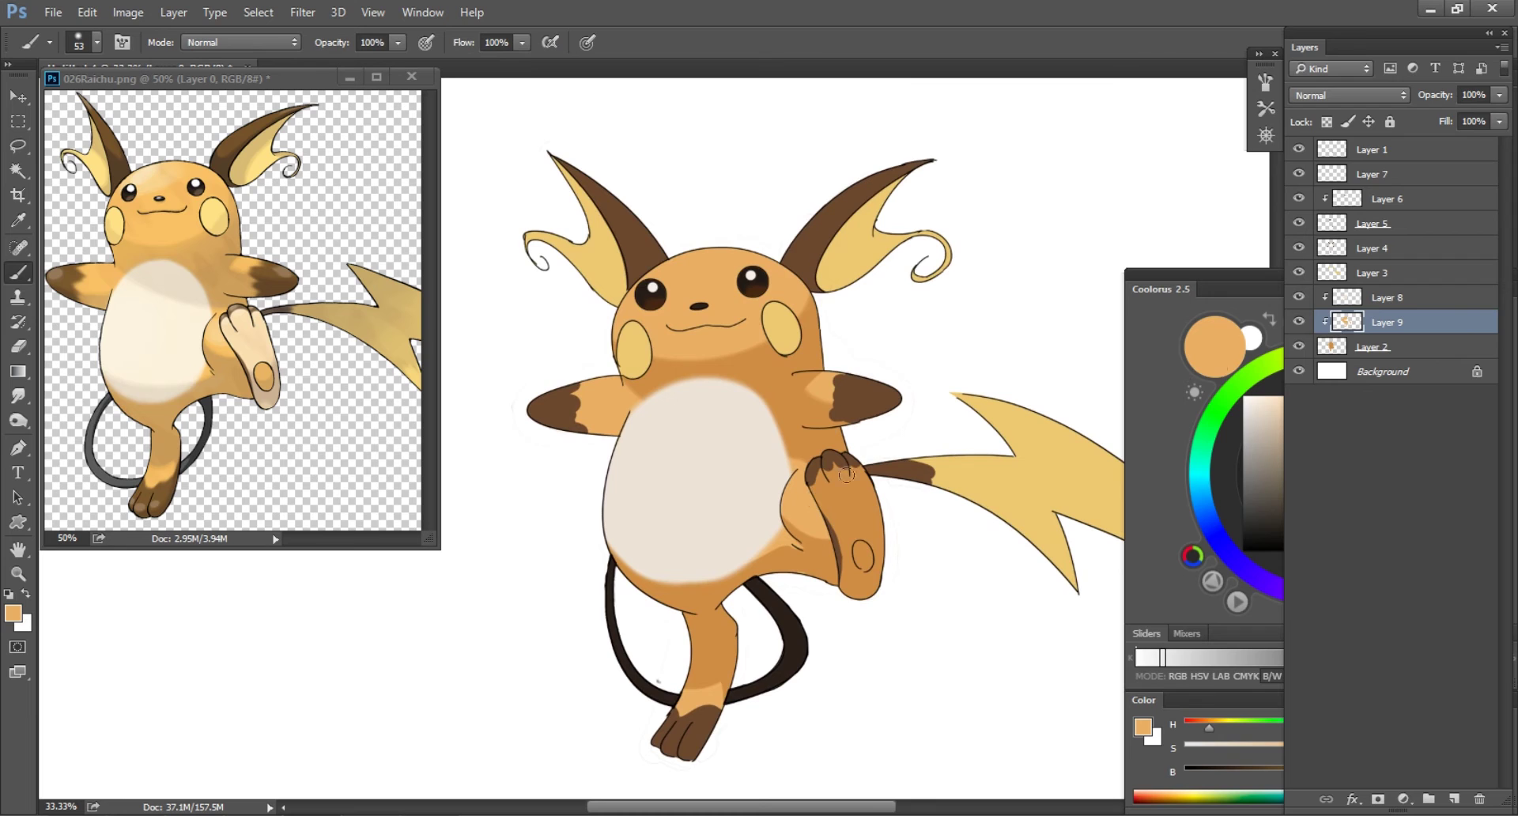
pyautogui.hotkey('ctrl', 'shift', 'n')
pyautogui.press('Return')
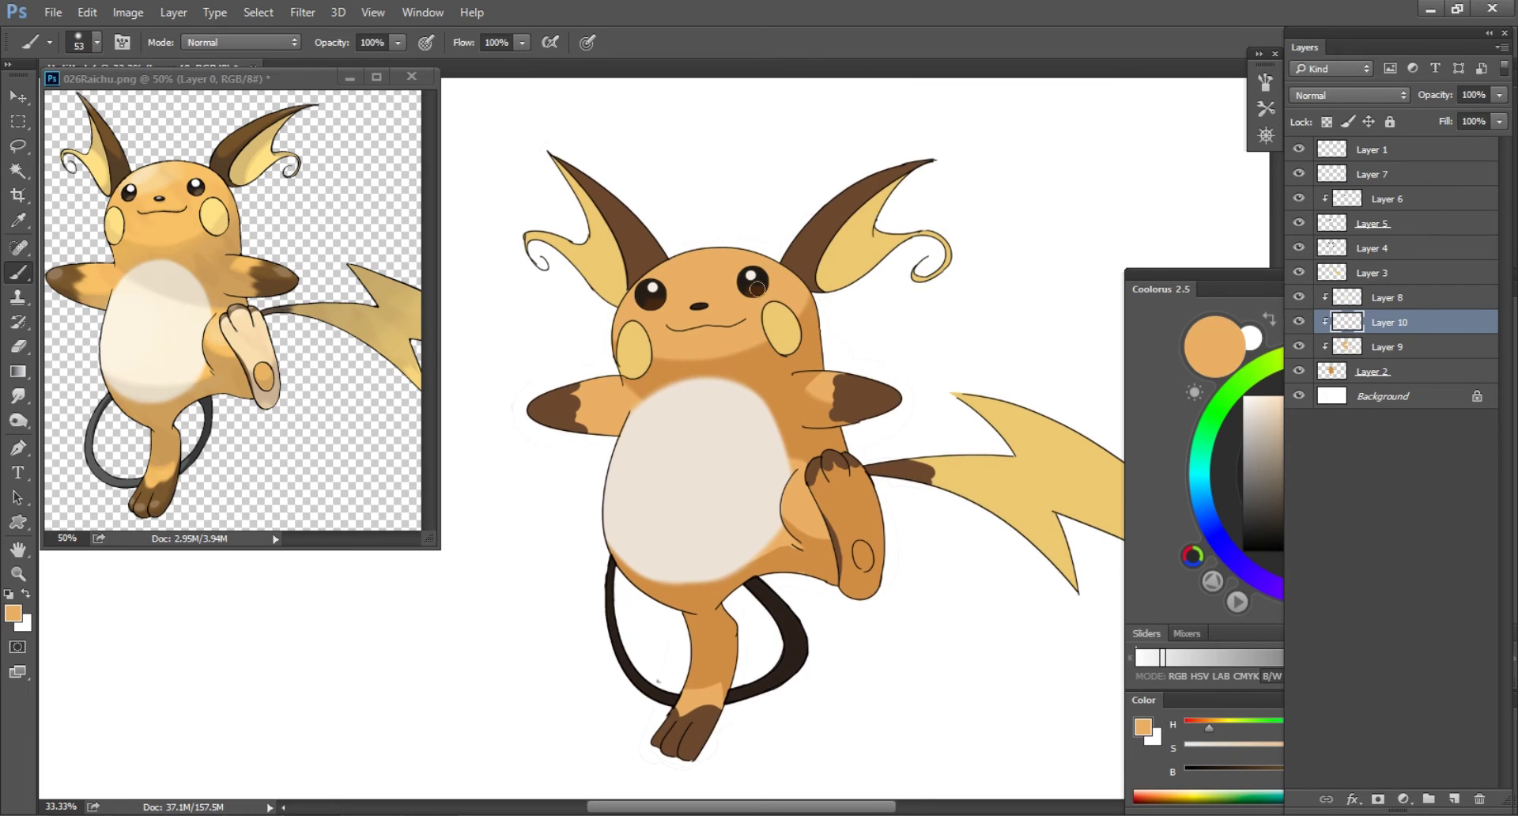
# - Pick a pale peach and paint a soft low-opacity highlight on the forehead
pyautogui.click(1281, 672)
pyautogui.click(1311, 400)
pyautogui.press('g')
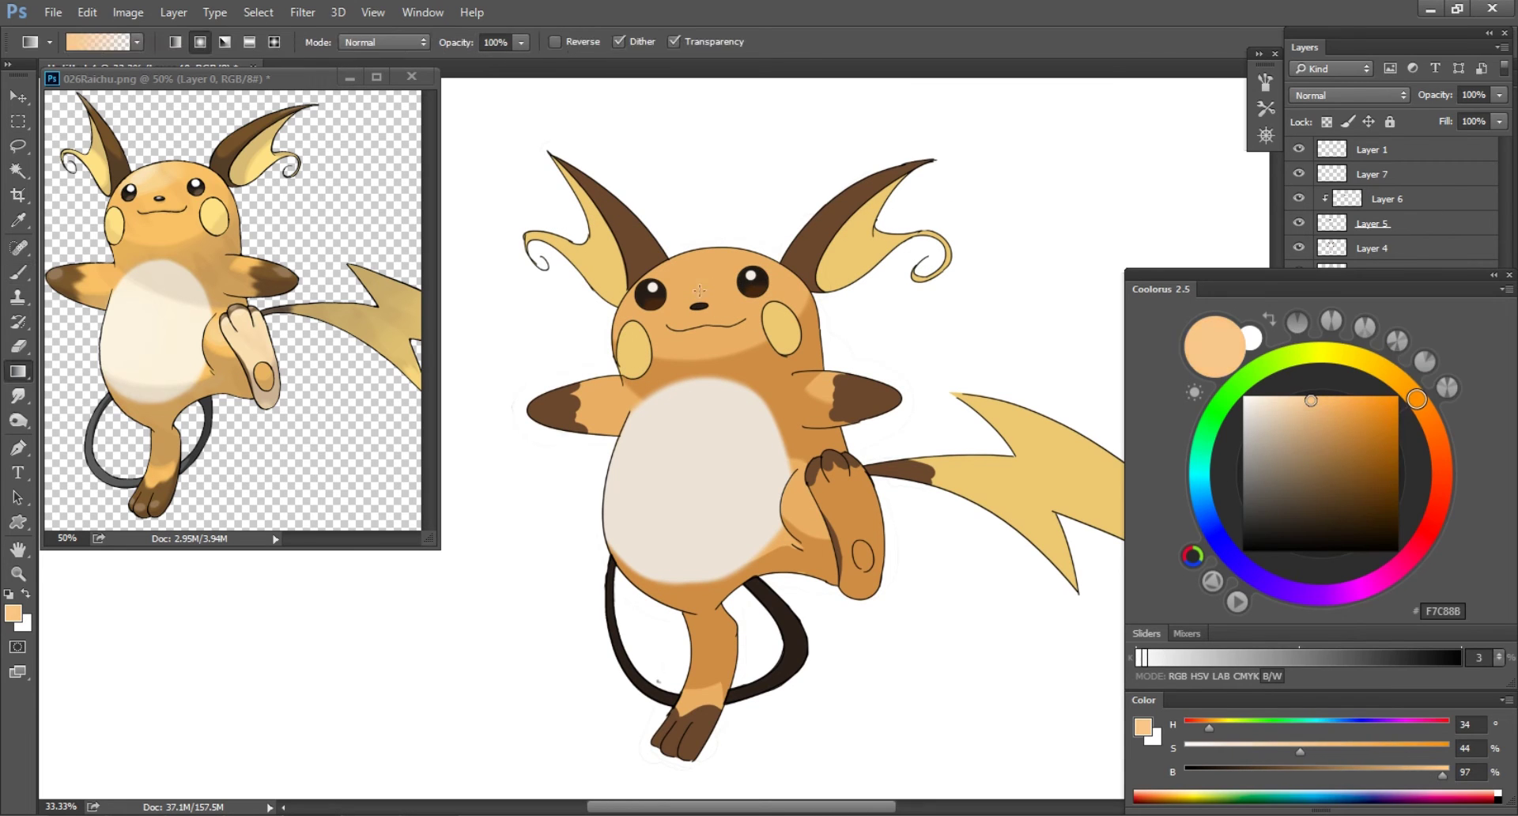
pyautogui.press('b')
pyautogui.moveTo(672, 268); pyautogui.dragTo(706, 253)
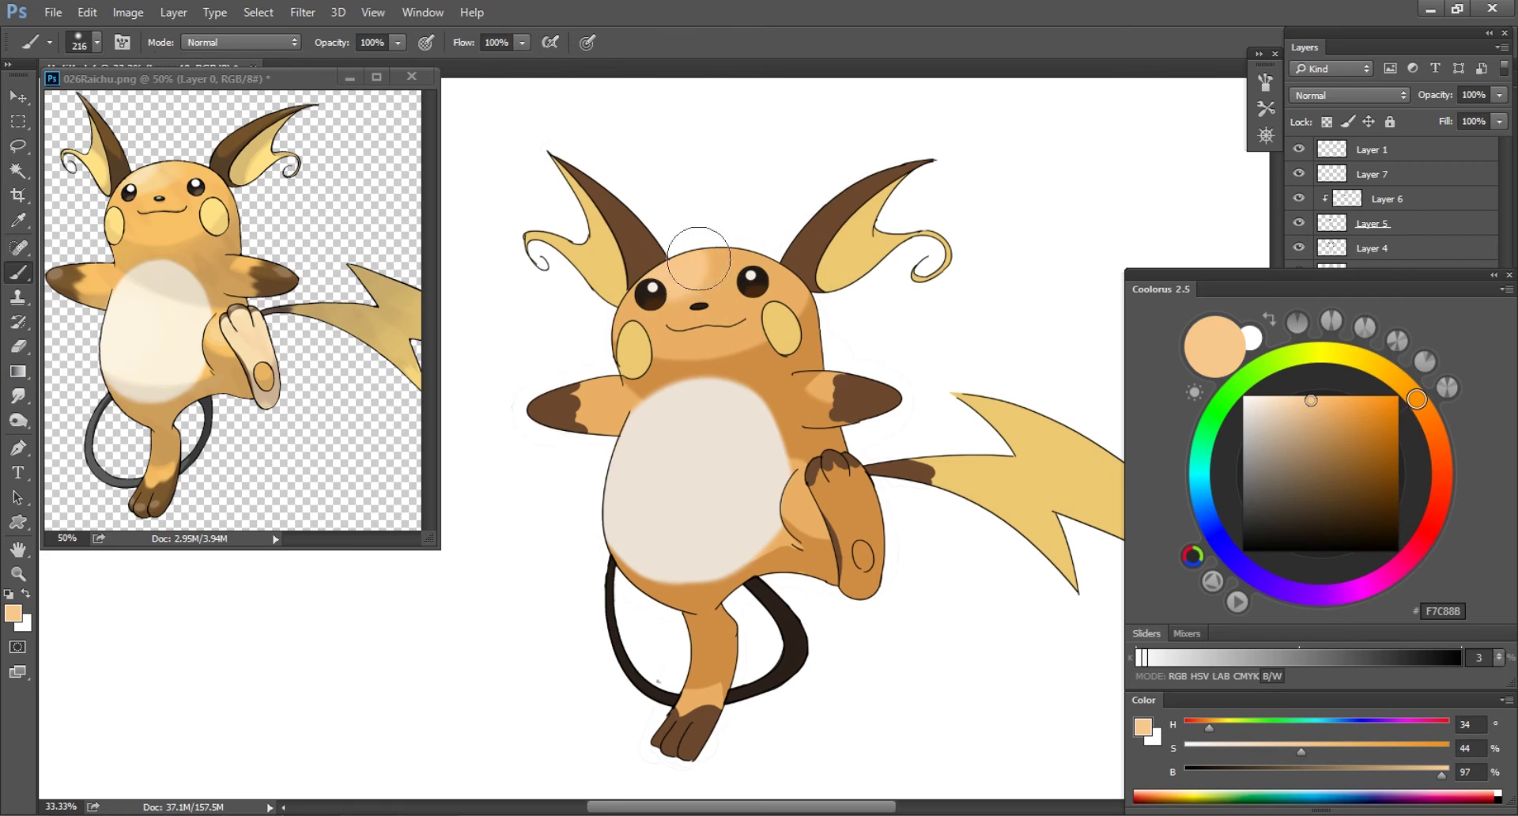
pyautogui.rightClick(696, 261)
pyautogui.press('Escape')
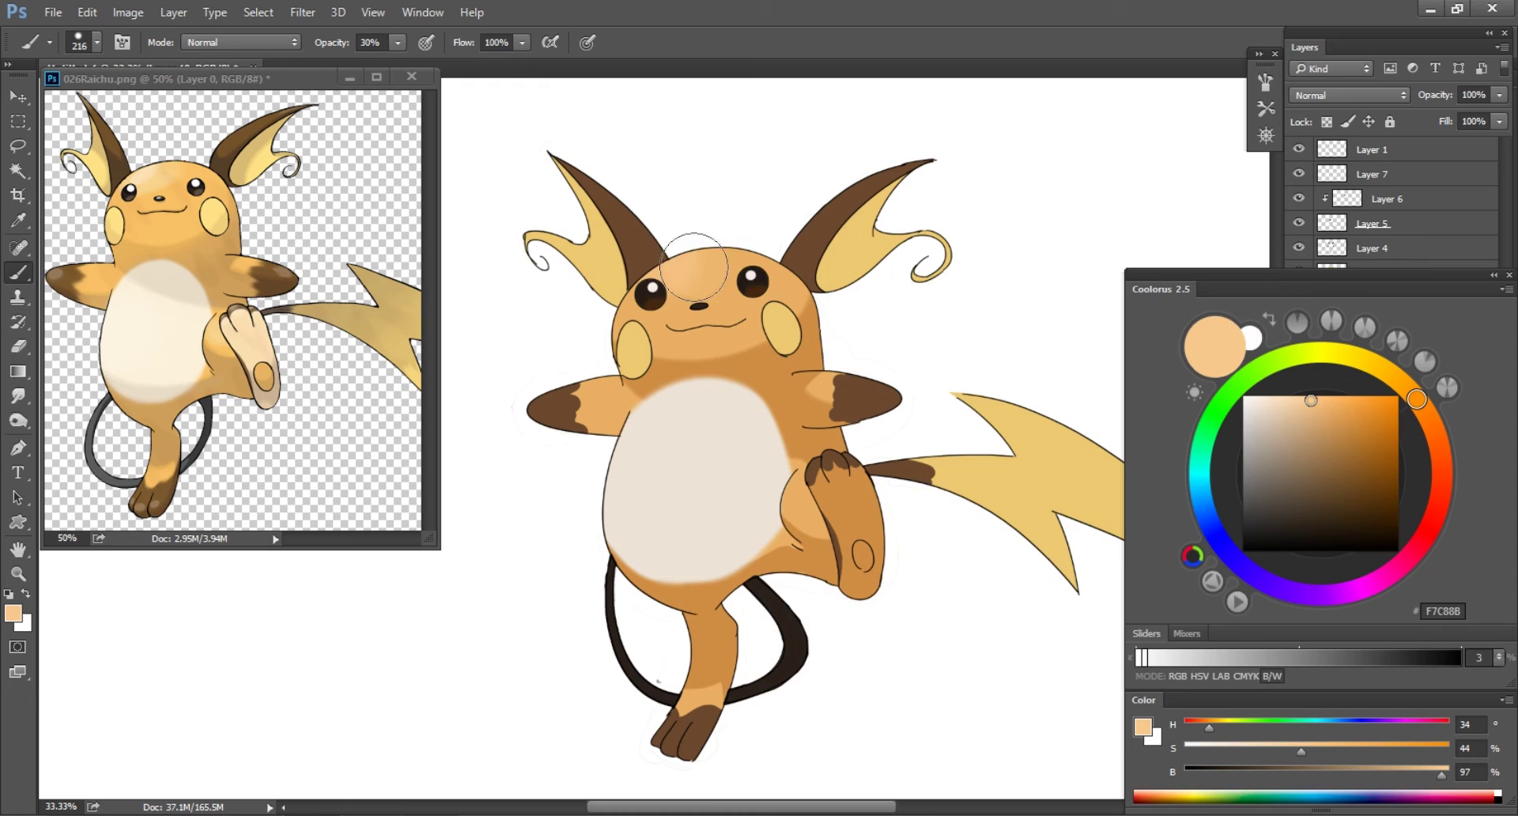
pyautogui.press('g')
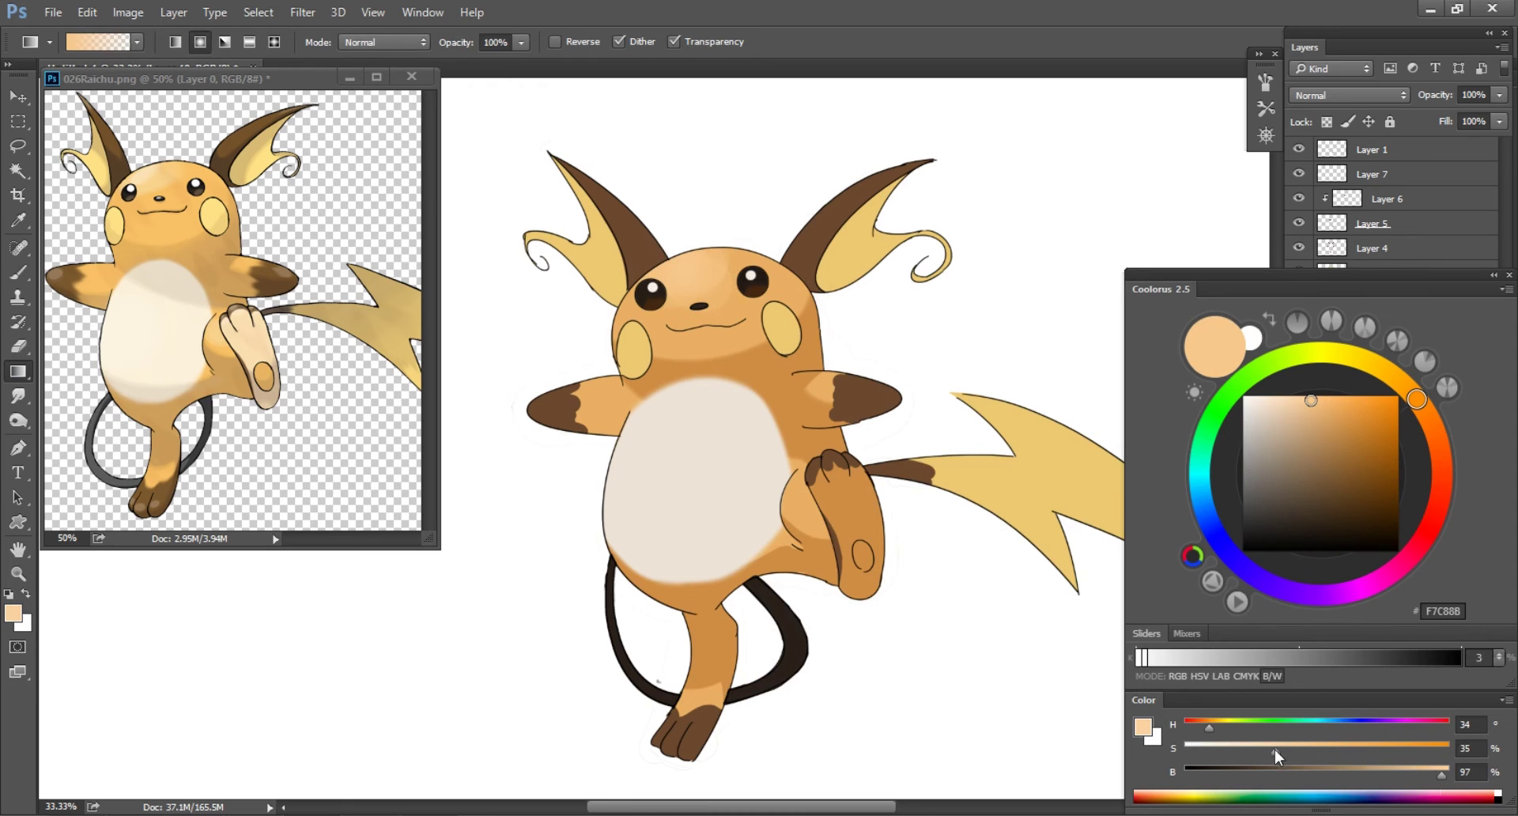
pyautogui.moveTo(1274, 749); pyautogui.dragTo(1272, 750)
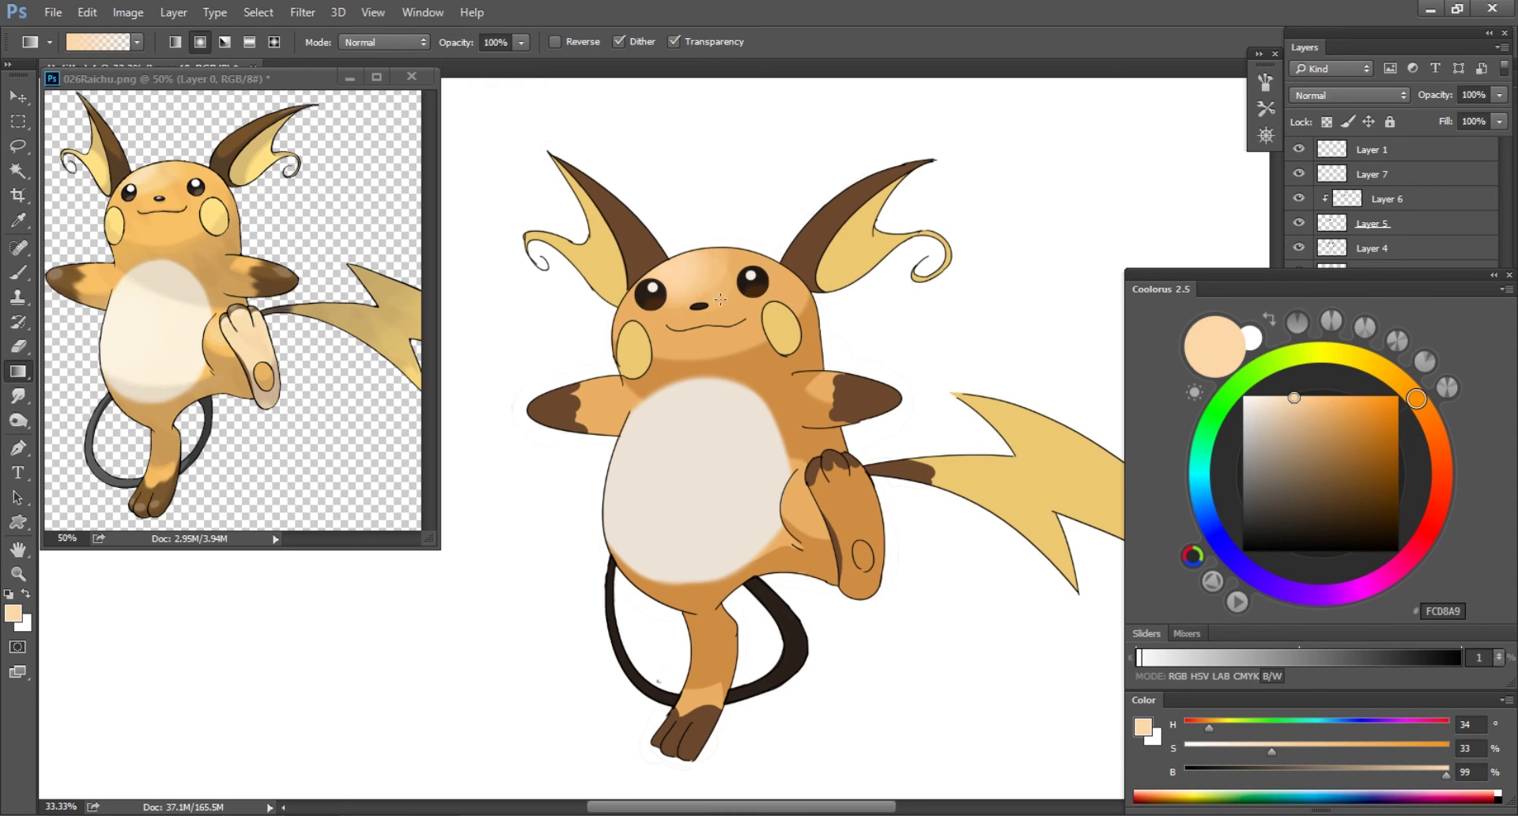
pyautogui.moveTo(716, 537); pyautogui.dragTo(743, 526)
# - Select Layer 9 and erase stray shading edges with an 88 px eraser
pyautogui.keyDown('ctrl'); pyautogui.click(996, 397); pyautogui.keyUp('ctrl')
pyautogui.press('e')
pyautogui.rightClick(615, 430)
pyautogui.click(498, 443)
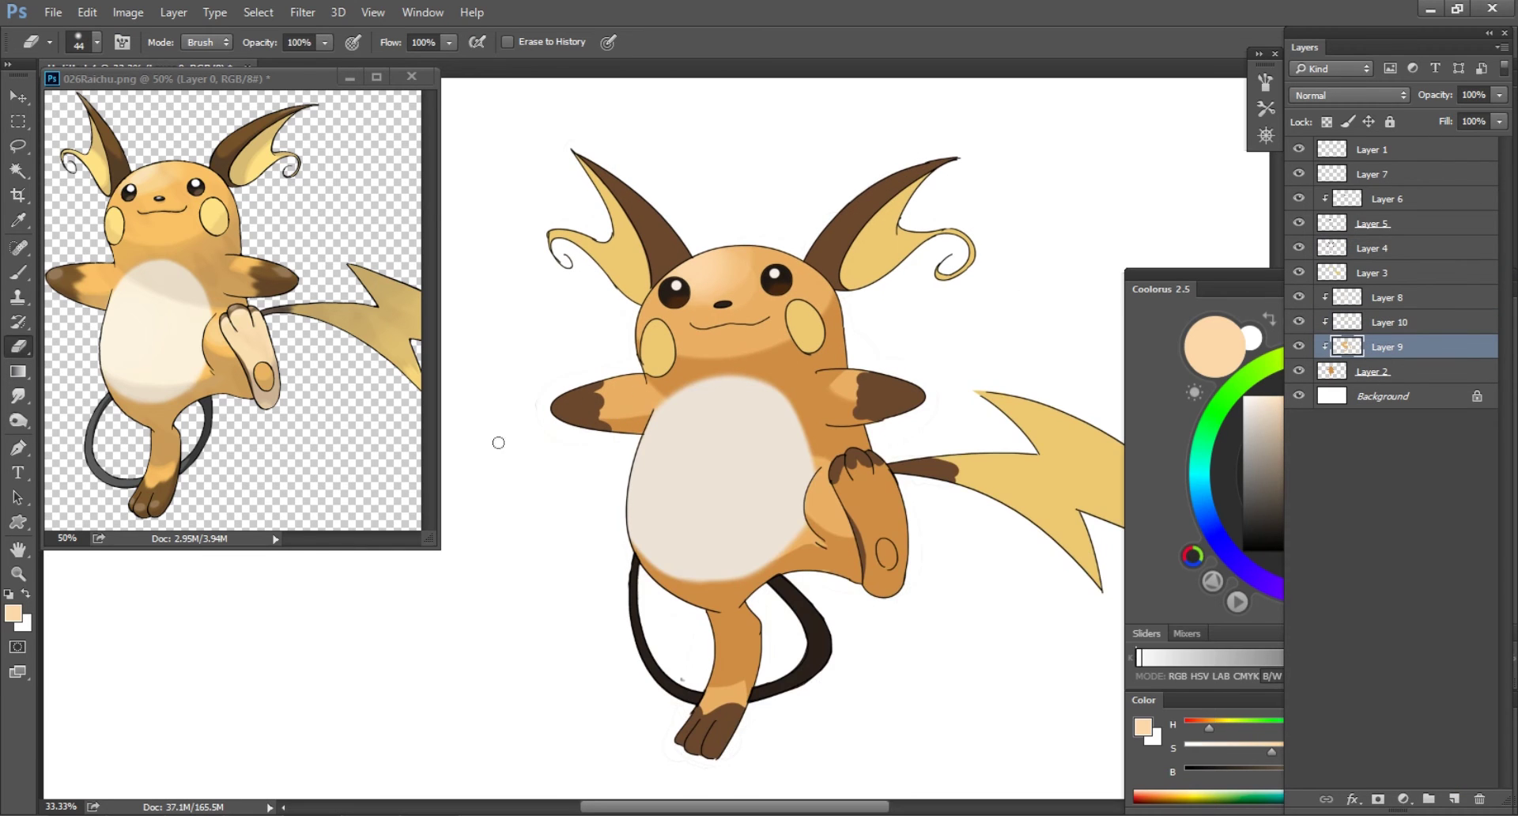
pyautogui.press(']')
pyautogui.press(']')
pyautogui.press(']')
pyautogui.moveTo(587, 486); pyautogui.dragTo(572, 470)
pyautogui.moveTo(1016, 609); pyautogui.dragTo(1019, 607)
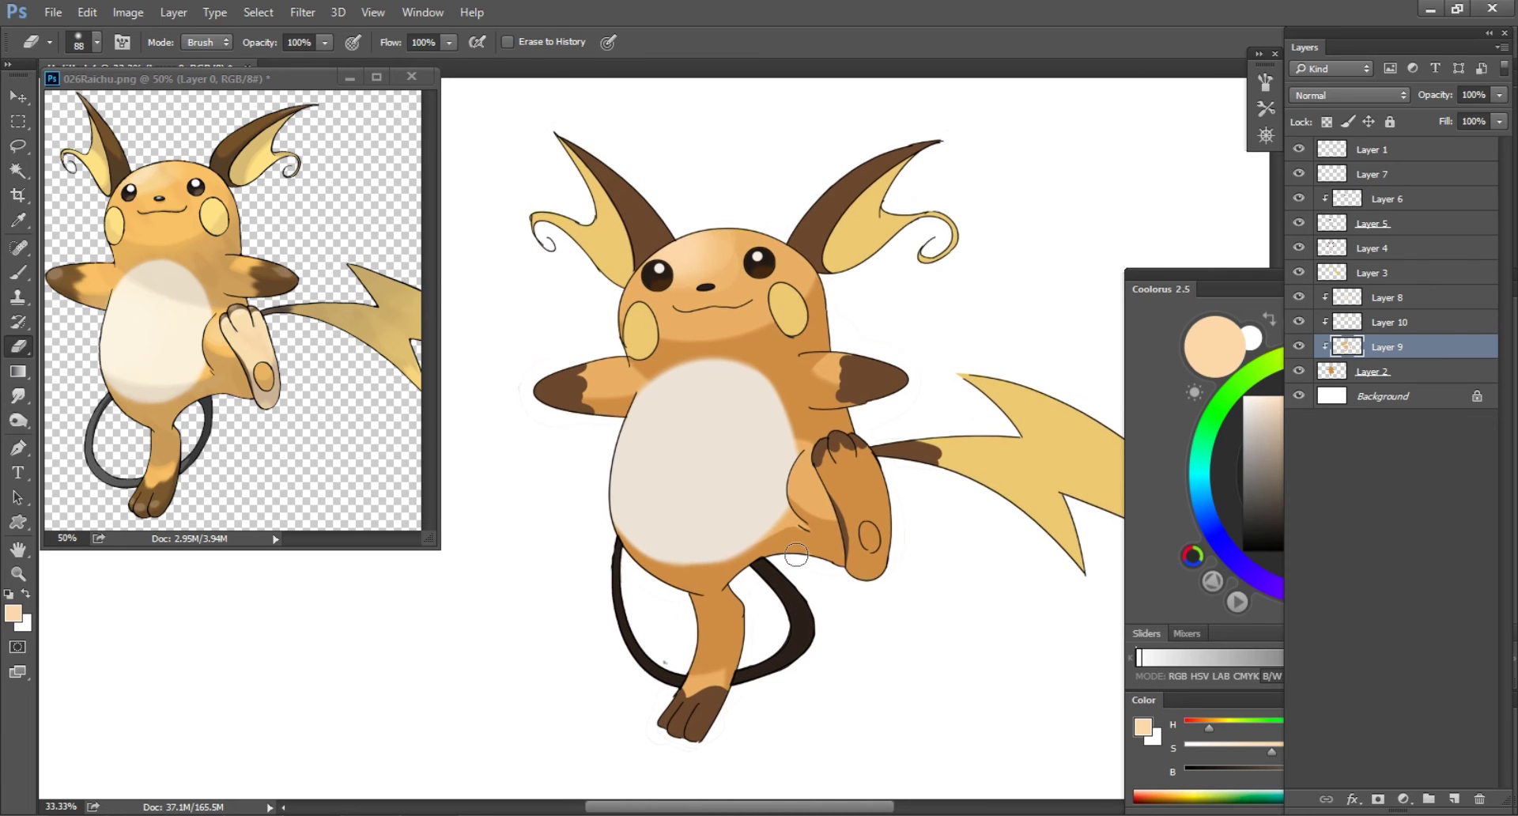
pyautogui.click(1348, 201)
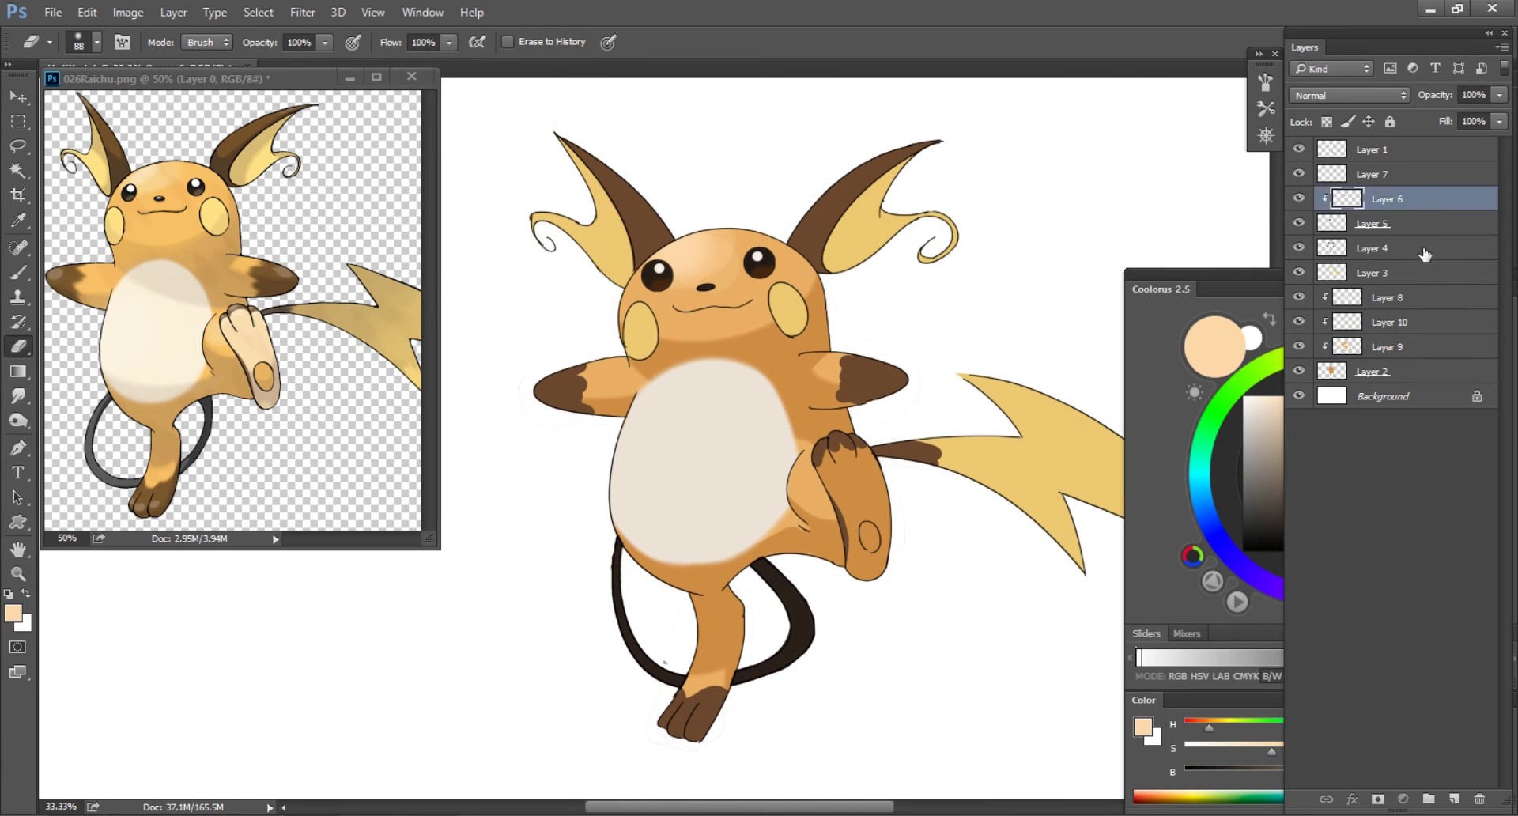
# - Add Layer 11 and clip it onto Layer 8, releasing Layer 8's own clipping
pyautogui.click(1344, 273)
pyautogui.hotkey('ctrl', 'shift', 'n')
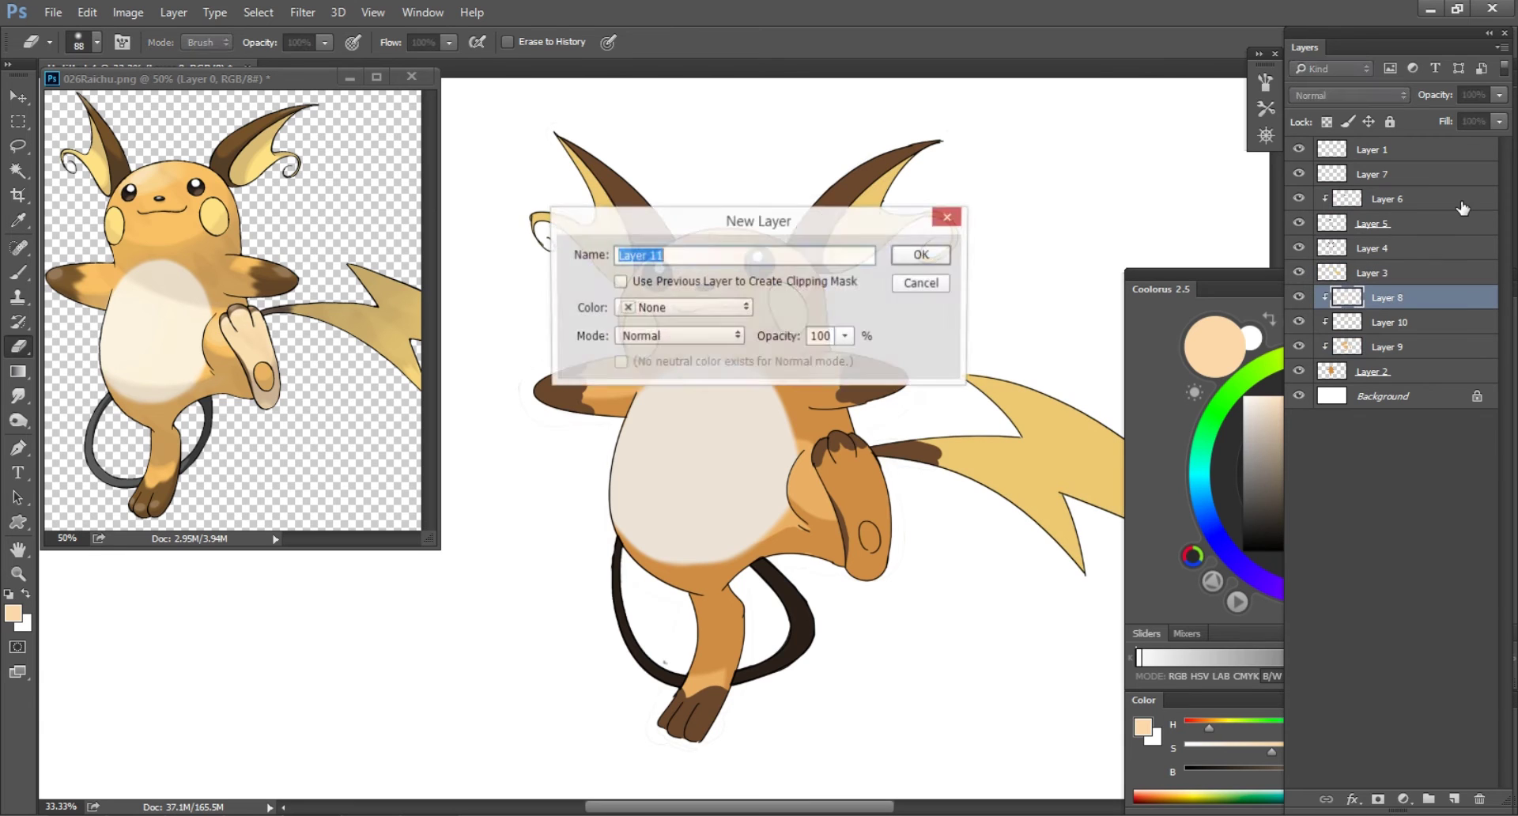
pyautogui.press('Return')
pyautogui.click(1415, 321)
pyautogui.hotkey('ctrl', 'alt', 'g')
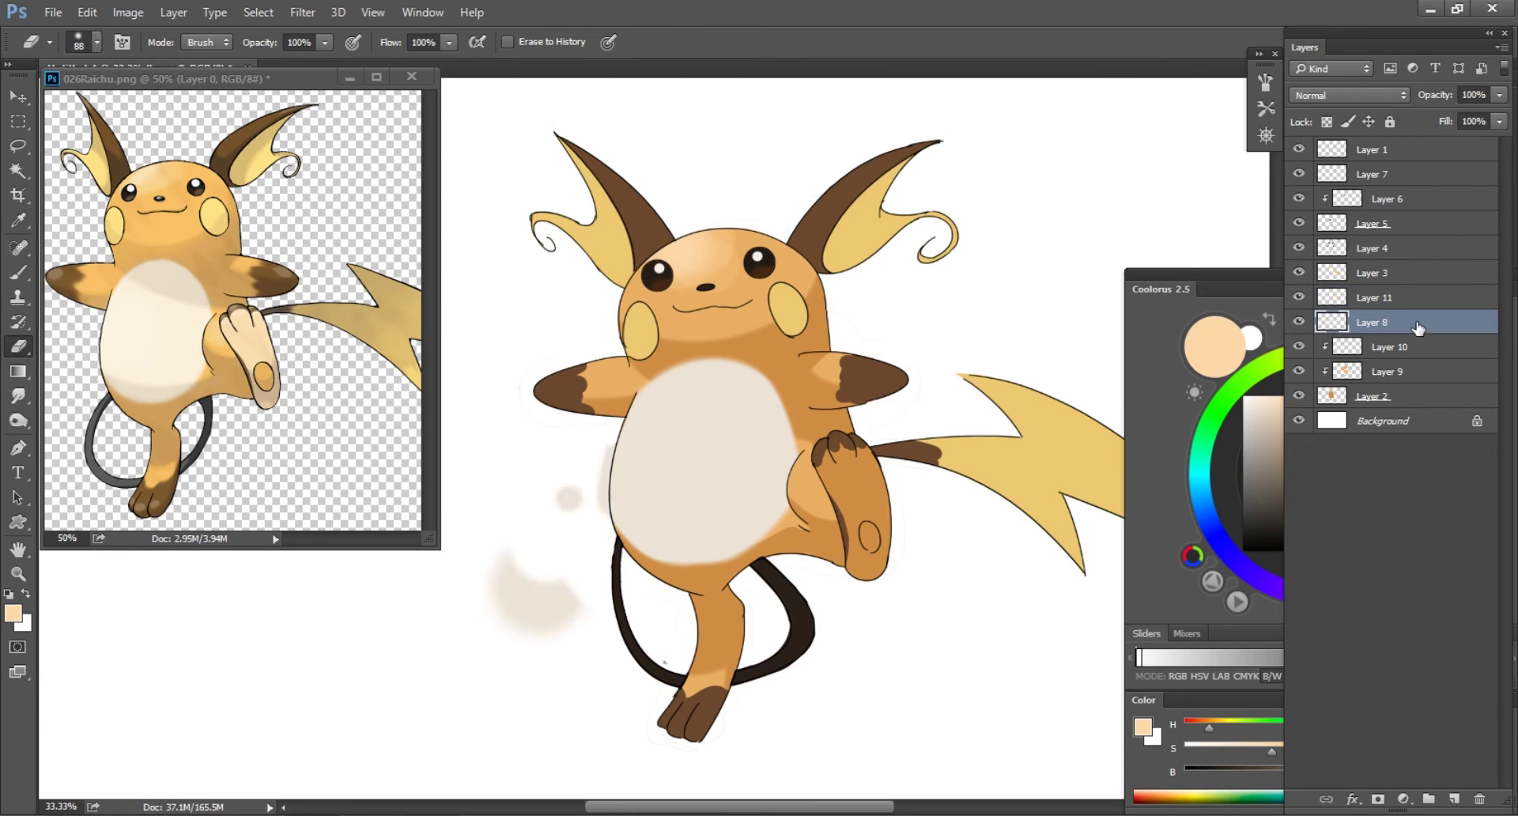
pyautogui.keyDown('alt'); pyautogui.click(1412, 308); pyautogui.keyUp('alt')
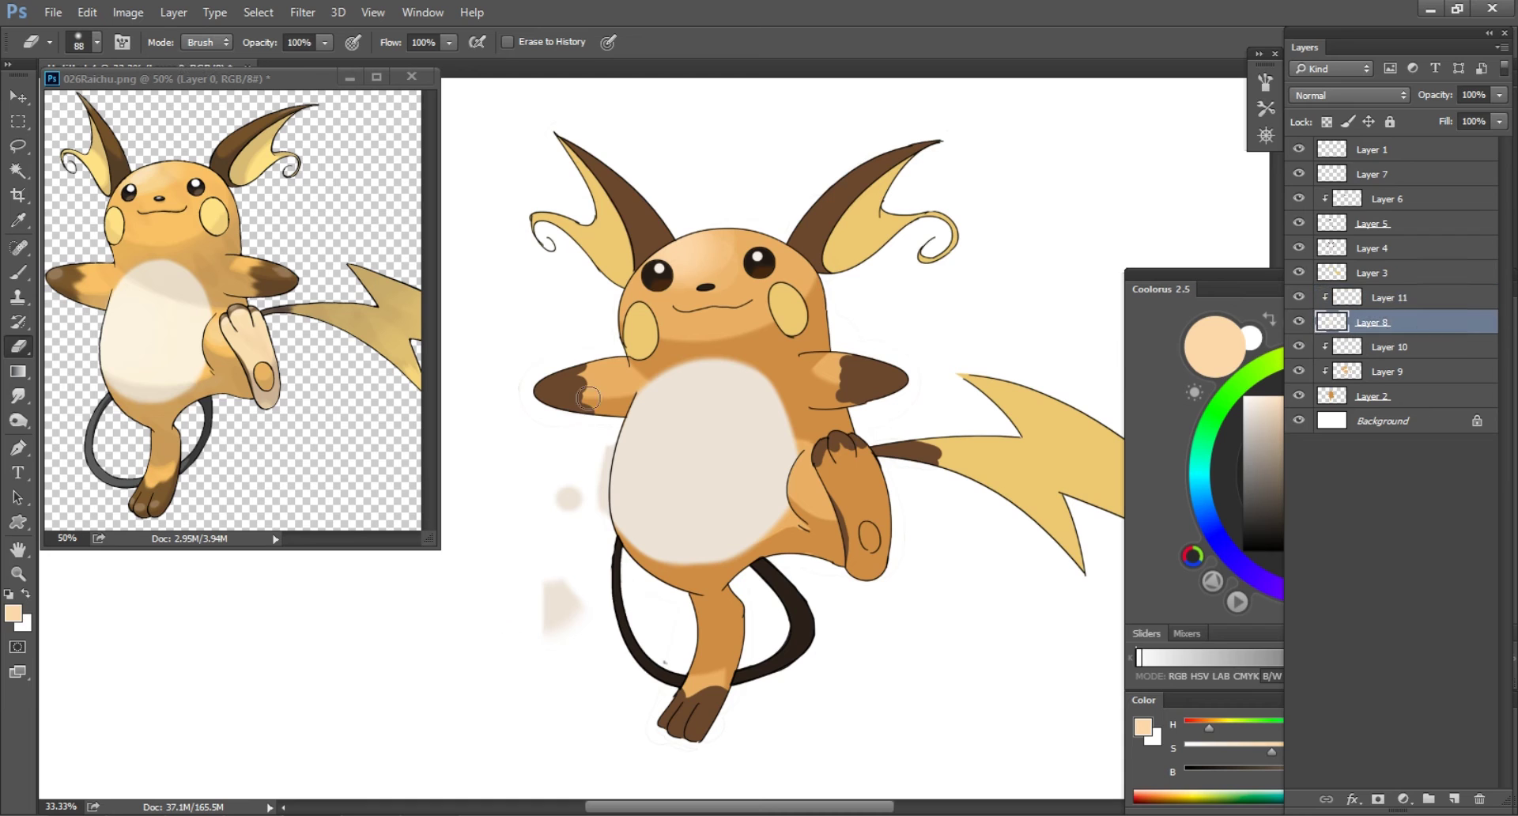
# - Erase the faint stray blobs along the body's left edge
pyautogui.moveTo(570, 551); pyautogui.dragTo(564, 498)
pyautogui.rightClick(593, 491)
pyautogui.press('Return')
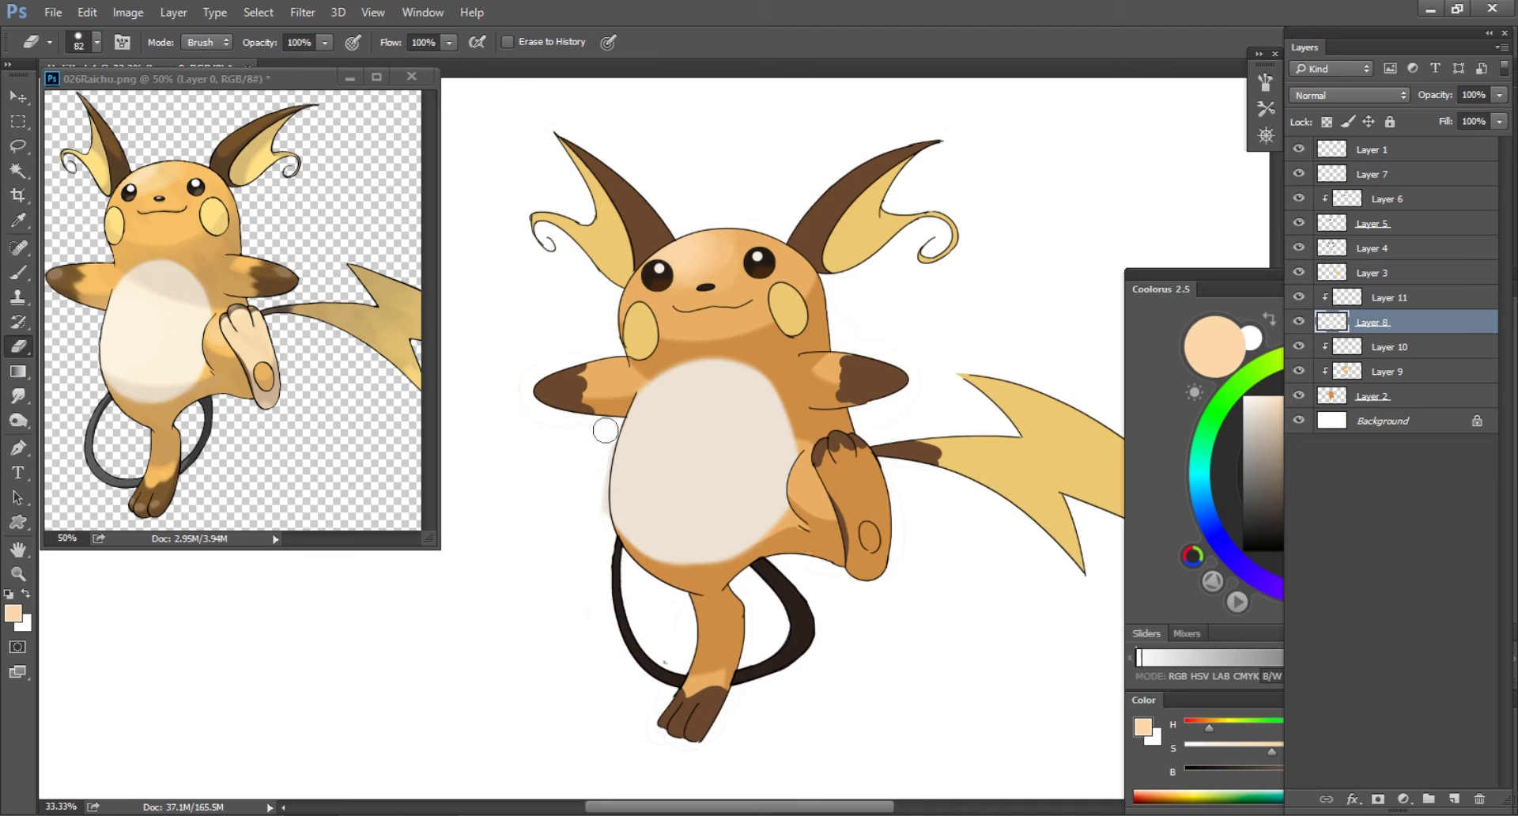
pyautogui.moveTo(602, 533); pyautogui.dragTo(608, 565)
# - Lay a cream FCF4E8 gradient across the belly on the tint layer
pyautogui.hotkey('alt', ']')
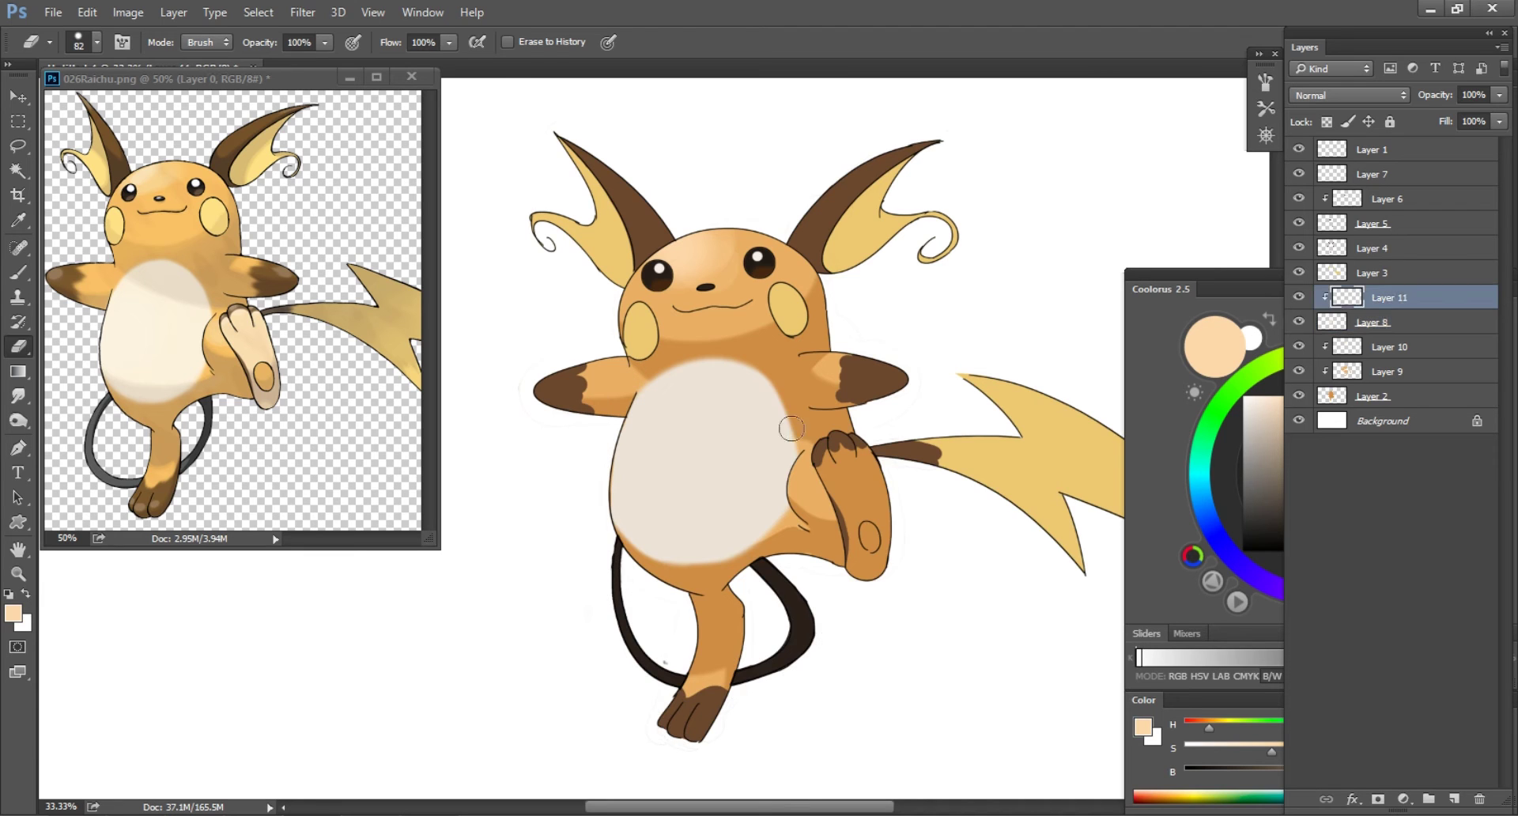
pyautogui.press('g')
pyautogui.click(1255, 398)
pyautogui.moveTo(699, 380)
pyautogui.mouseDown()
pyautogui.moveTo(704, 471)
pyautogui.moveTo(764, 444)
pyautogui.mouseUp()
pyautogui.hotkey('ctrl', 'z')
pyautogui.hotkey('ctrl', 'z')
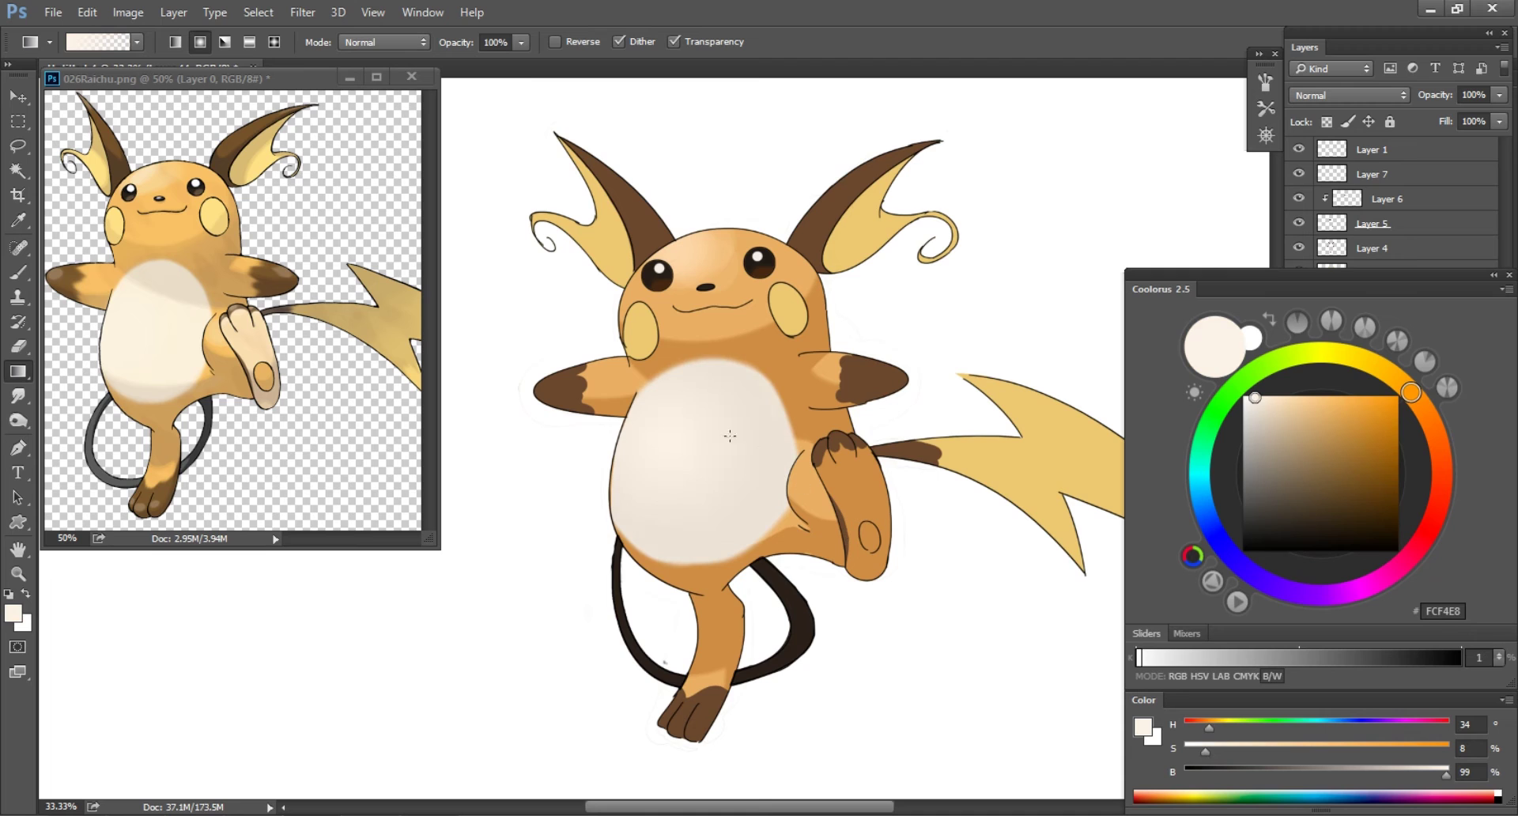
# - Choose muted cream DED1C1 at full opacity and paint across the upper belly
pyautogui.press('e')
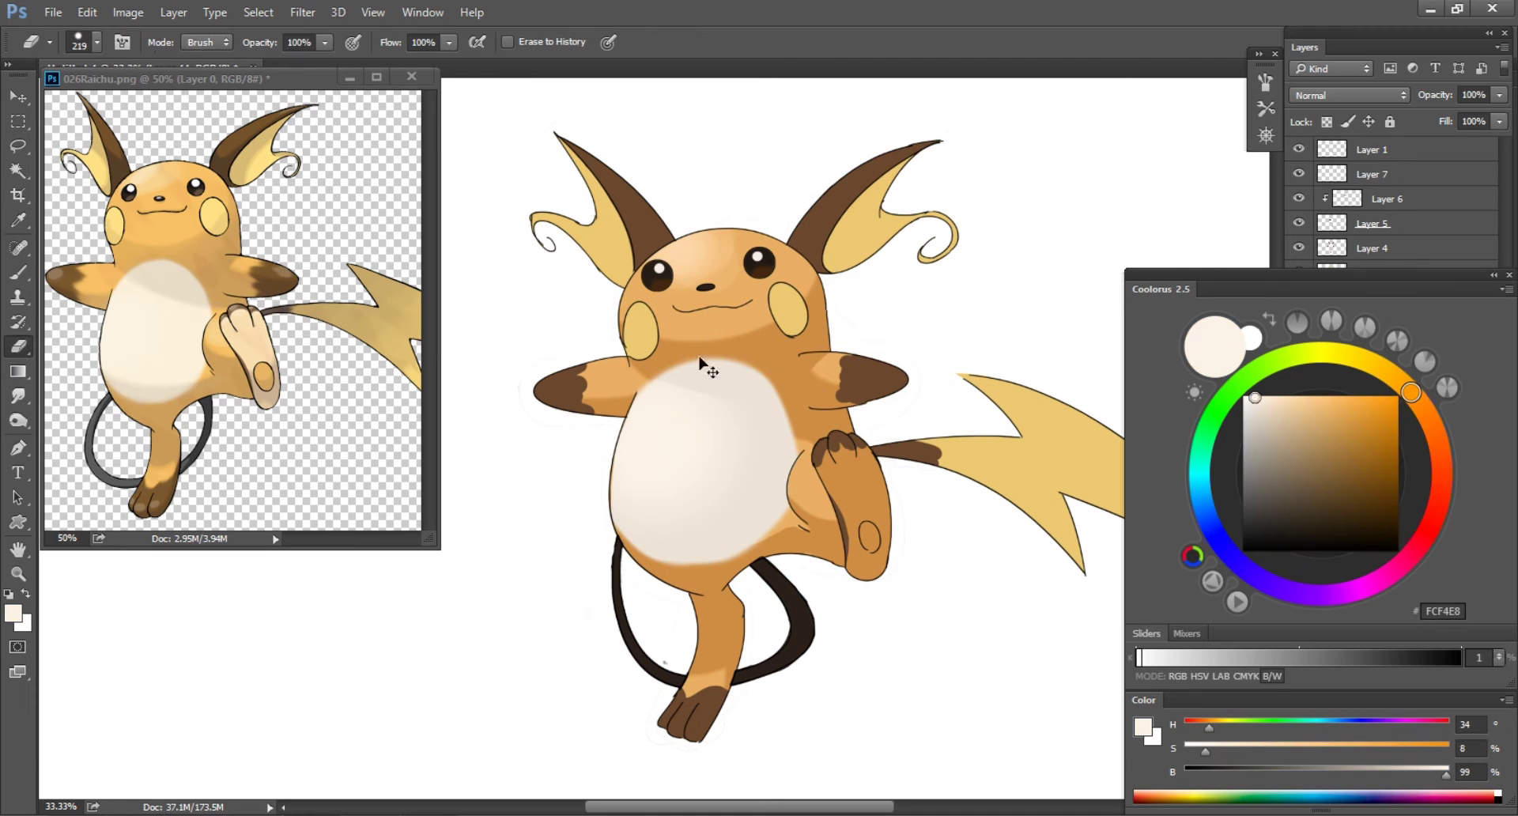
pyautogui.rightClick(757, 365)
pyautogui.press('Return')
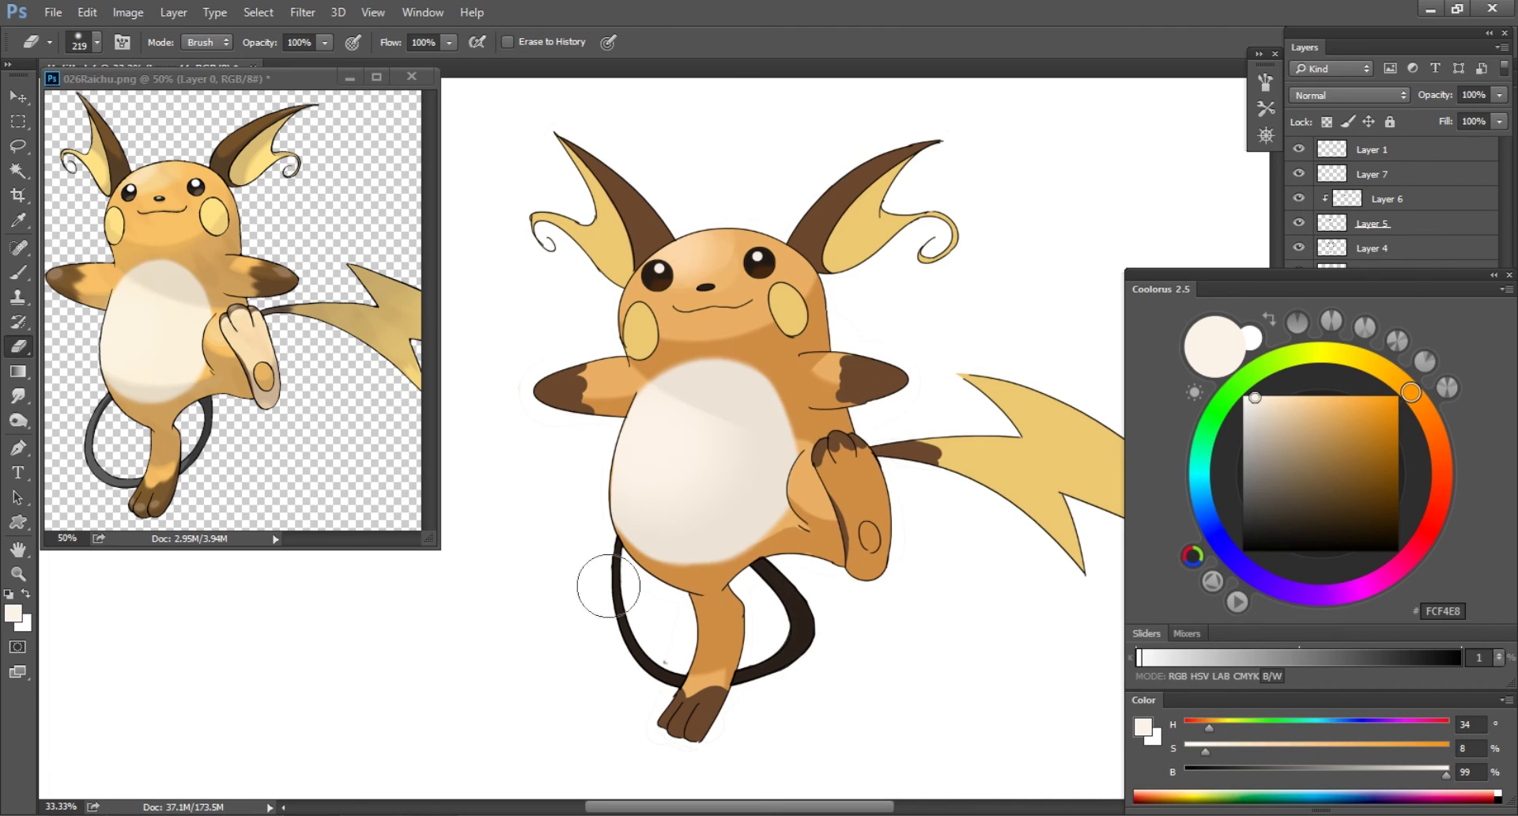
pyautogui.press('b')
pyautogui.moveTo(1445, 772); pyautogui.dragTo(1411, 778)
pyautogui.click(1215, 743)
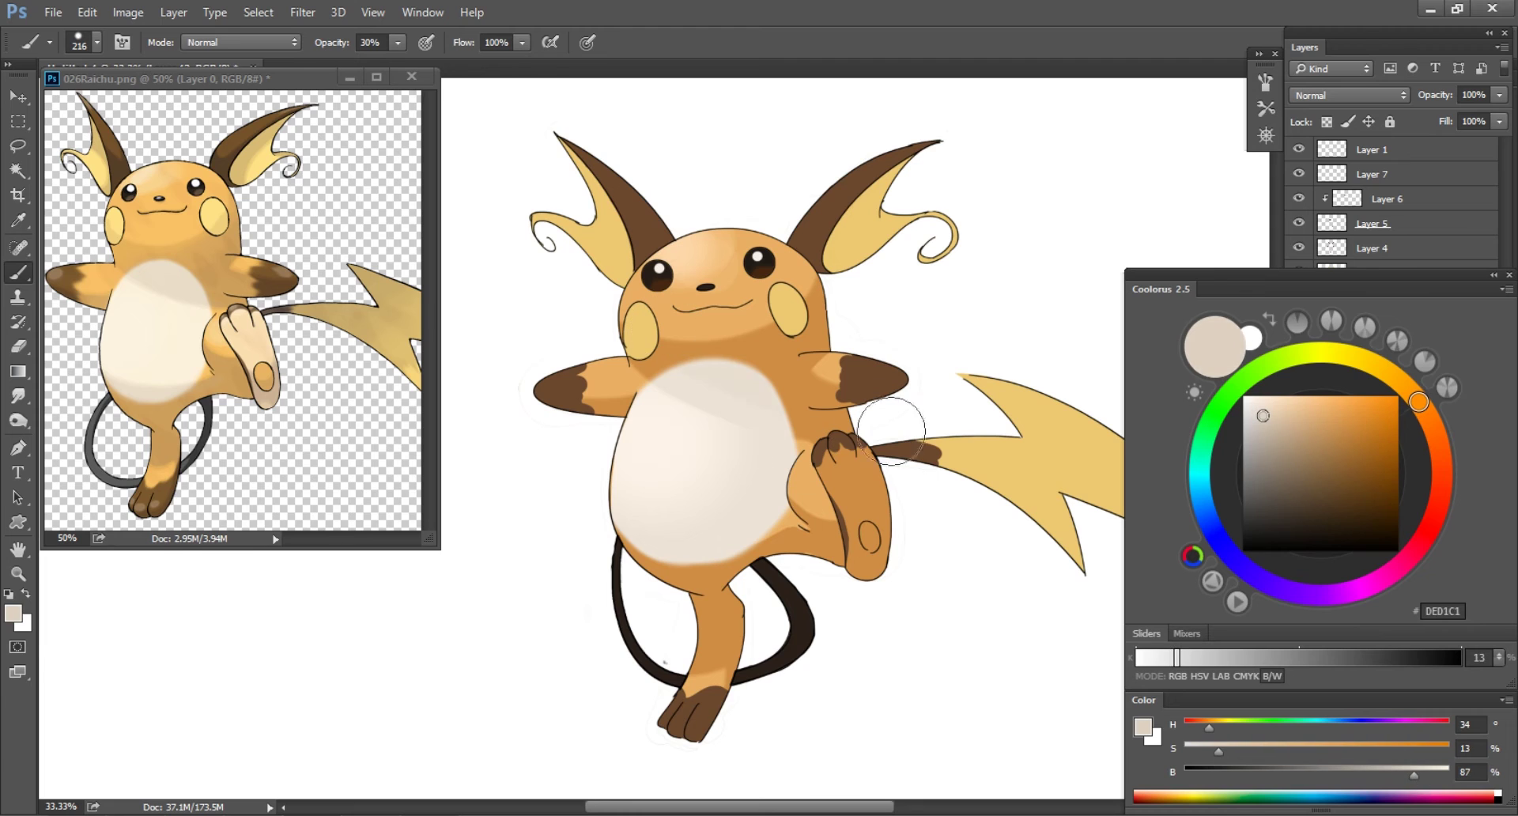
pyautogui.press('0')
pyautogui.moveTo(695, 391); pyautogui.dragTo(860, 409)
# - Shade the raised thigh at 40% opacity and add a new layer above Layer 10
pyautogui.rightClick(860, 409)
pyautogui.press('Escape')
pyautogui.press('4')
pyautogui.moveTo(798, 565); pyautogui.dragTo(813, 569)
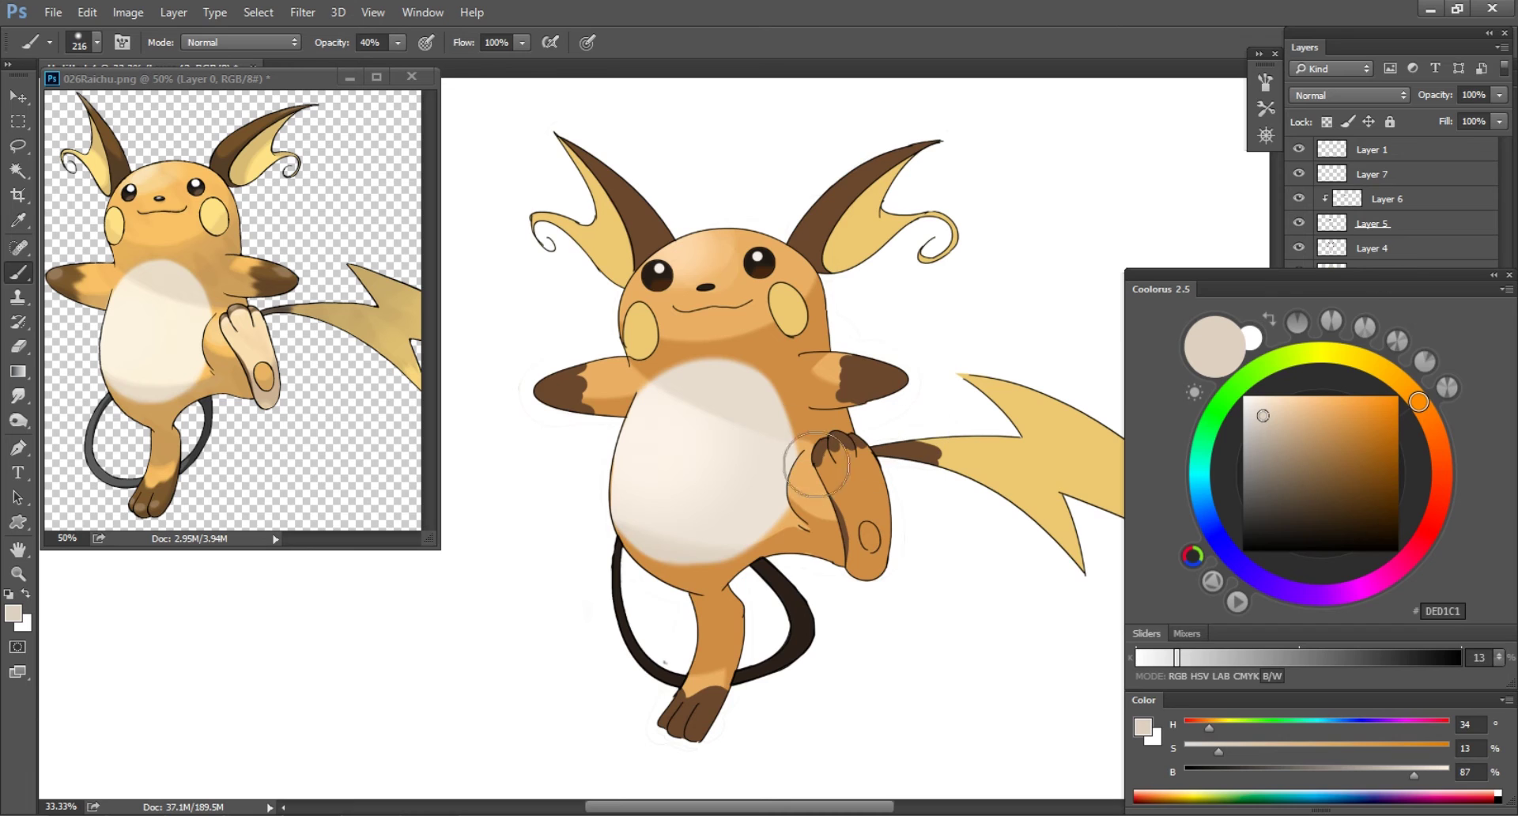
pyautogui.click(1392, 224)
pyautogui.click(1391, 372)
pyautogui.hotkey('ctrl', 'shift', 'alt', 'n')
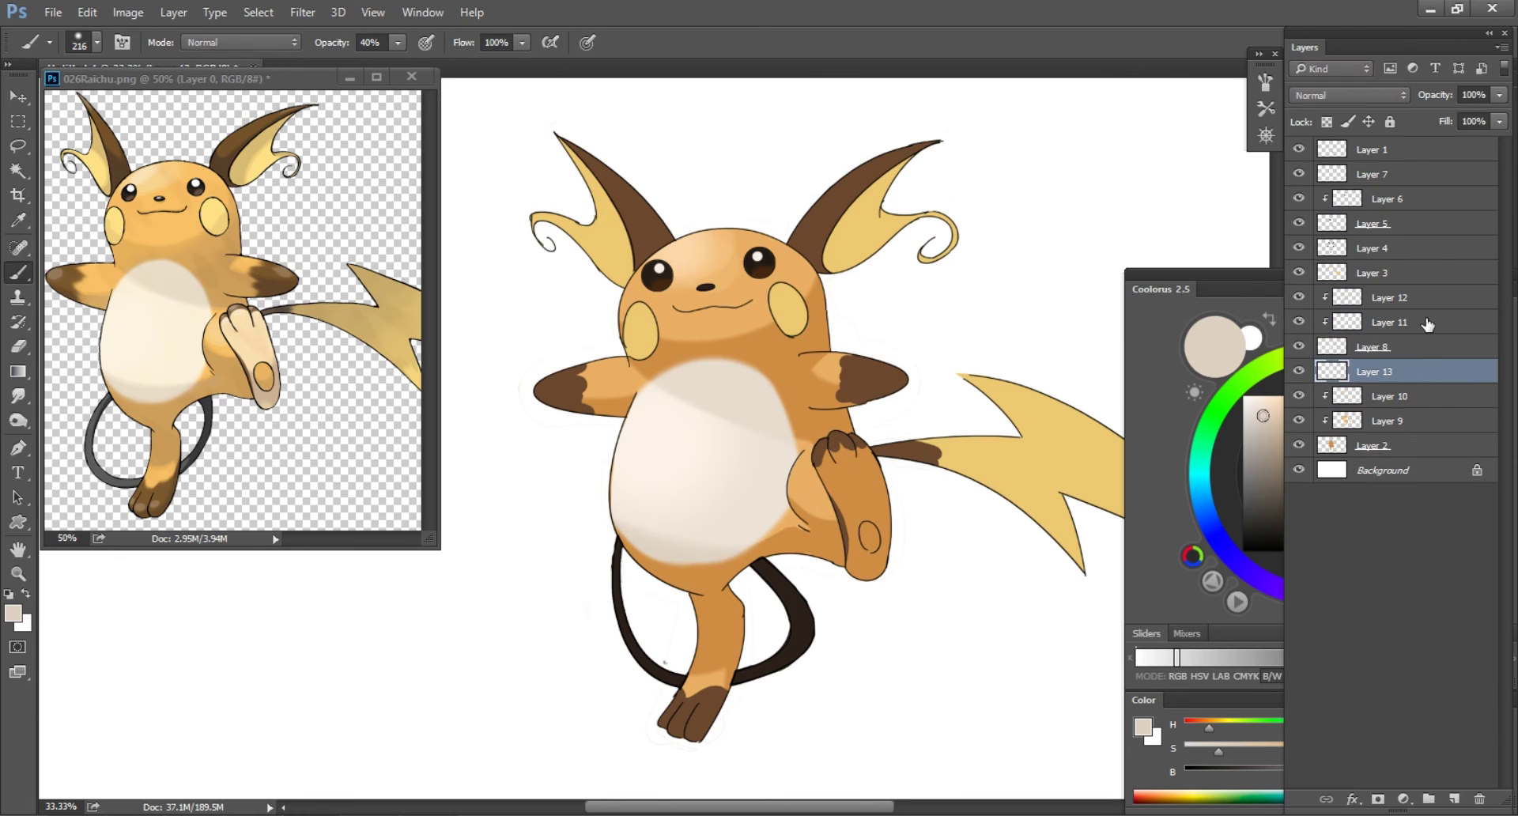
# - Lay a light peach gradient over the raised thigh and erase it off the toes
pyautogui.keyDown('alt'); pyautogui.click(683, 255); pyautogui.keyUp('alt')
pyautogui.press('g')
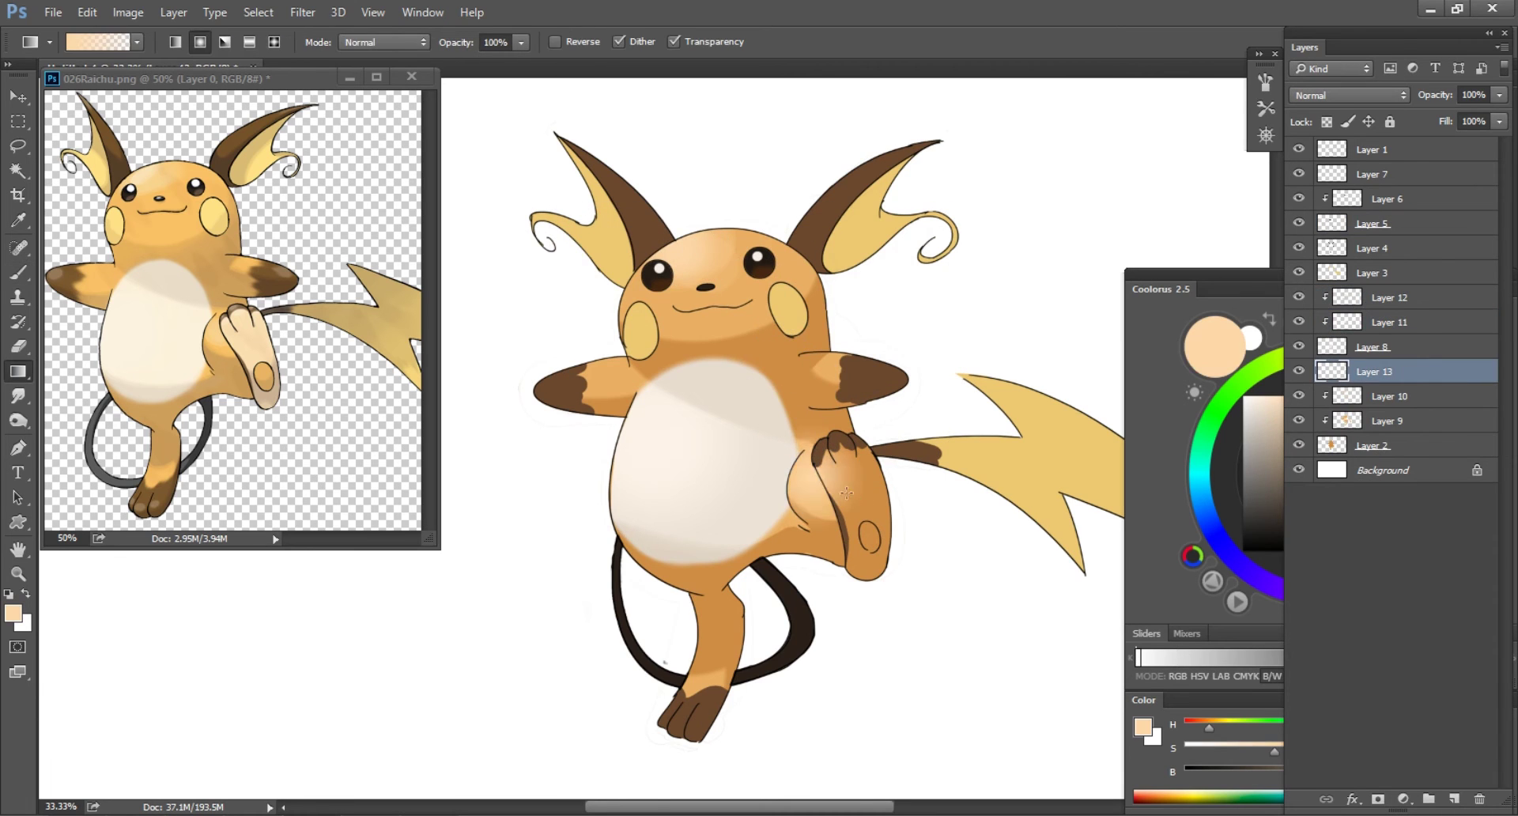
pyautogui.moveTo(818, 462); pyautogui.dragTo(855, 496)
pyautogui.hotkey('ctrl', '+')
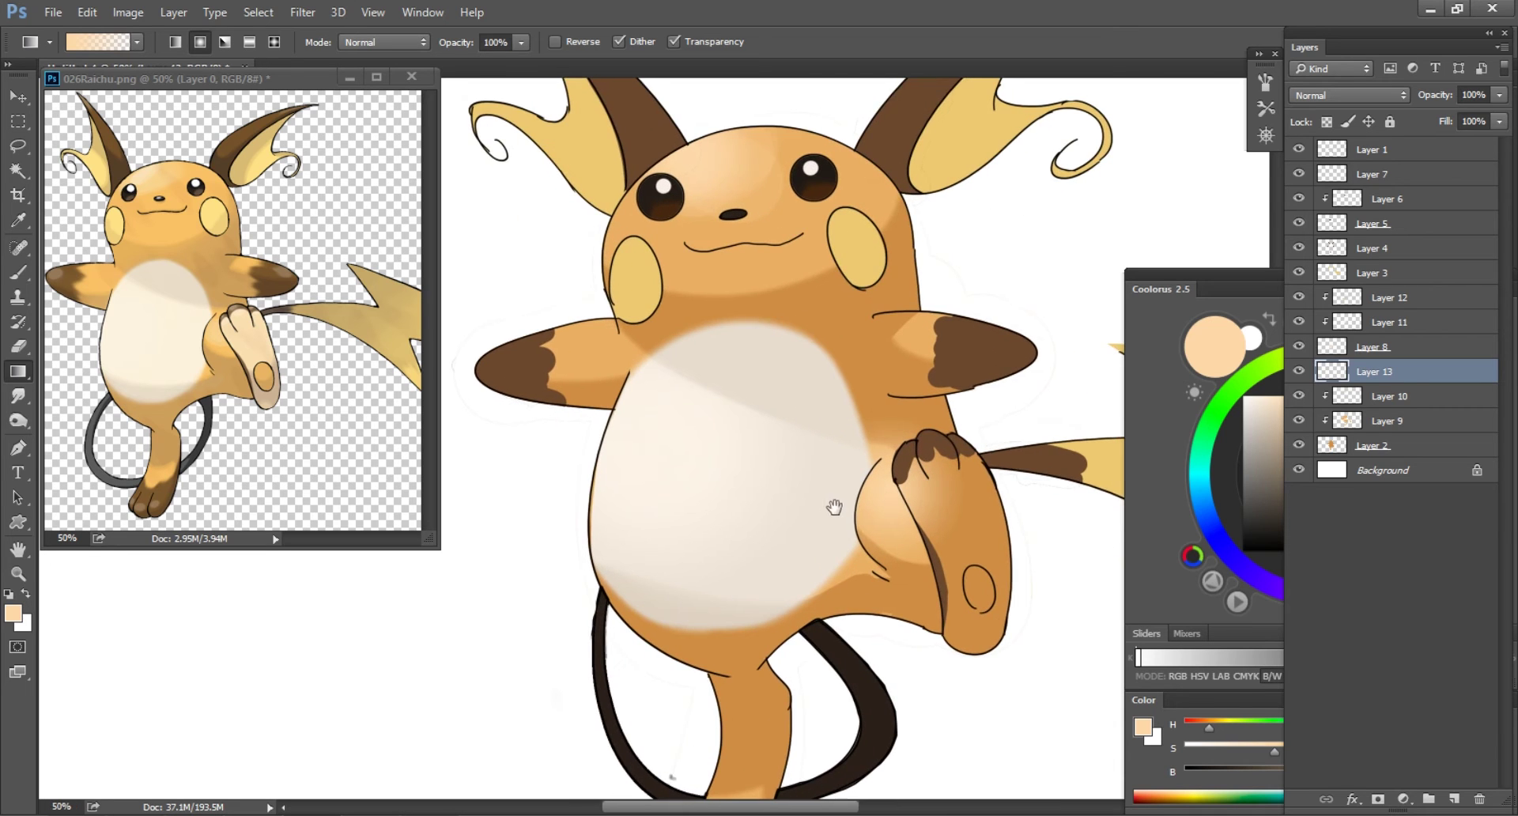
pyautogui.press('e')
pyautogui.rightClick(967, 482)
pyautogui.press('Escape')
pyautogui.click(967, 482)
pyautogui.press('[')
pyautogui.press('[')
pyautogui.press('[')
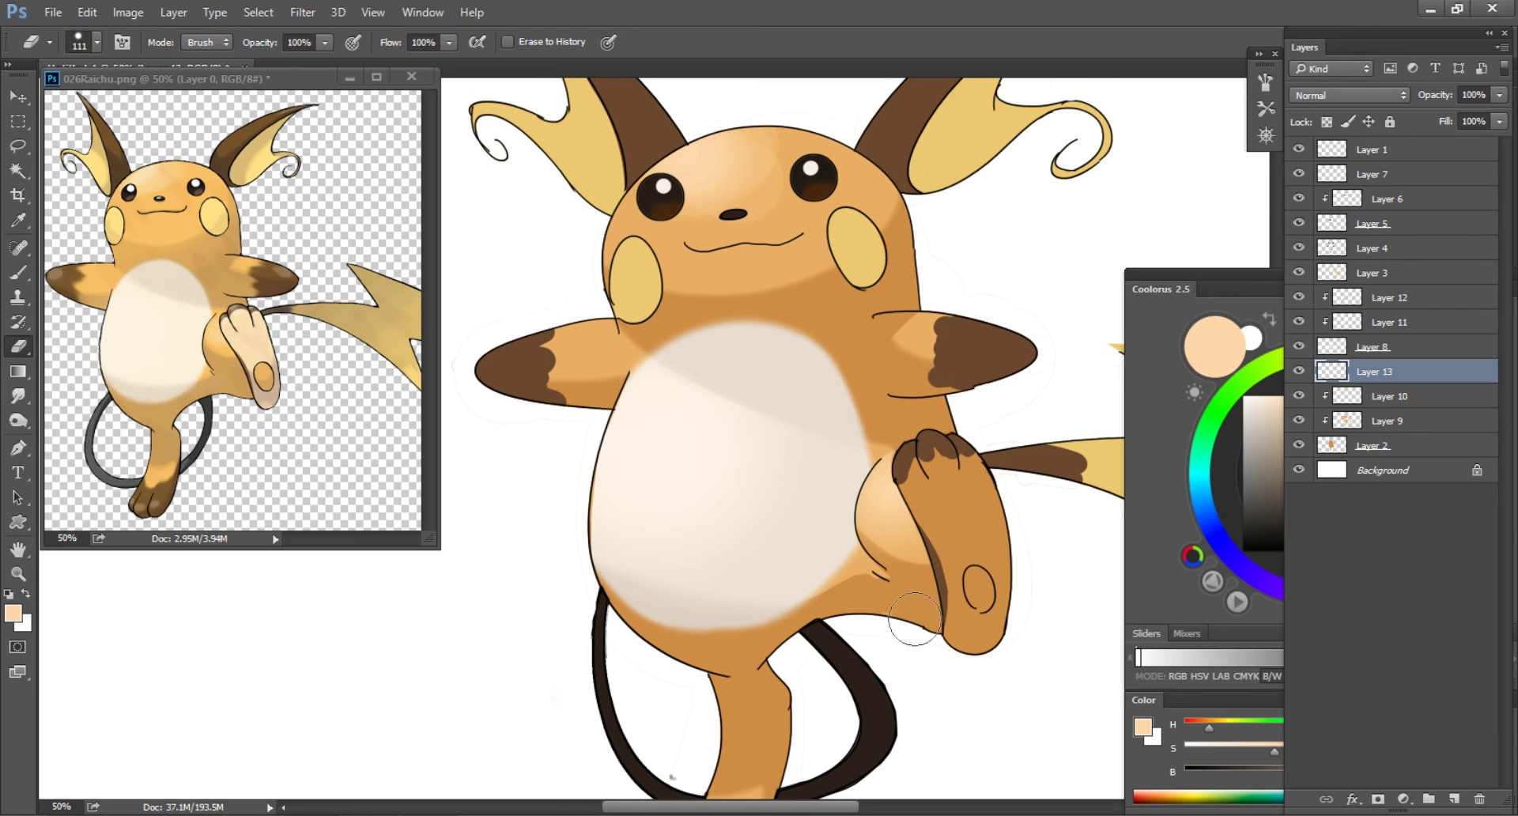
# - Select Layer 3, sample the tail's yellow, and start a new layer above it
pyautogui.hotkey('ctrl', '-')
pyautogui.moveTo(895, 641); pyautogui.dragTo(883, 545)
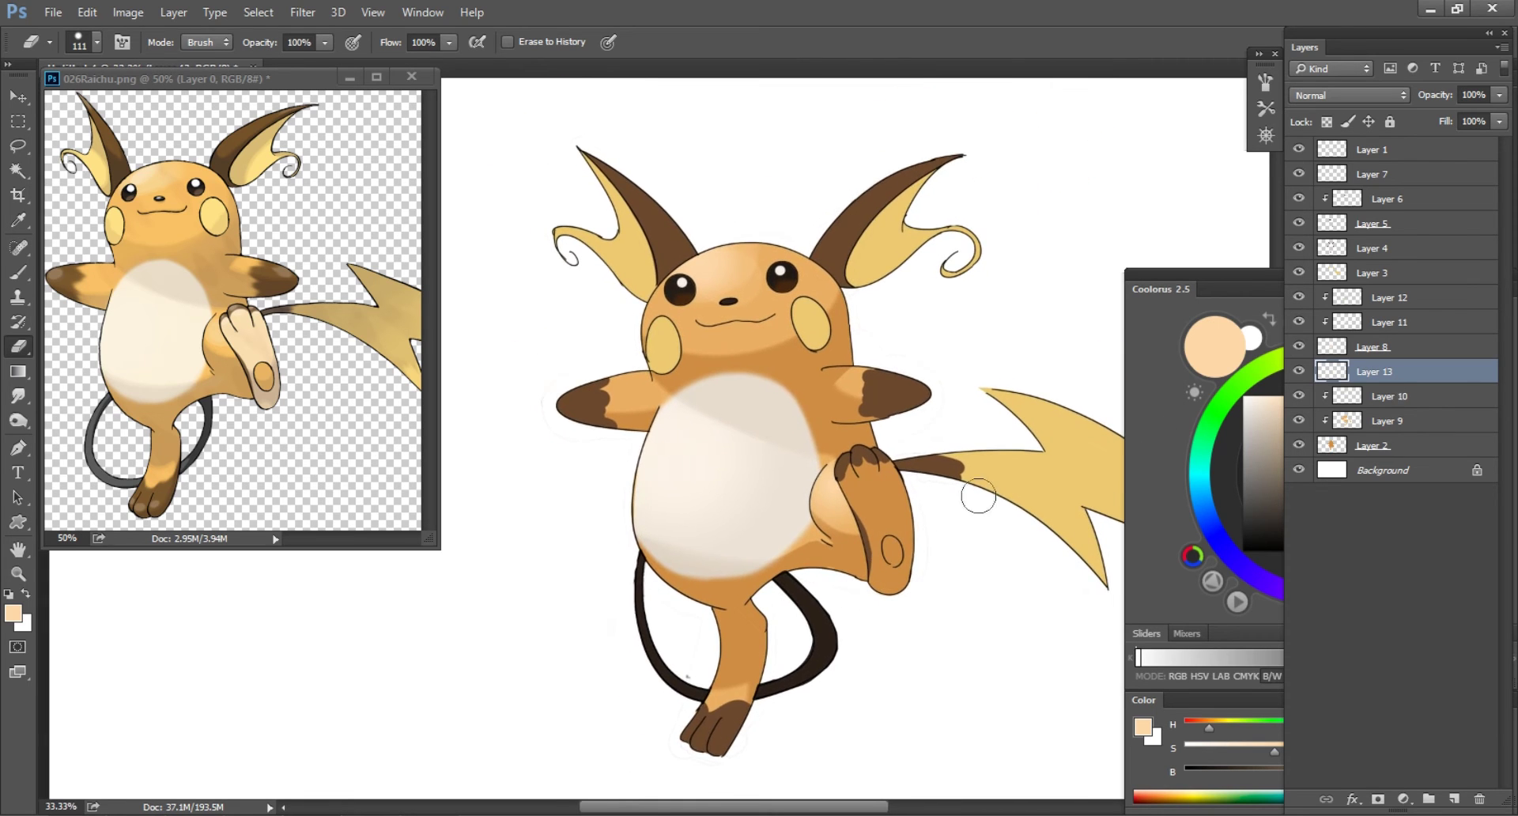
pyautogui.click(1348, 350)
pyautogui.click(1371, 271)
pyautogui.moveTo(1050, 538); pyautogui.dragTo(907, 551)
pyautogui.press('b')
pyautogui.keyDown('alt'); pyautogui.click(1127, 492); pyautogui.keyUp('alt')
pyautogui.hotkey('ctrl', 'shift', 'n')
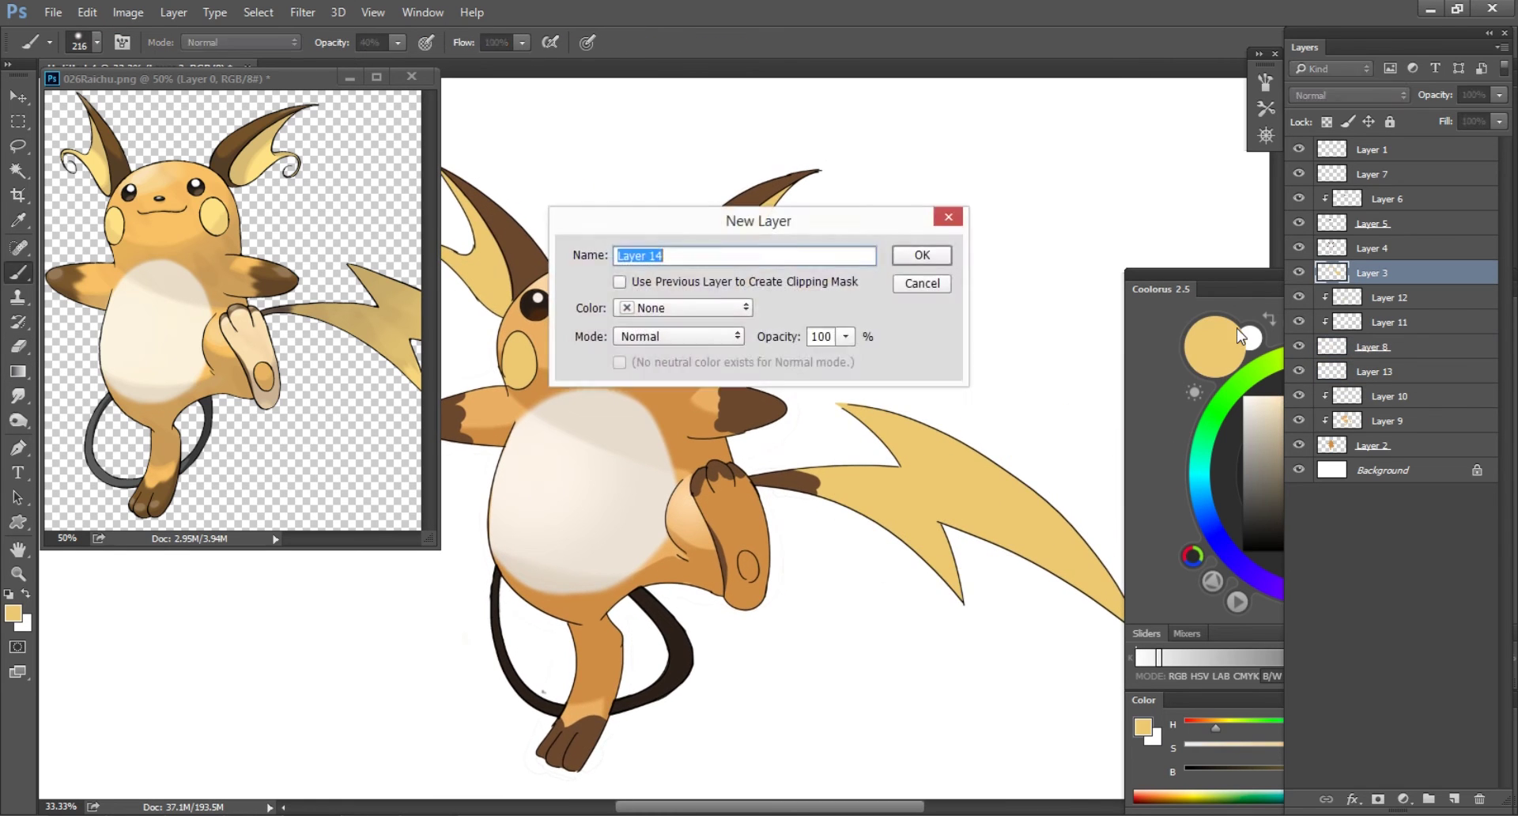
# - Add a layer clipped to Layer 3 with a duller tan-yellow and a 162 px brush
pyautogui.press('Return')
pyautogui.moveTo(790, 513); pyautogui.dragTo(850, 551)
pyautogui.click(1165, 522)
pyautogui.moveTo(1325, 407); pyautogui.dragTo(1304, 426)
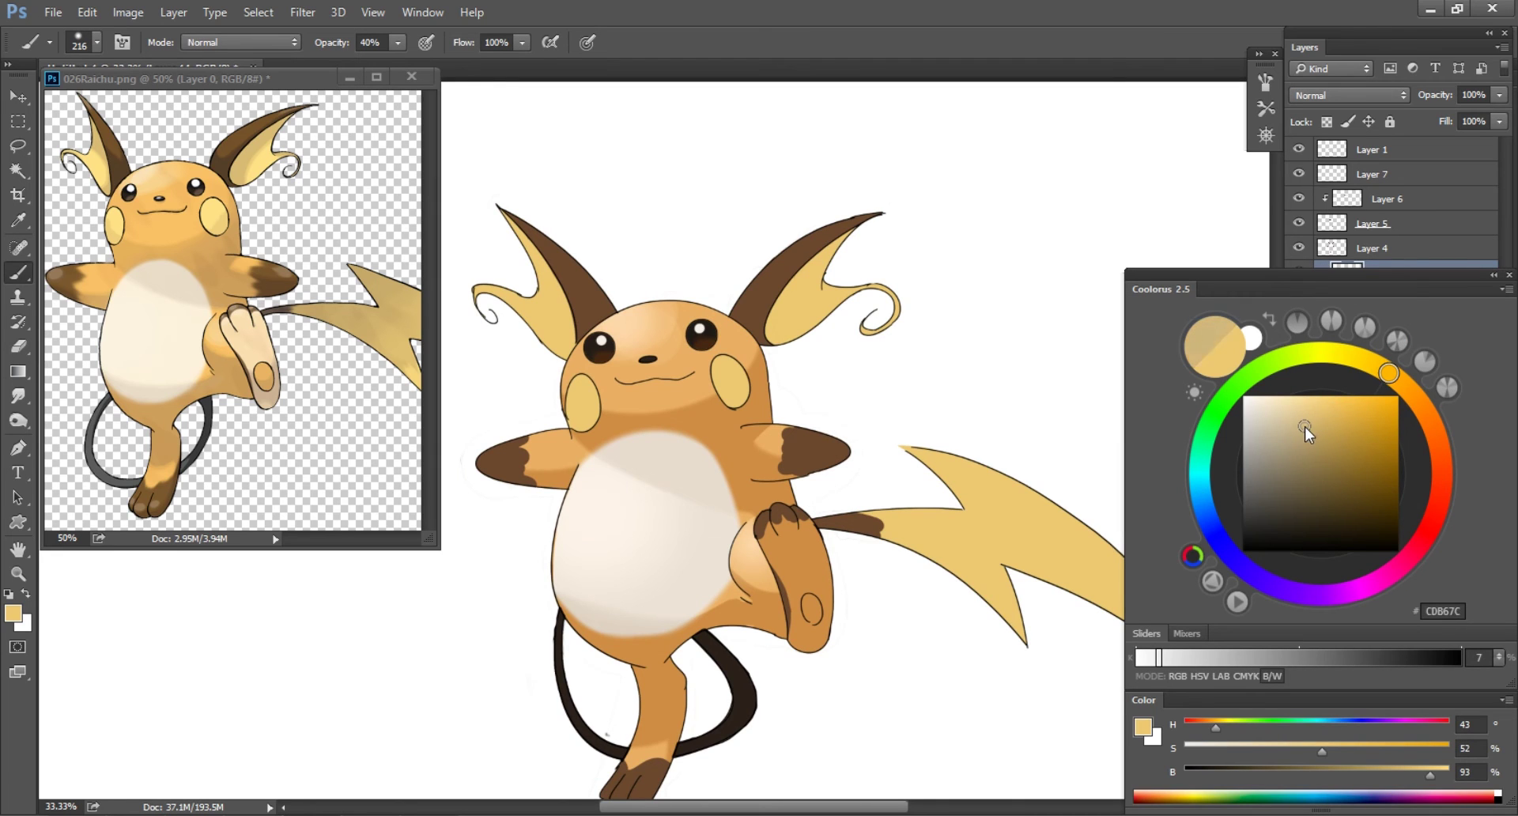
pyautogui.click(1398, 380)
pyautogui.press('g')
pyautogui.rightClick(785, 303)
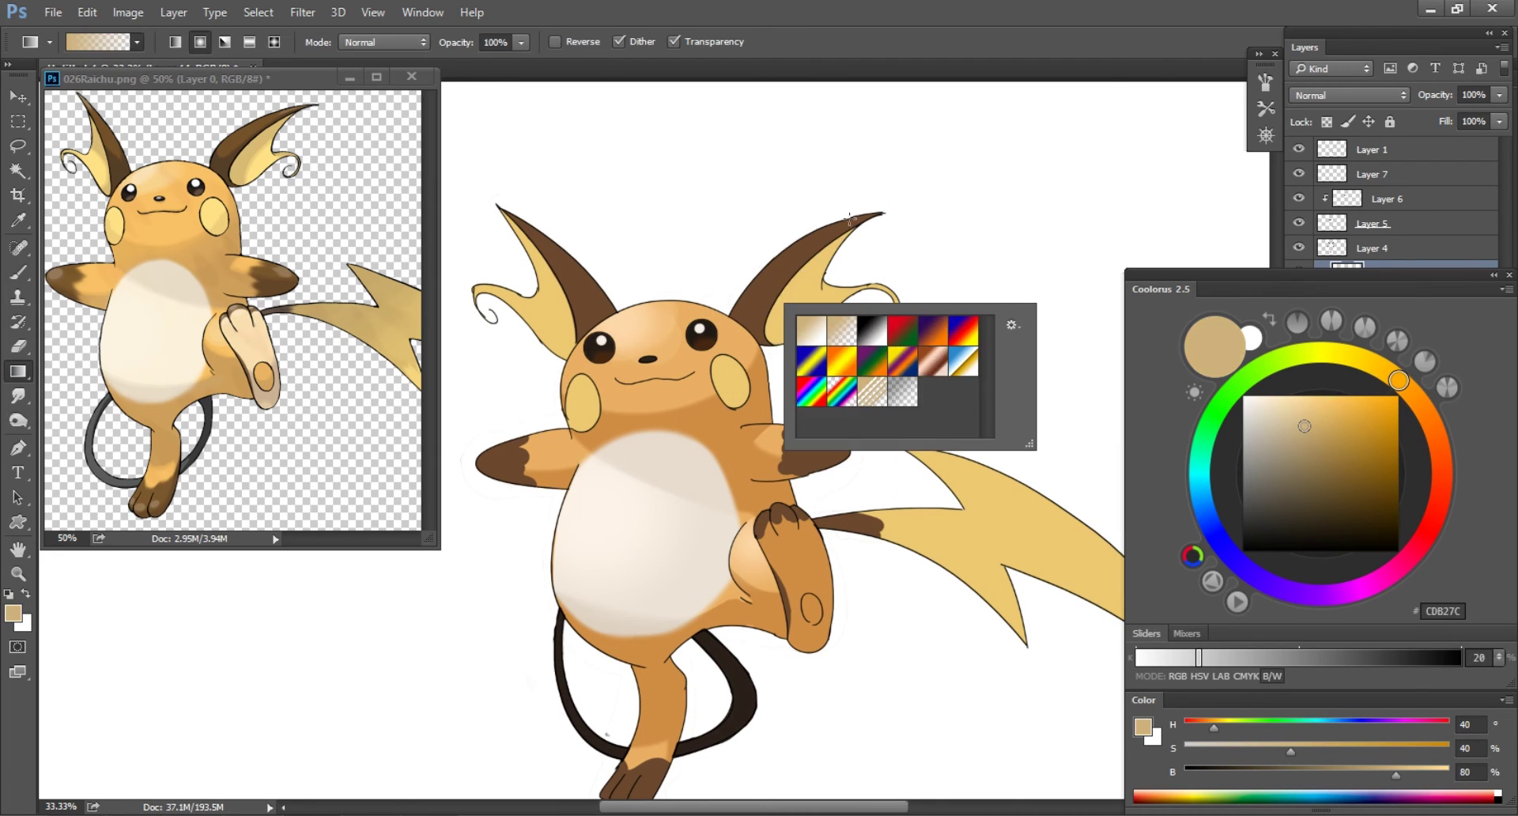
pyautogui.press('b')
pyautogui.rightClick(850, 212)
pyautogui.press('Escape')
pyautogui.moveTo(779, 298); pyautogui.dragTo(765, 298)
# - Try tan shading on the right ear and left cheek, undoing both and shifting hue toward orange
pyautogui.moveTo(1388, 776); pyautogui.dragTo(1383, 776)
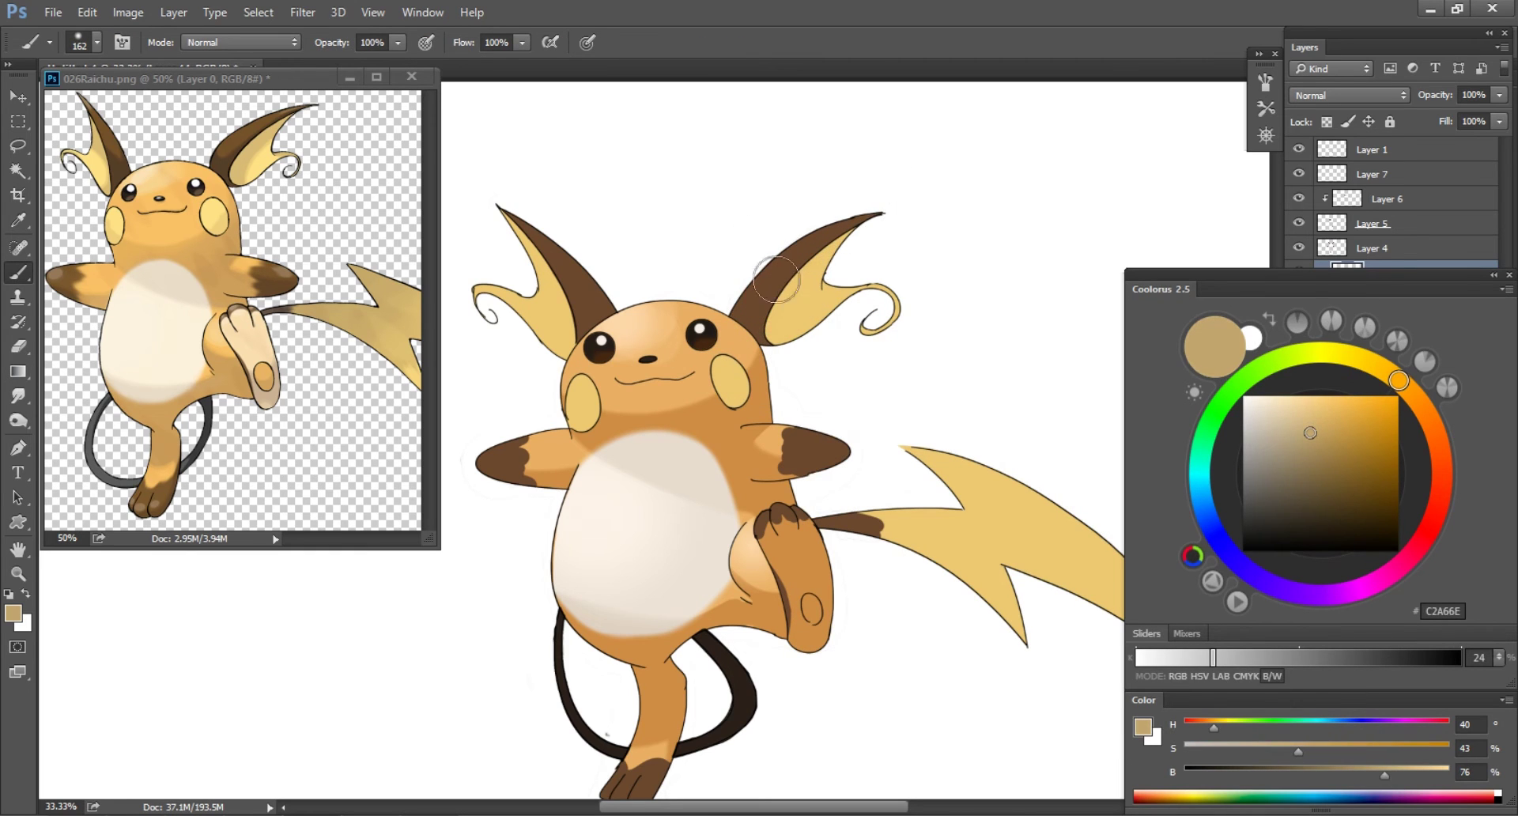
pyautogui.moveTo(776, 312); pyautogui.dragTo(812, 265)
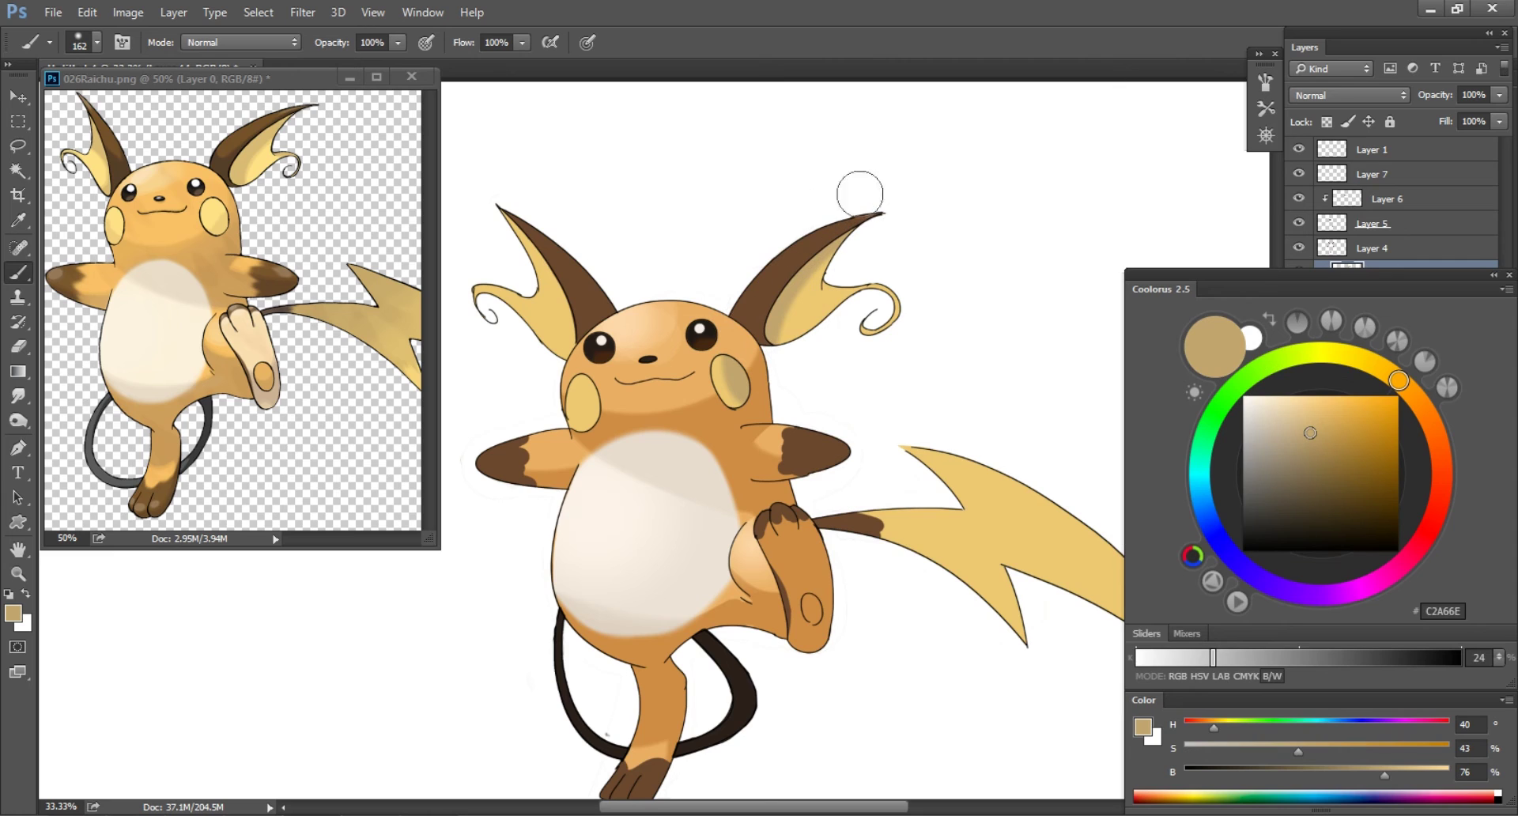
pyautogui.hotkey('ctrl', 'alt', 'z')
pyautogui.hotkey('ctrl', 'alt', 'z')
pyautogui.press('x')
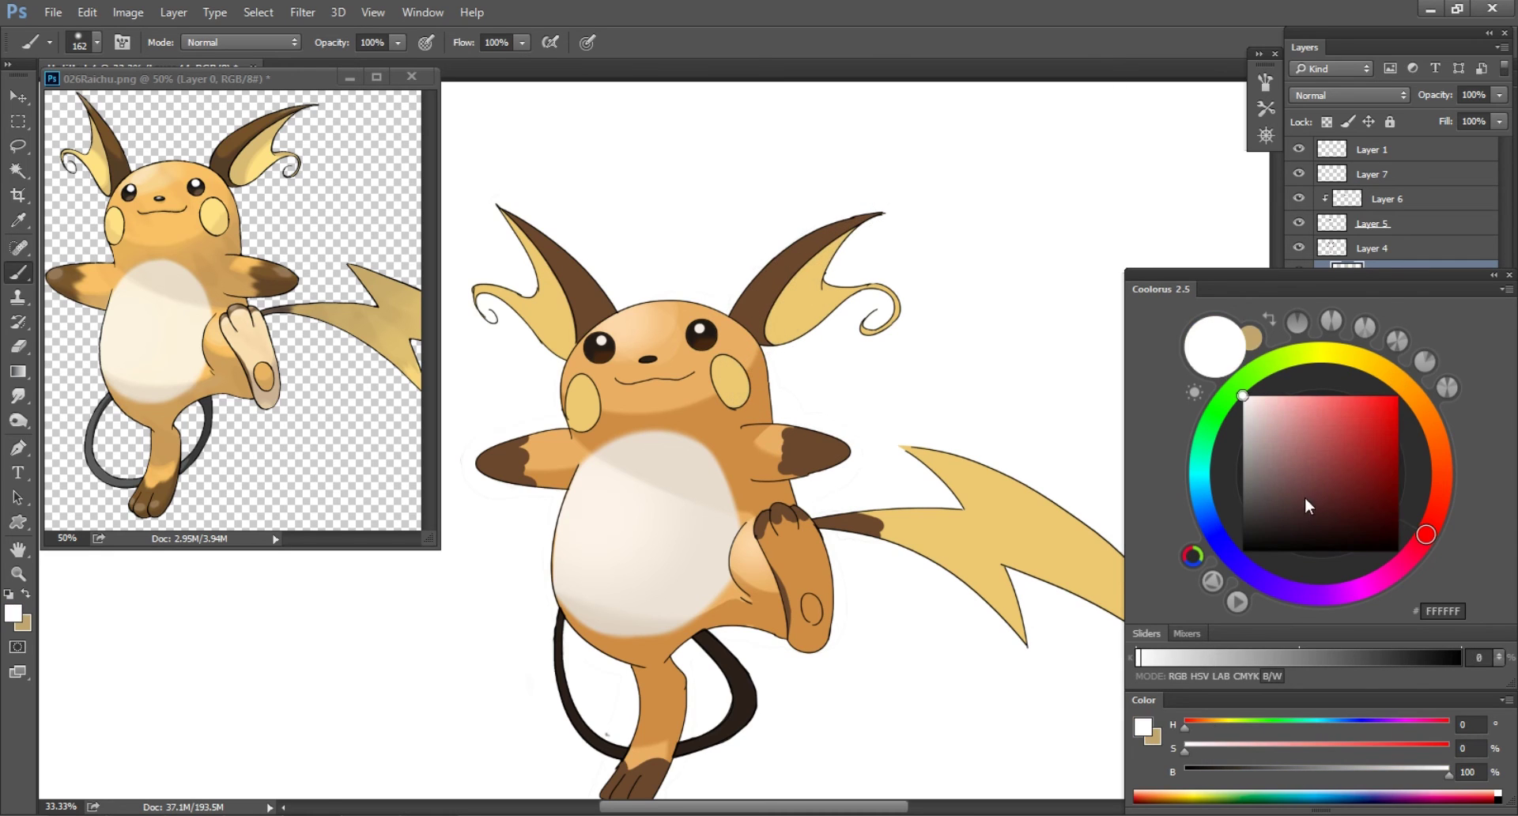
pyautogui.press('x')
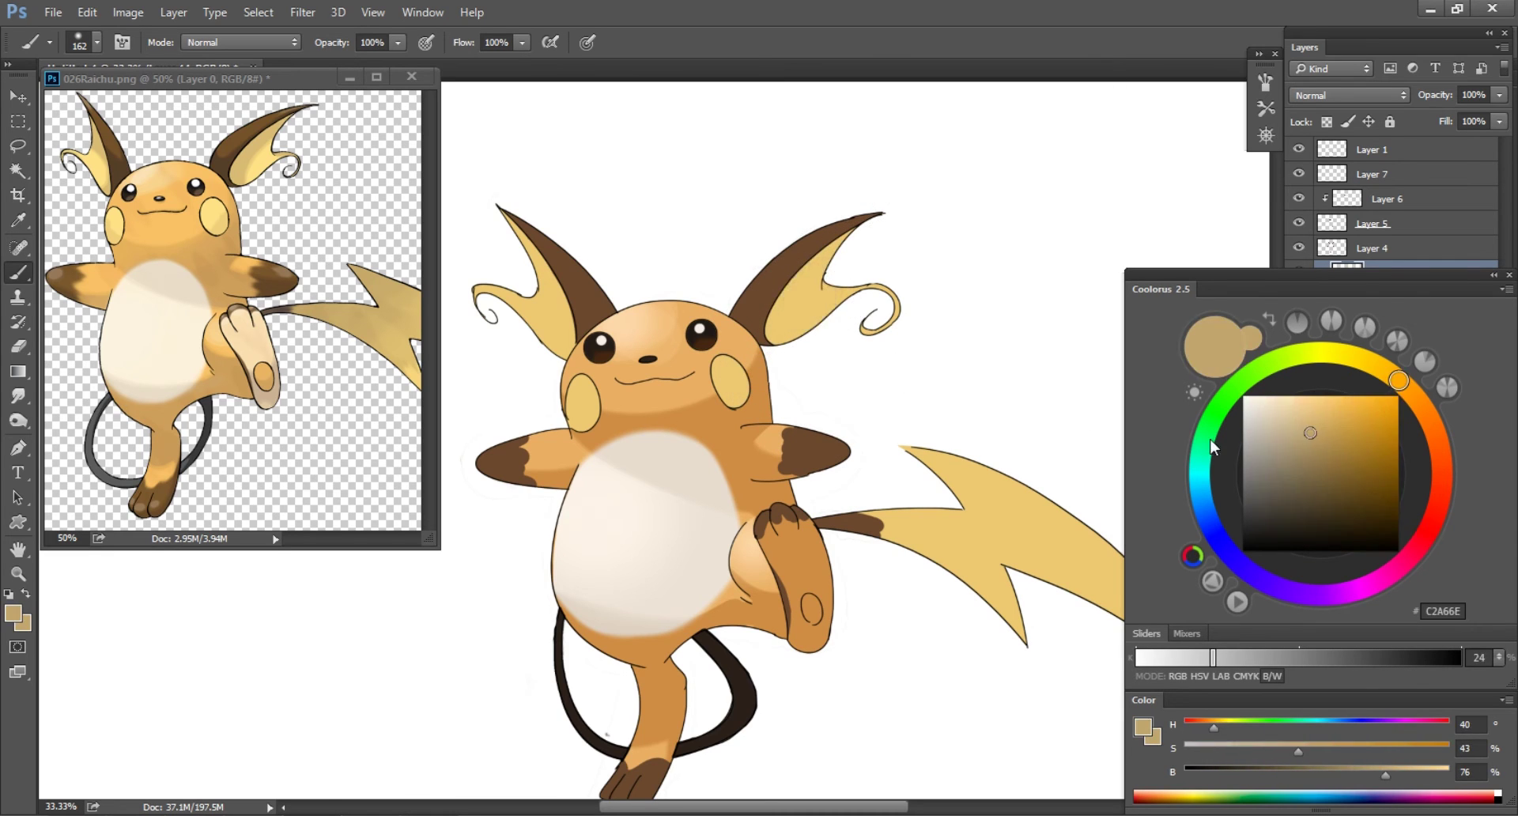
pyautogui.moveTo(1398, 381); pyautogui.dragTo(1426, 416)
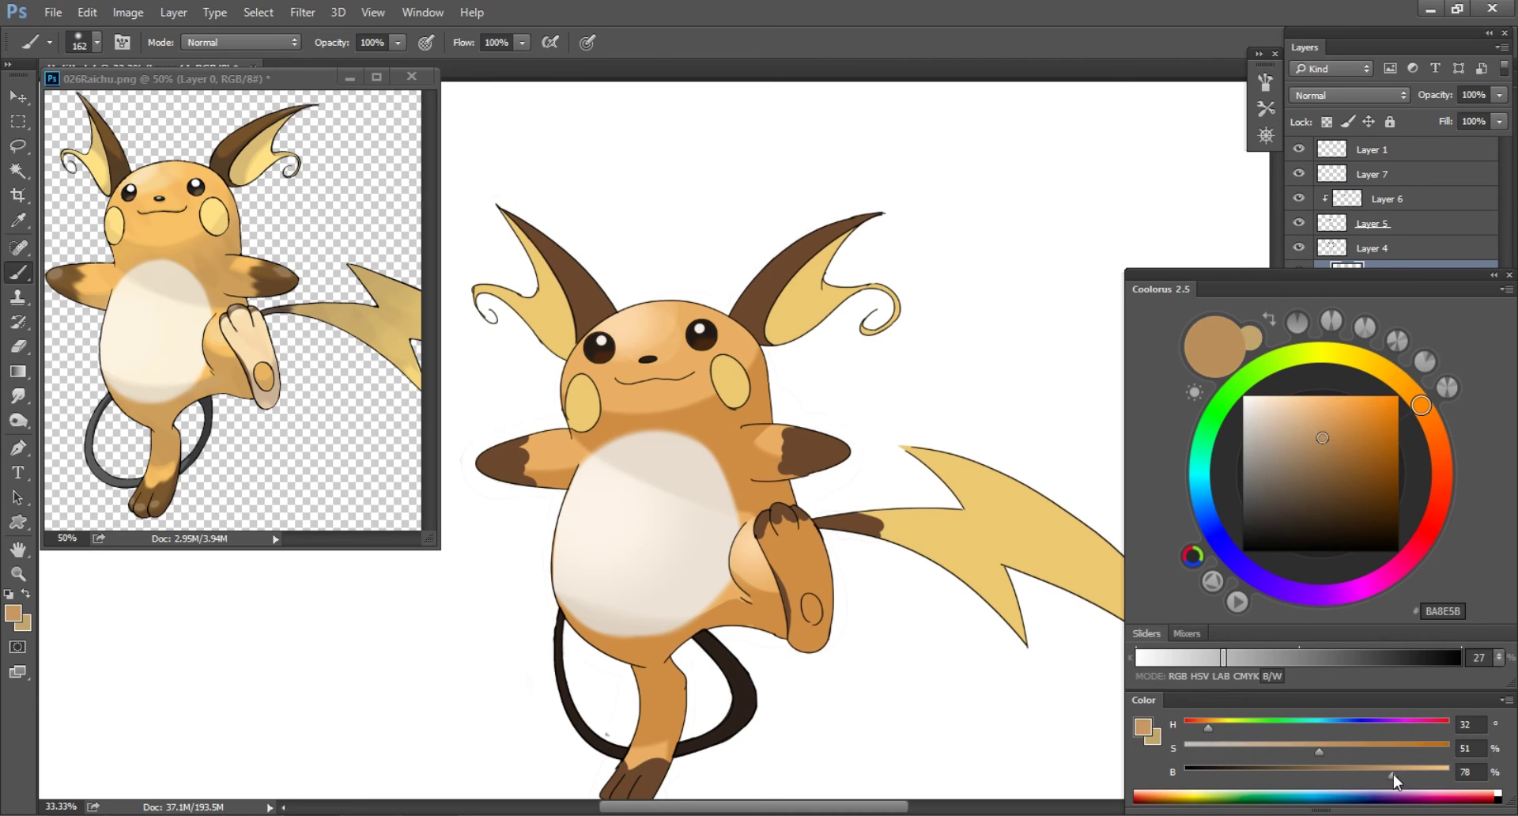
pyautogui.moveTo(1393, 775); pyautogui.dragTo(1397, 775)
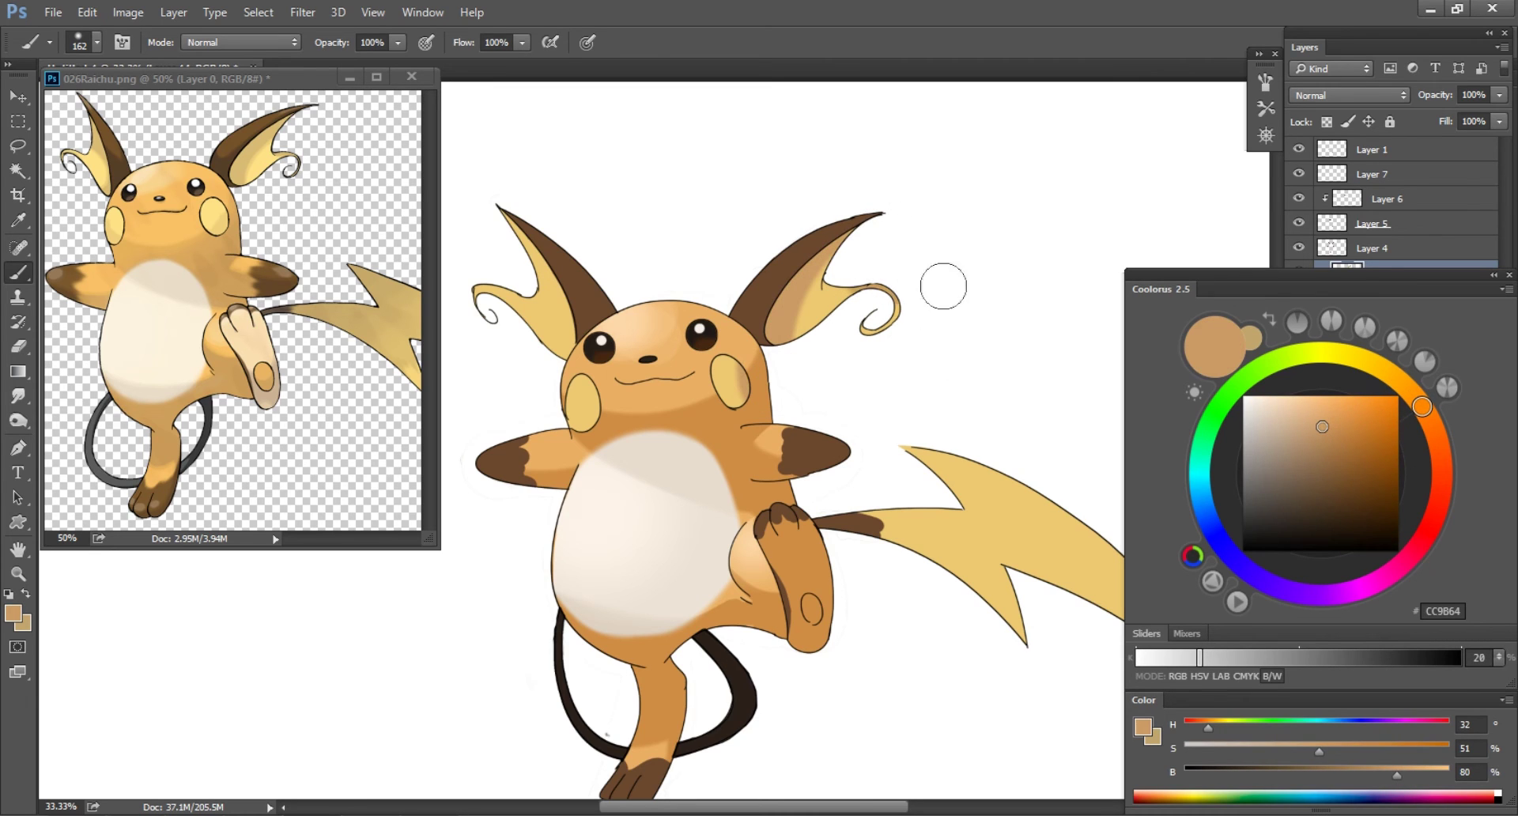
pyautogui.moveTo(583, 387); pyautogui.dragTo(571, 434)
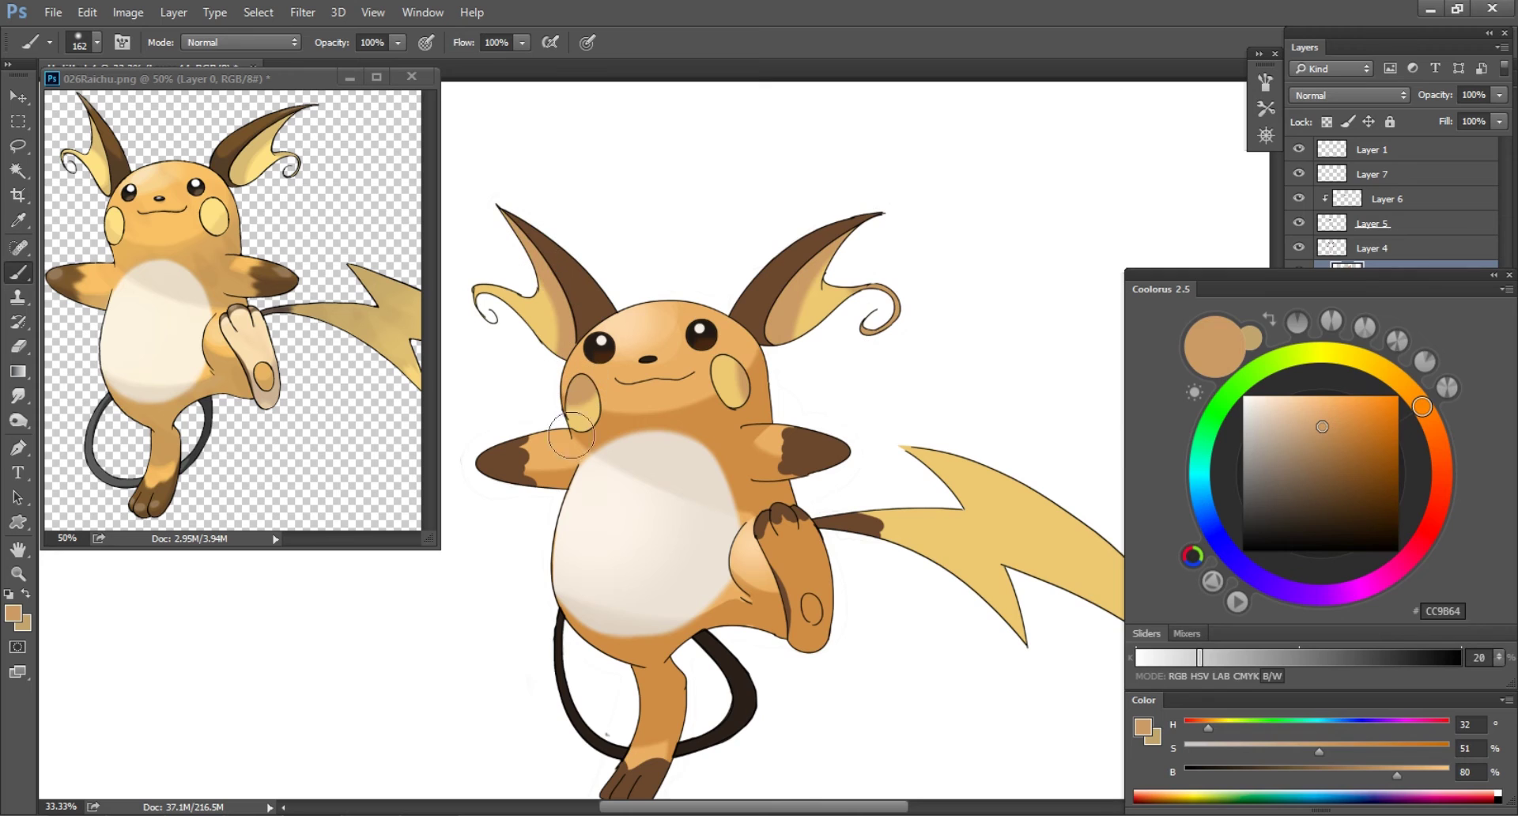
pyautogui.hotkey('ctrl', 'z')
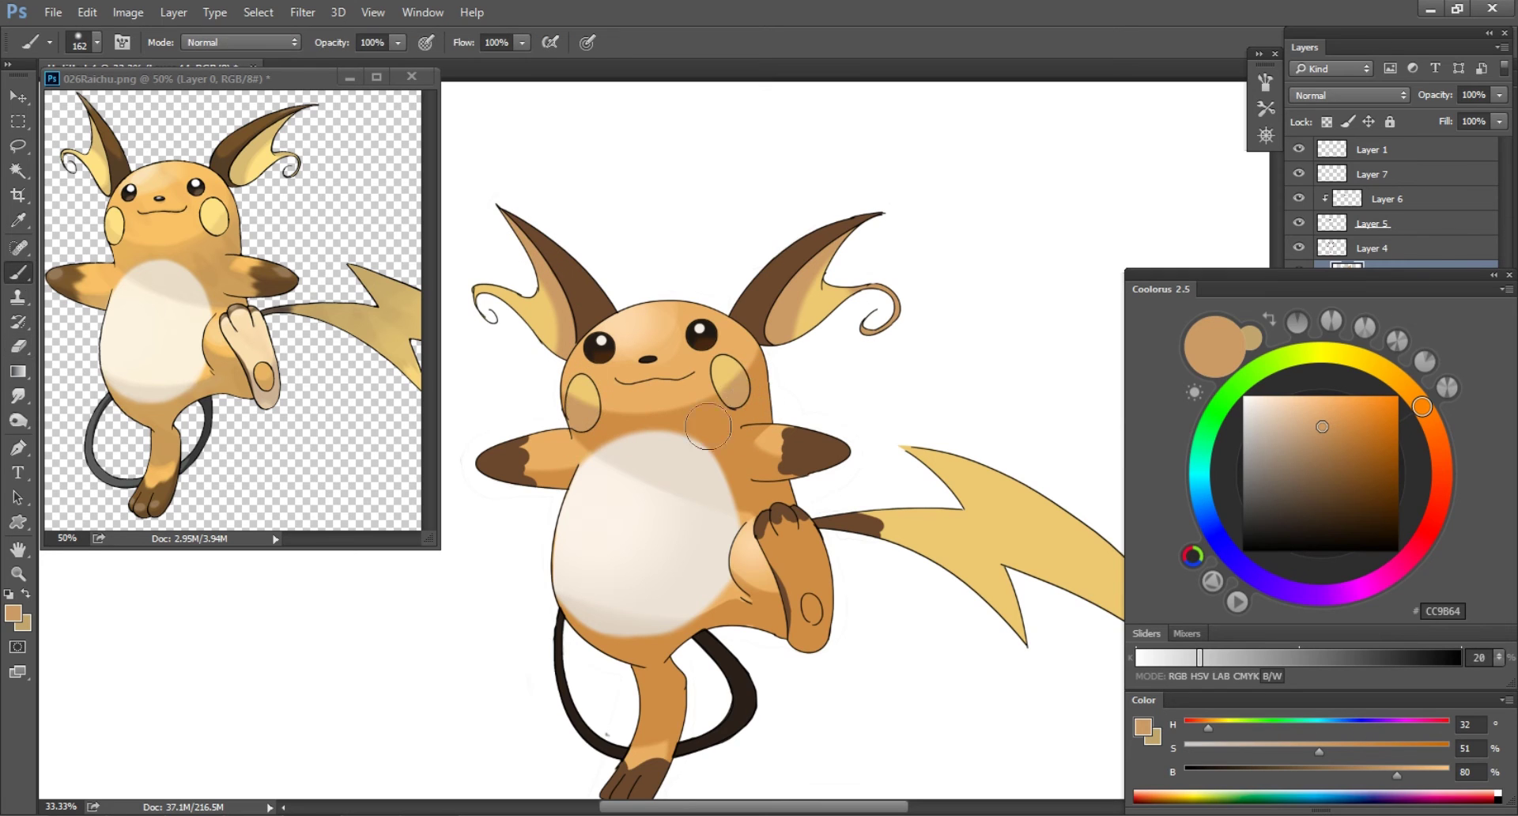
# - Sample a darker tan and shade along the left inner ear
pyautogui.press('e')
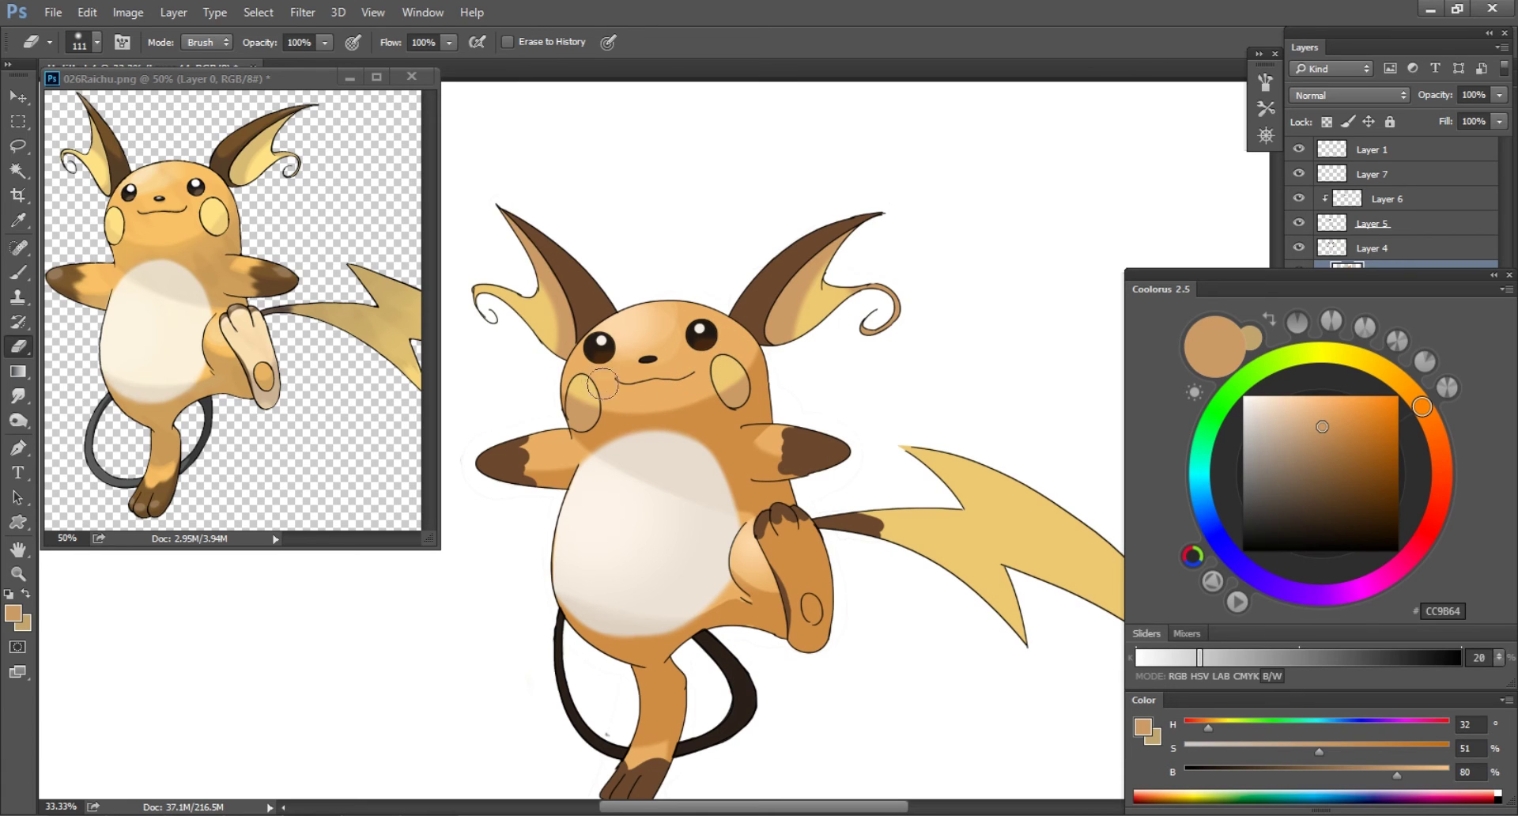
pyautogui.press('b')
pyautogui.keyDown('alt'); pyautogui.click(593, 315); pyautogui.keyUp('alt')
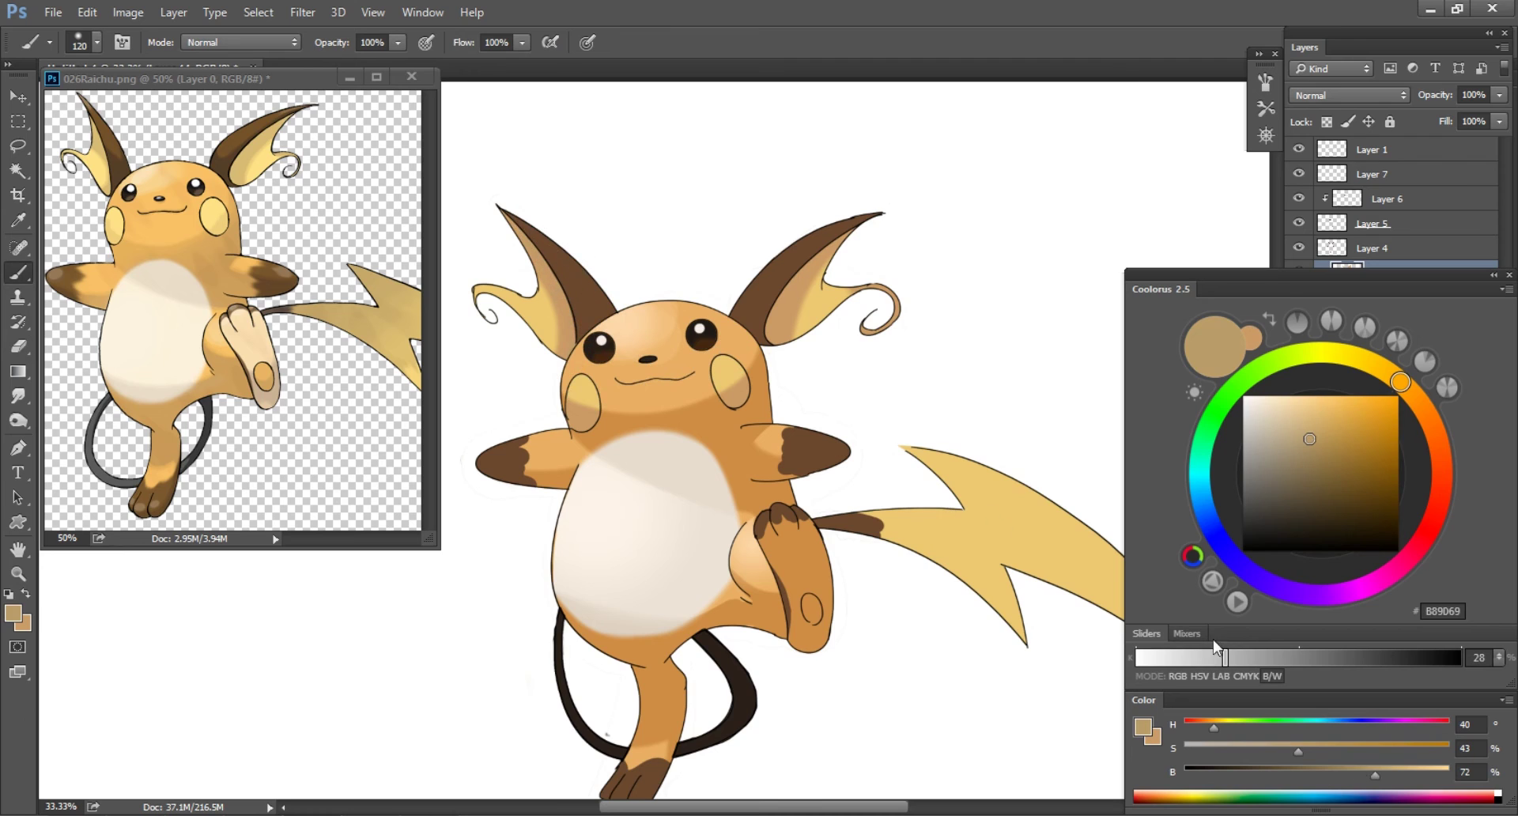
pyautogui.moveTo(1365, 773); pyautogui.dragTo(1359, 773)
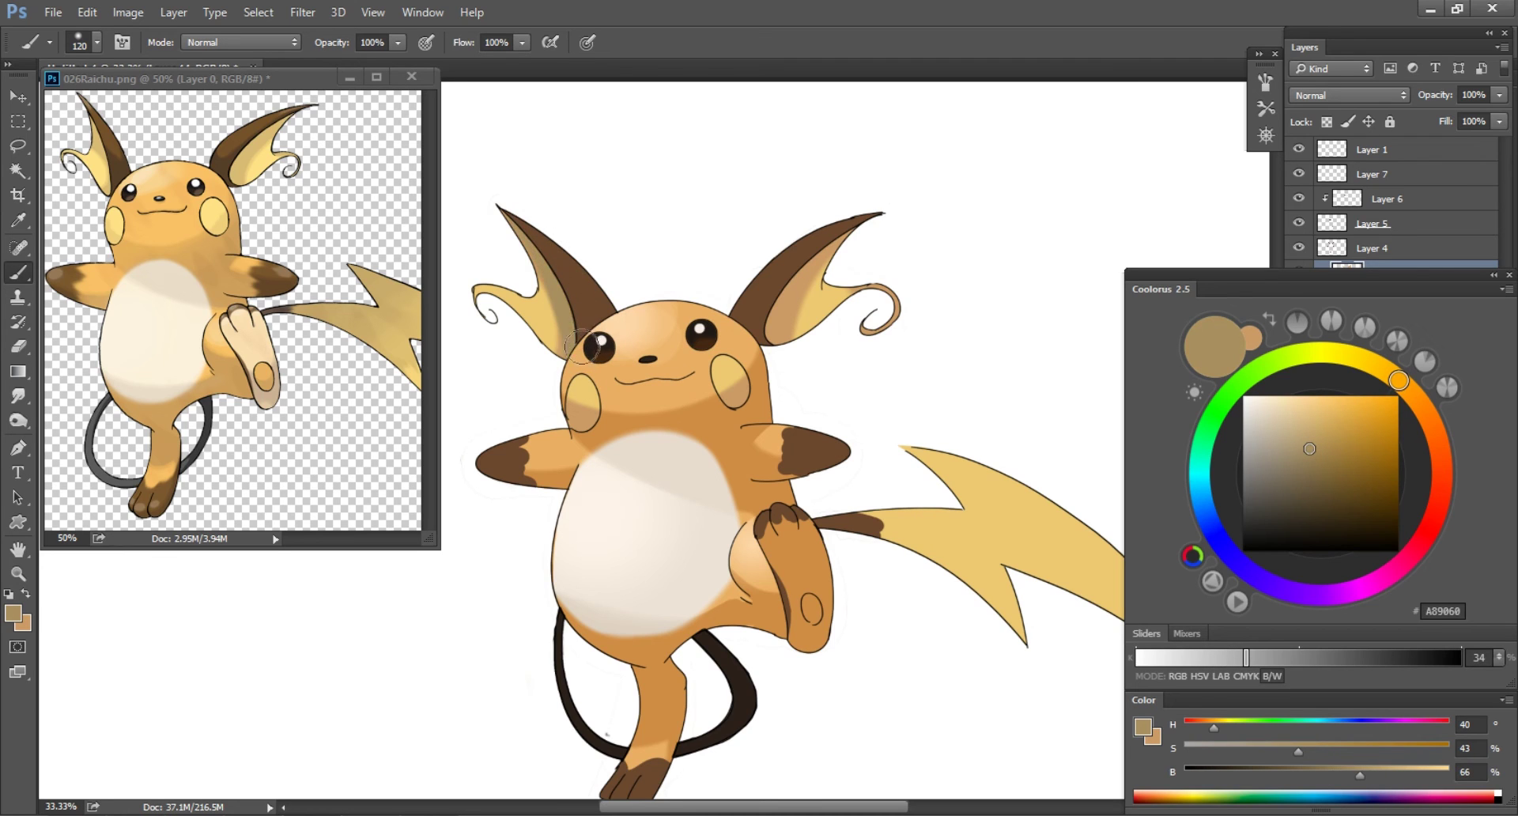
pyautogui.moveTo(534, 232)
pyautogui.mouseDown()
pyautogui.moveTo(579, 312)
pyautogui.moveTo(573, 355)
pyautogui.mouseUp()
pyautogui.hotkey('ctrl', 'z')
pyautogui.keyDown('alt'); pyautogui.click(744, 462); pyautogui.keyUp('alt')
pyautogui.keyDown('alt'); pyautogui.click(643, 434); pyautogui.keyUp('alt')
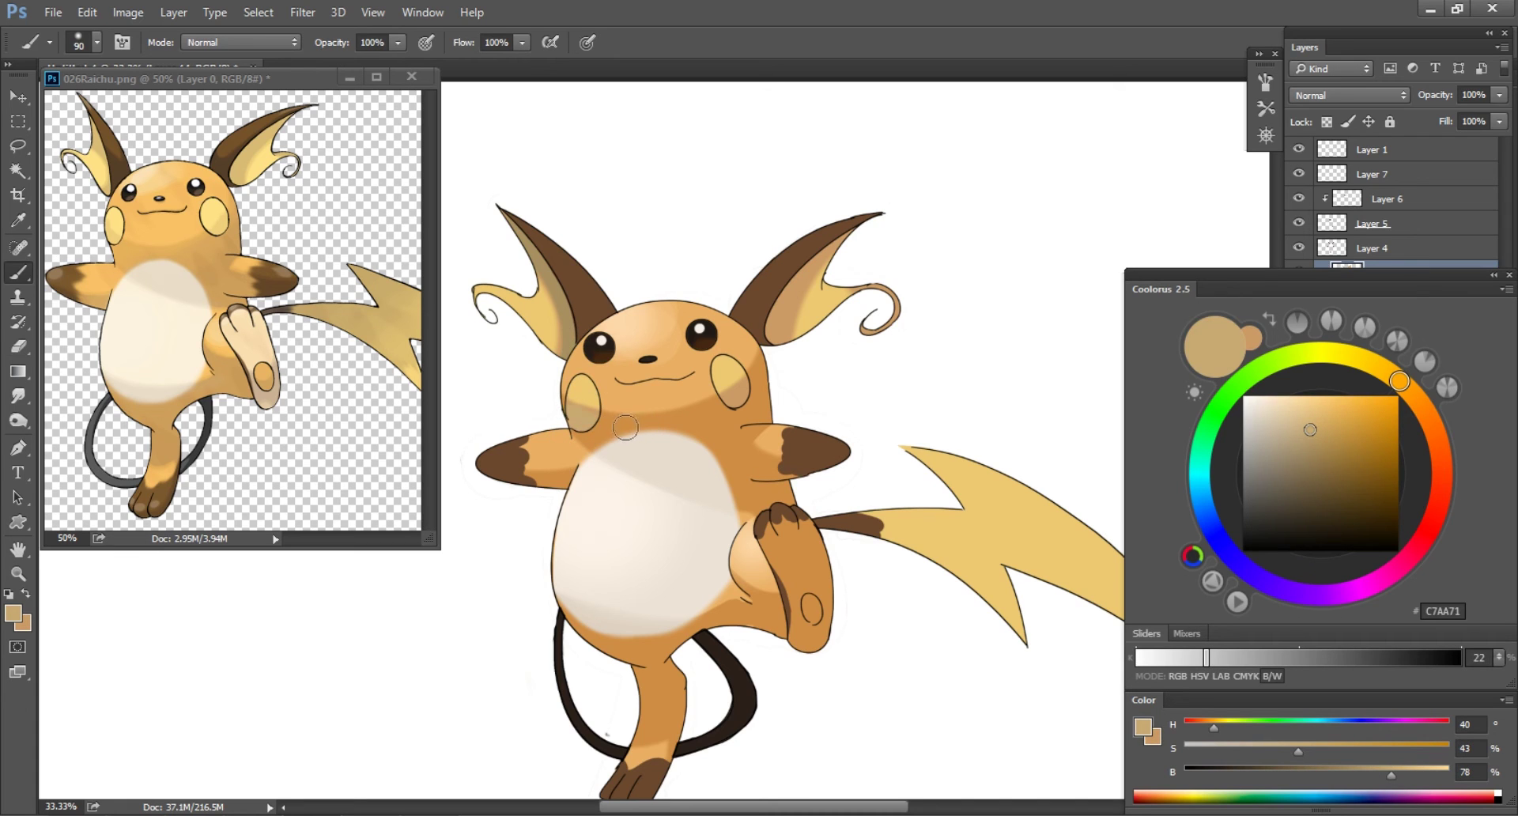
pyautogui.hotkey('ctrl', 'z')
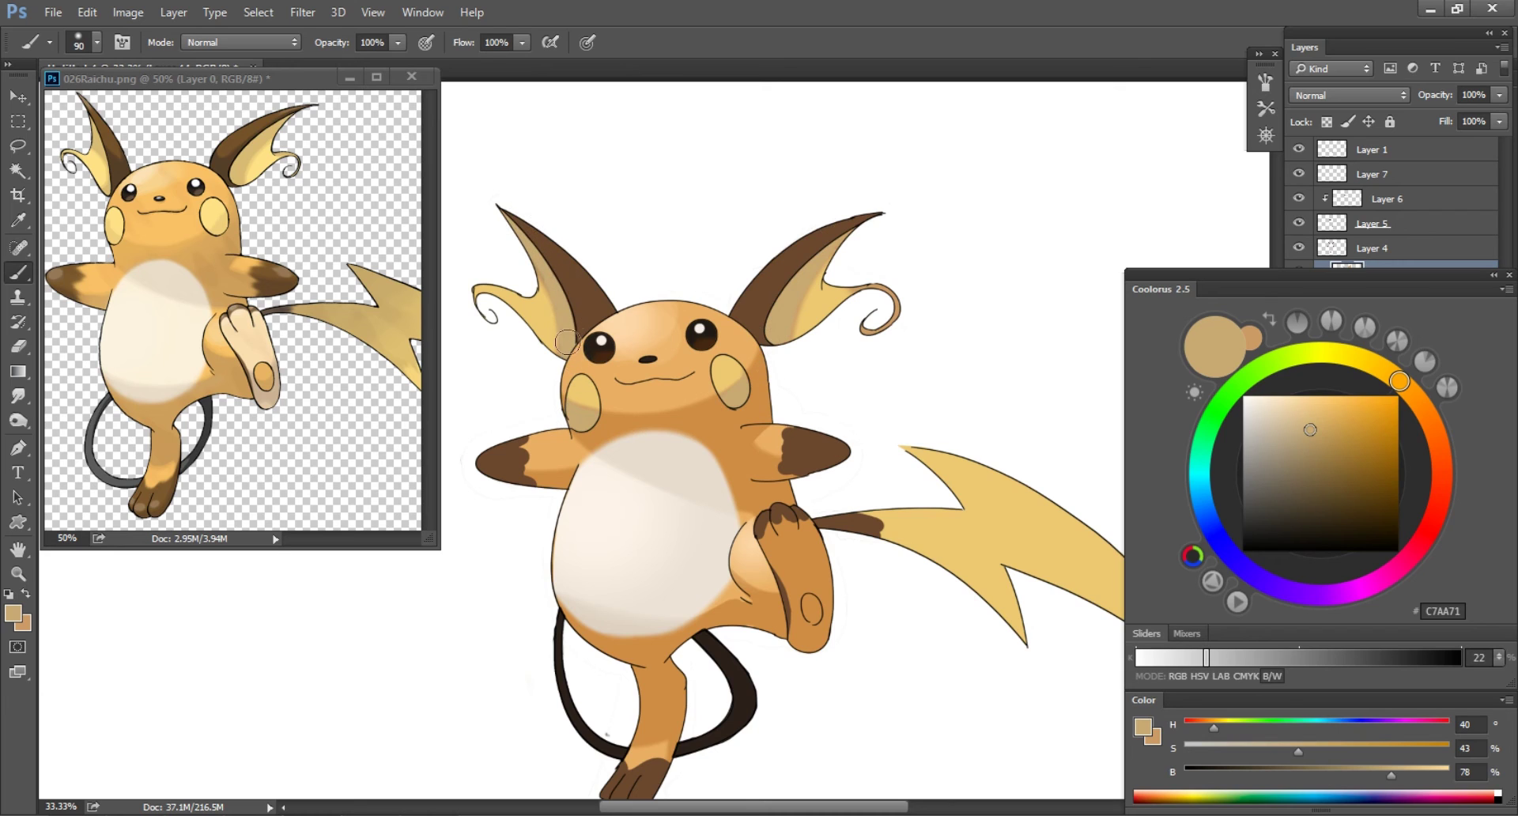
# - Paint tan C7A471 shading at the base of the tail
pyautogui.moveTo(837, 432); pyautogui.dragTo(828, 435)
pyautogui.press('e')
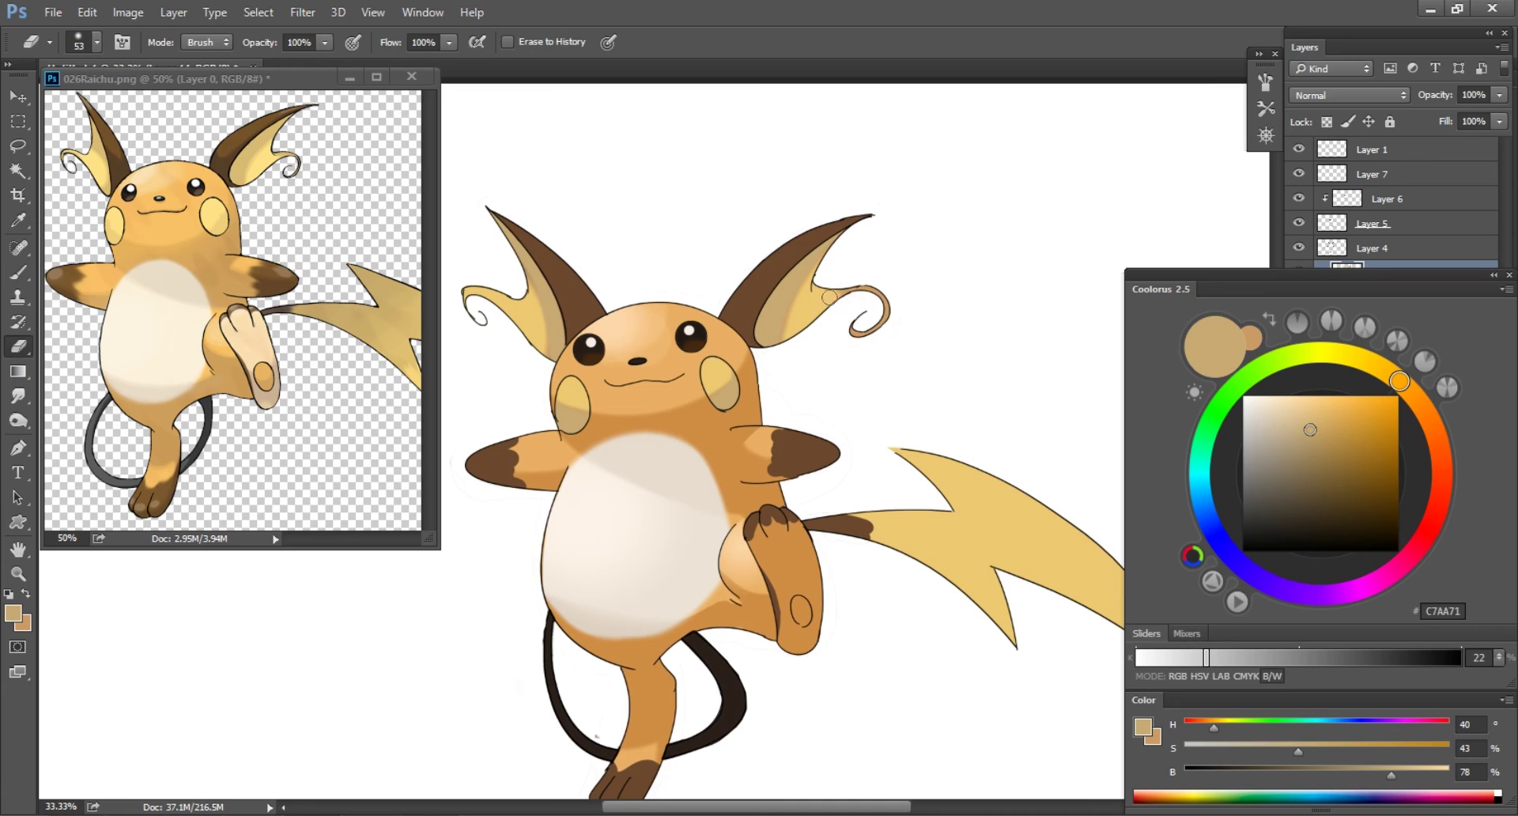
pyautogui.moveTo(734, 433); pyautogui.dragTo(799, 360)
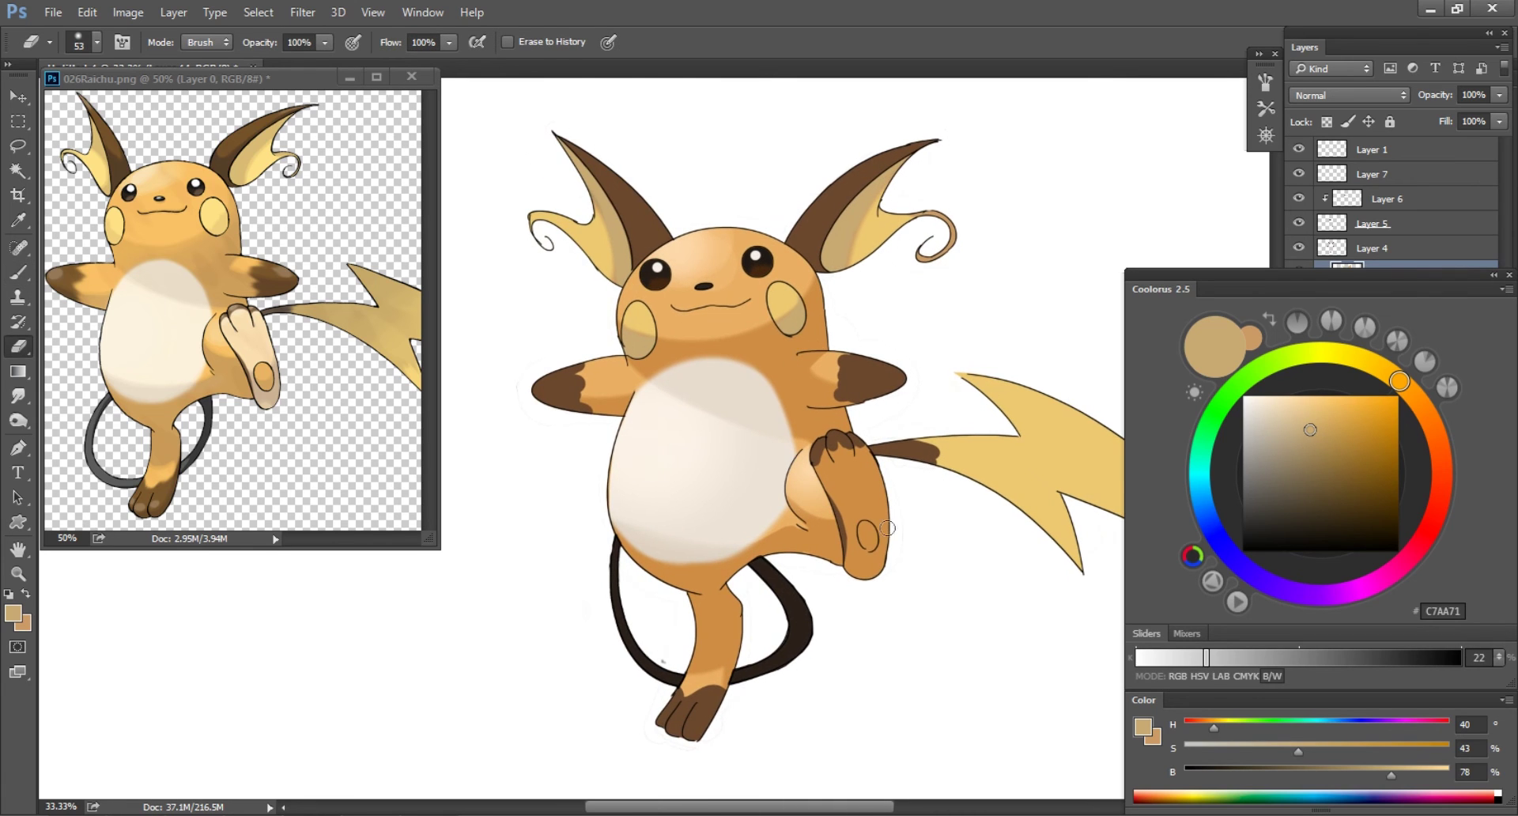
pyautogui.press('b')
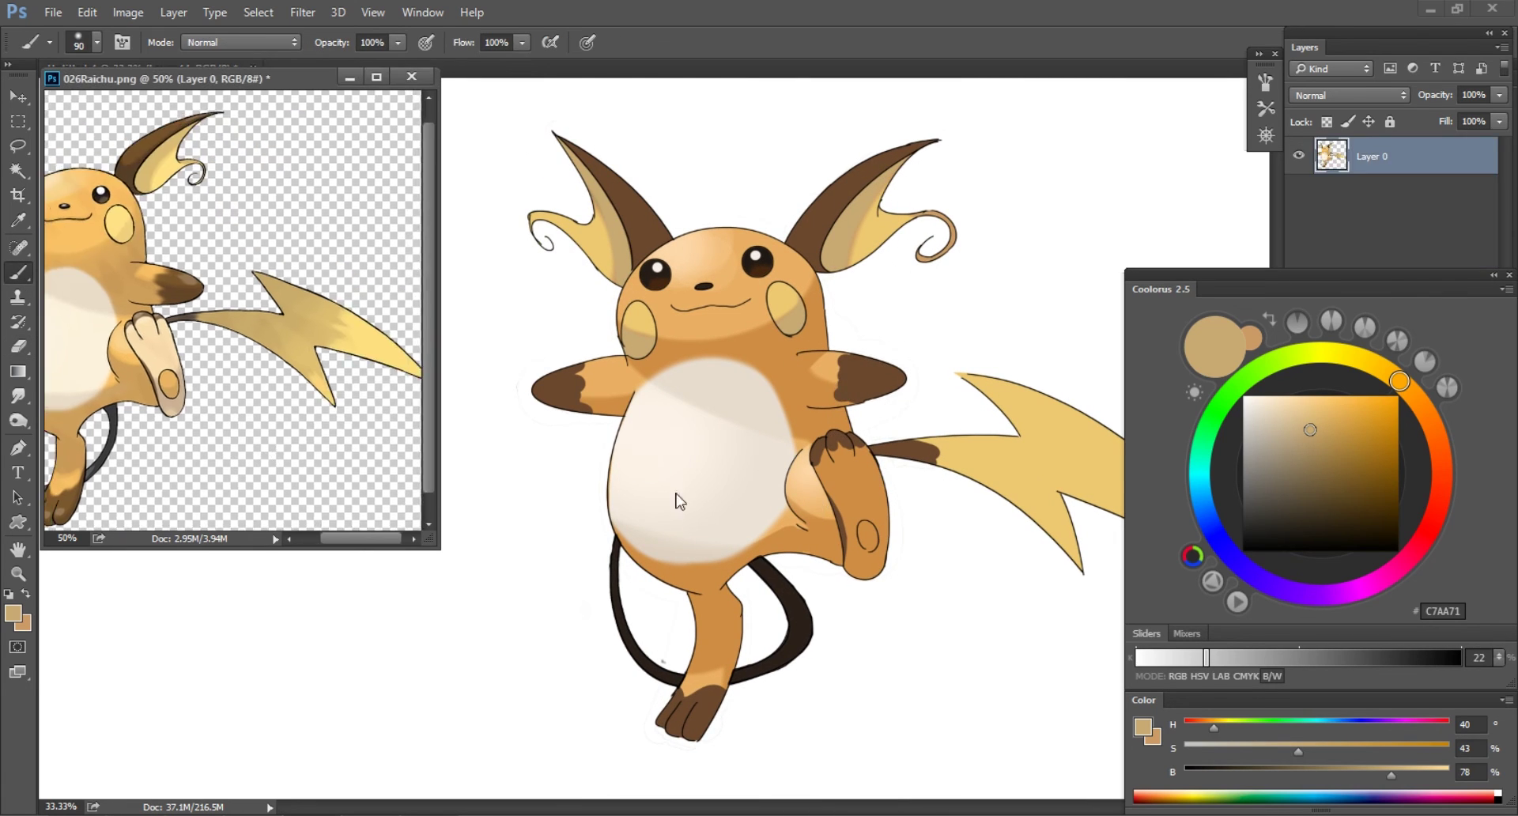
pyautogui.moveTo(677, 498); pyautogui.dragTo(604, 496)
pyautogui.moveTo(849, 452); pyautogui.dragTo(915, 491)
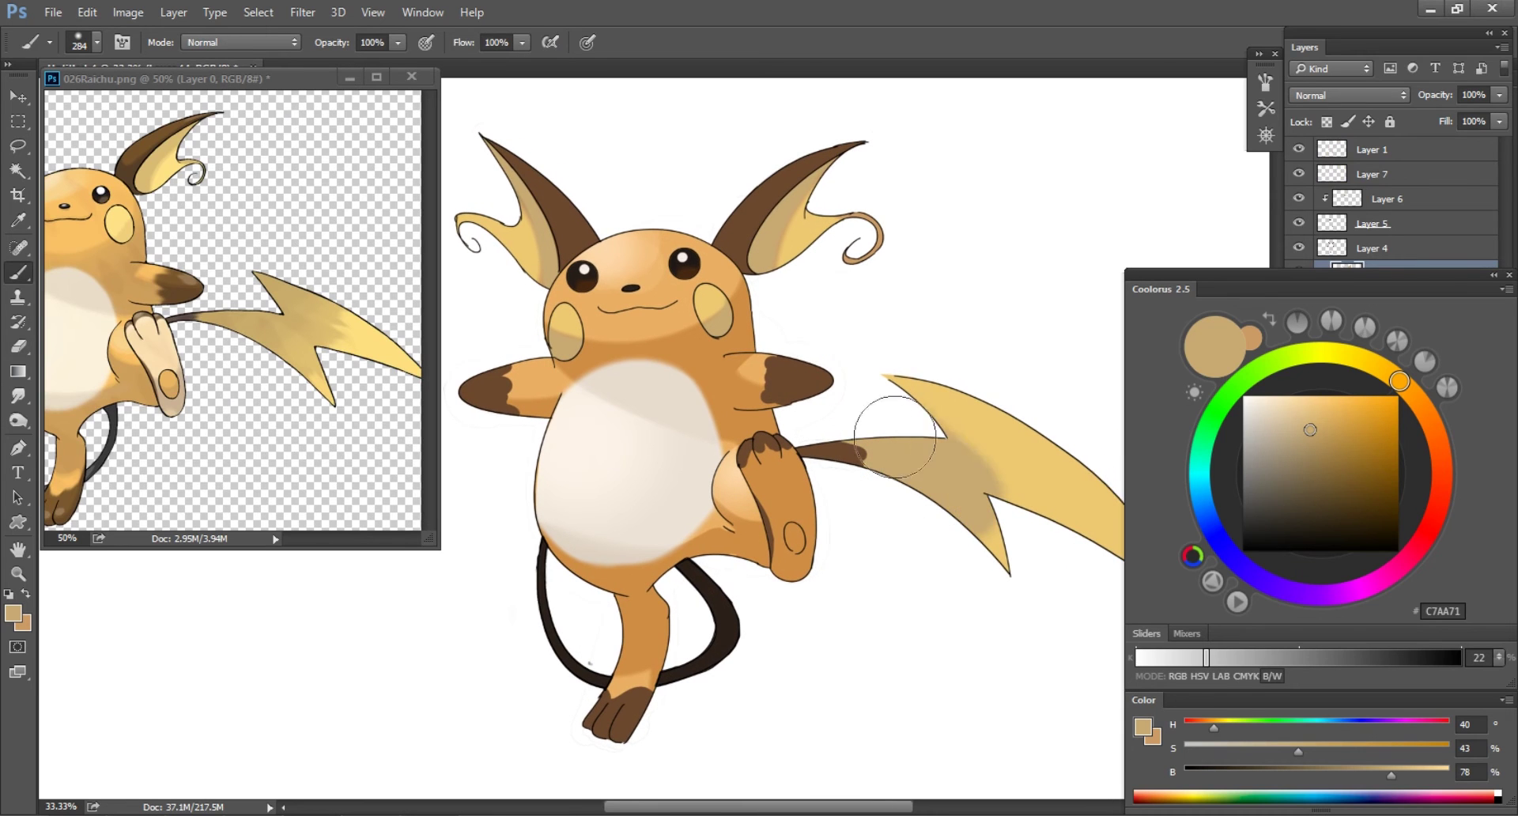
# - Smudge the lightning-bolt tail's colours into soft streaks with a brush of about 29
pyautogui.press('r')
pyautogui.rightClick(1103, 483)
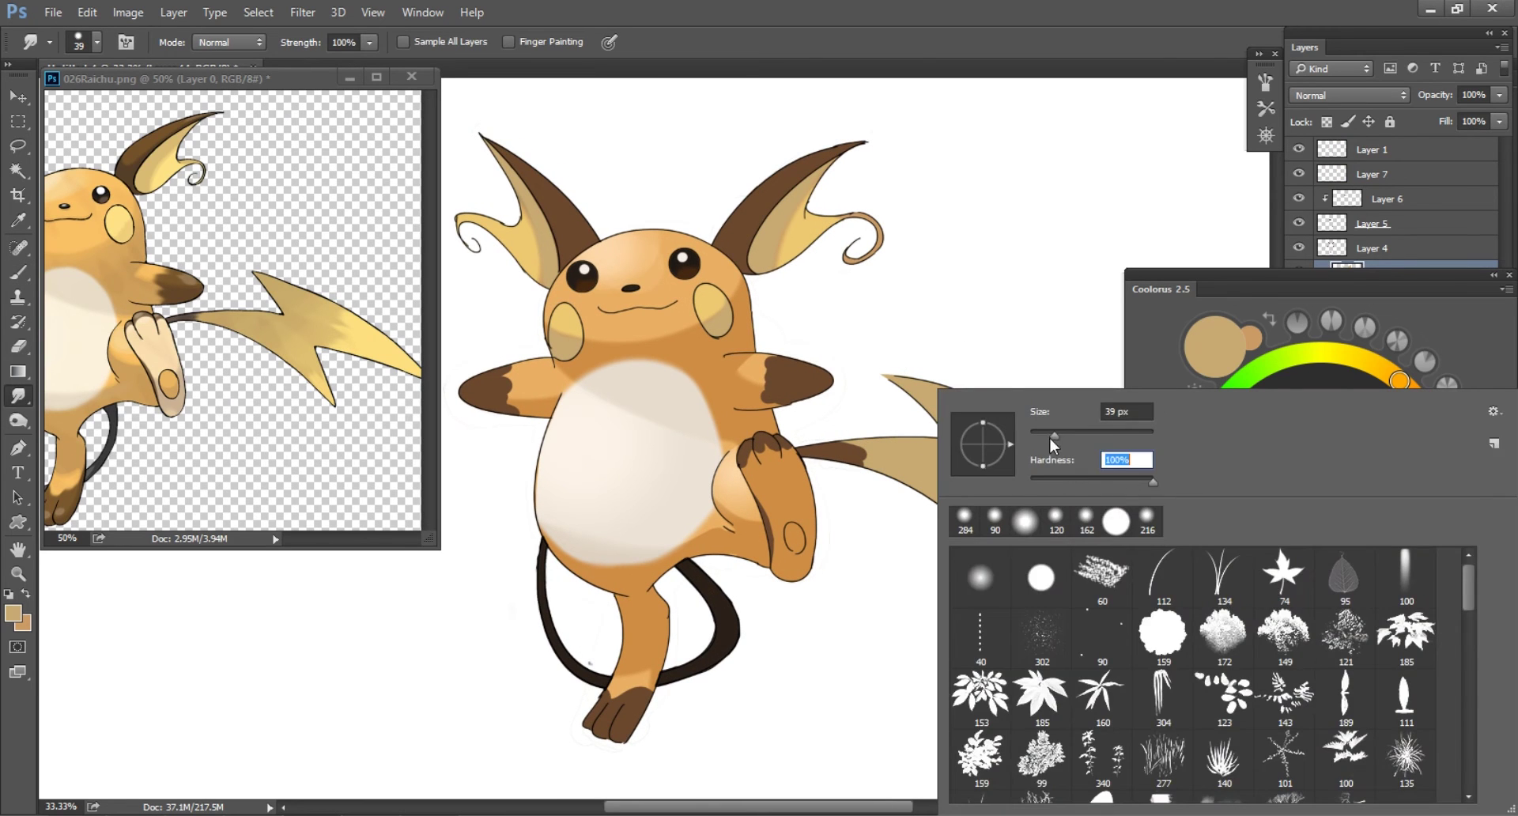
pyautogui.moveTo(1053, 436); pyautogui.dragTo(1043, 435)
pyautogui.press('F5')
pyautogui.press('F5')
pyautogui.moveTo(1033, 495)
pyautogui.mouseDown()
pyautogui.moveTo(959, 495)
pyautogui.moveTo(972, 497)
pyautogui.mouseUp()
pyautogui.keyDown('alt'); pyautogui.rightClick(985, 498); pyautogui.keyUp('alt')
pyautogui.keyDown('alt'); pyautogui.rightClick(998, 472); pyautogui.keyUp('alt')
pyautogui.rightClick(954, 464)
pyautogui.press('Escape')
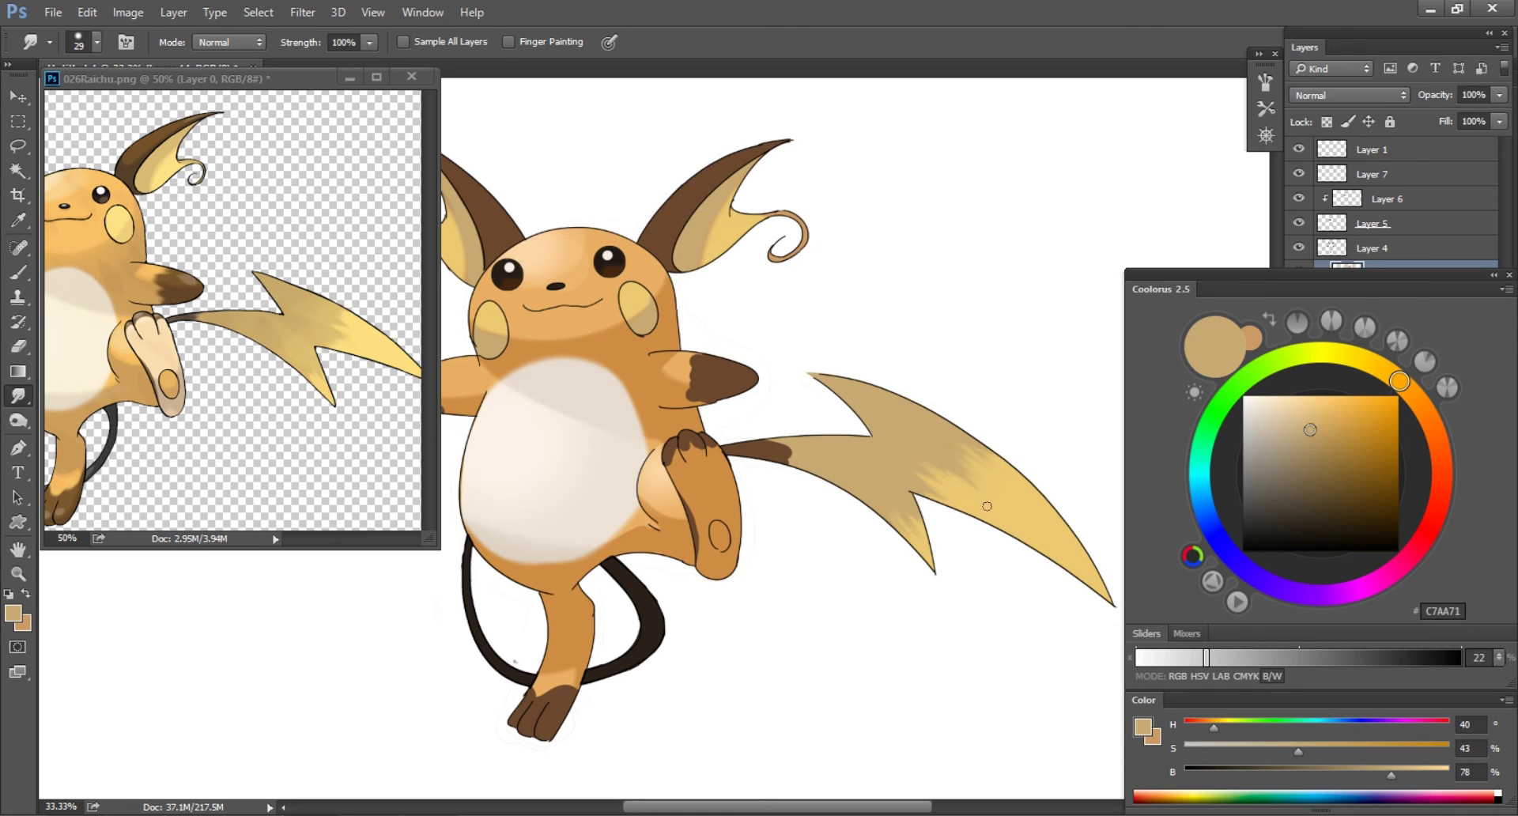
pyautogui.moveTo(985, 496); pyautogui.dragTo(1206, 516)
pyautogui.moveTo(158, 316); pyautogui.dragTo(253, 316)
# - On Layer 4, smudge the tail further and blend its dark base lighter
pyautogui.click(1381, 250)
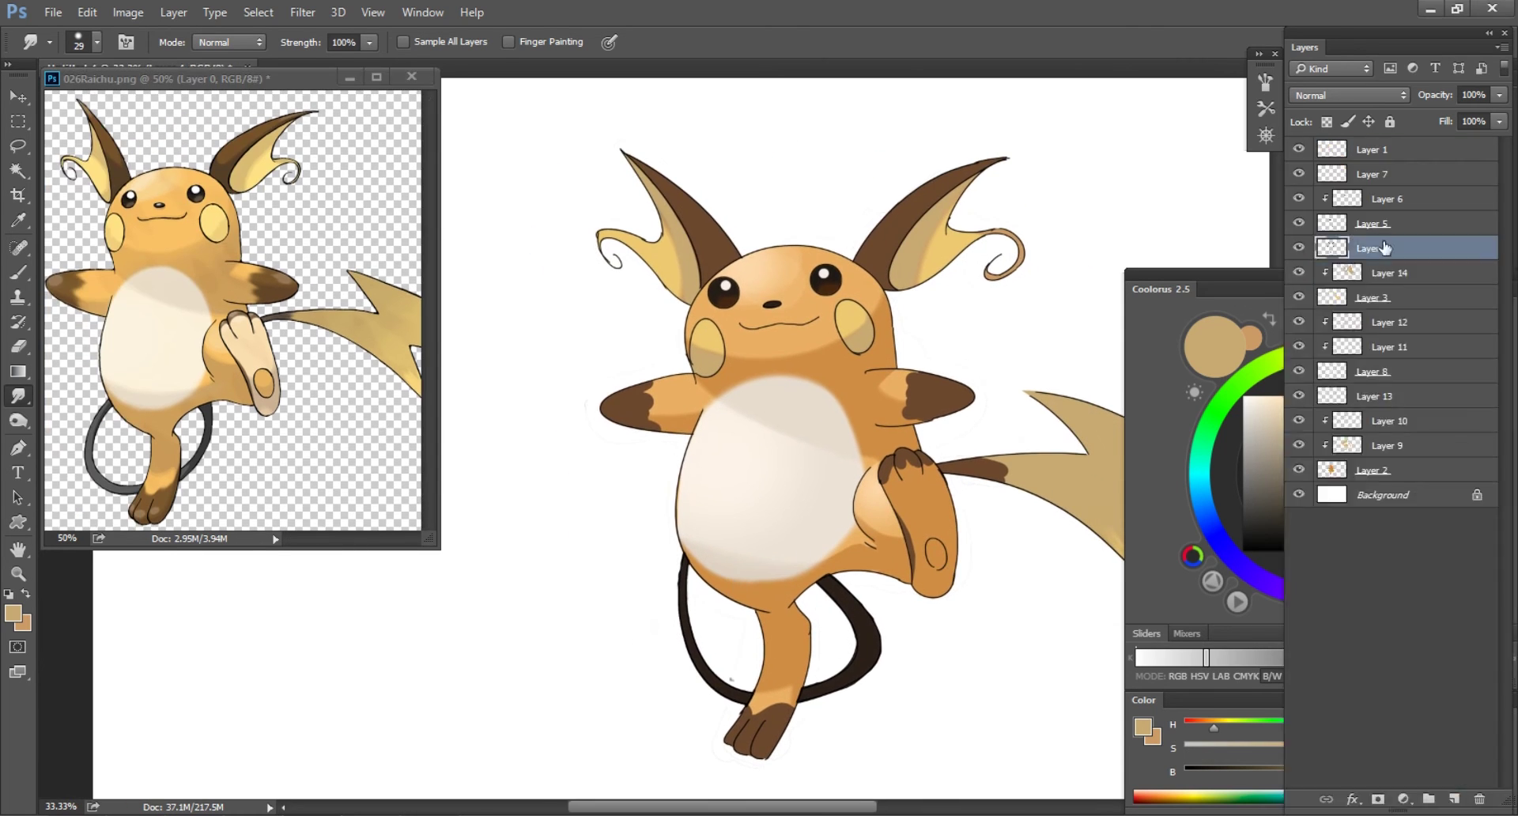
pyautogui.moveTo(1099, 436); pyautogui.dragTo(1042, 426)
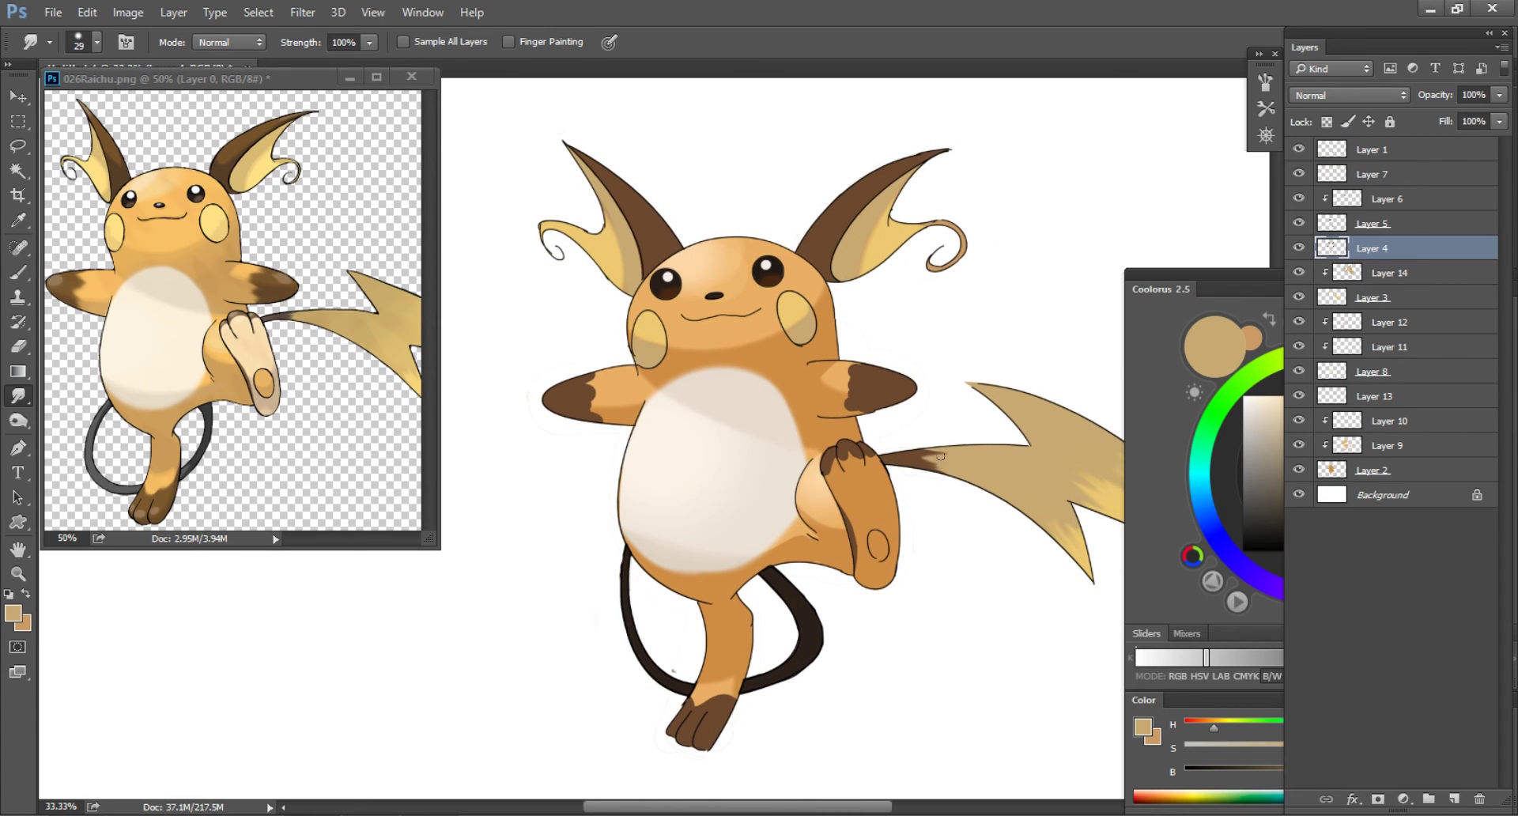
pyautogui.moveTo(951, 456); pyautogui.dragTo(926, 455)
pyautogui.press('e')
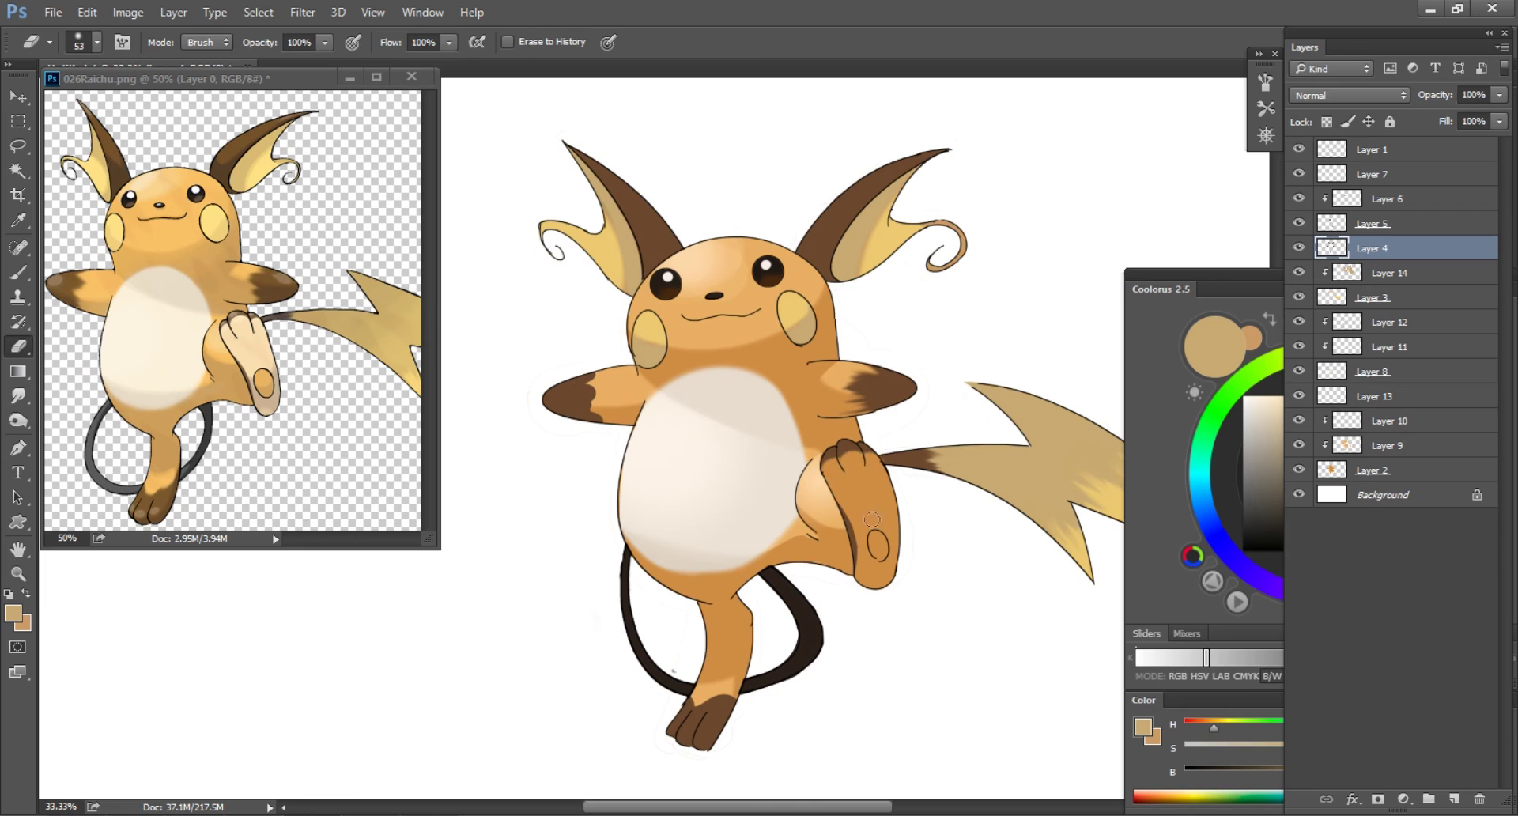
pyautogui.press('r')
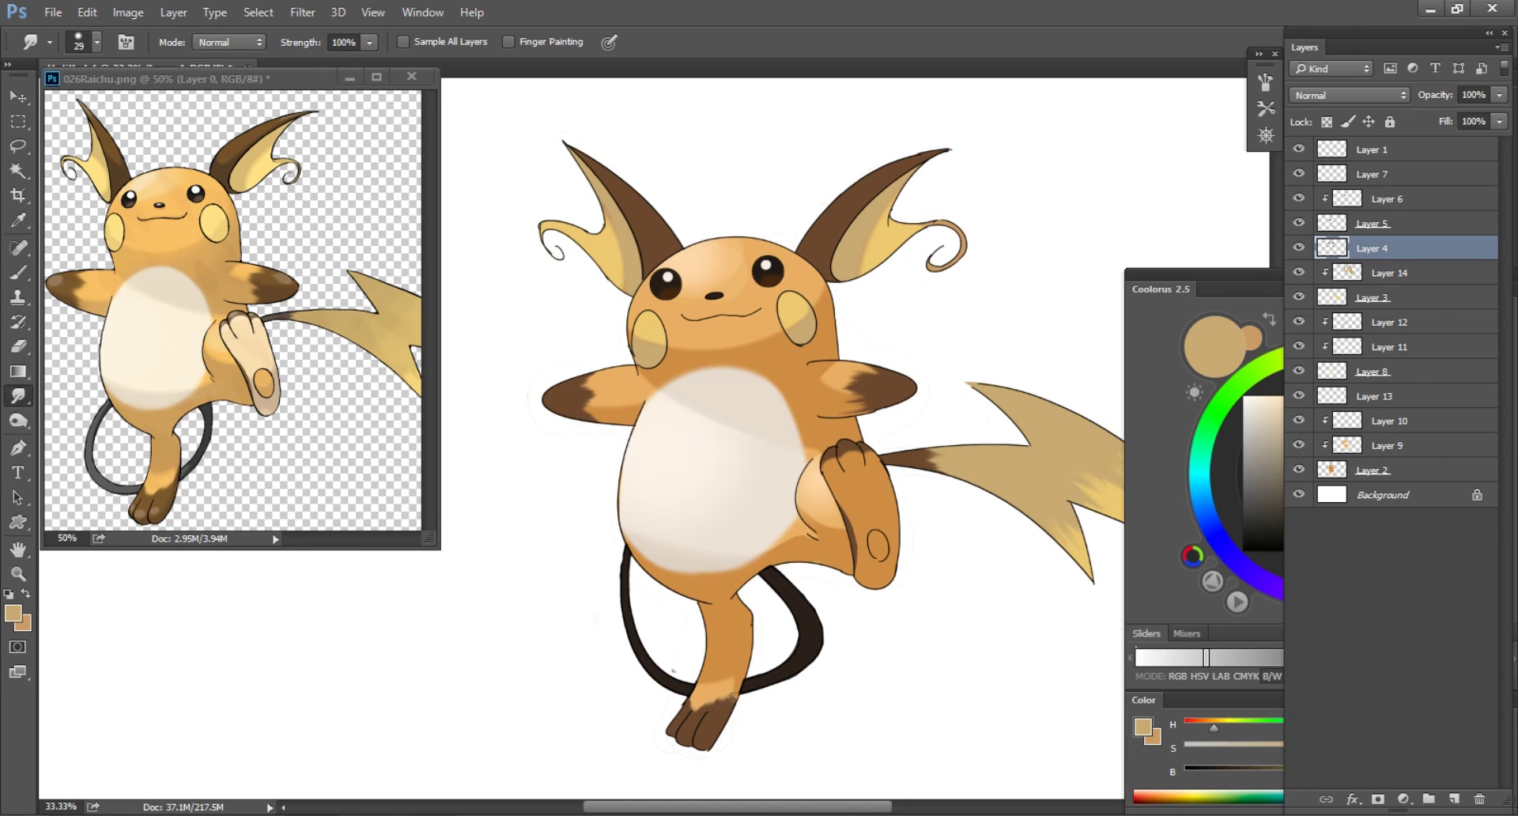
pyautogui.moveTo(983, 663); pyautogui.dragTo(959, 659)
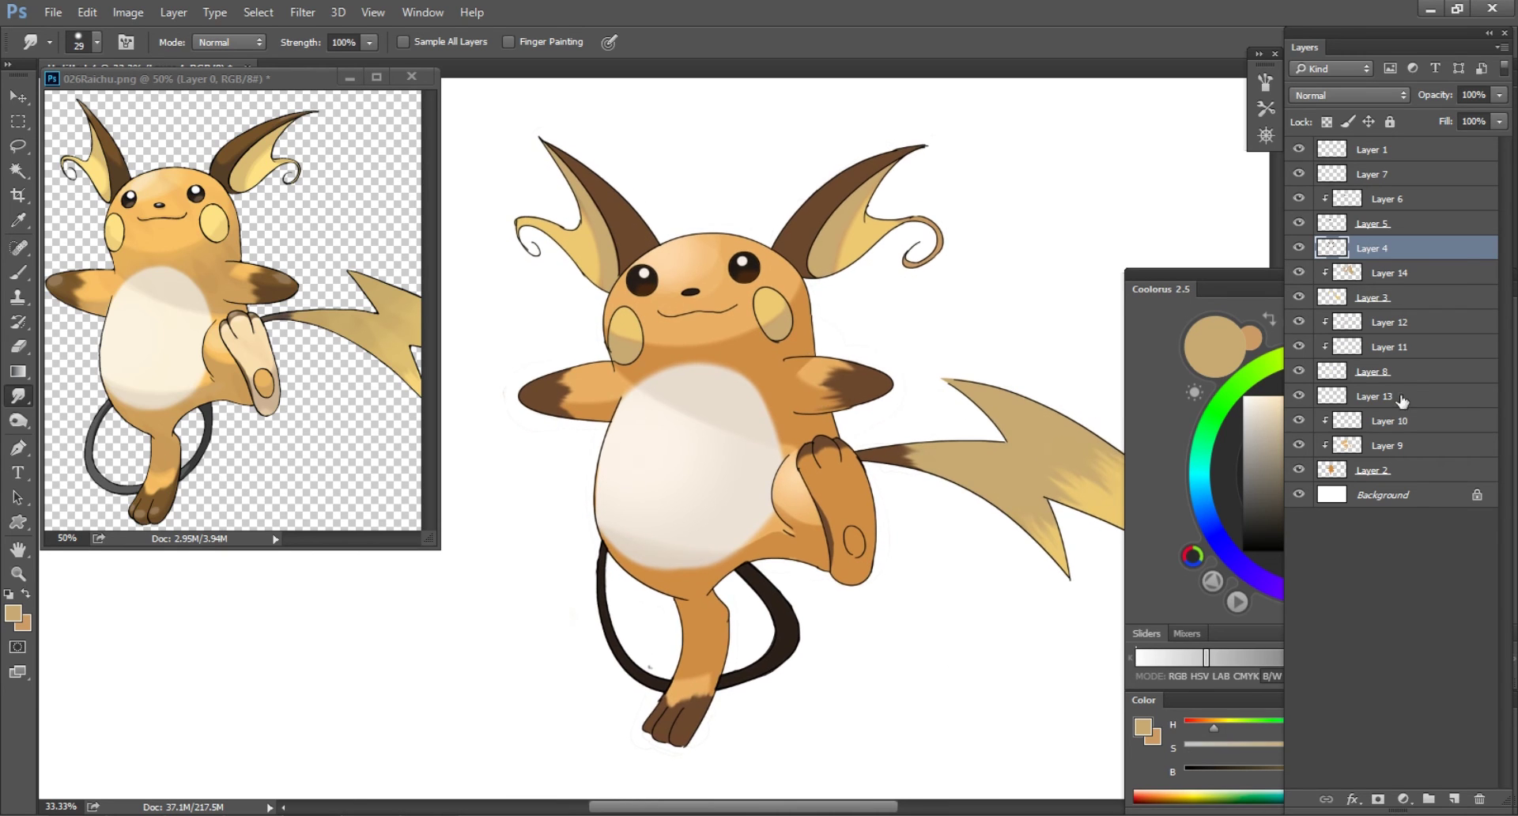
# - On Layer 8, paint peach F7CF99 highlights on Raichu's raised leg
pyautogui.click(1373, 372)
pyautogui.press('b')
pyautogui.keyDown('alt'); pyautogui.click(722, 556); pyautogui.keyUp('alt')
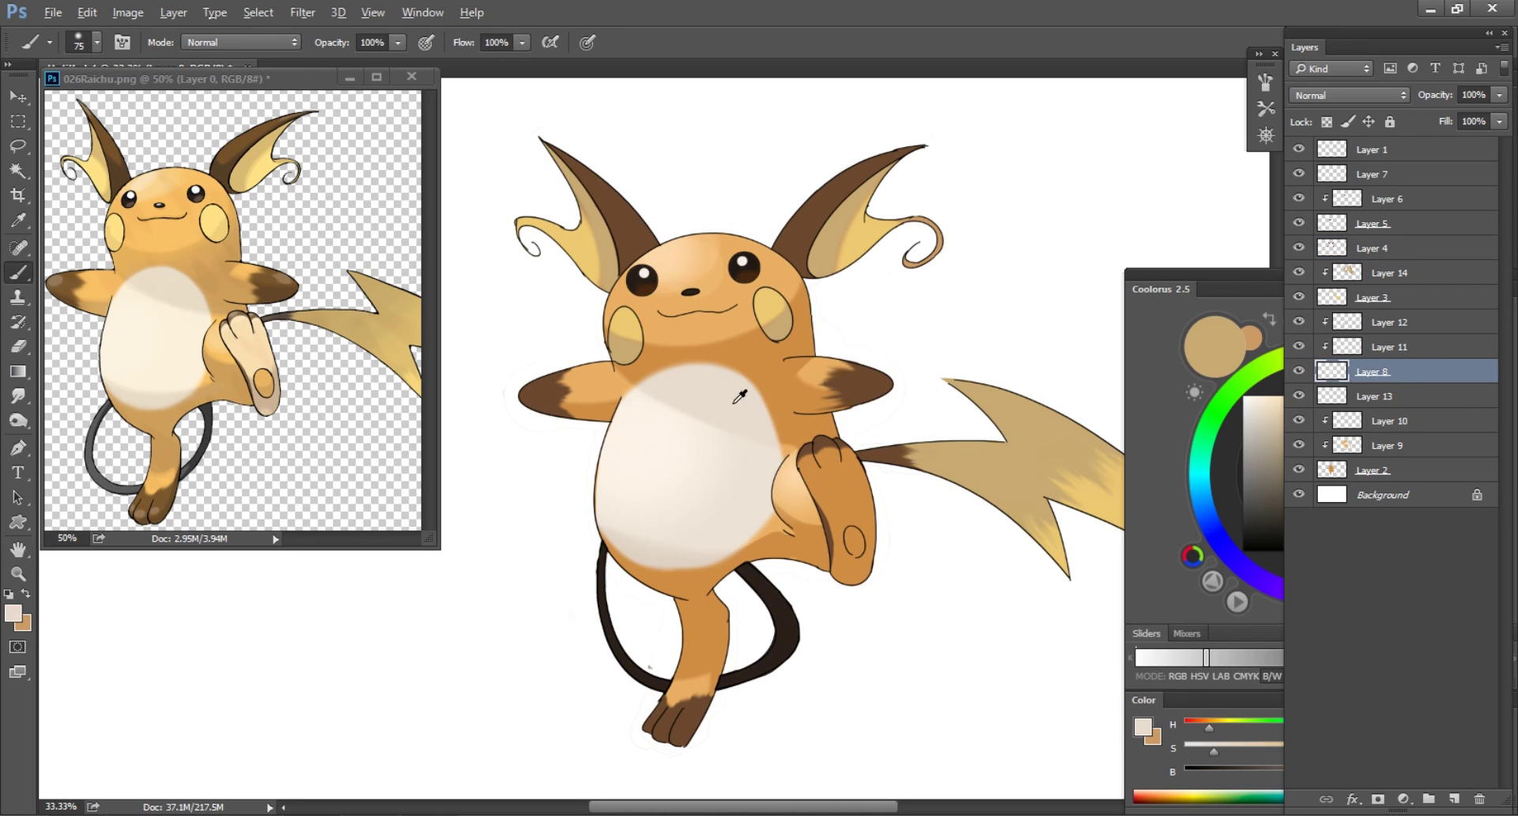
pyautogui.click(1135, 581)
pyautogui.click(1263, 752)
pyautogui.moveTo(829, 470); pyautogui.dragTo(860, 548)
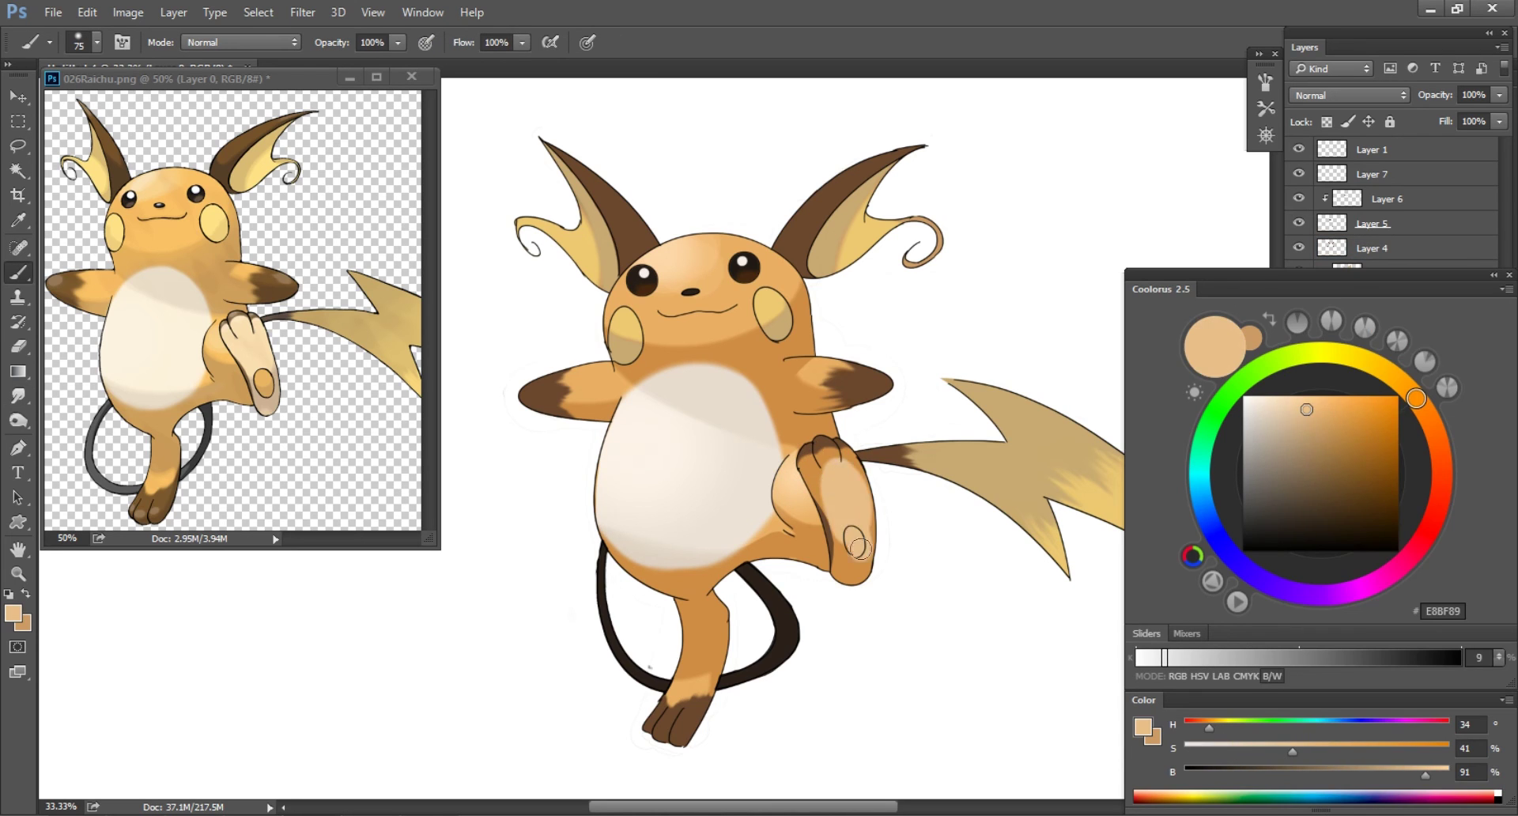
pyautogui.moveTo(1425, 771); pyautogui.dragTo(1440, 771)
pyautogui.moveTo(822, 473); pyautogui.dragTo(844, 565)
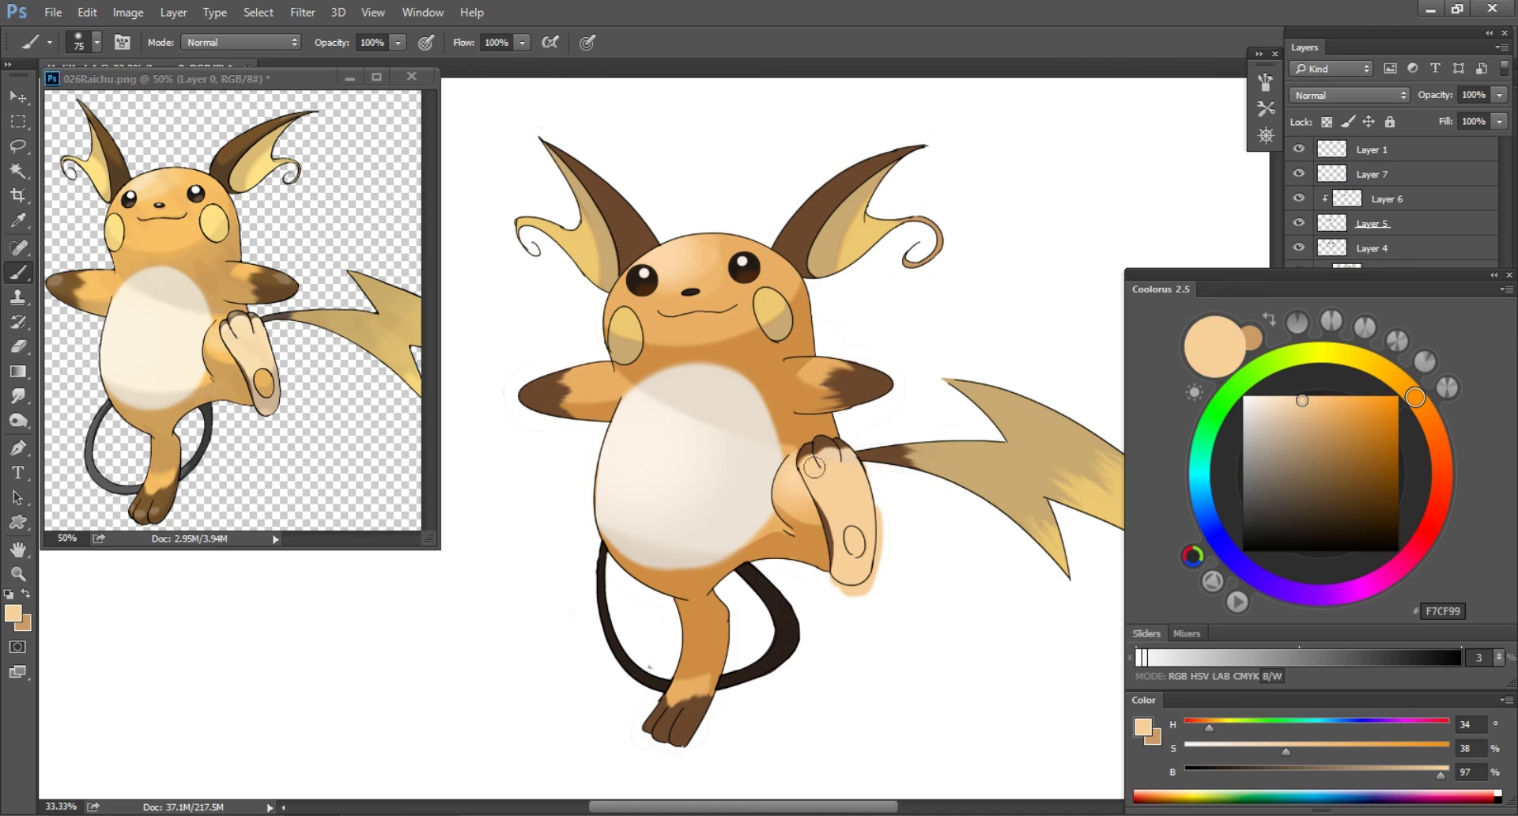
# - Erase the peach overspill around the raised foot
pyautogui.press('e')
pyautogui.rightClick(908, 470)
pyautogui.press('Escape')
pyautogui.moveTo(884, 504)
pyautogui.mouseDown()
pyautogui.moveTo(874, 576)
pyautogui.moveTo(823, 587)
pyautogui.mouseUp()
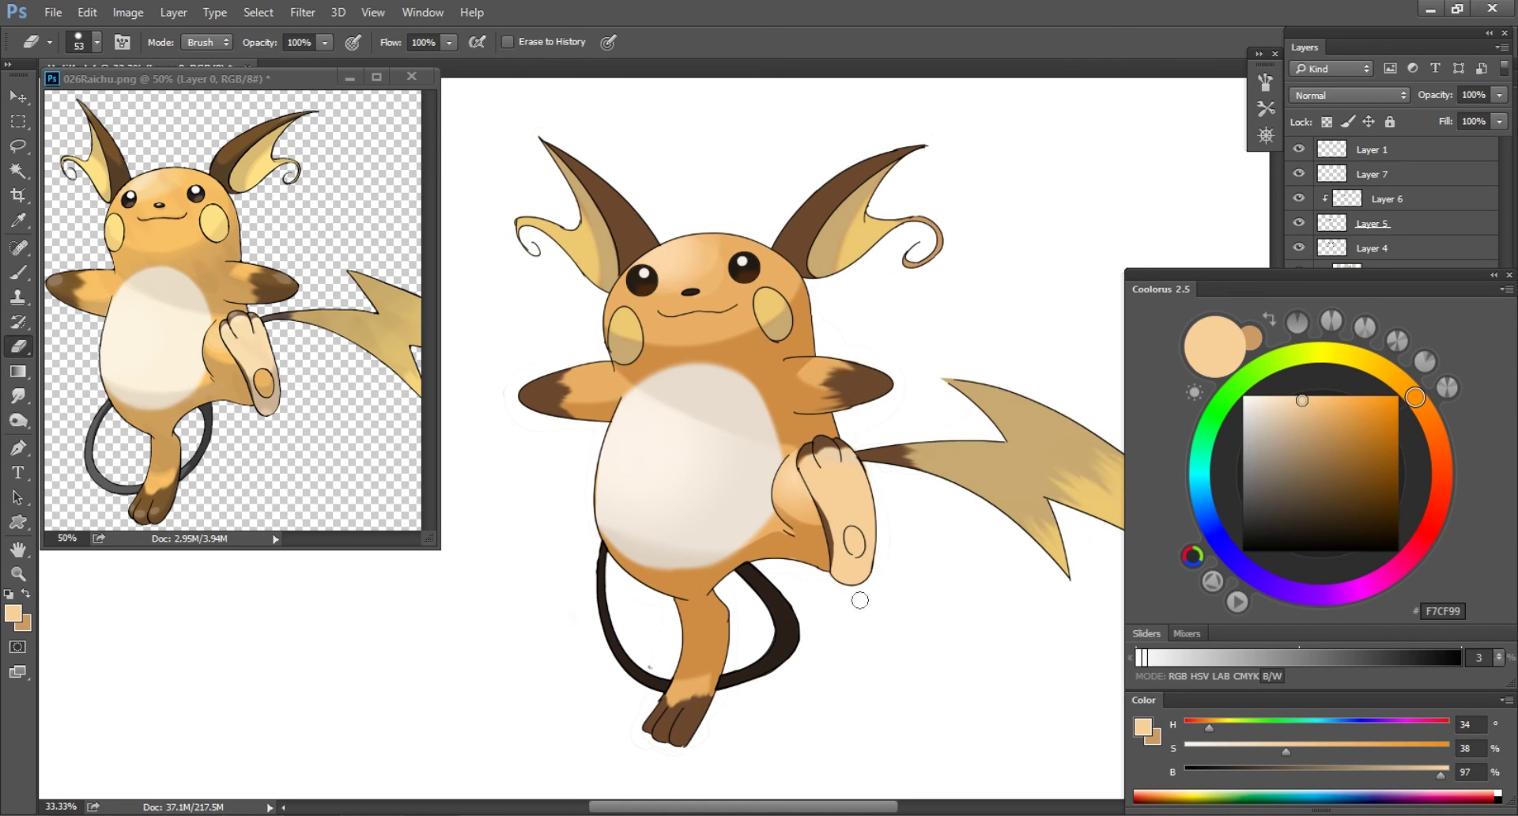
# - On Layer 9, pick a lighter orange for the foot pad with a size 45 brush
pyautogui.keyDown('alt'); pyautogui.click(797, 517); pyautogui.keyUp('alt')
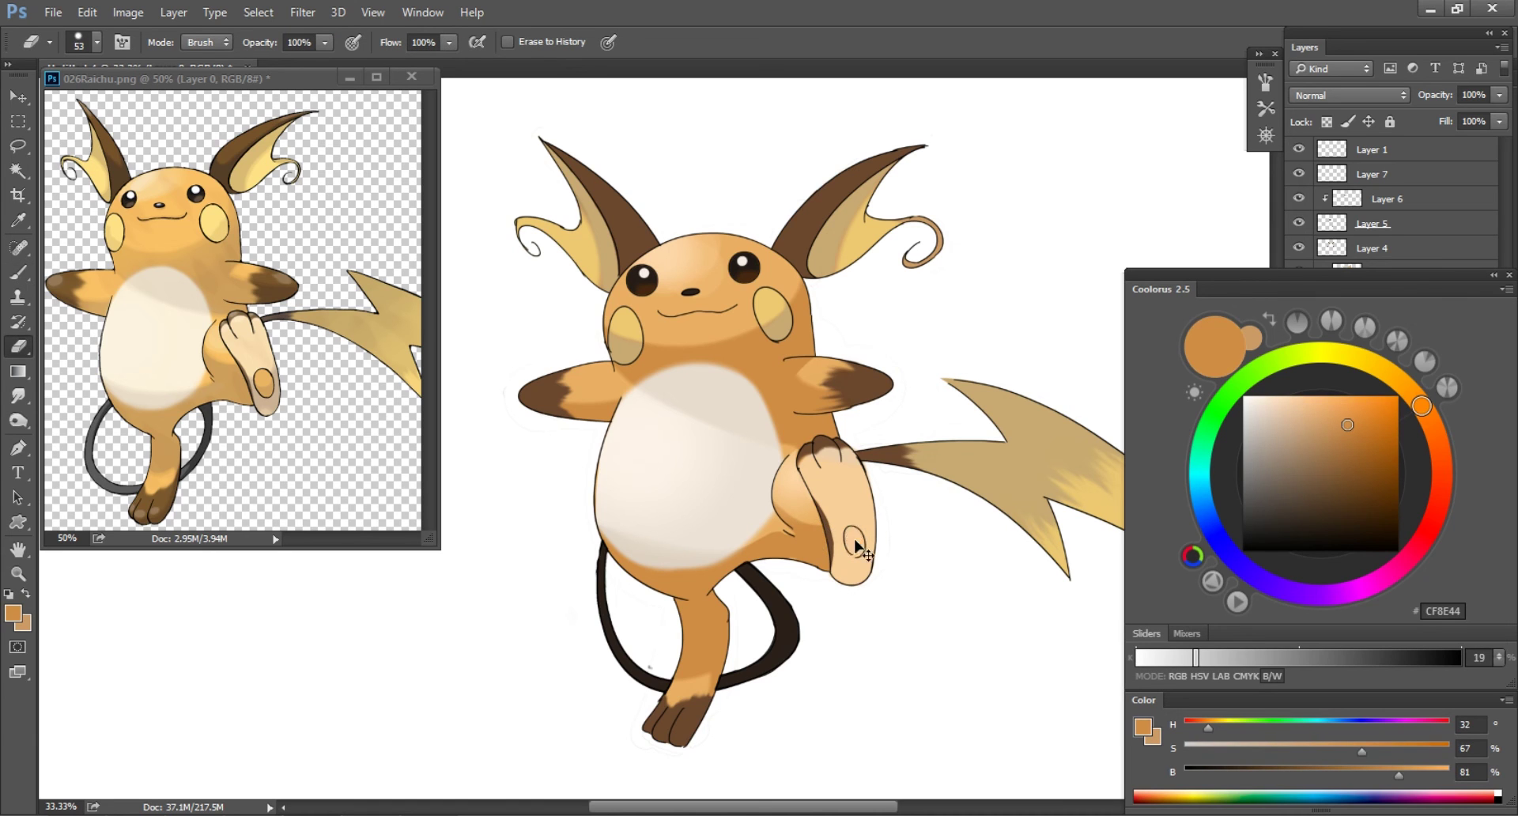
pyautogui.click(1392, 421)
pyautogui.hotkey('ctrl', 'shift', 'n')
pyautogui.press('Escape')
pyautogui.click(1343, 445)
pyautogui.press('b')
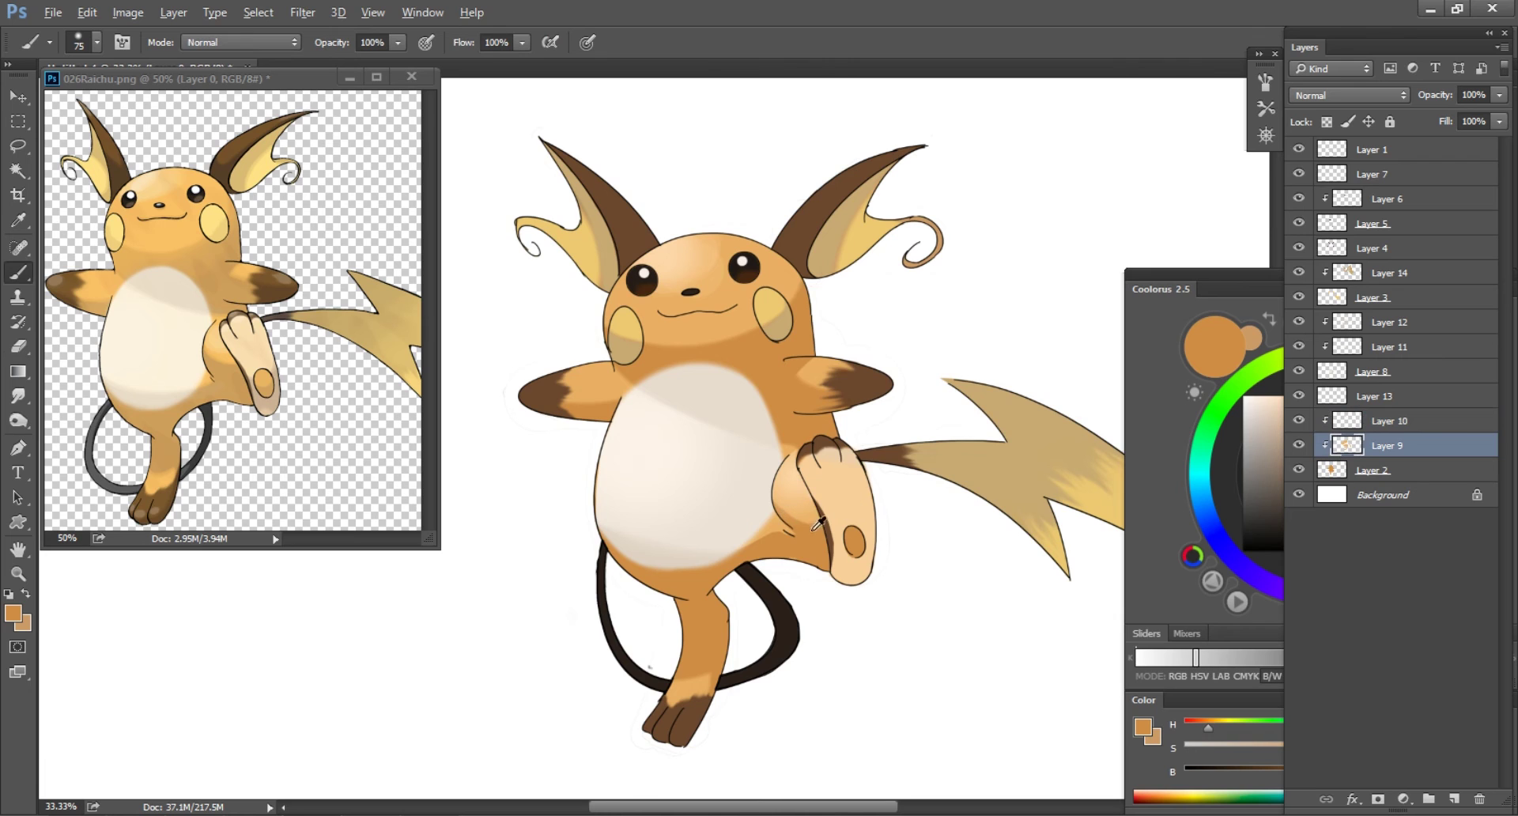
pyautogui.scroll(1, 814, 518)
pyautogui.keyDown('alt'); pyautogui.click(828, 286); pyautogui.keyUp('alt')
pyautogui.press('[')
pyautogui.press('[')
pyautogui.press('[')
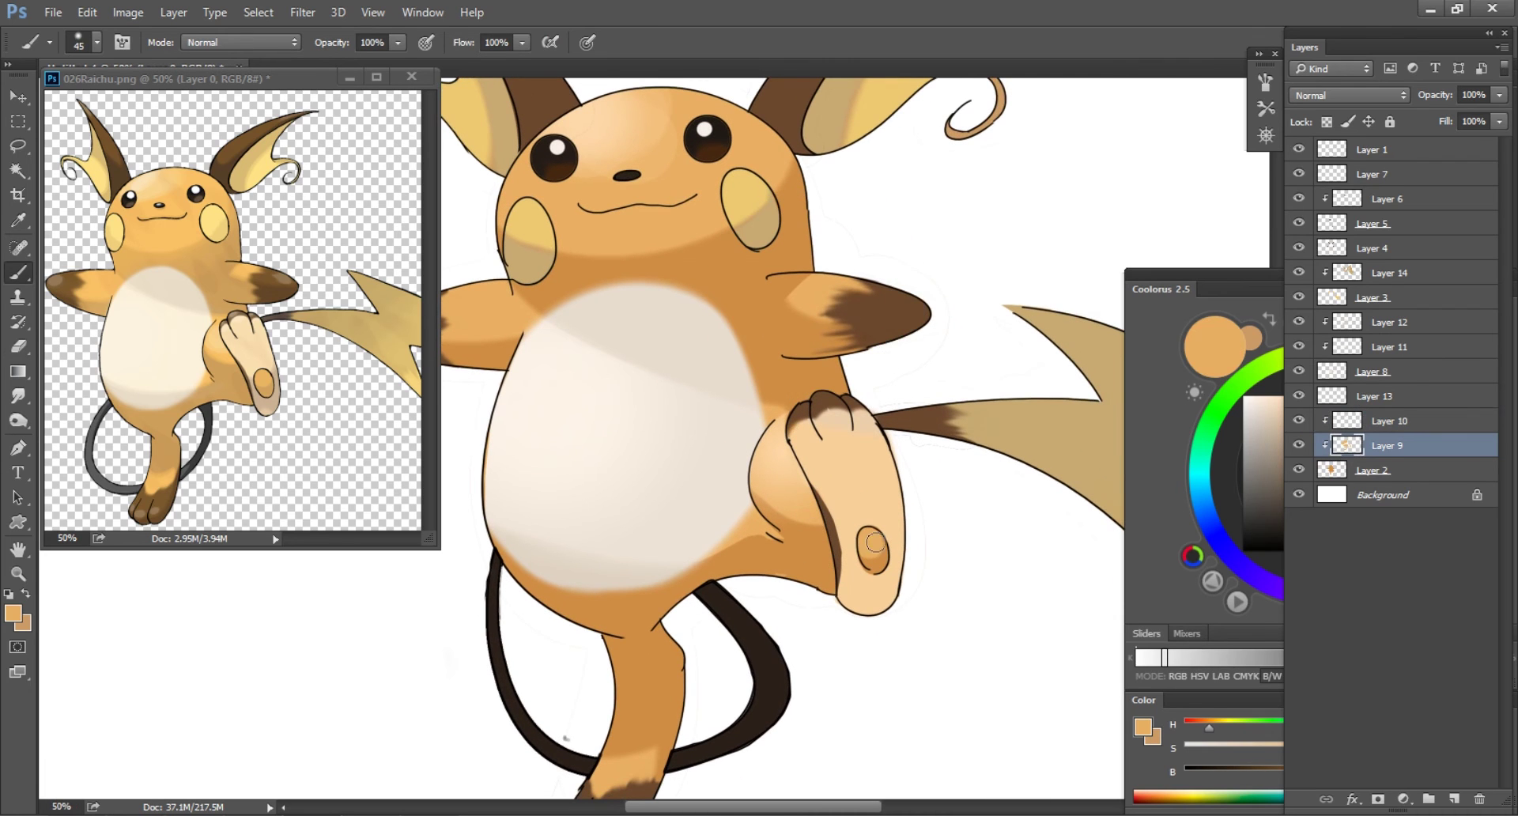
pyautogui.scroll(-1, 857, 589)
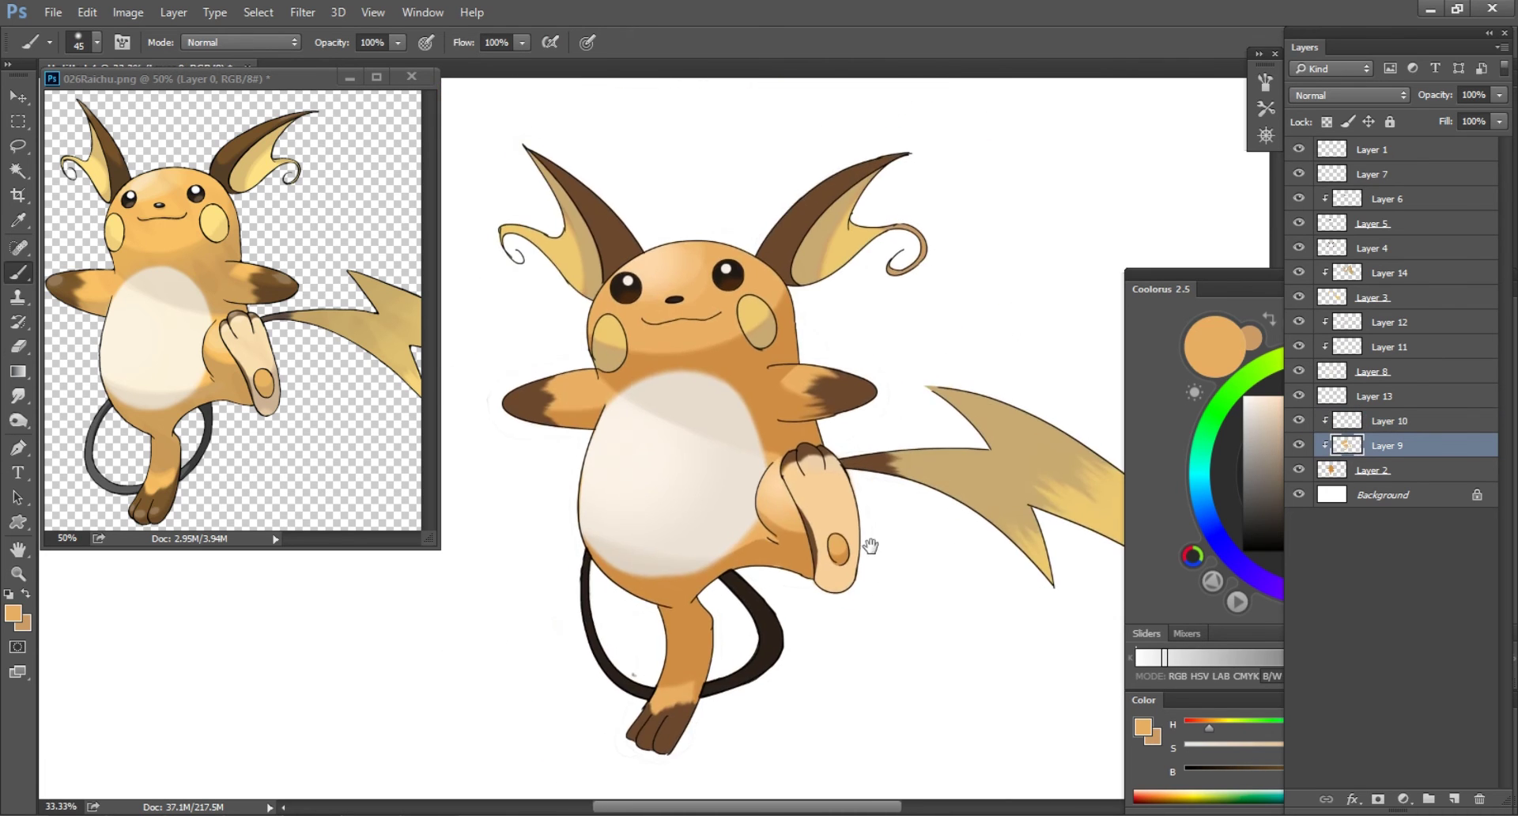
# - Show Layer 11 and shade the raised foot's underside with beige D1B999 on Layer 12
pyautogui.press('v')
pyautogui.click(1336, 379)
pyautogui.click(1308, 353)
pyautogui.press('b')
pyautogui.keyDown('alt'); pyautogui.click(680, 474); pyautogui.keyUp('alt')
pyautogui.click(1375, 321)
pyautogui.click(834, 581)
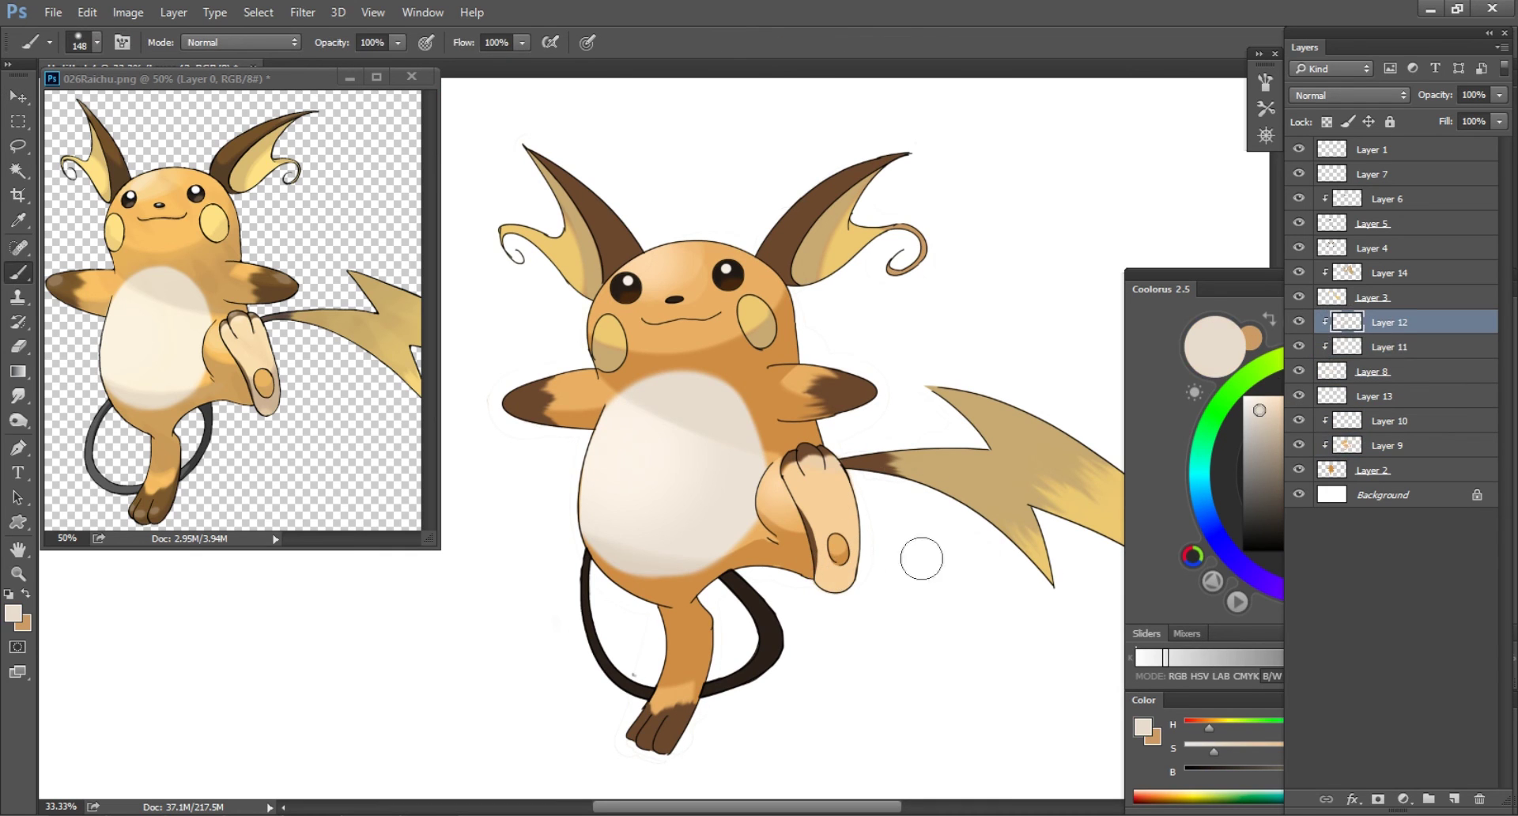
pyautogui.moveTo(1423, 771); pyautogui.dragTo(1391, 771)
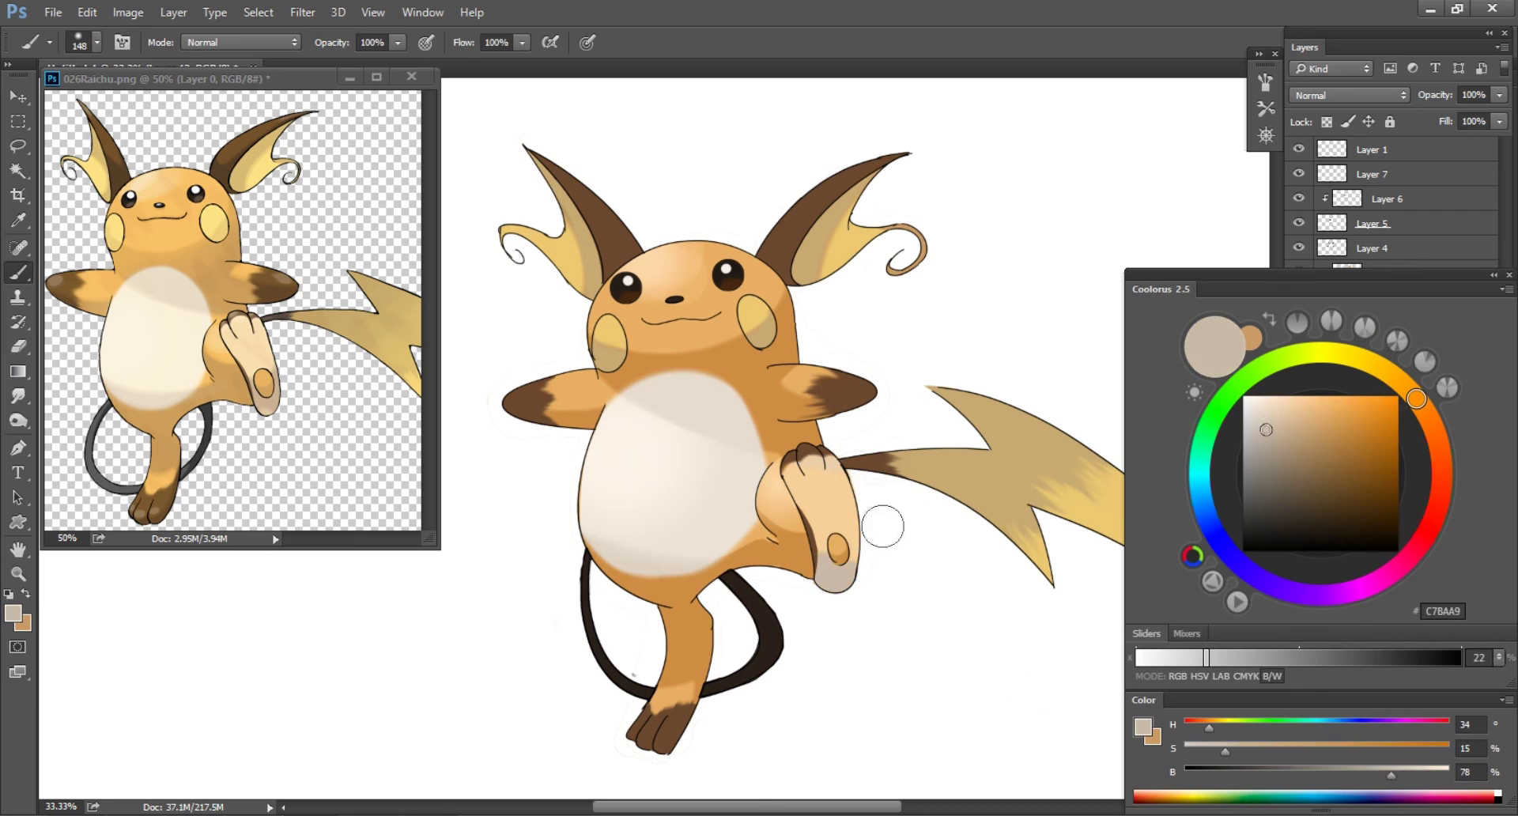
pyautogui.moveTo(1249, 751); pyautogui.dragTo(1254, 751)
pyautogui.click(1401, 774)
pyautogui.click(846, 552)
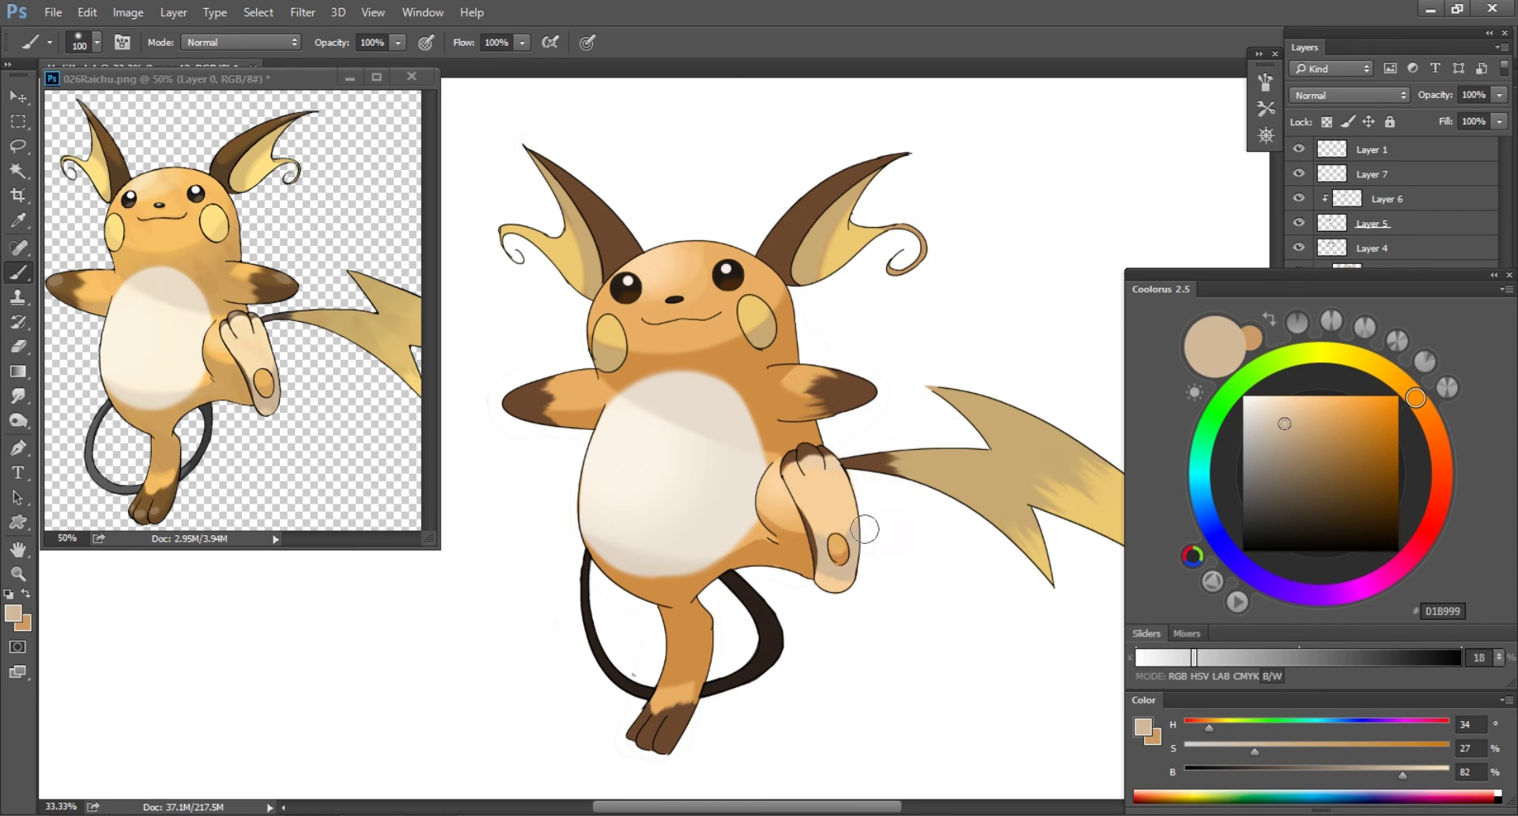
# - Trim the beige foot shading with erasing and smudging
pyautogui.press('e')
pyautogui.rightClick(832, 526)
pyautogui.press('Escape')
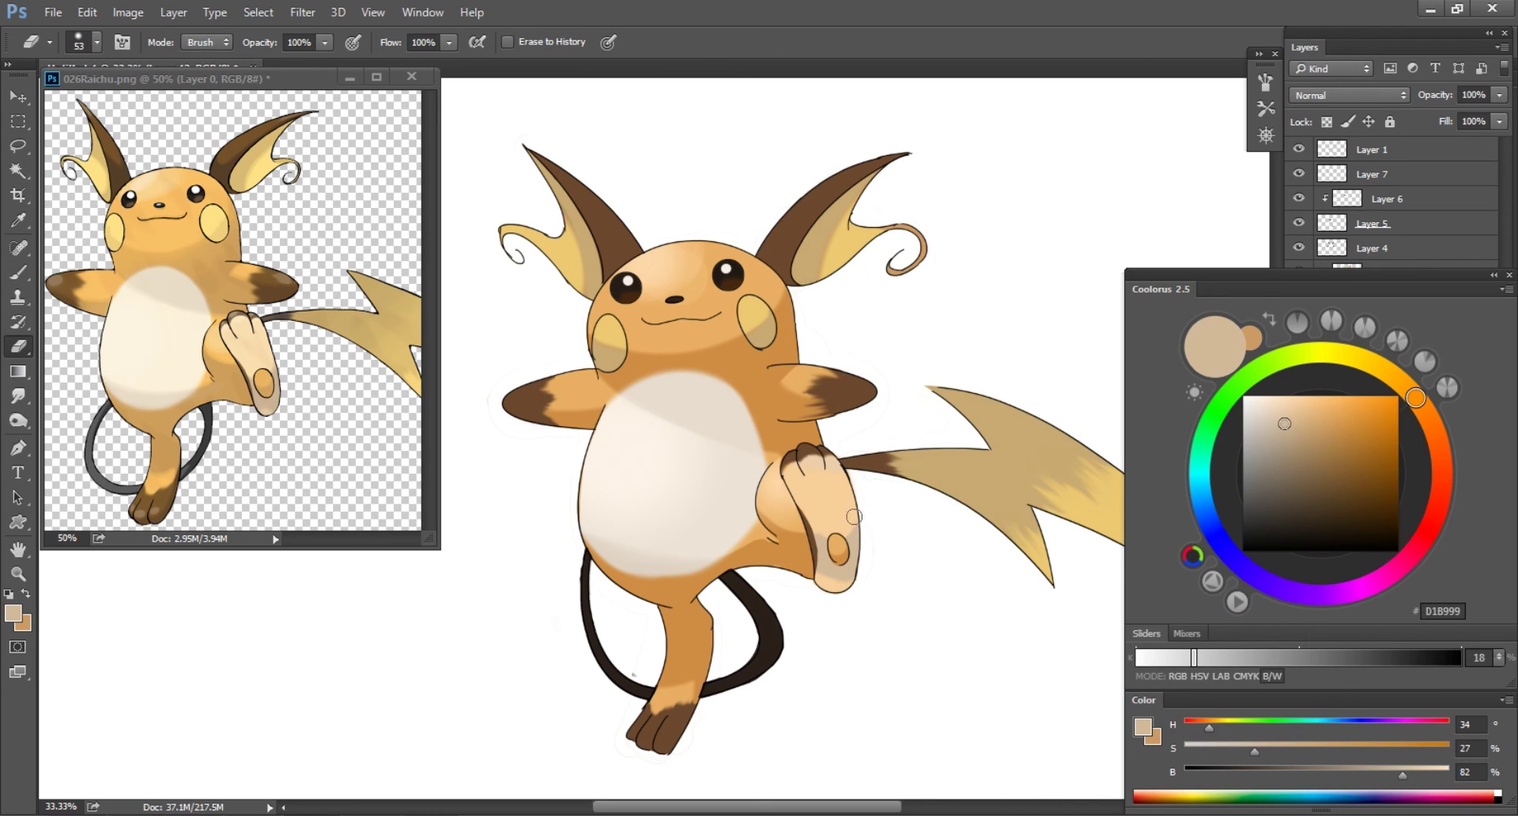
pyautogui.press('b')
pyautogui.press('e')
pyautogui.press('r')
pyautogui.moveTo(833, 581); pyautogui.dragTo(839, 585)
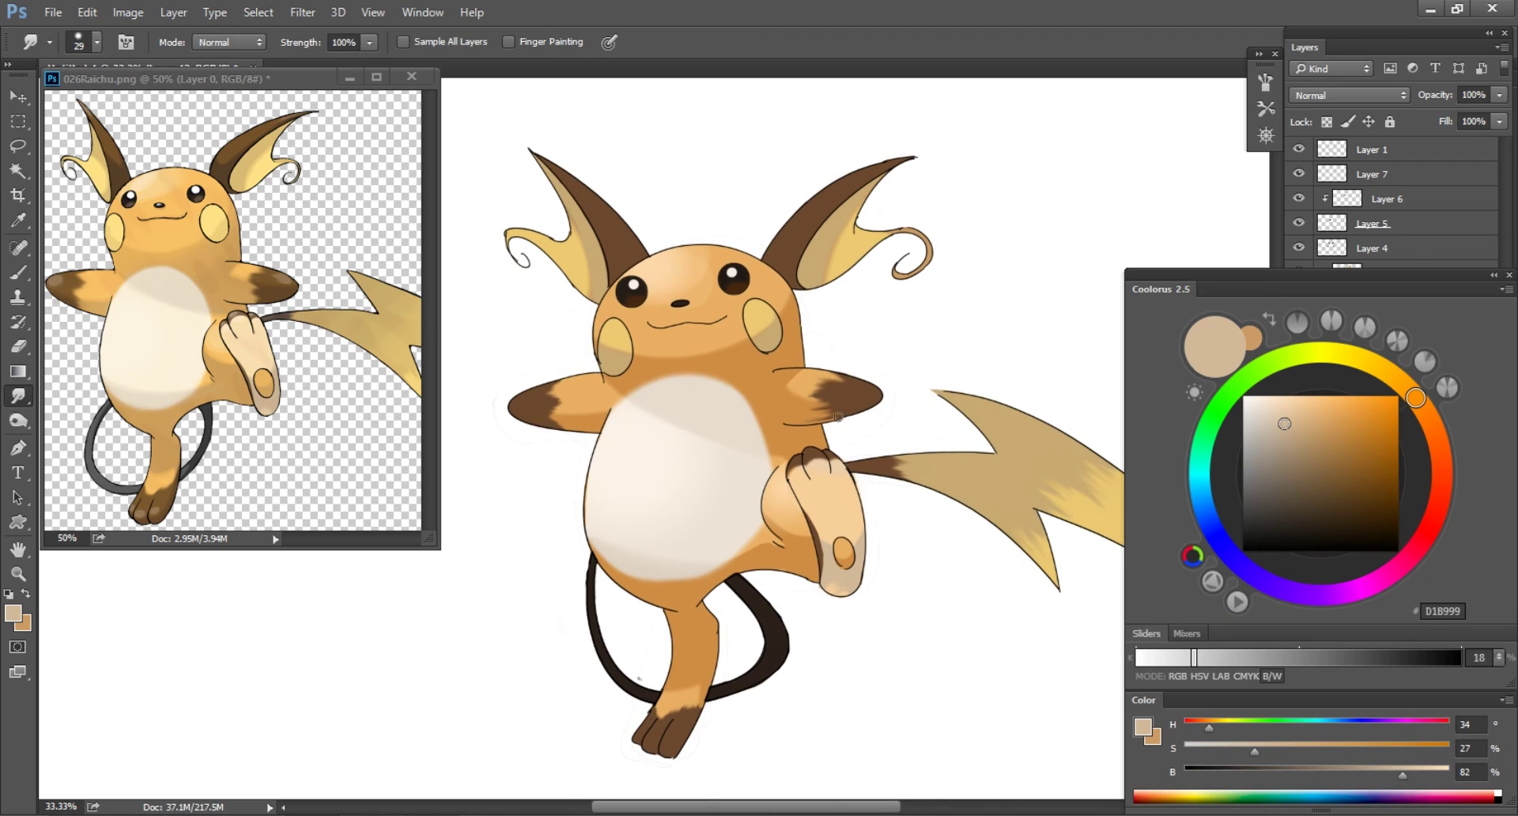
pyautogui.press('b')
pyautogui.click(1318, 266)
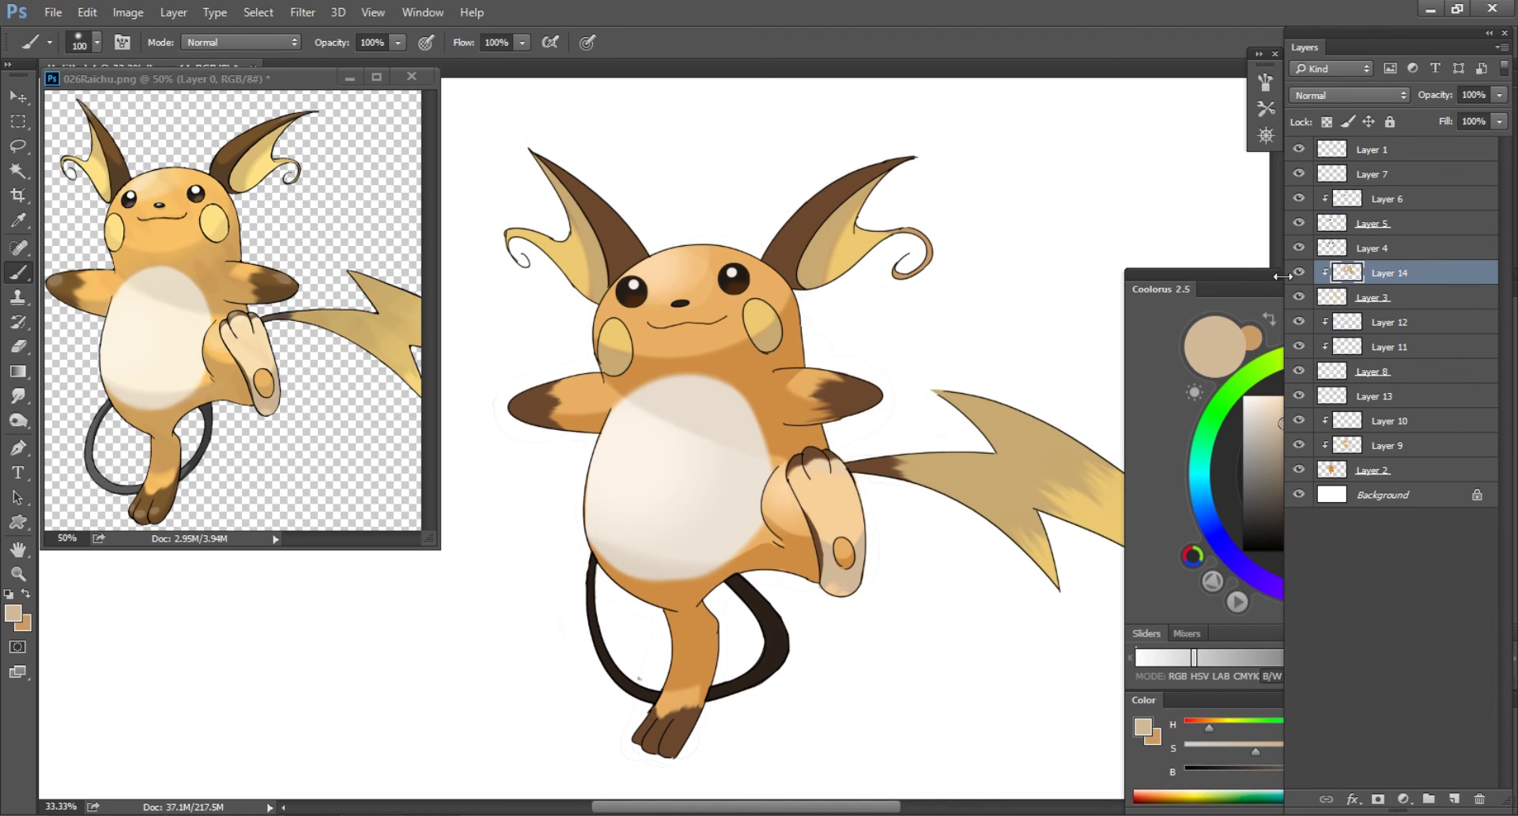
# - Add a clipped layer above Layer 4 and mix a dark brown 4D301F
pyautogui.click(1330, 248)
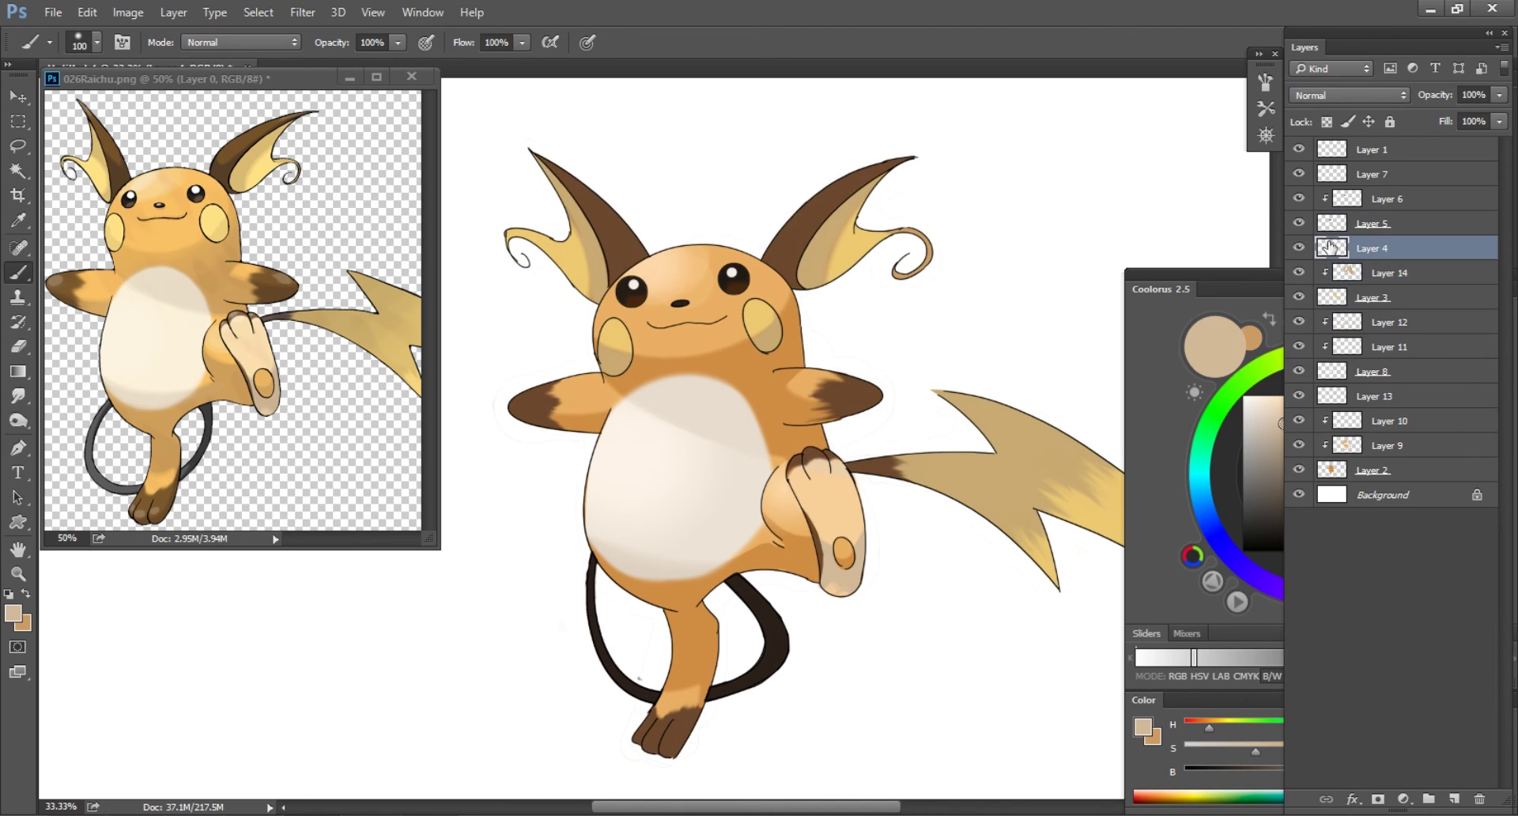
pyautogui.hotkey('ctrl', 'shift', 'n')
pyautogui.press('Return')
pyautogui.keyDown('alt'); pyautogui.click(807, 266); pyautogui.keyUp('alt')
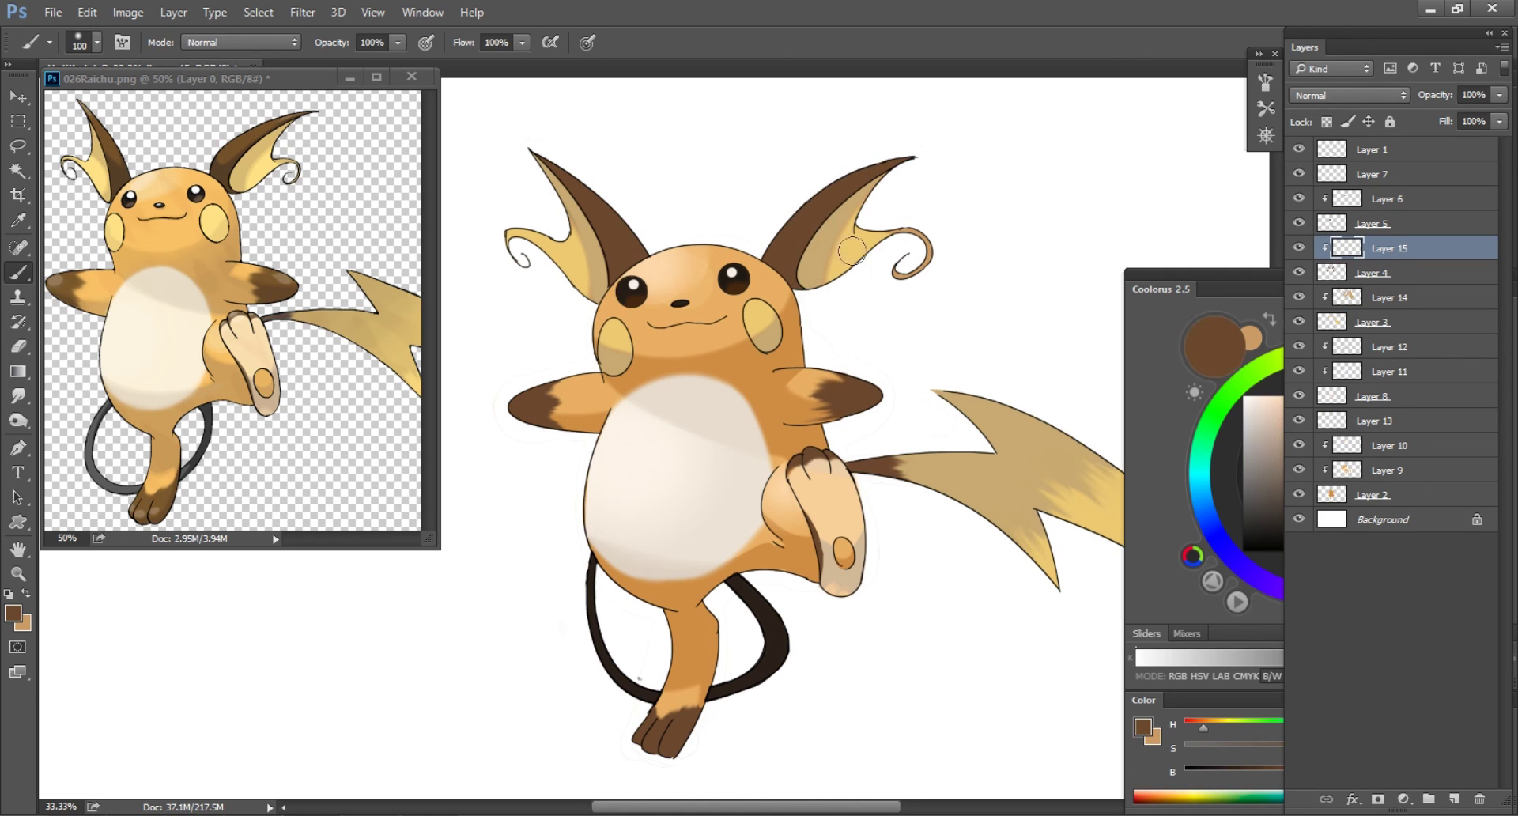
pyautogui.click(1130, 482)
pyautogui.click(1344, 747)
pyautogui.moveTo(1433, 427); pyautogui.dragTo(1437, 440)
pyautogui.press('alt')
pyautogui.moveTo(1270, 770); pyautogui.dragTo(1265, 770)
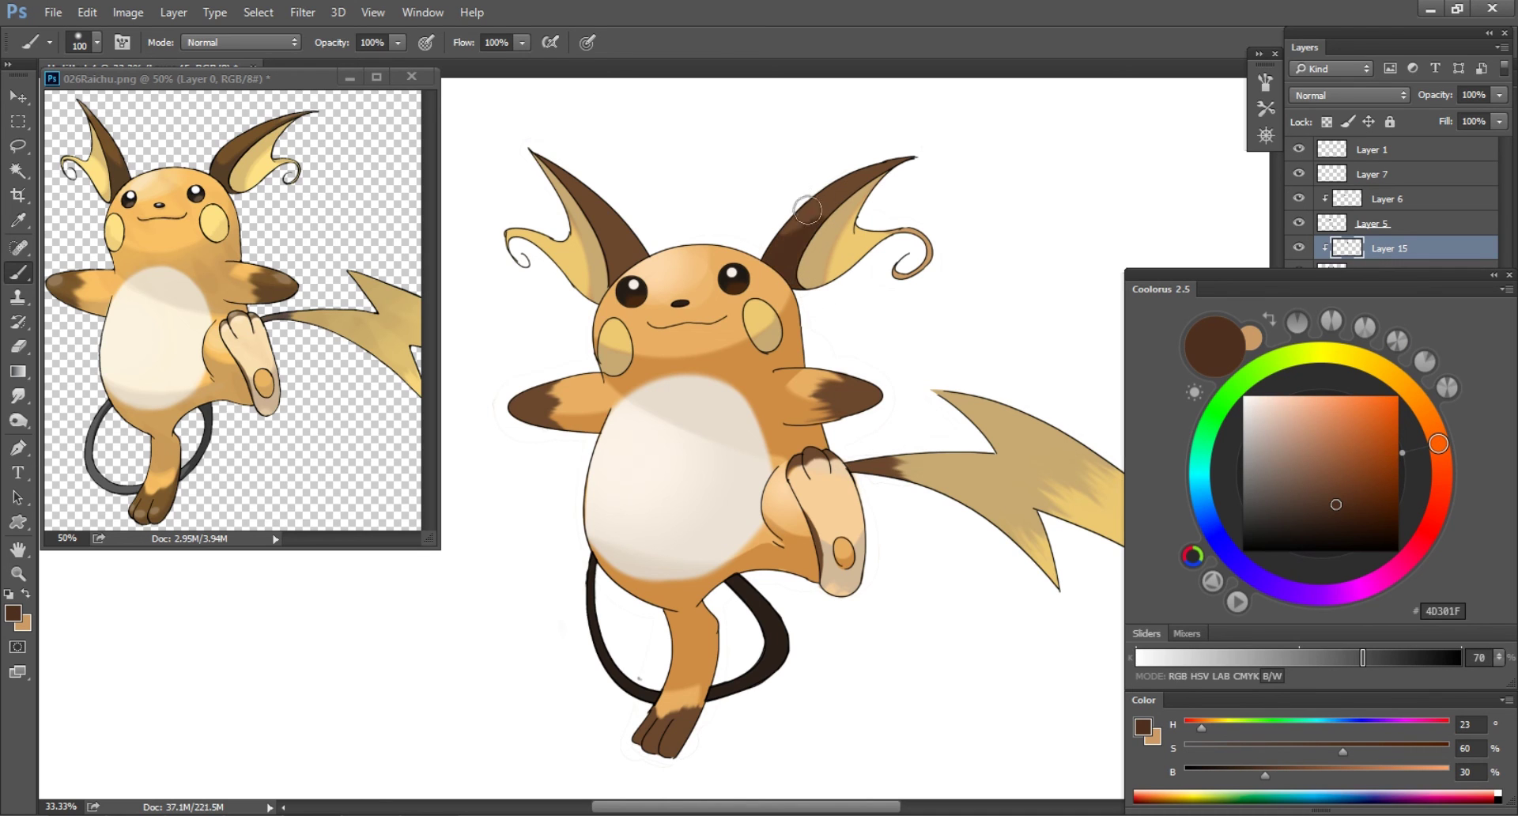
# - Shade the left ear, forehead and both arm joints with the dark brown
pyautogui.press('e')
pyautogui.rightClick(806, 213)
pyautogui.press('Return')
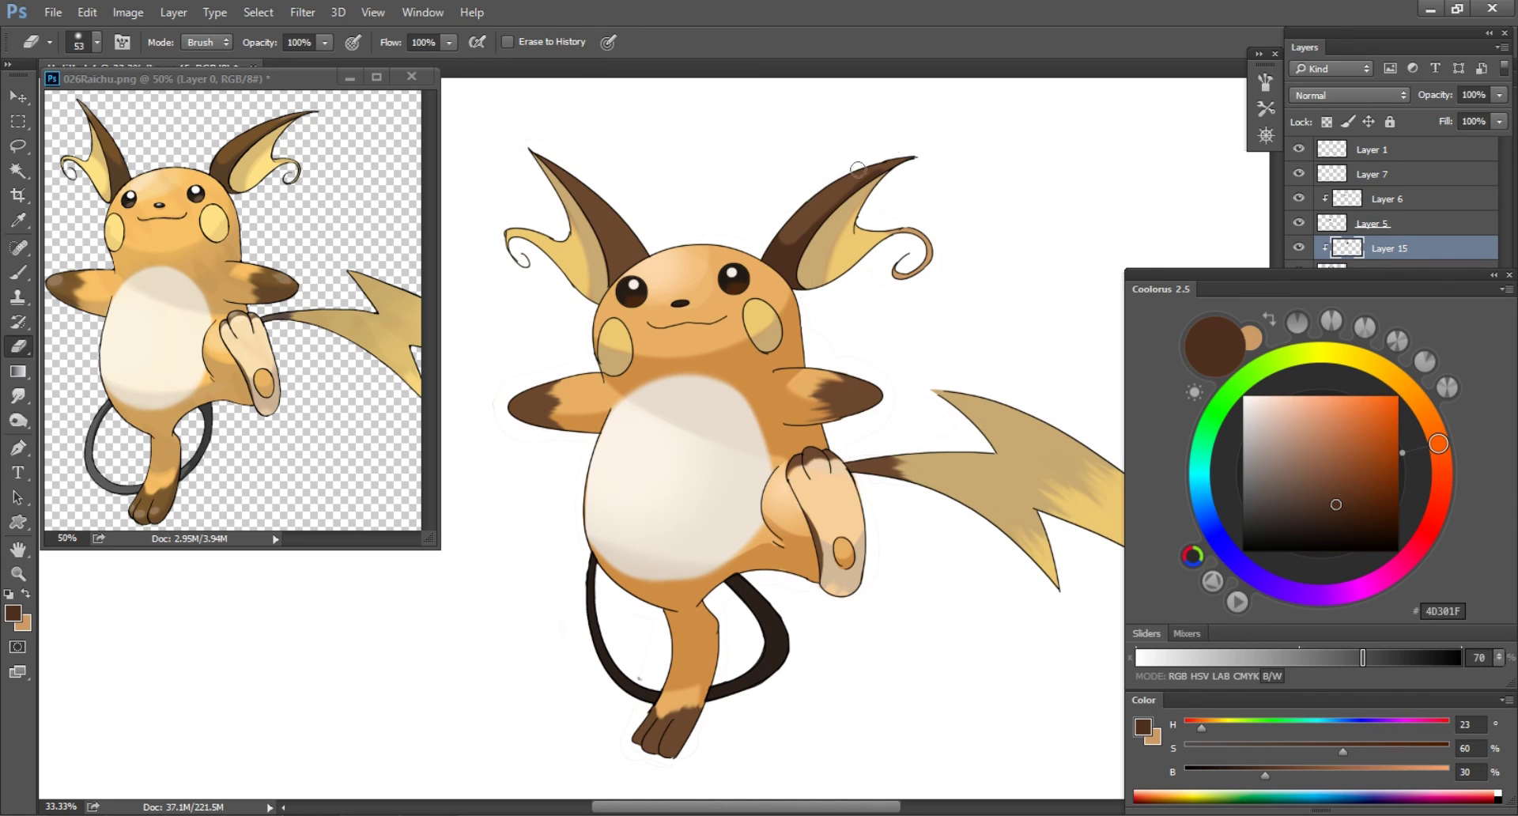
pyautogui.press('b')
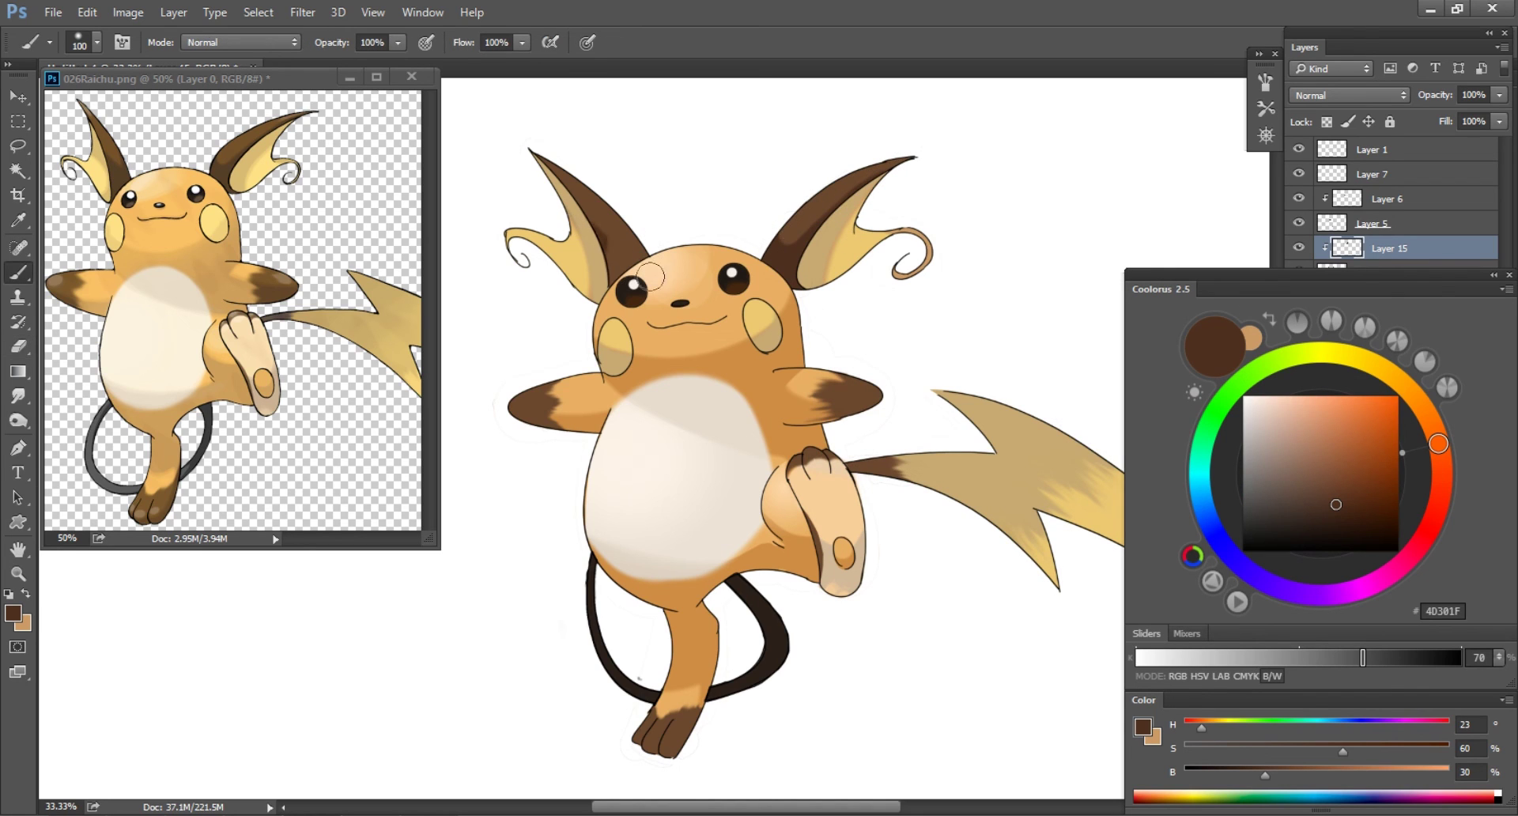
pyautogui.moveTo(613, 166); pyautogui.dragTo(644, 237)
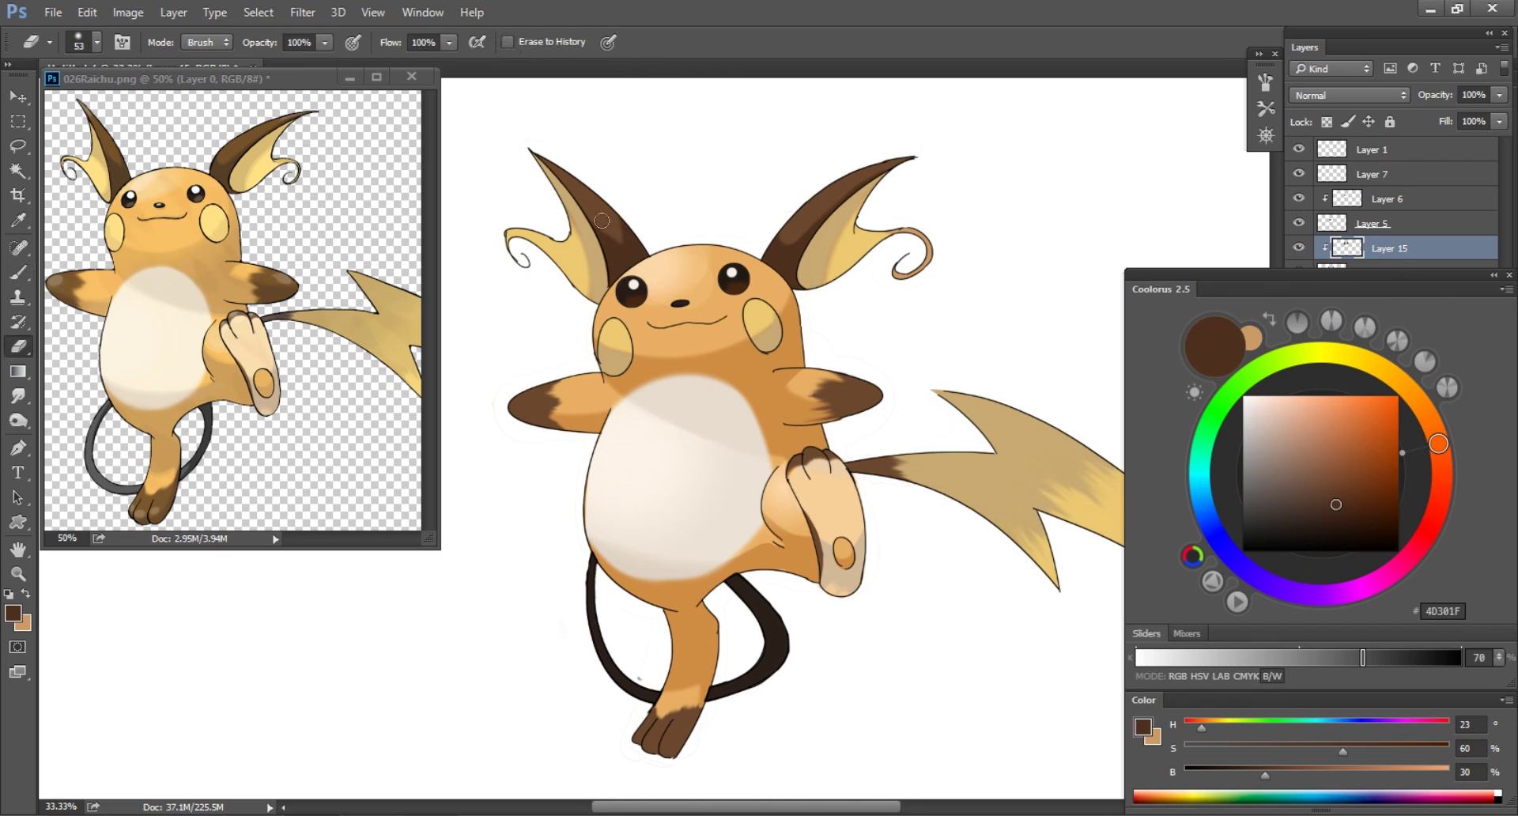
pyautogui.moveTo(605, 221); pyautogui.dragTo(650, 270)
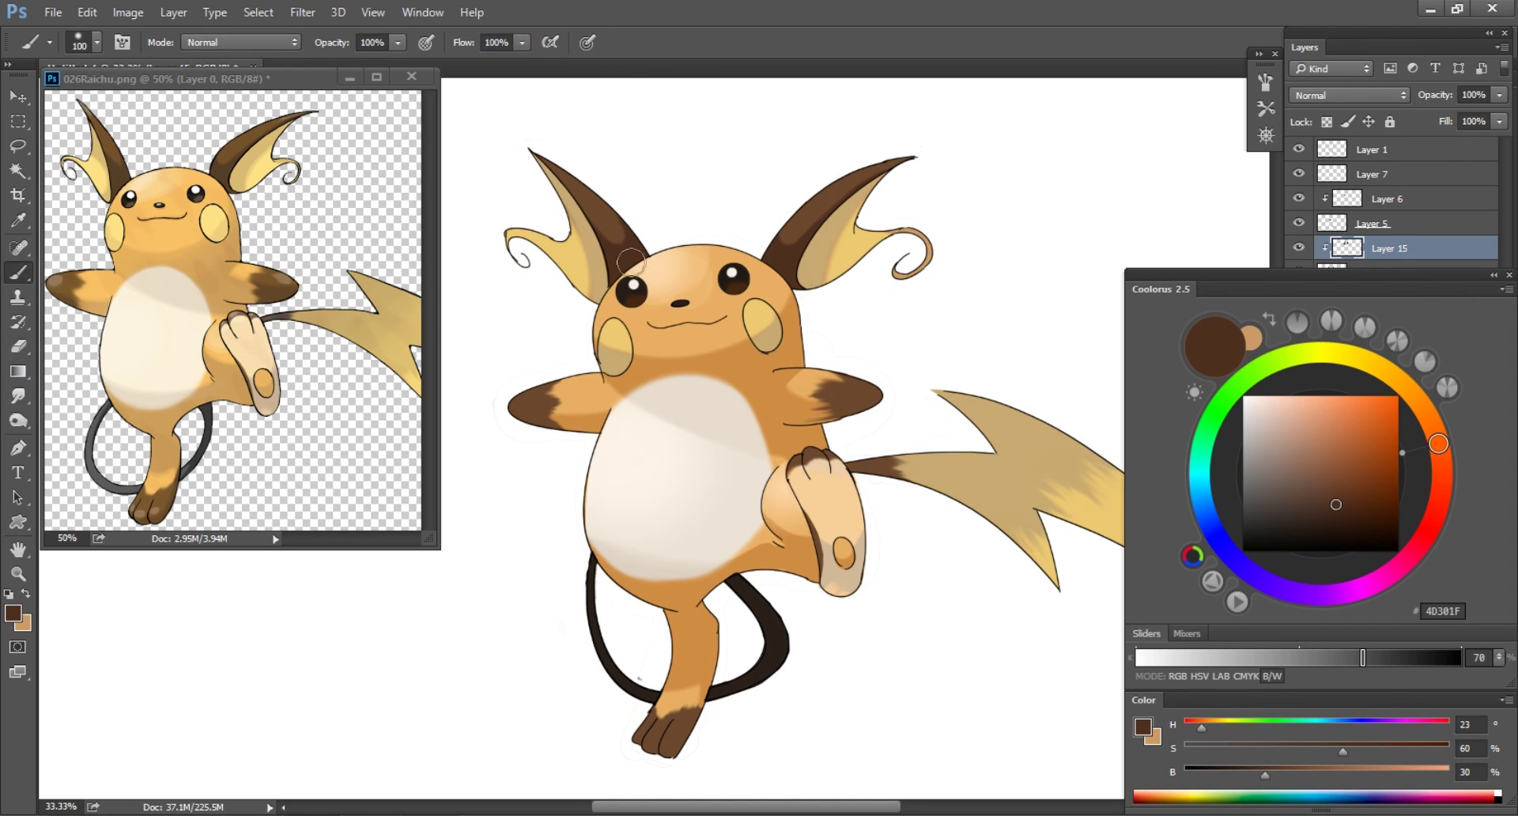
pyautogui.moveTo(545, 433); pyautogui.dragTo(607, 426)
pyautogui.moveTo(814, 411); pyautogui.dragTo(916, 396)
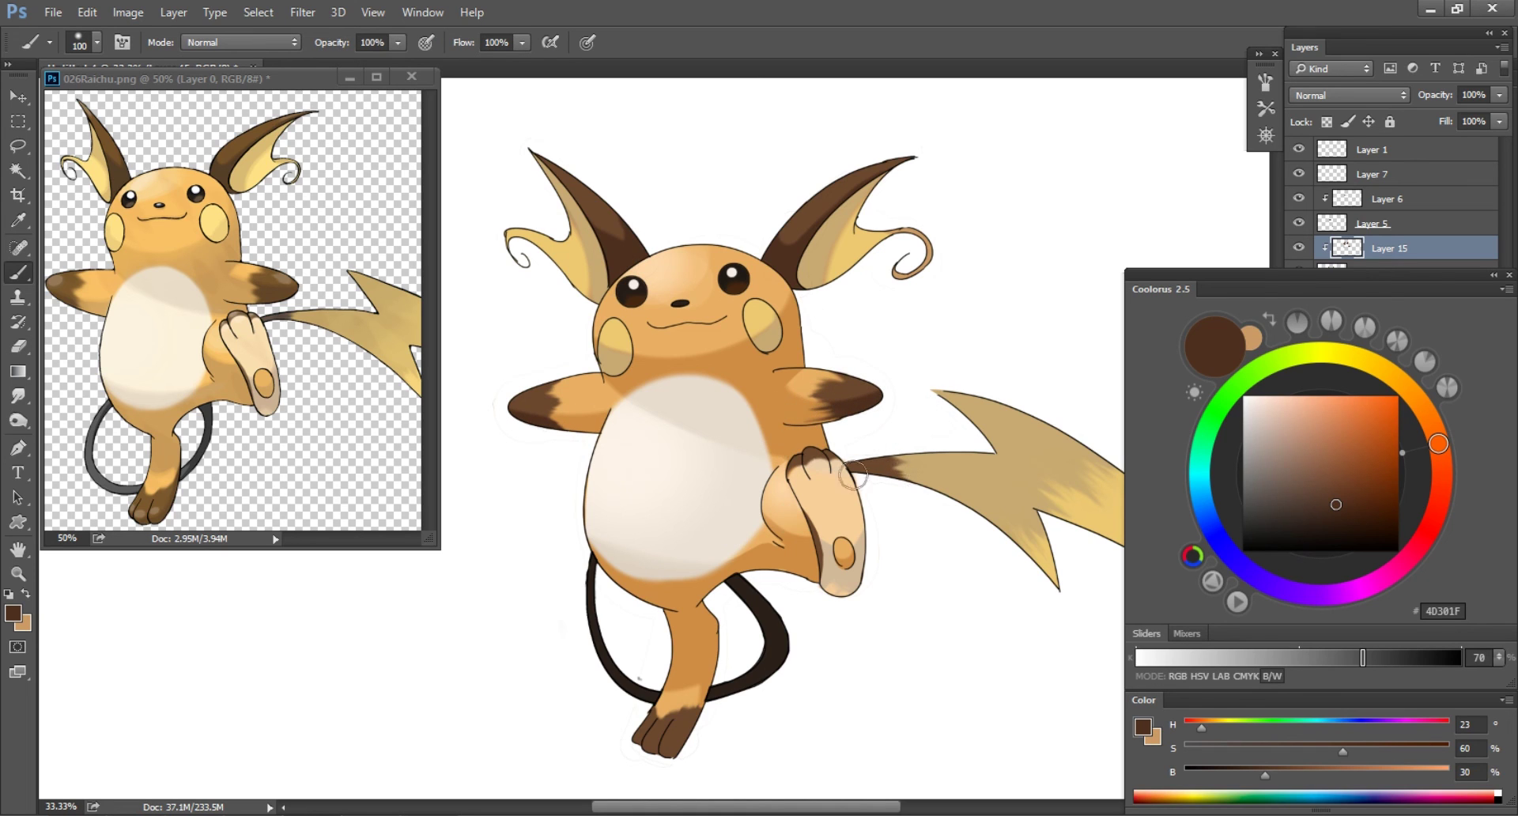
# - Add Layer 16 with a lighter brown 987459 and a size 70 brush
pyautogui.hotkey('ctrl', 'shift', 'n')
pyautogui.press('Return')
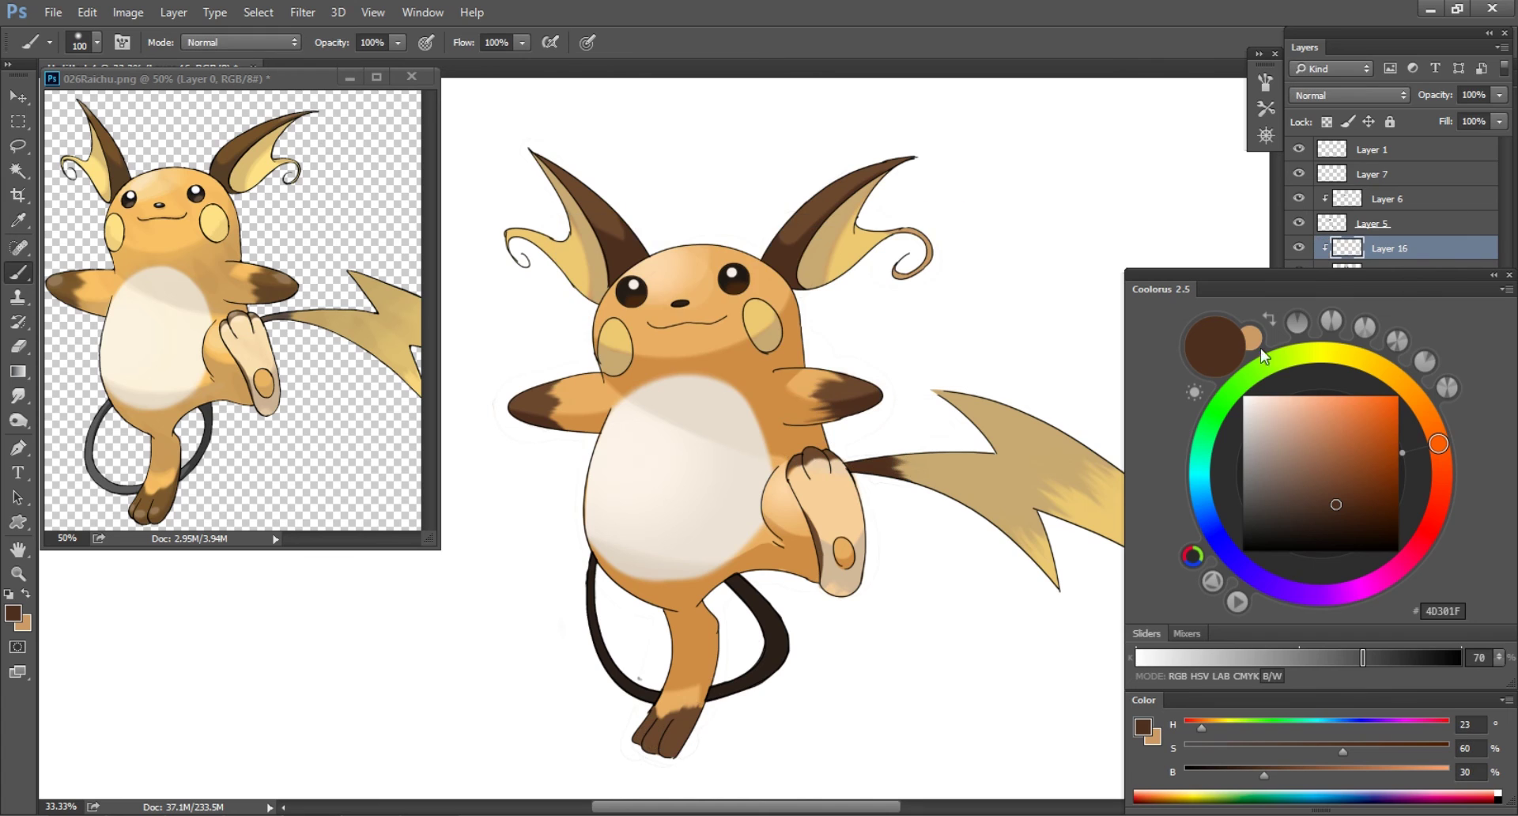
pyautogui.moveTo(1336, 498); pyautogui.dragTo(1307, 458)
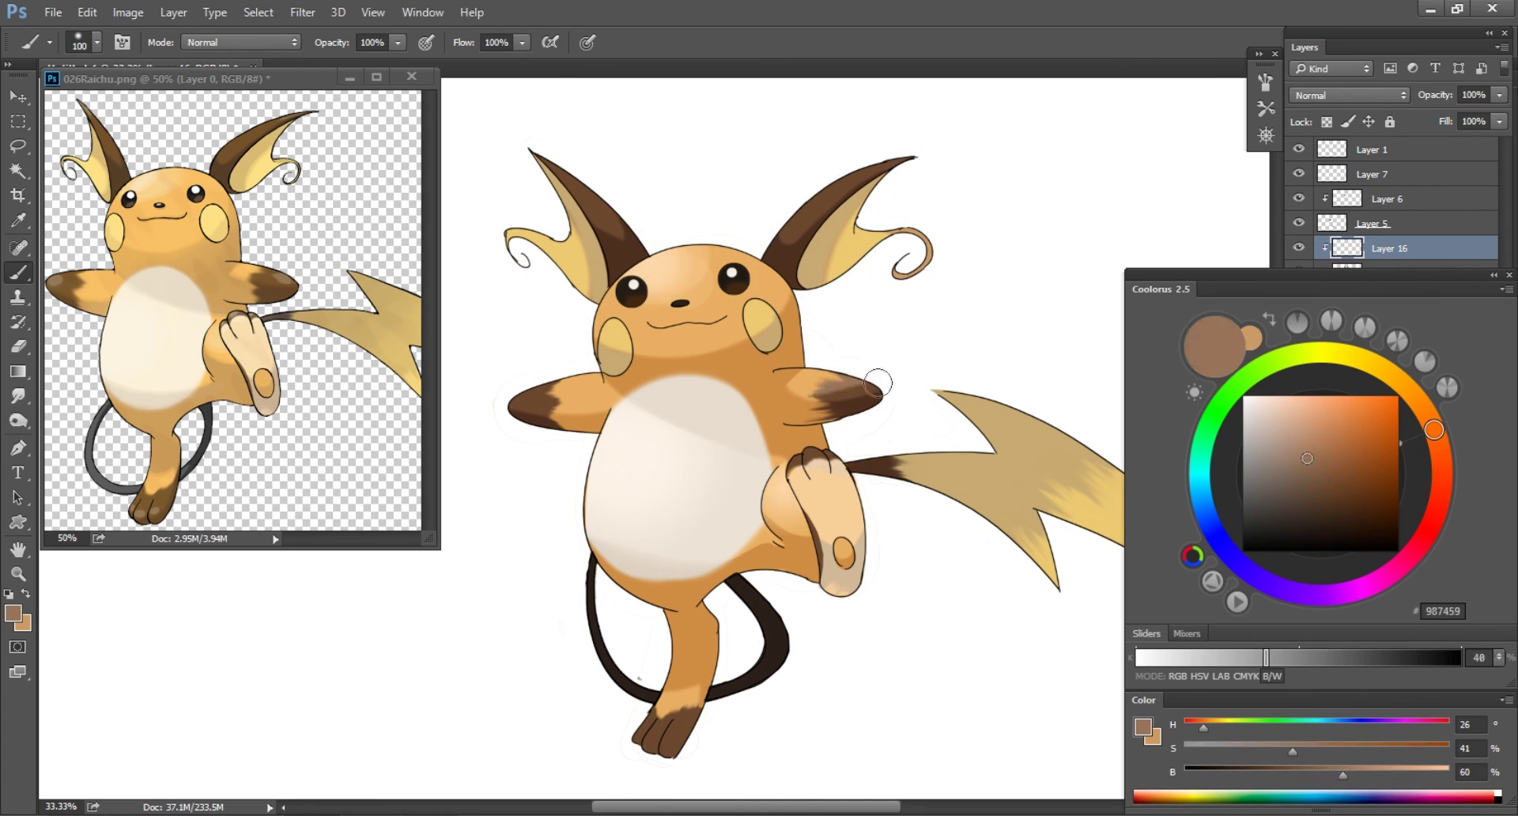
pyautogui.press('[')
pyautogui.press('[')
pyautogui.press('[')
# - Blend the brown shading on the arm and foot tips by smudging, painting and erasing
pyautogui.press('r')
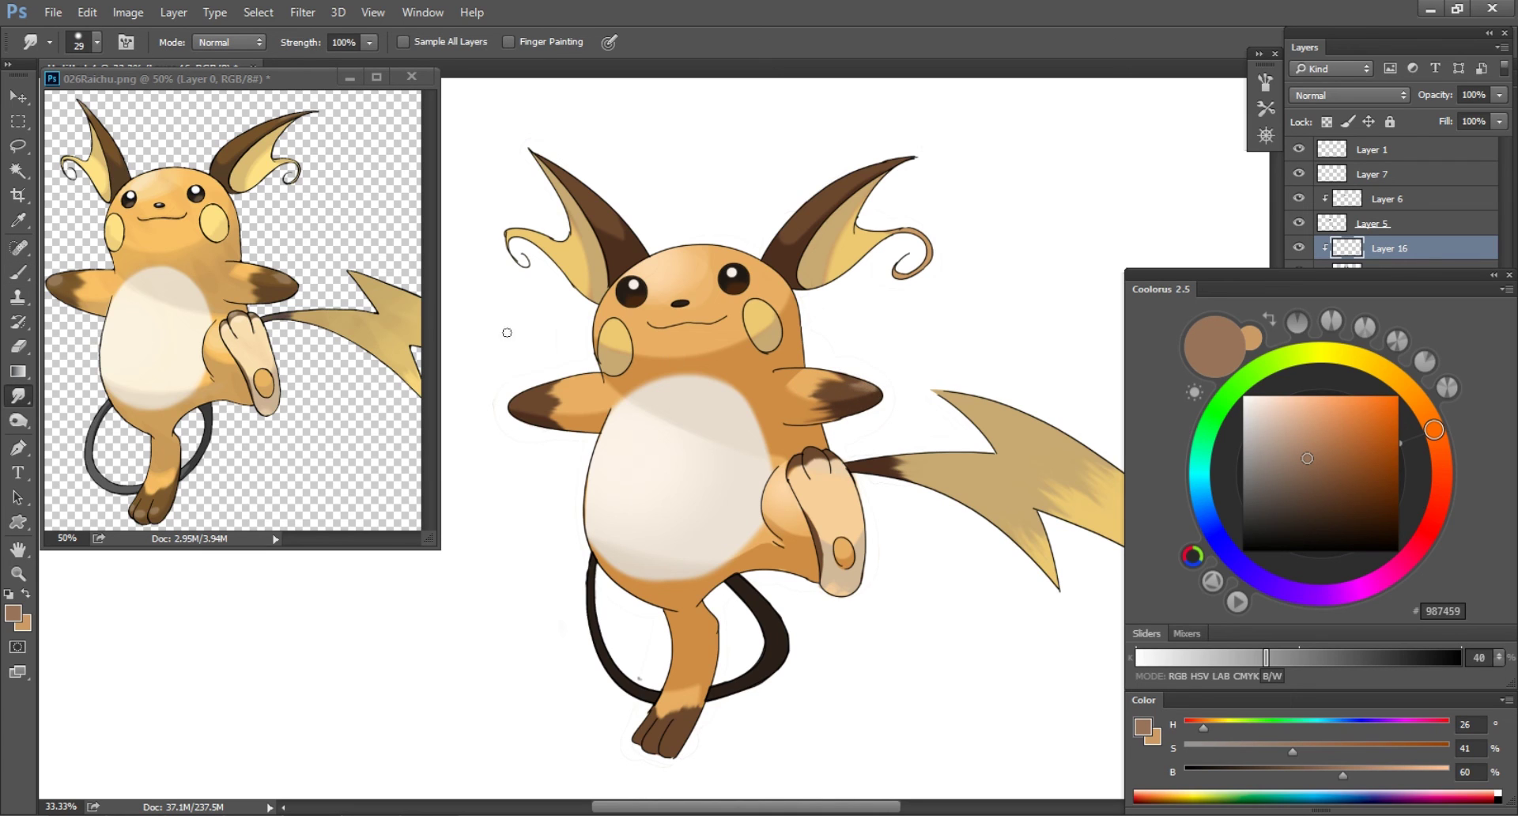
pyautogui.press('b')
pyautogui.press('r')
pyautogui.press('b')
pyautogui.press('r')
pyautogui.press('b')
pyautogui.press('r')
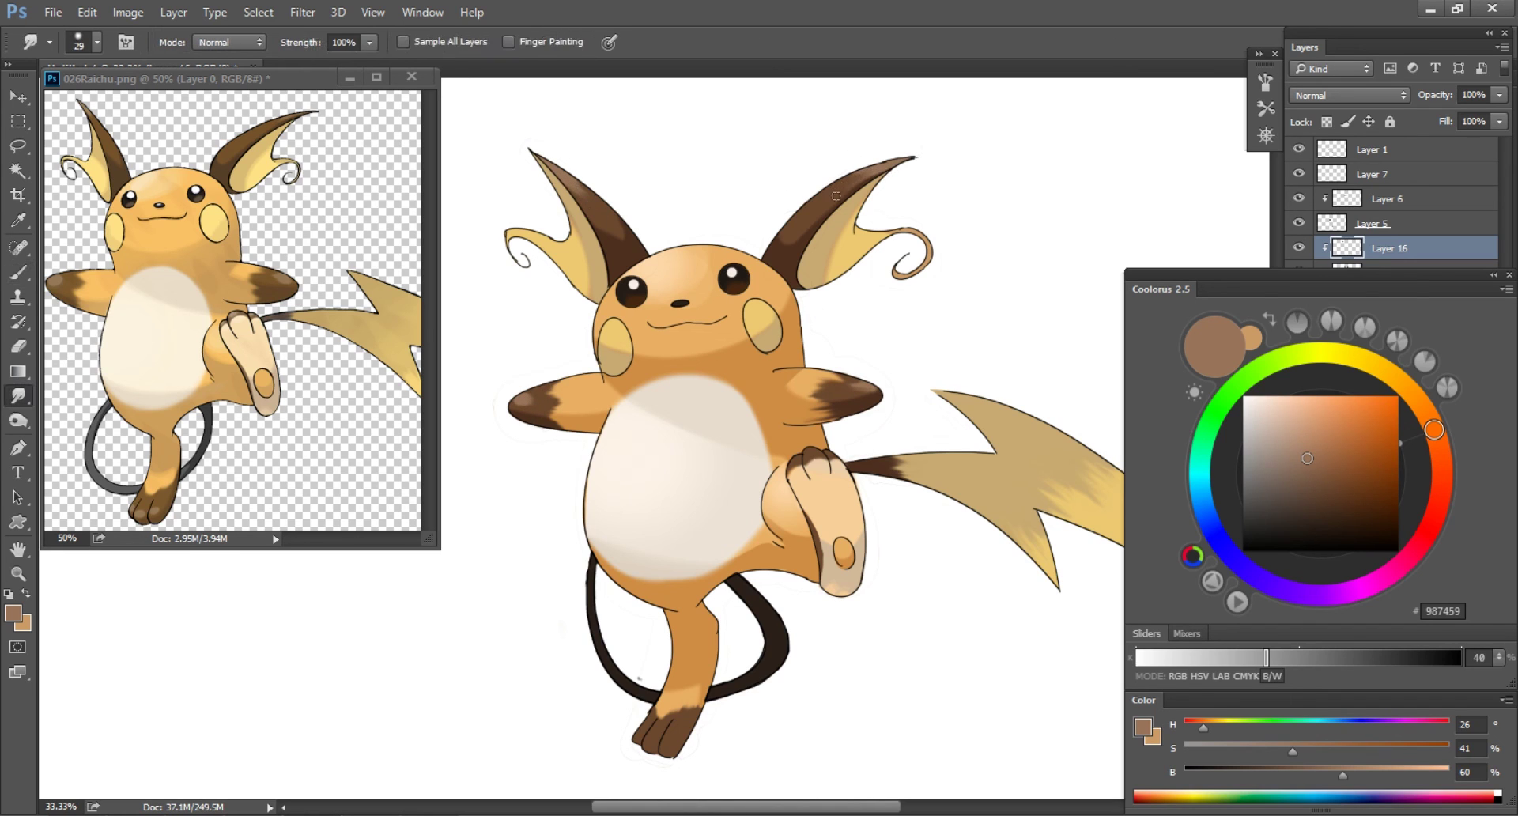
pyautogui.moveTo(659, 645); pyautogui.dragTo(686, 600)
pyautogui.press('b')
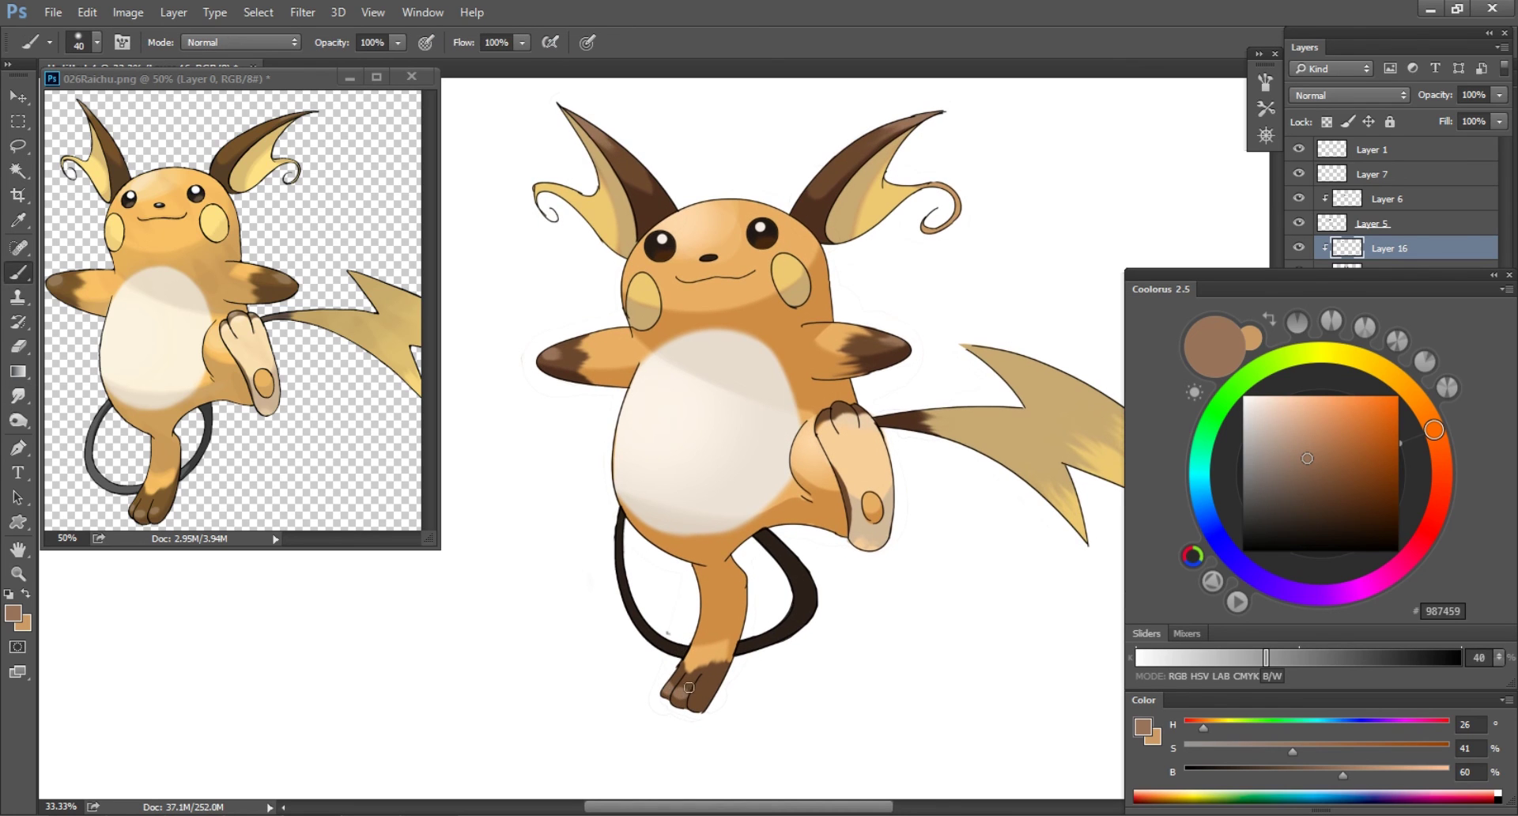
pyautogui.moveTo(719, 708); pyautogui.dragTo(721, 610)
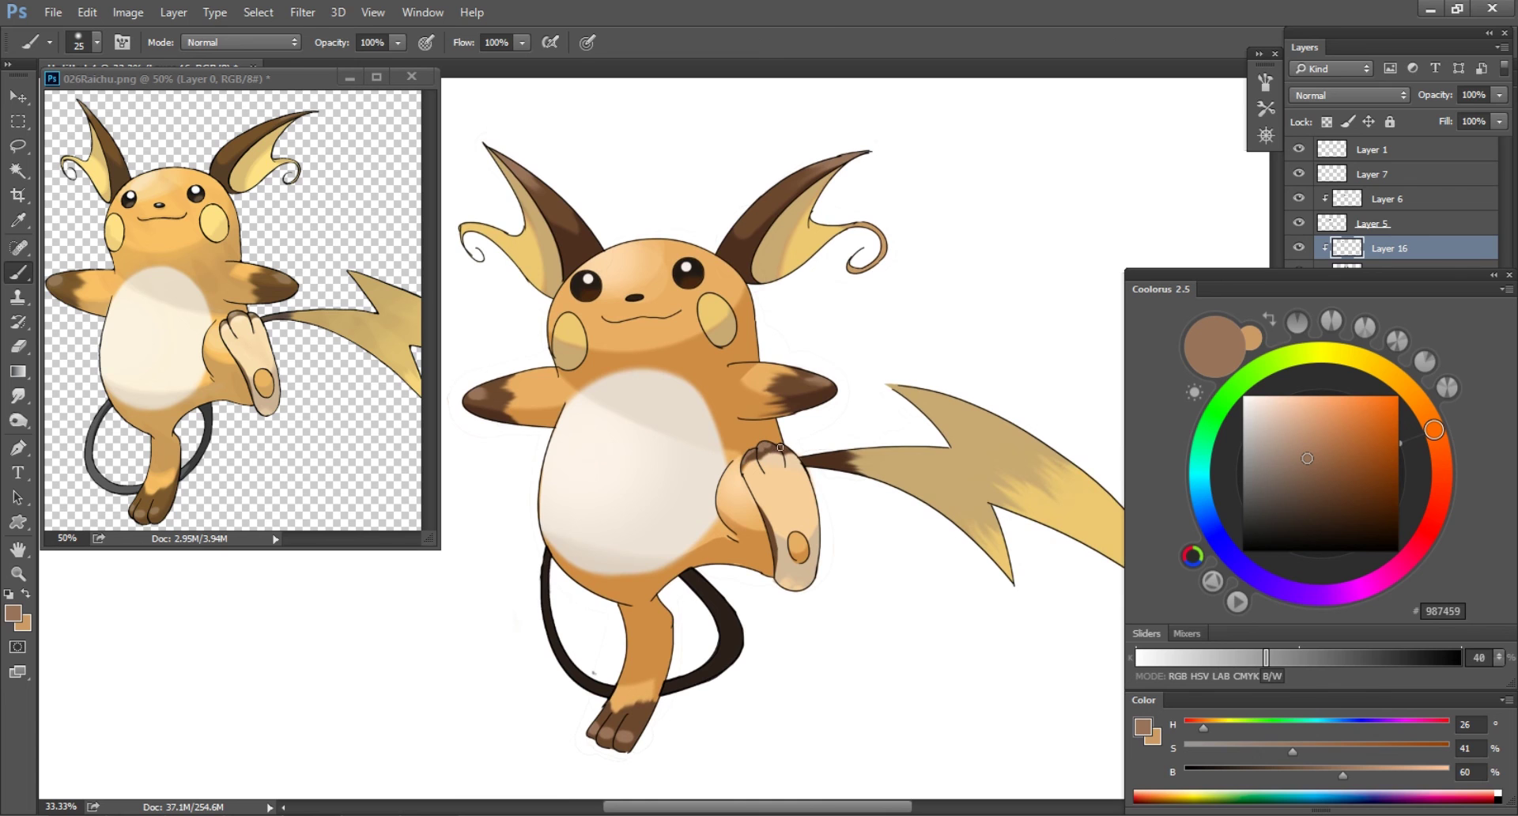
pyautogui.press('e')
pyautogui.moveTo(646, 560); pyautogui.dragTo(709, 568)
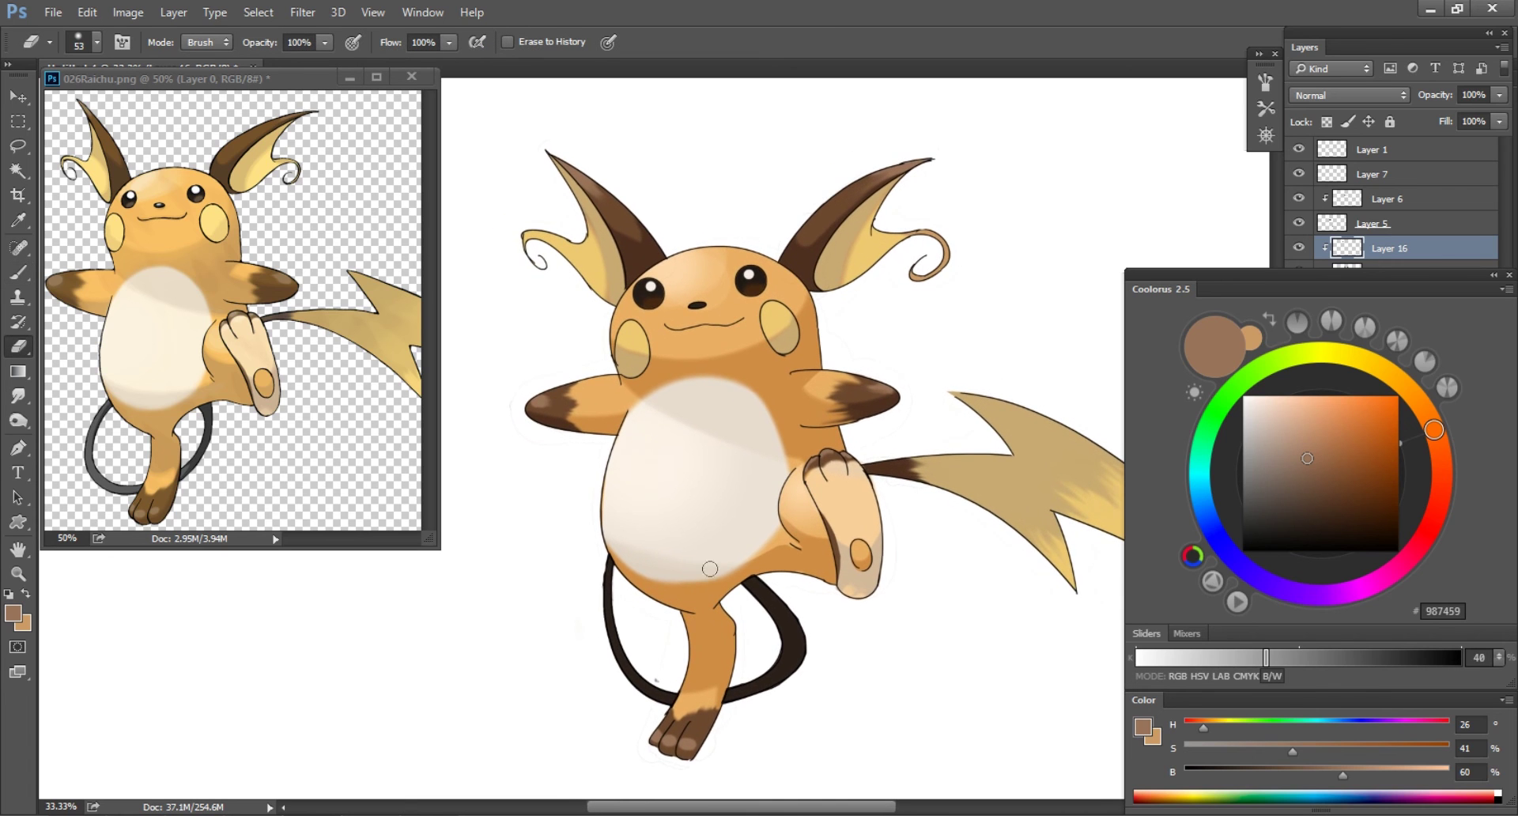
# - Expand the layers list, zoom in on the face and hide Layer 5 to compare
pyautogui.click(1383, 198)
pyautogui.hotkey('ctrl', '+')
pyautogui.hotkey('ctrl', '+')
pyautogui.click(1297, 224)
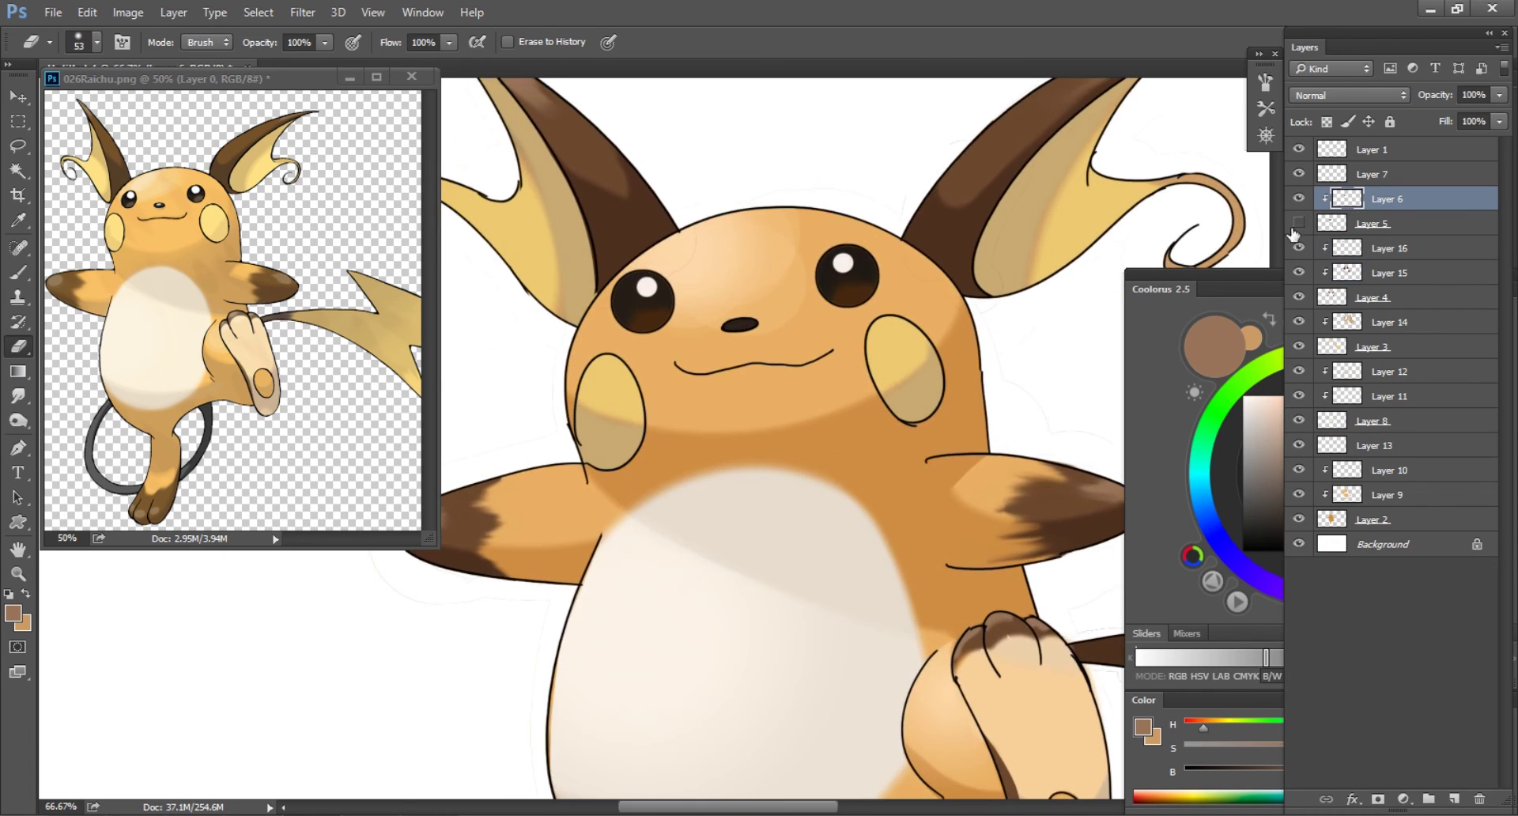
# - Erase the eye highlight on Layer 6 and merge it down into Layer 5
pyautogui.press('b')
pyautogui.keyDown('alt'); pyautogui.click(848, 265); pyautogui.keyUp('alt')
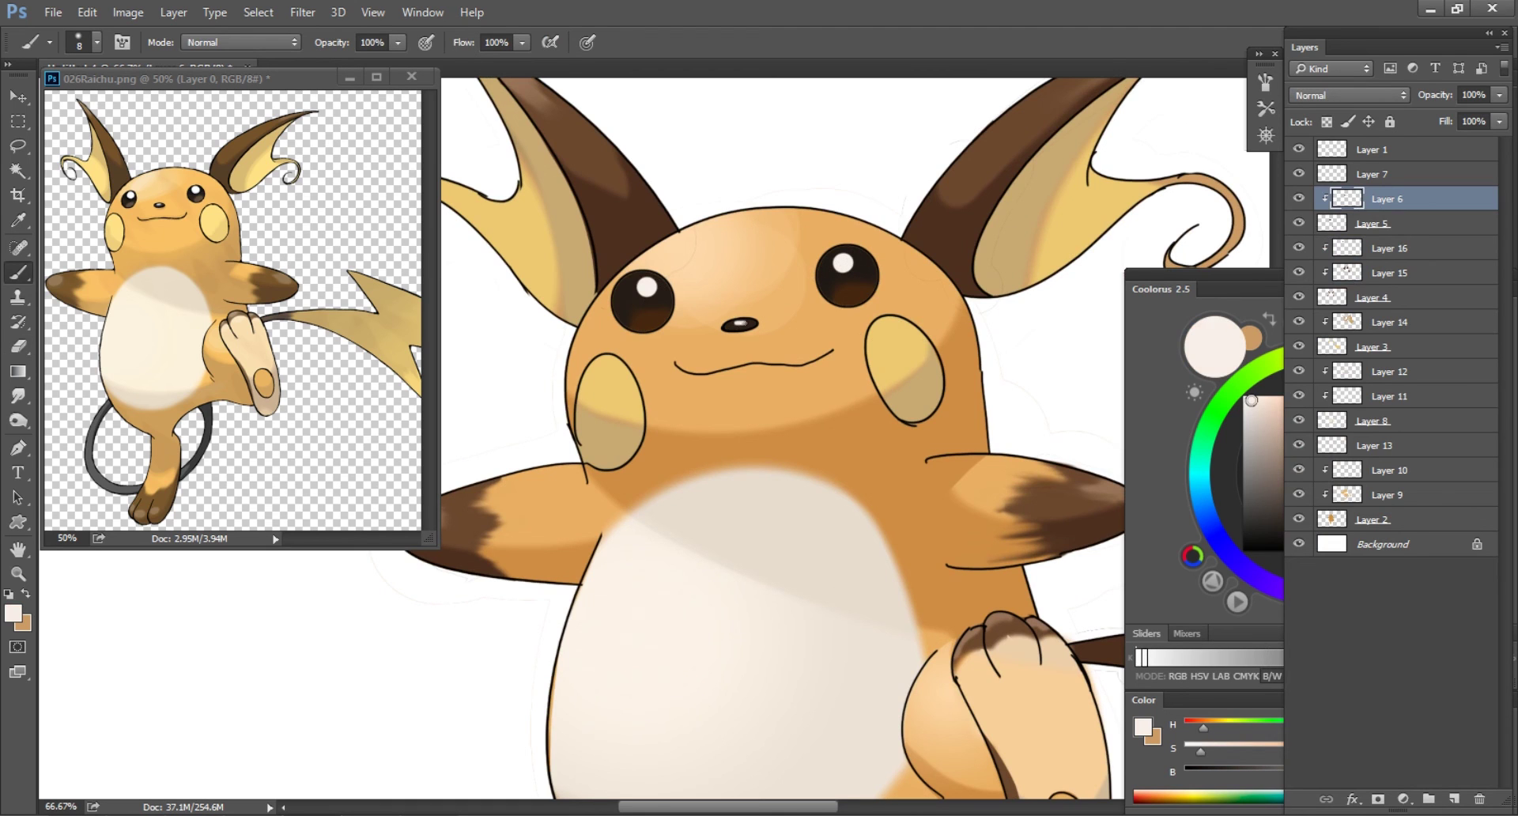
pyautogui.press('e')
pyautogui.rightClick(731, 328)
pyautogui.press('Return')
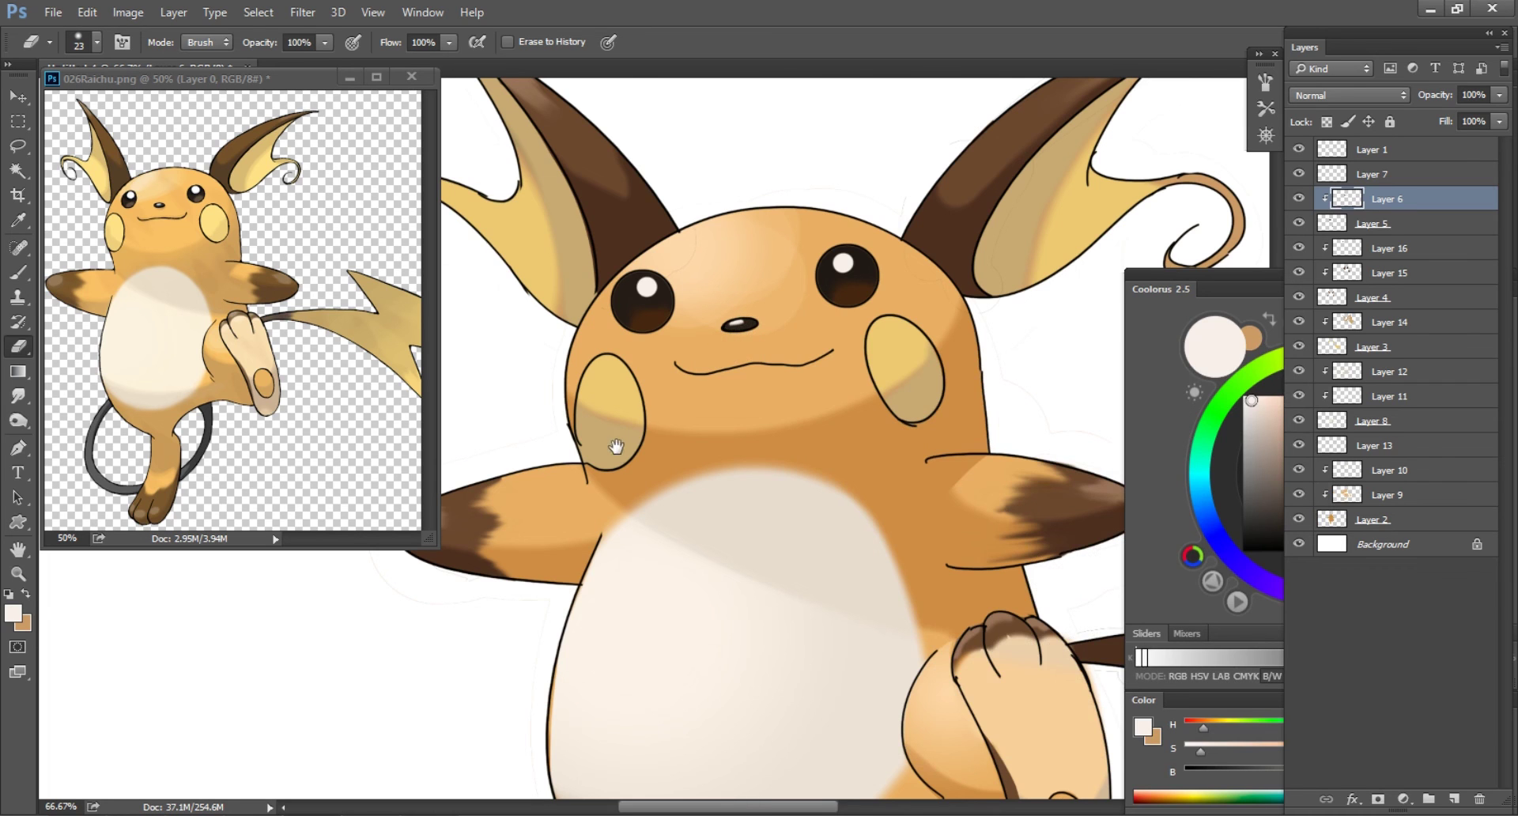
pyautogui.moveTo(660, 422); pyautogui.dragTo(688, 436)
pyautogui.hotkey('ctrl', 'e')
pyautogui.hotkey('ctrl', '-')
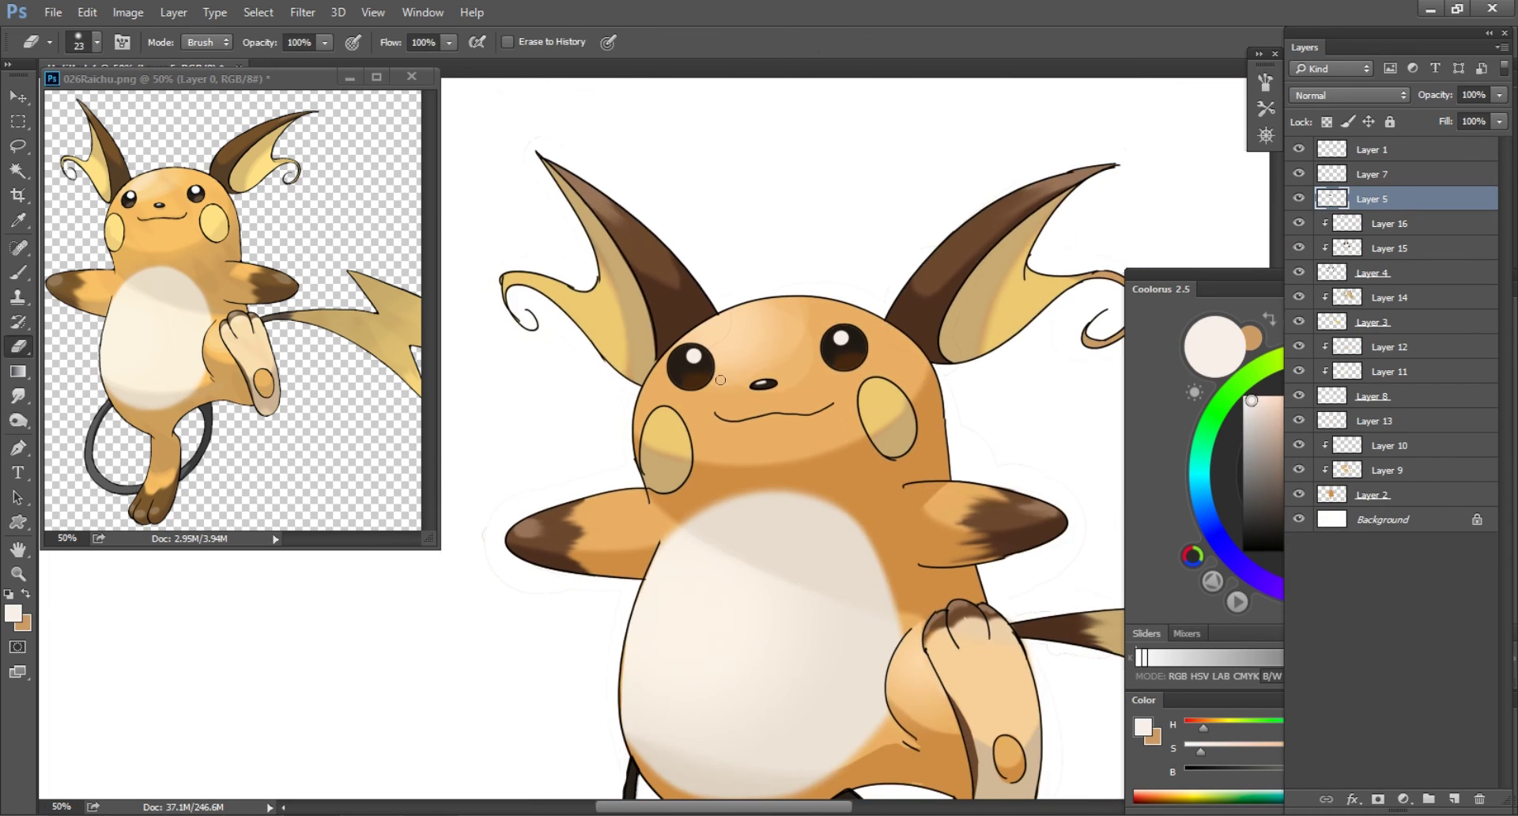
# - Lasso the left eye and apply a Free Transform to it
pyautogui.press('l')
pyautogui.moveTo(725, 548); pyautogui.dragTo(729, 498)
pyautogui.moveTo(747, 283); pyautogui.dragTo(732, 361)
pyautogui.hotkey('ctrl', '-')
pyautogui.hotkey('ctrl', 't')
pyautogui.press('Return')
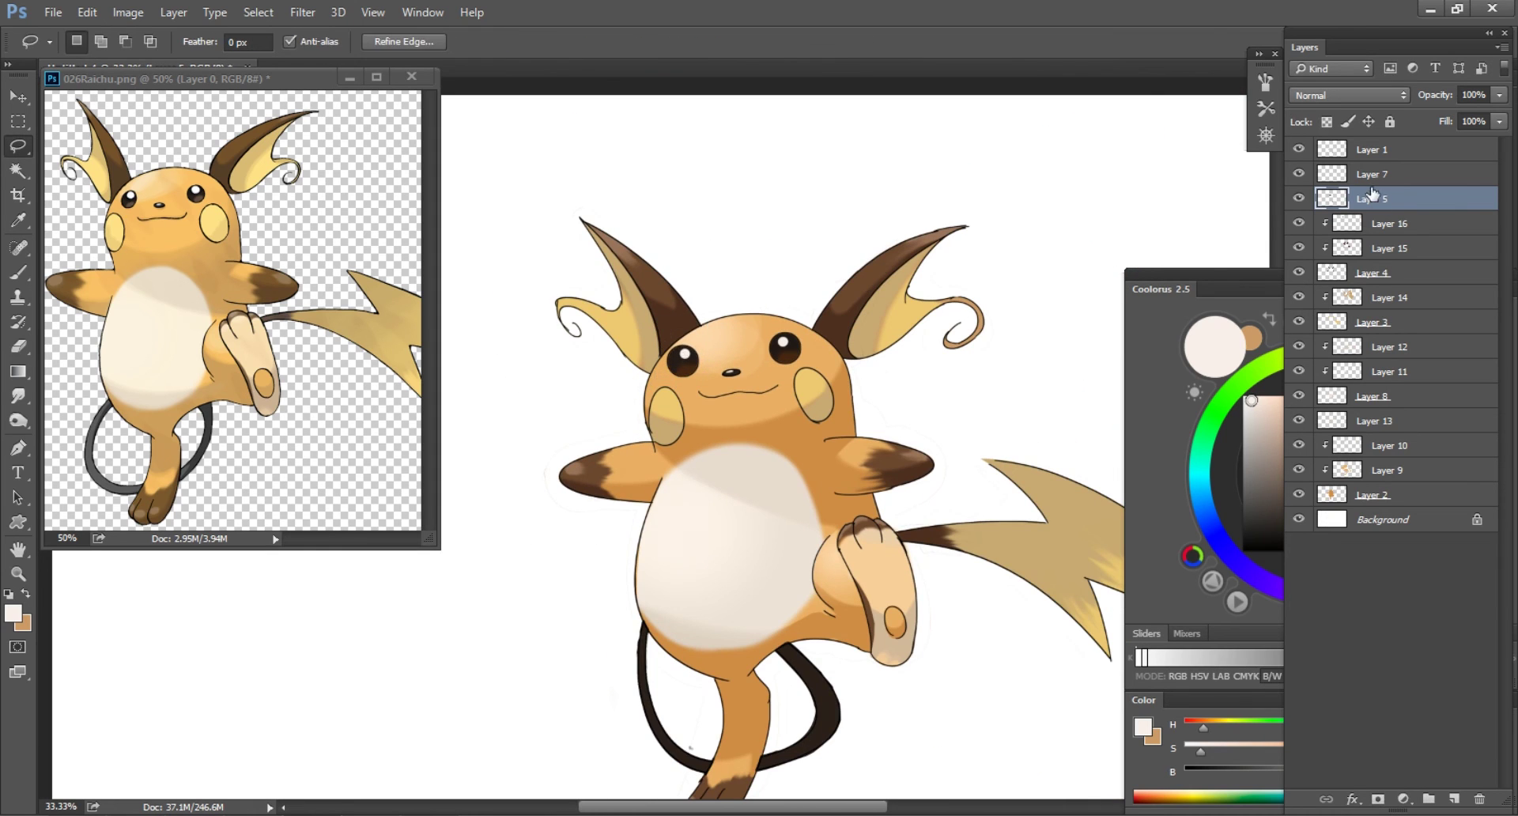
# - Outline both eyes on Layer 1, then duplicate to Layer 17, move it and delete it
pyautogui.click(1373, 150)
pyautogui.hotkey('ctrl', '+')
pyautogui.hotkey('ctrl', '+')
pyautogui.hotkey('ctrl', '+')
pyautogui.hotkey('ctrl', '+')
pyautogui.scroll(5, 738, 443)
pyautogui.moveTo(729, 400); pyautogui.dragTo(788, 451)
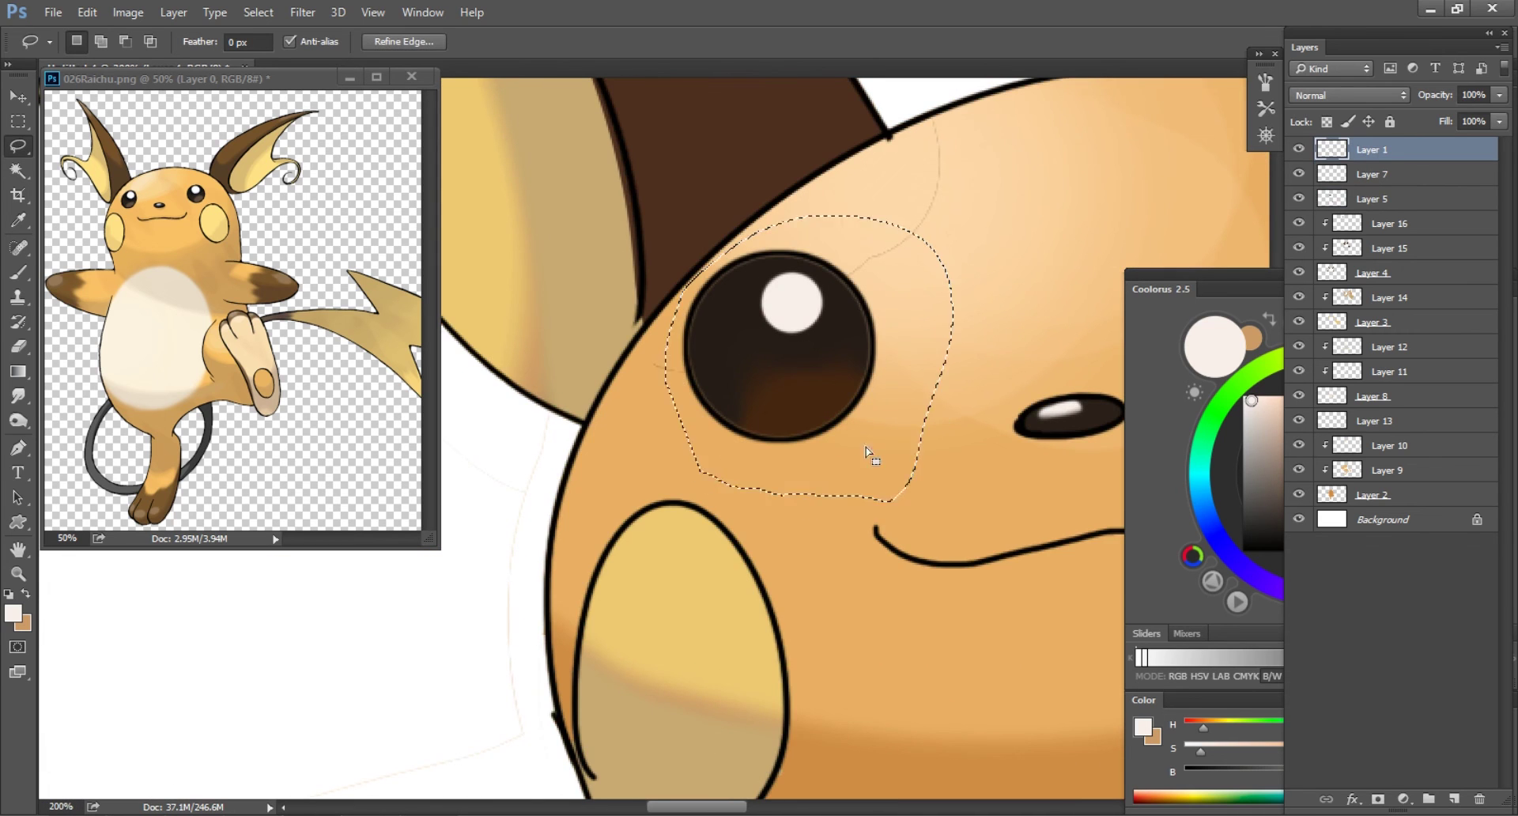
pyautogui.scroll(-2, 908, 396)
pyautogui.moveTo(814, 298); pyautogui.dragTo(822, 300)
pyautogui.hotkey('ctrl', 'j')
pyautogui.scroll(-2, 865, 433)
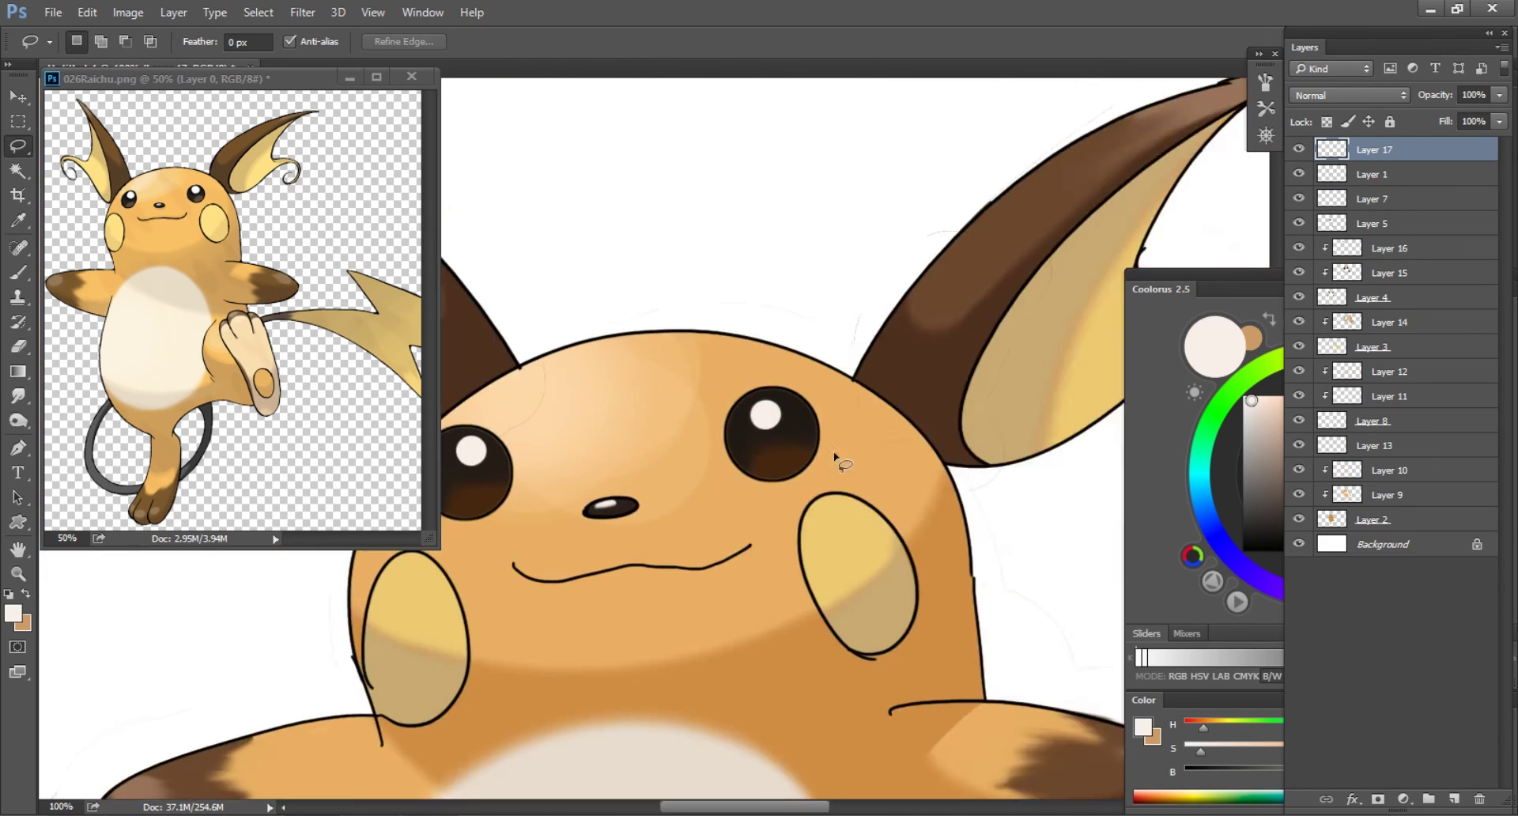
pyautogui.scroll(-1, 865, 433)
pyautogui.moveTo(1373, 150); pyautogui.dragTo(1344, 209)
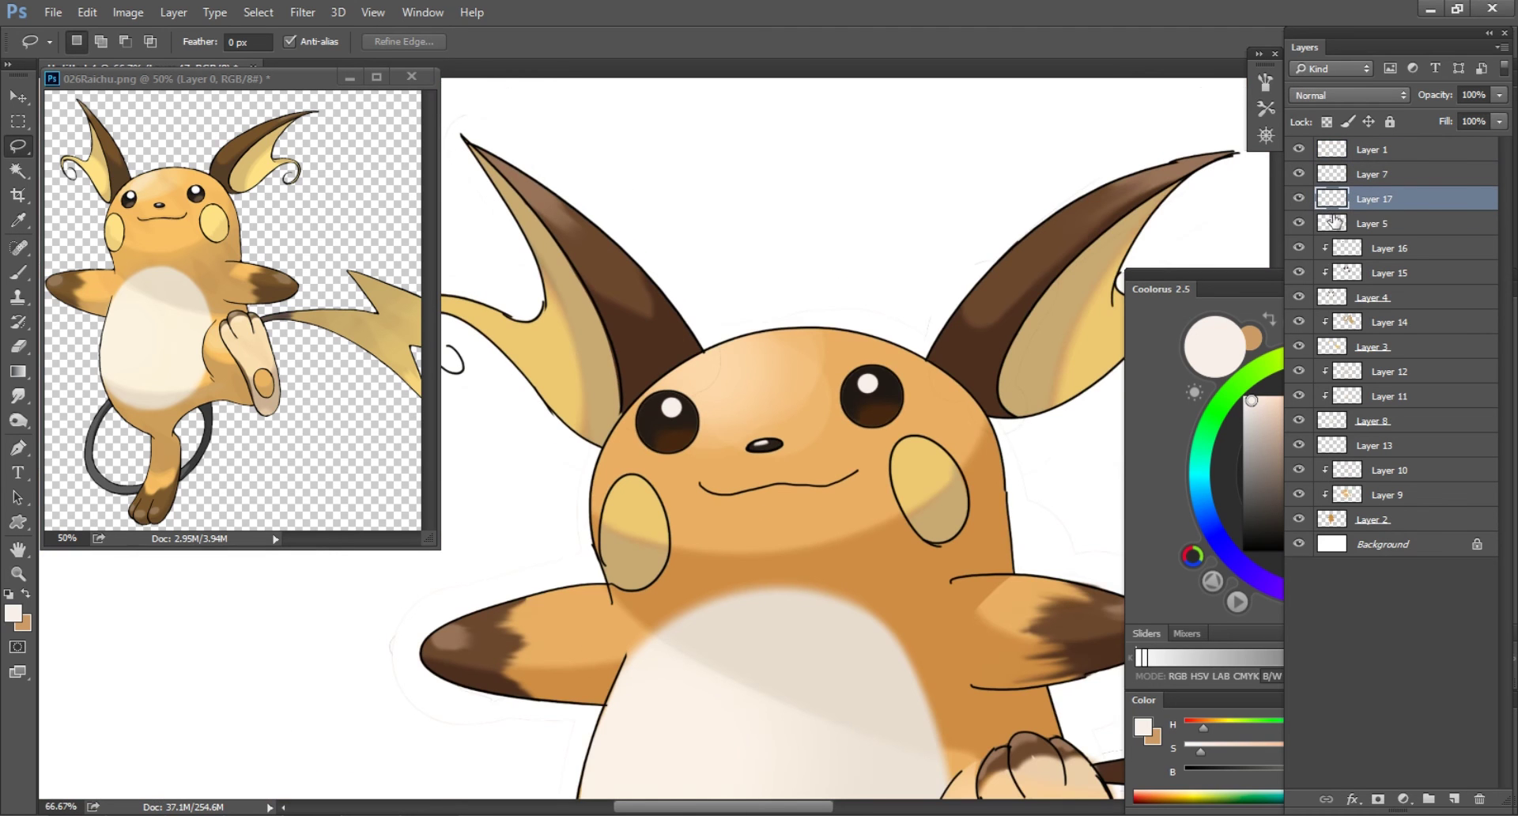
pyautogui.press('Delete')
# - Lasso the left eye, nudge it slightly downward with Free Transform, and deselect
pyautogui.scroll(1, 659, 426)
pyautogui.moveTo(763, 430)
pyautogui.mouseDown()
pyautogui.moveTo(714, 472)
pyautogui.moveTo(751, 443)
pyautogui.mouseUp()
pyautogui.scroll(-1, 751, 442)
pyautogui.scroll(-1, 751, 442)
pyautogui.hotkey('ctrl', 't')
pyautogui.moveTo(646, 406); pyautogui.dragTo(647, 409)
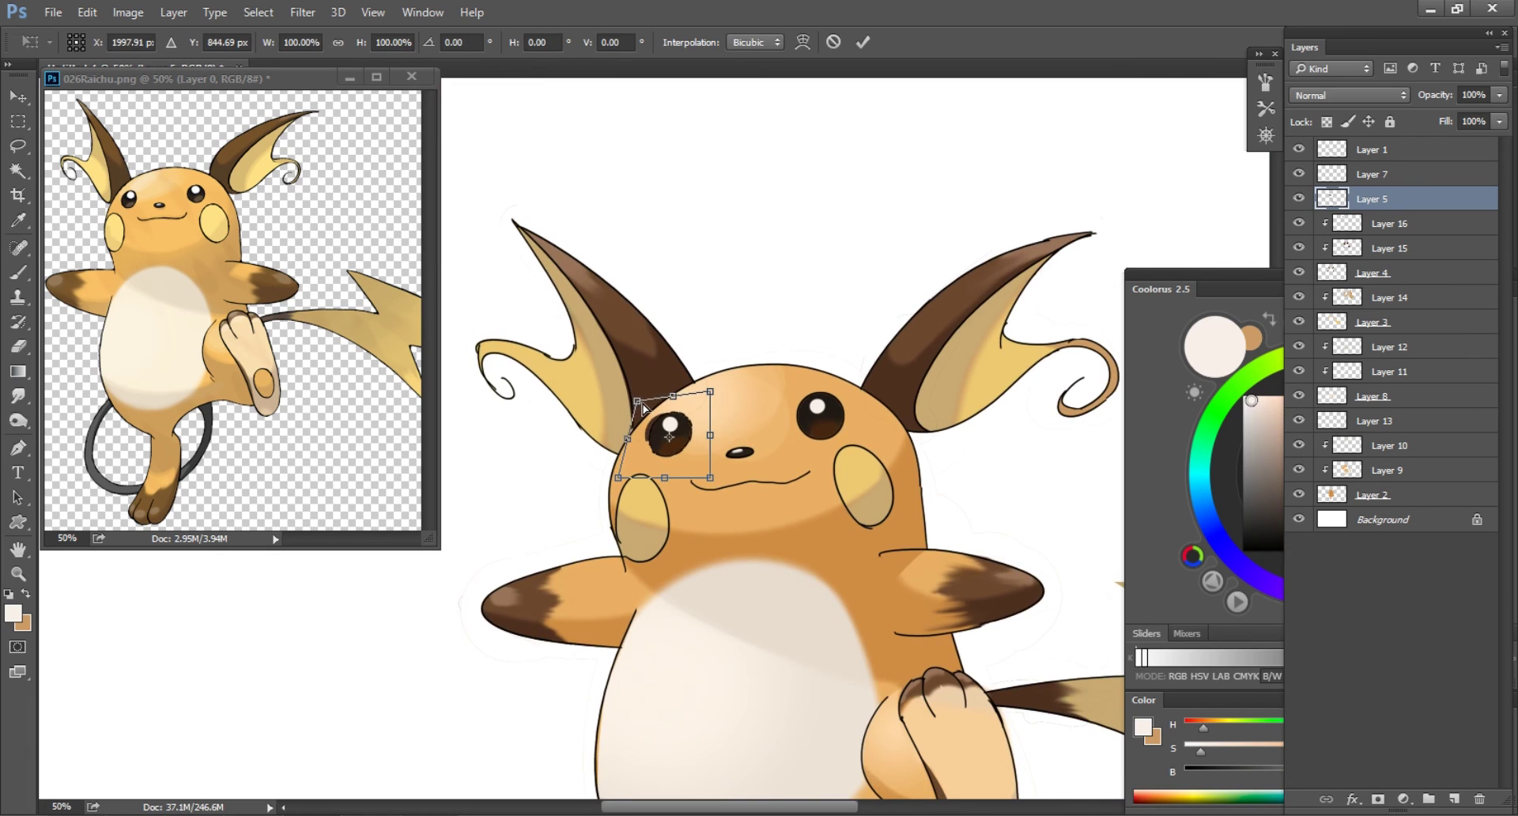
pyautogui.press('Return')
pyautogui.hotkey('ctrl', 'd')
# - Back on Layer 5, lasso the right eye, reposition it with Free Transform, and deselect
pyautogui.click(1374, 174)
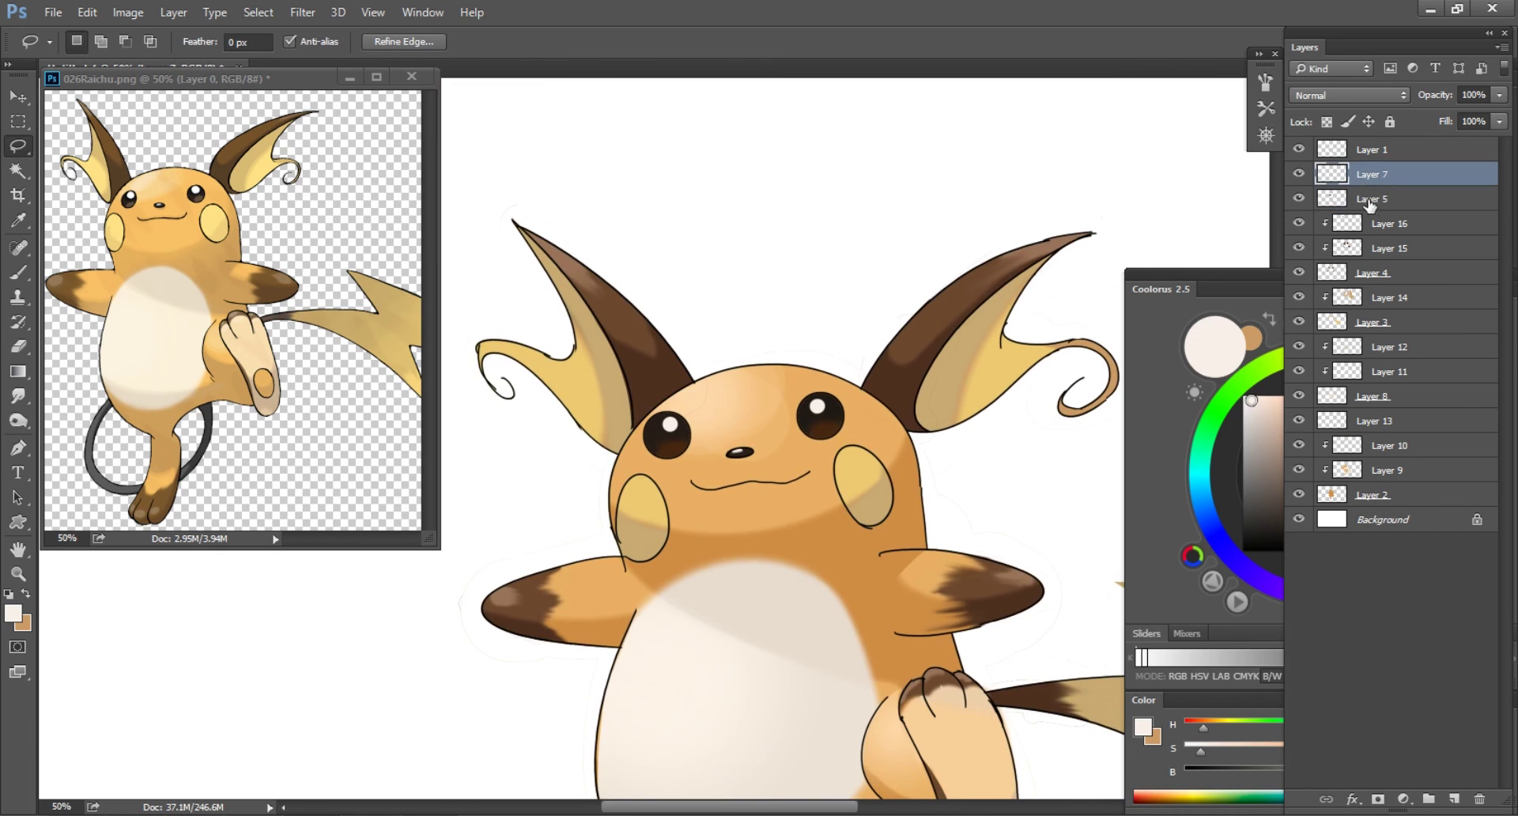
pyautogui.click(1370, 199)
pyautogui.hotkey('ctrl', 't')
pyautogui.press('Return')
pyautogui.moveTo(802, 434); pyautogui.dragTo(800, 436)
pyautogui.hotkey('ctrl', 't')
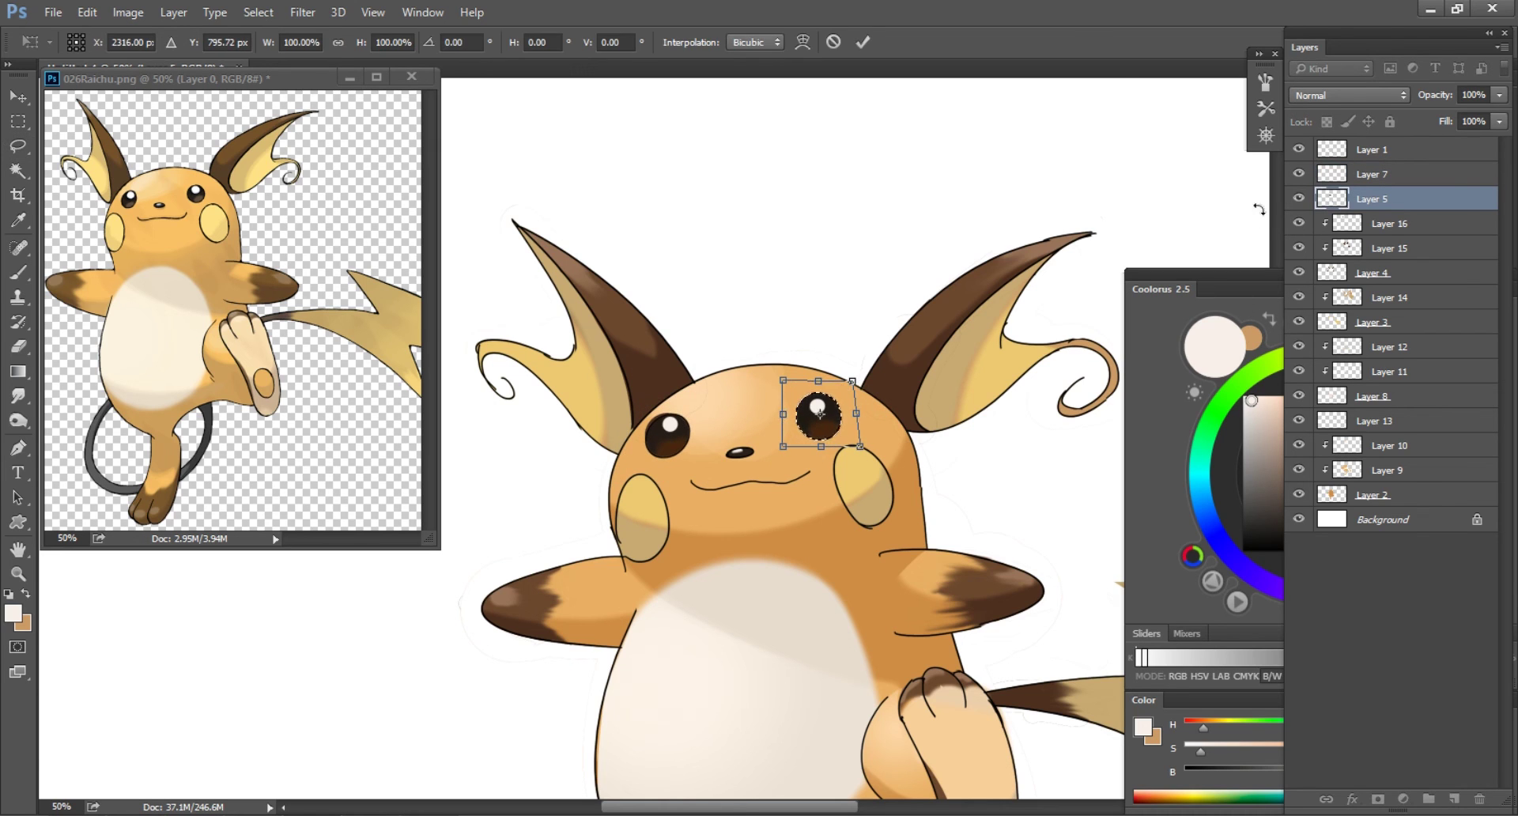
pyautogui.press('Return')
pyautogui.hotkey('ctrl', 'd')
# - Toggle Layer 2 and Layer 12 visibility to check the face, then select Layer 4
pyautogui.hotkey('ctrl', '+')
pyautogui.hotkey('ctrl', '+')
pyautogui.hotkey('ctrl', '+')
pyautogui.press('v')
pyautogui.click(1389, 248)
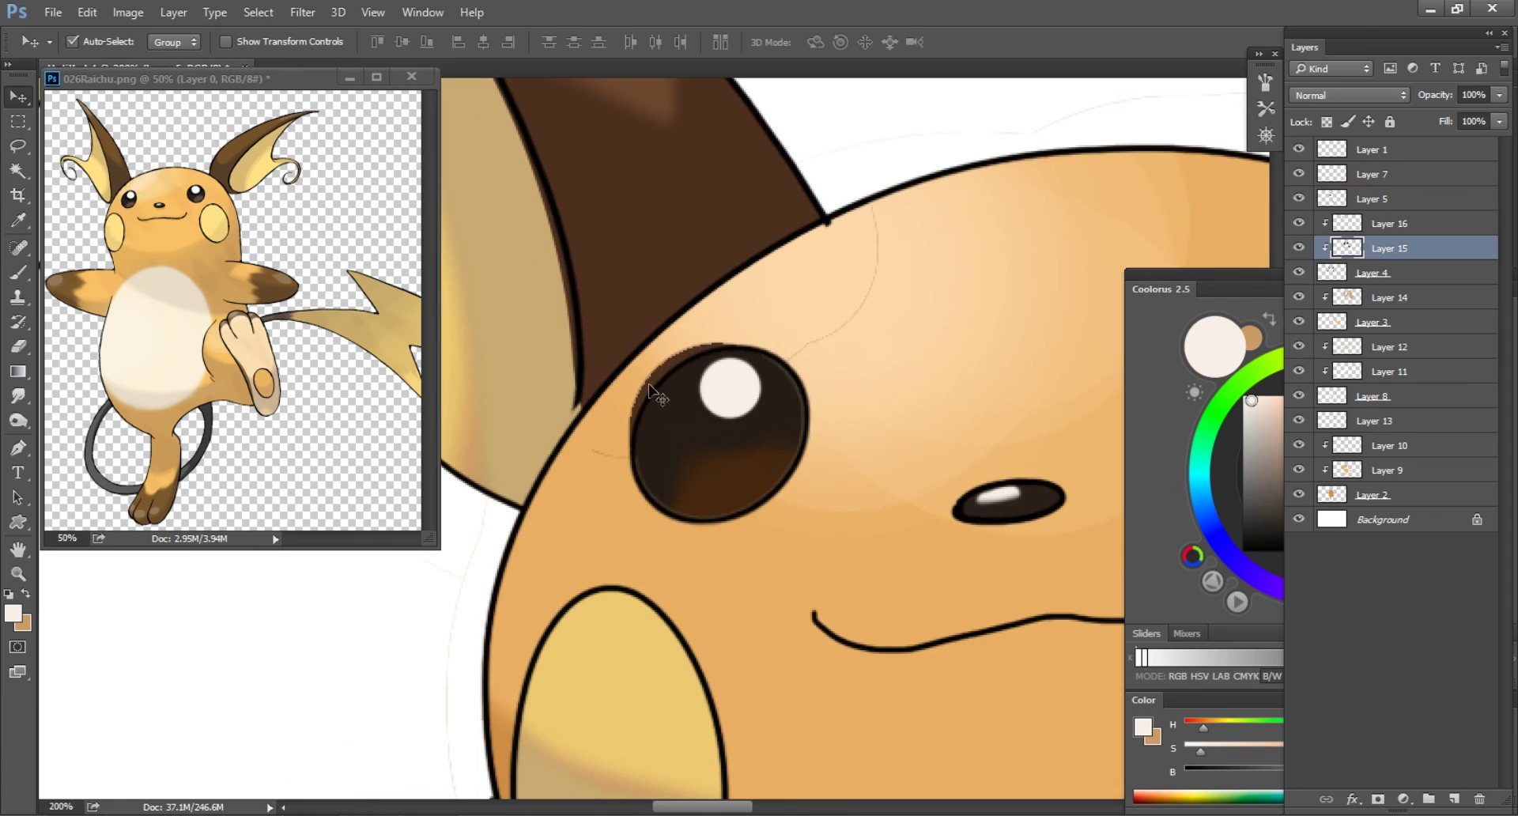
pyautogui.click(1389, 445)
pyautogui.click(1299, 494)
pyautogui.click(1299, 346)
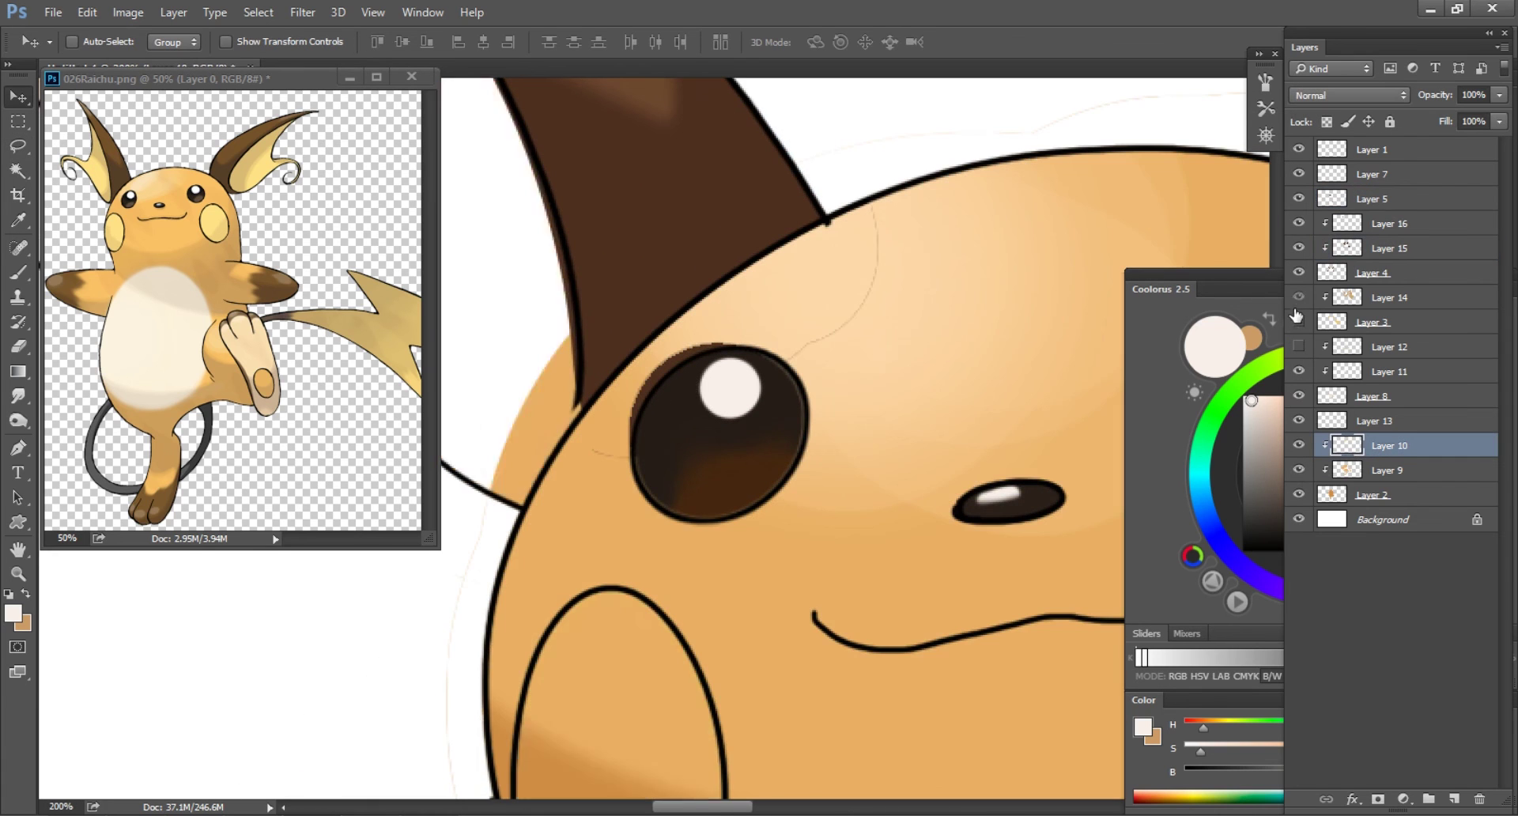
pyautogui.click(1299, 346)
pyautogui.click(1375, 272)
# - With the eraser active, select Layer 16 then Layer 7 and zoom in on the face
pyautogui.press('e')
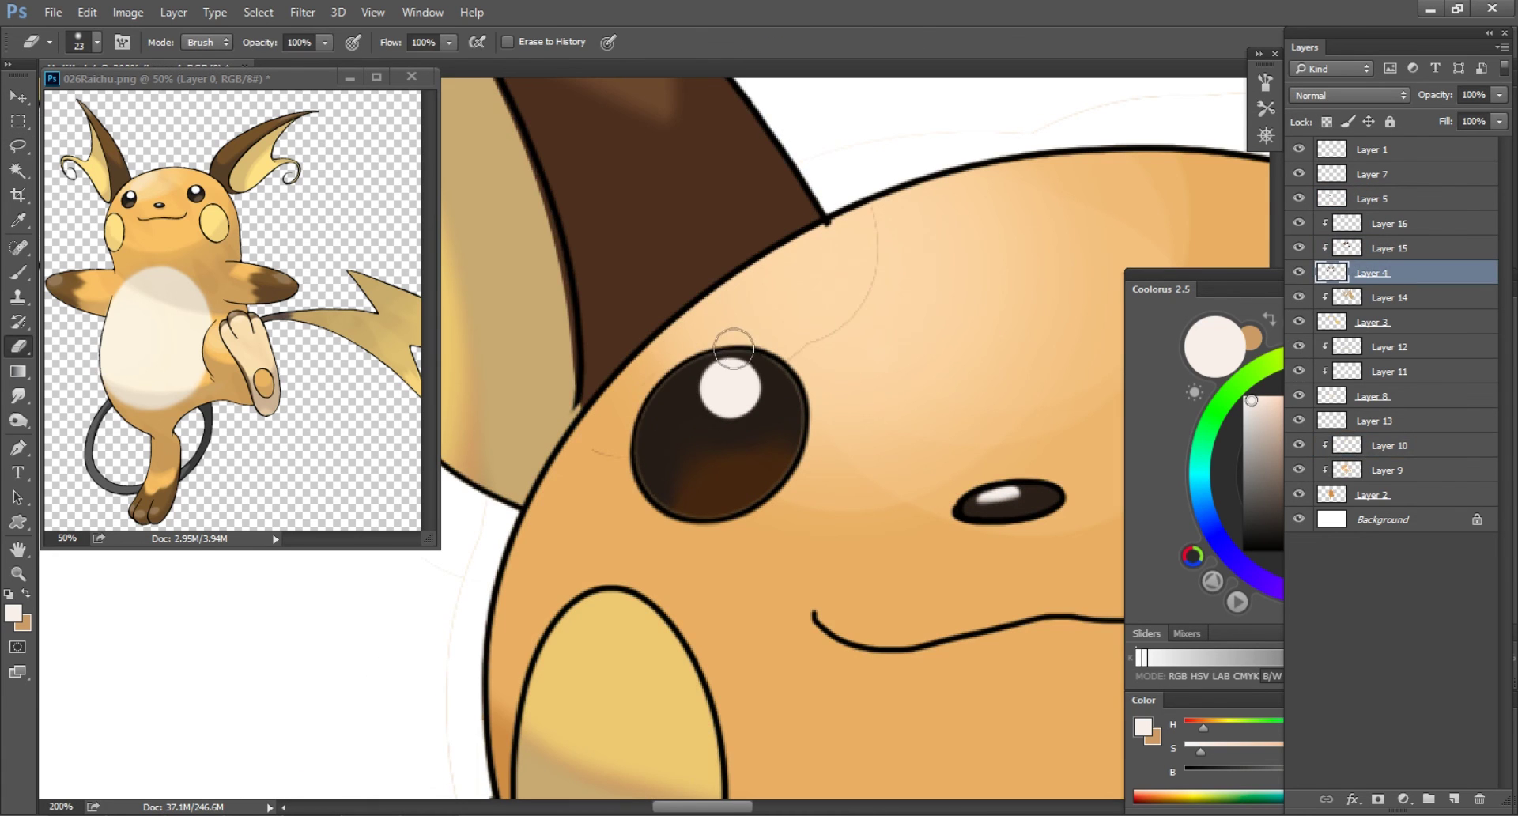
pyautogui.hotkey('ctrl', '-')
pyautogui.hotkey('ctrl', '-')
pyautogui.hotkey('ctrl', '-')
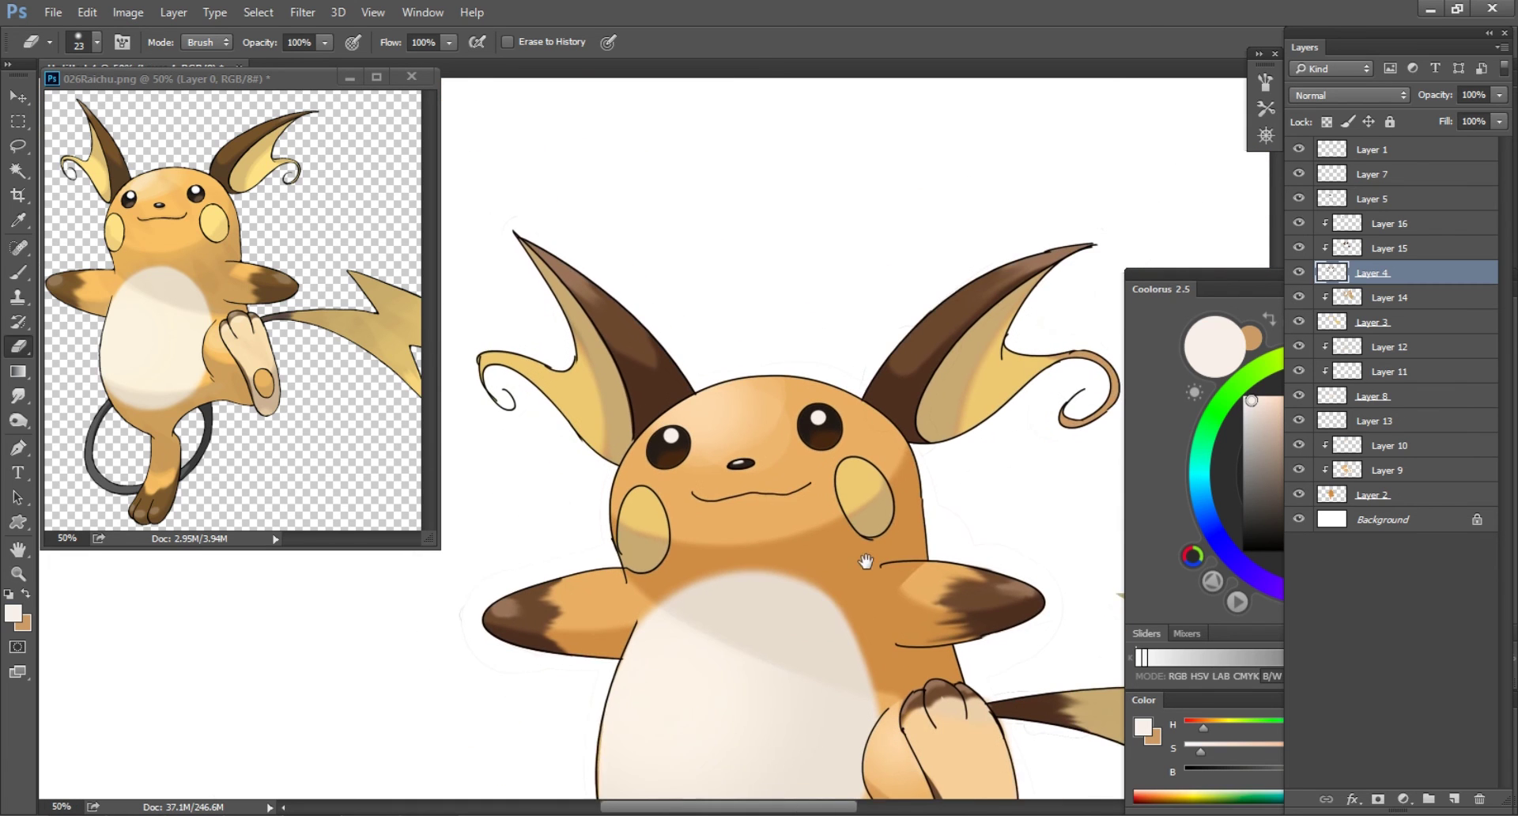
pyautogui.click(1389, 224)
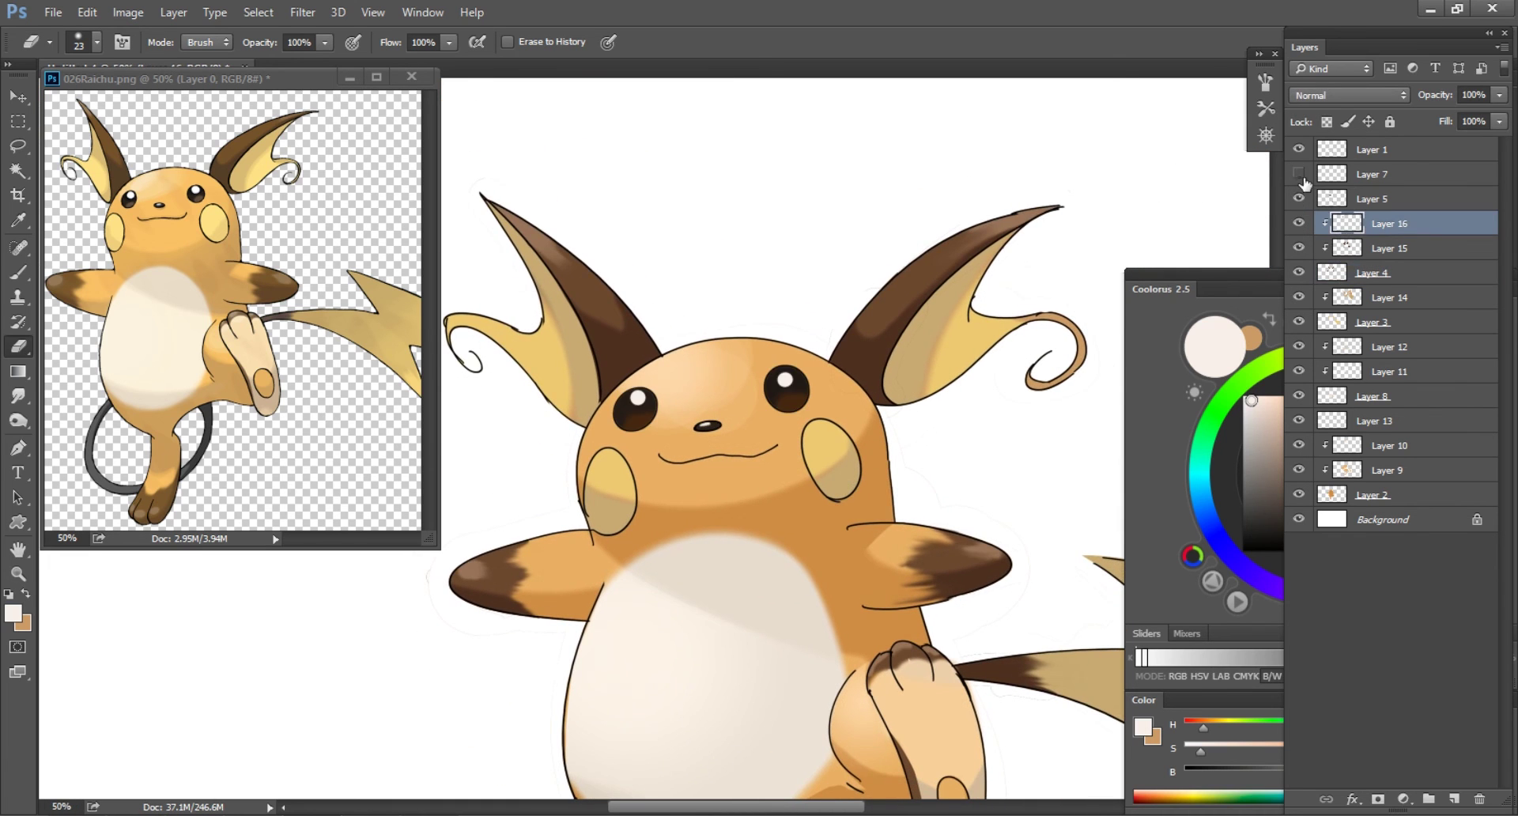
pyautogui.click(1380, 173)
pyautogui.hotkey('ctrl', '+')
pyautogui.hotkey('ctrl', '+')
# - Resize the brush from 44 px to 35 px, re-centre the zoomed-out view, and select Layer 1
pyautogui.press('b')
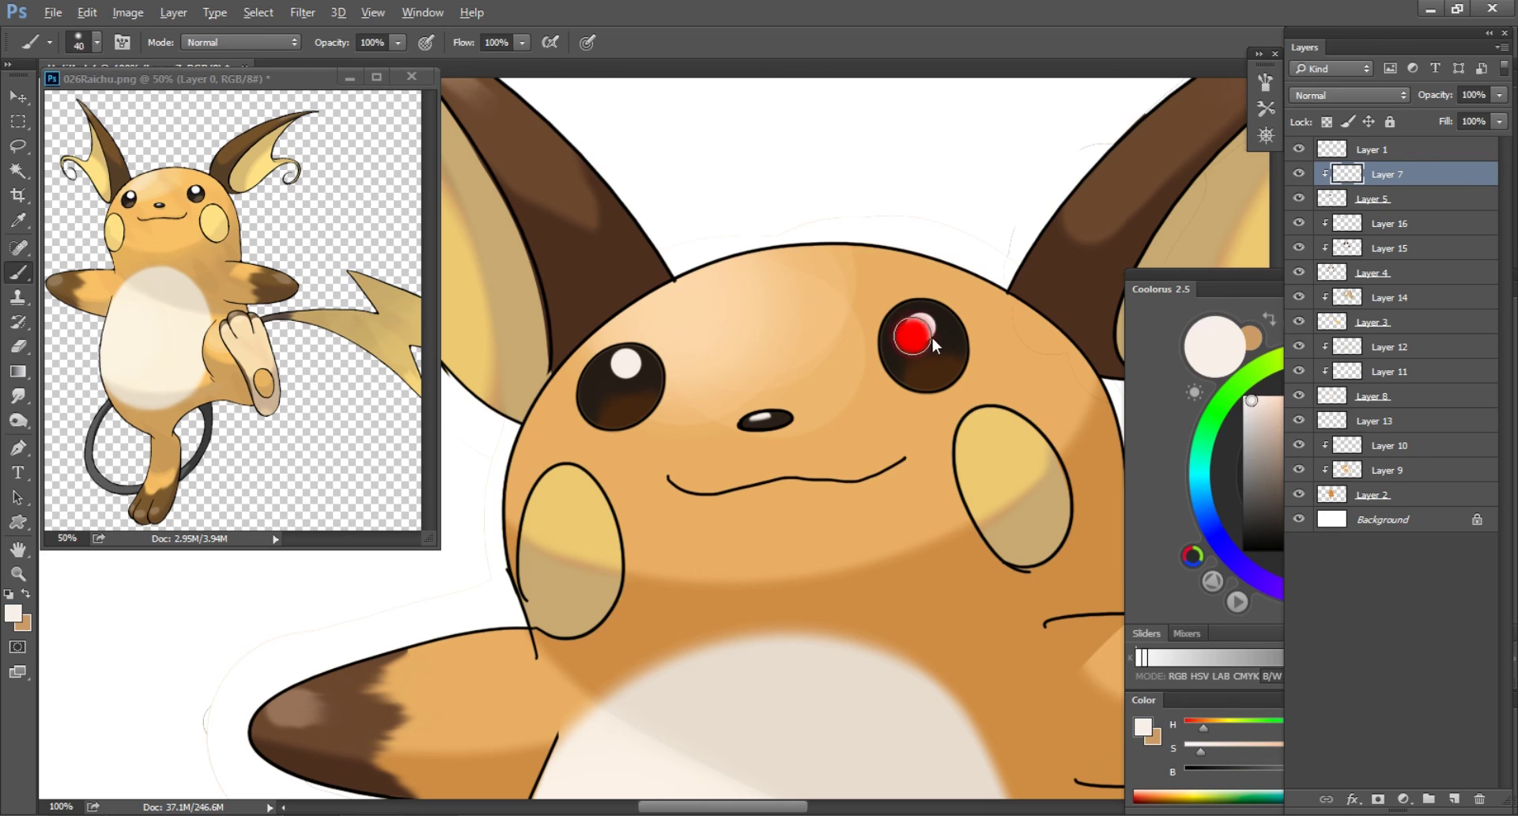
pyautogui.rightClick(915, 324)
pyautogui.press('Return')
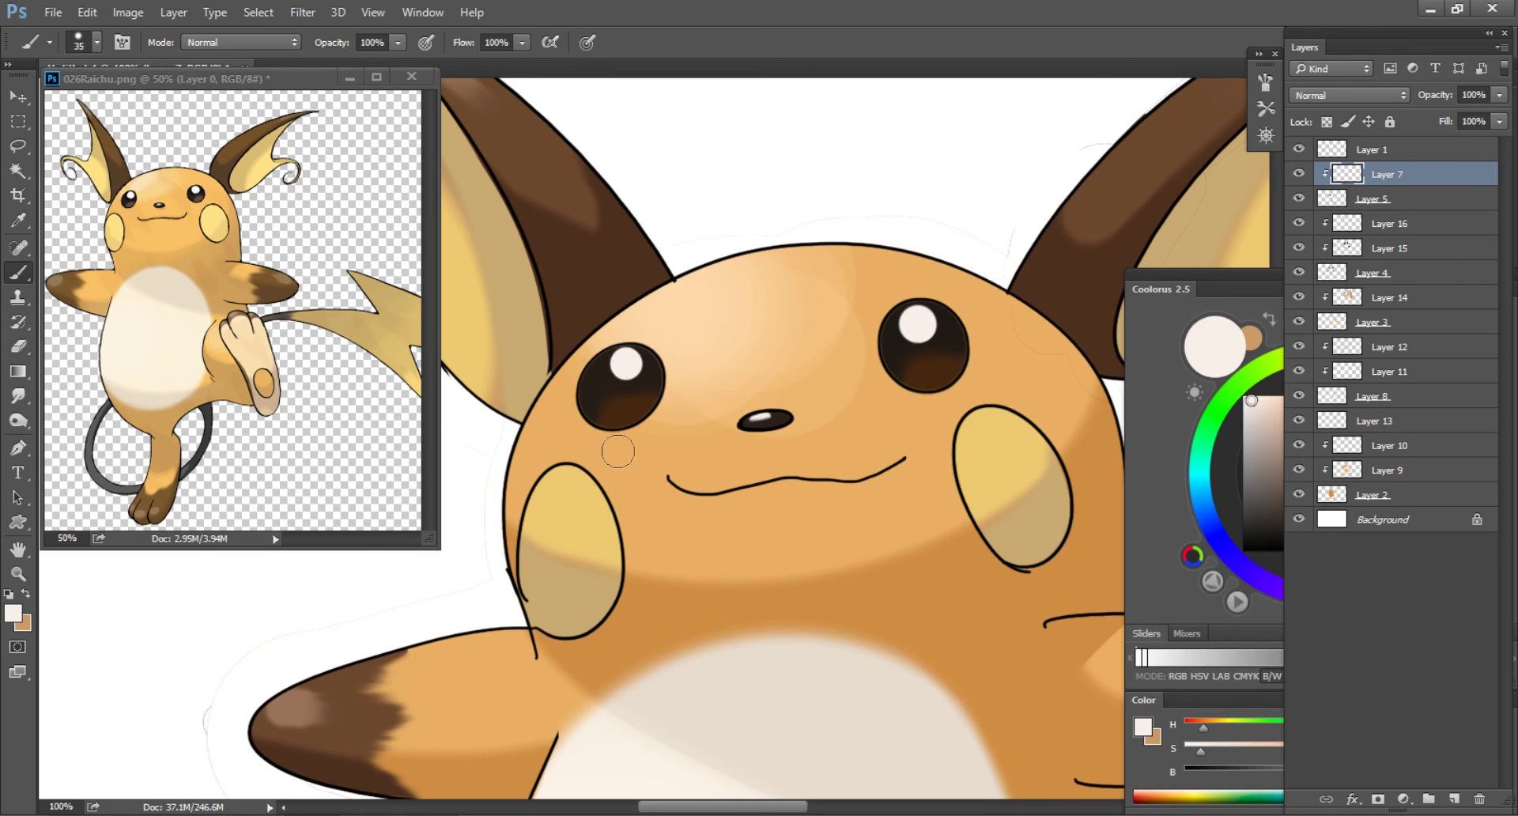
pyautogui.hotkey('ctrl', '-')
pyautogui.hotkey('ctrl', '-')
pyautogui.hotkey('ctrl', '-')
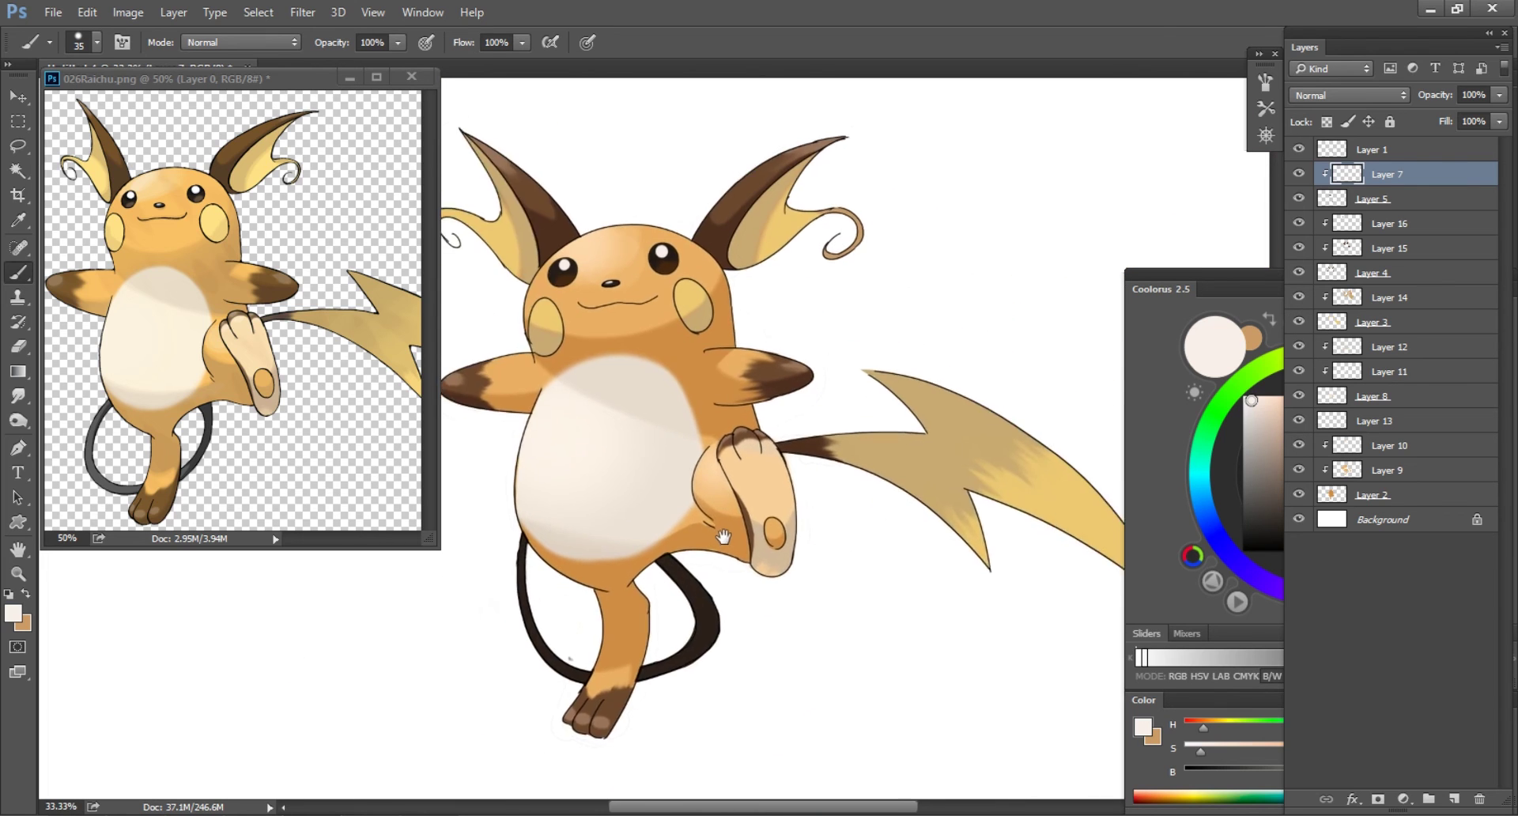
pyautogui.moveTo(744, 561); pyautogui.dragTo(806, 558)
pyautogui.click(1421, 150)
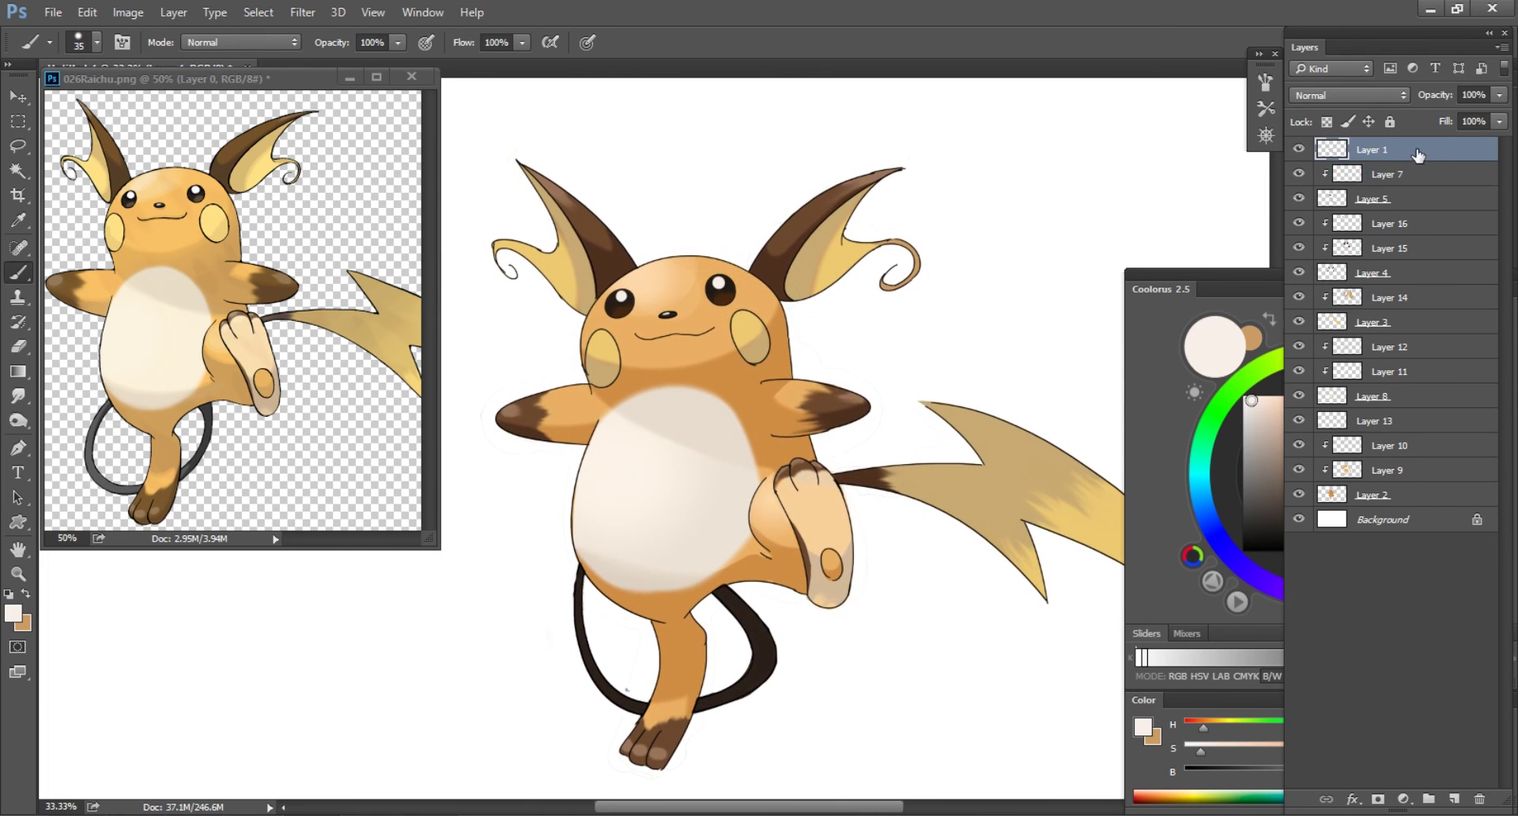
# - Lower Layer 1 opacity to 44%, stamp a merged copy of Layers 1–2, and hide it
pyautogui.moveTo(1499, 95); pyautogui.dragTo(1444, 147)
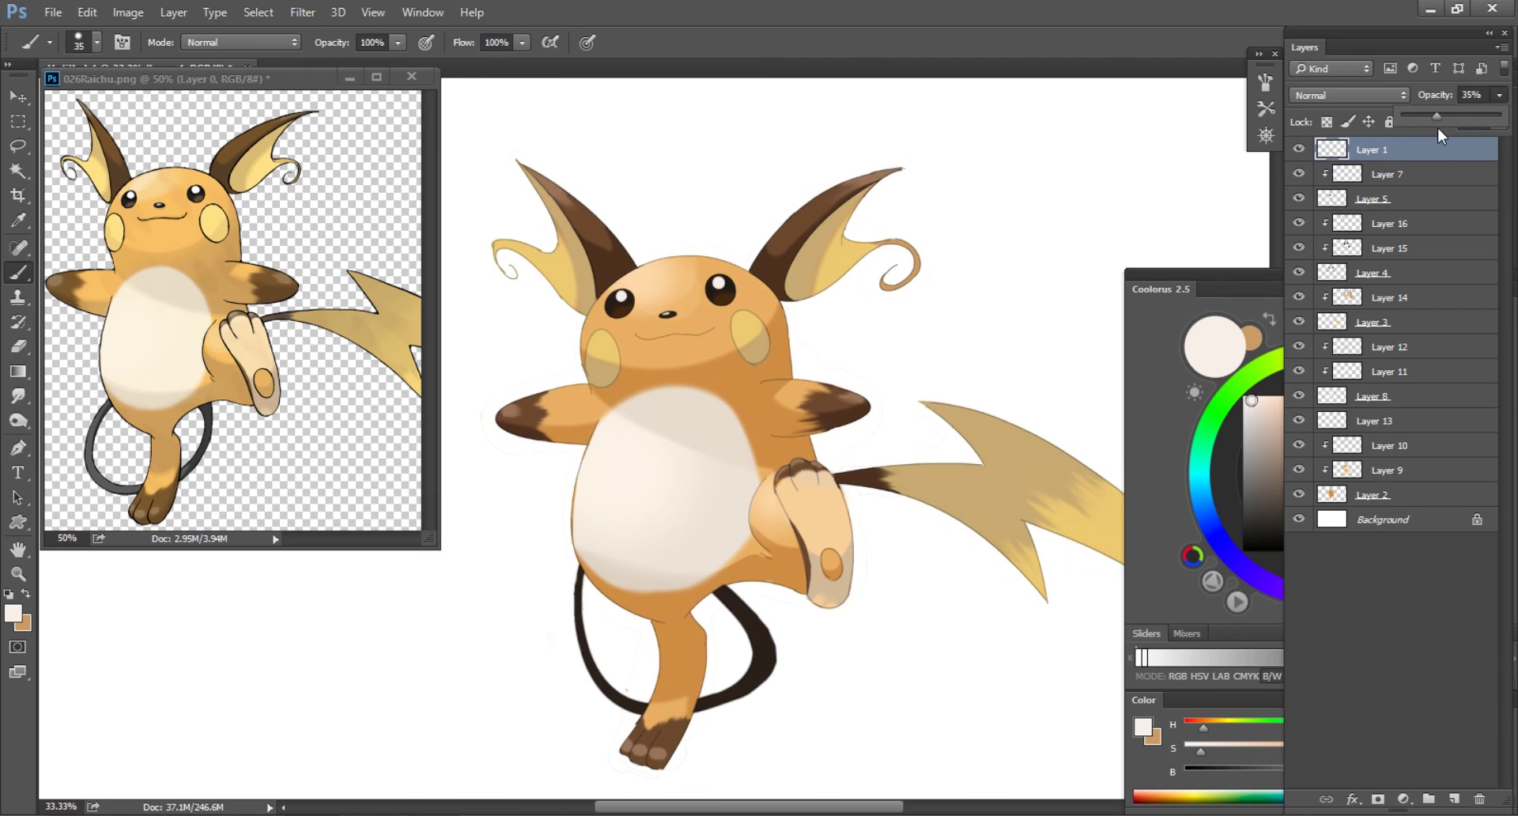
pyautogui.moveTo(1444, 147); pyautogui.dragTo(1443, 148)
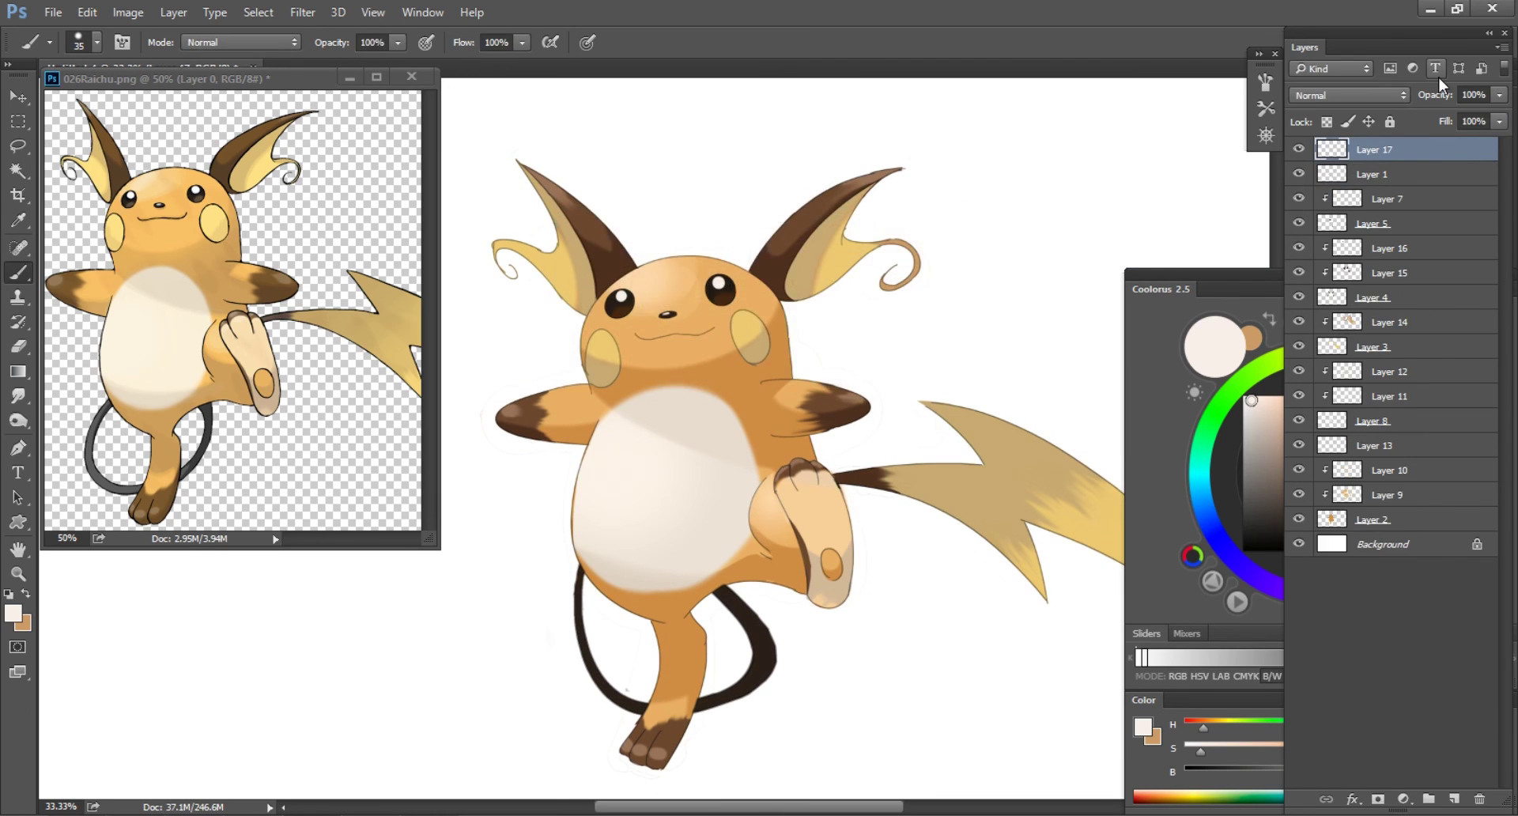
pyautogui.keyDown('shift'); pyautogui.click(1410, 472); pyautogui.keyUp('shift')
pyautogui.hotkey('ctrl', 'j')
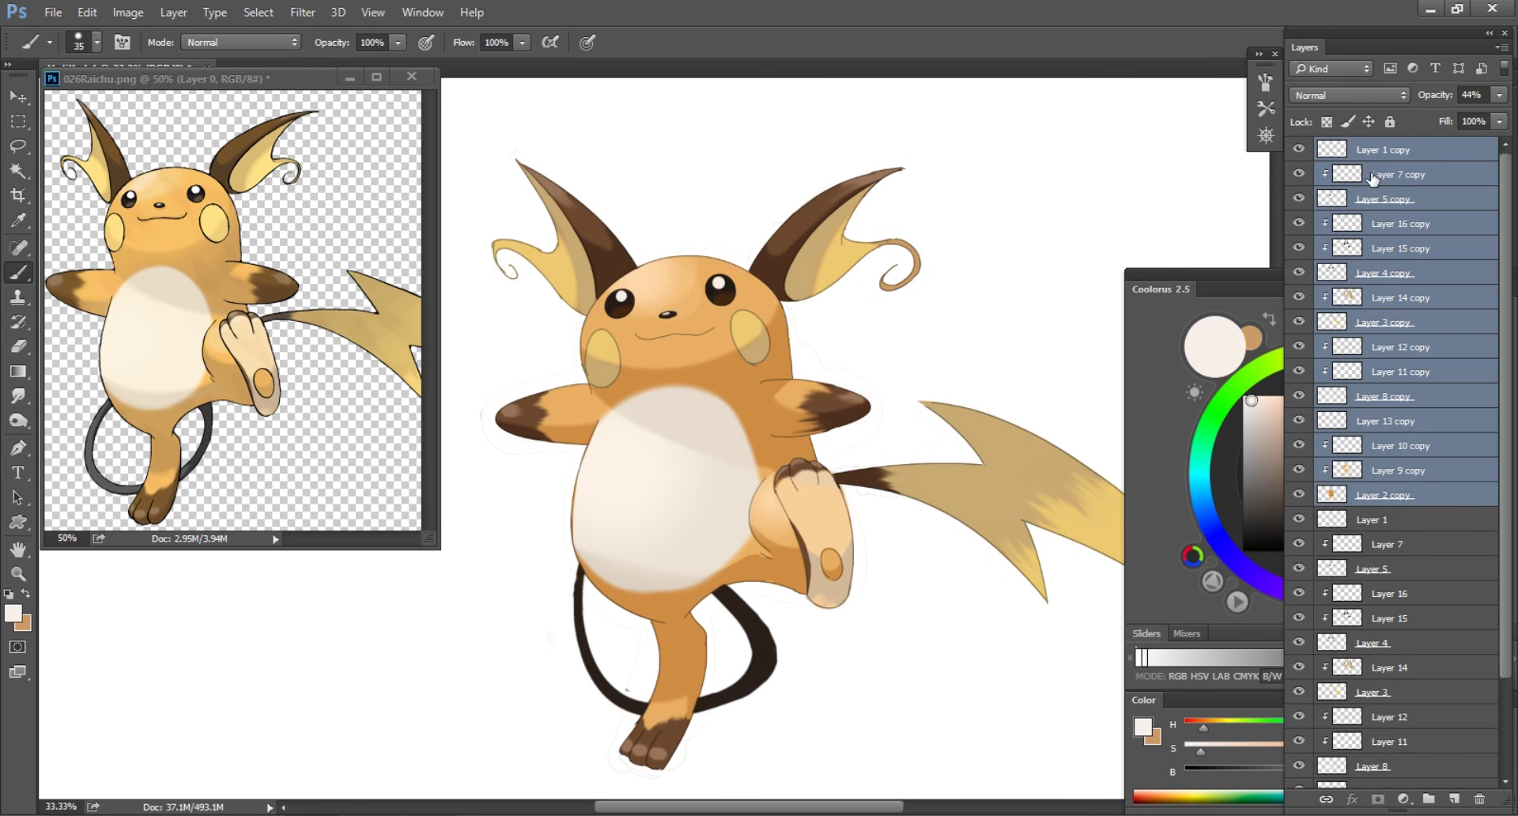
pyautogui.hotkey('ctrl', 'e')
pyautogui.click(1298, 174)
# - Add a new layer masked to Raichu's silhouette and set its blend mode to Multiply
pyautogui.keyDown('ctrl'); pyautogui.click(1331, 173); pyautogui.keyUp('ctrl')
pyautogui.hotkey('ctrl', 'shift', 'alt', 'n')
pyautogui.hotkey('ctrl', 'd')
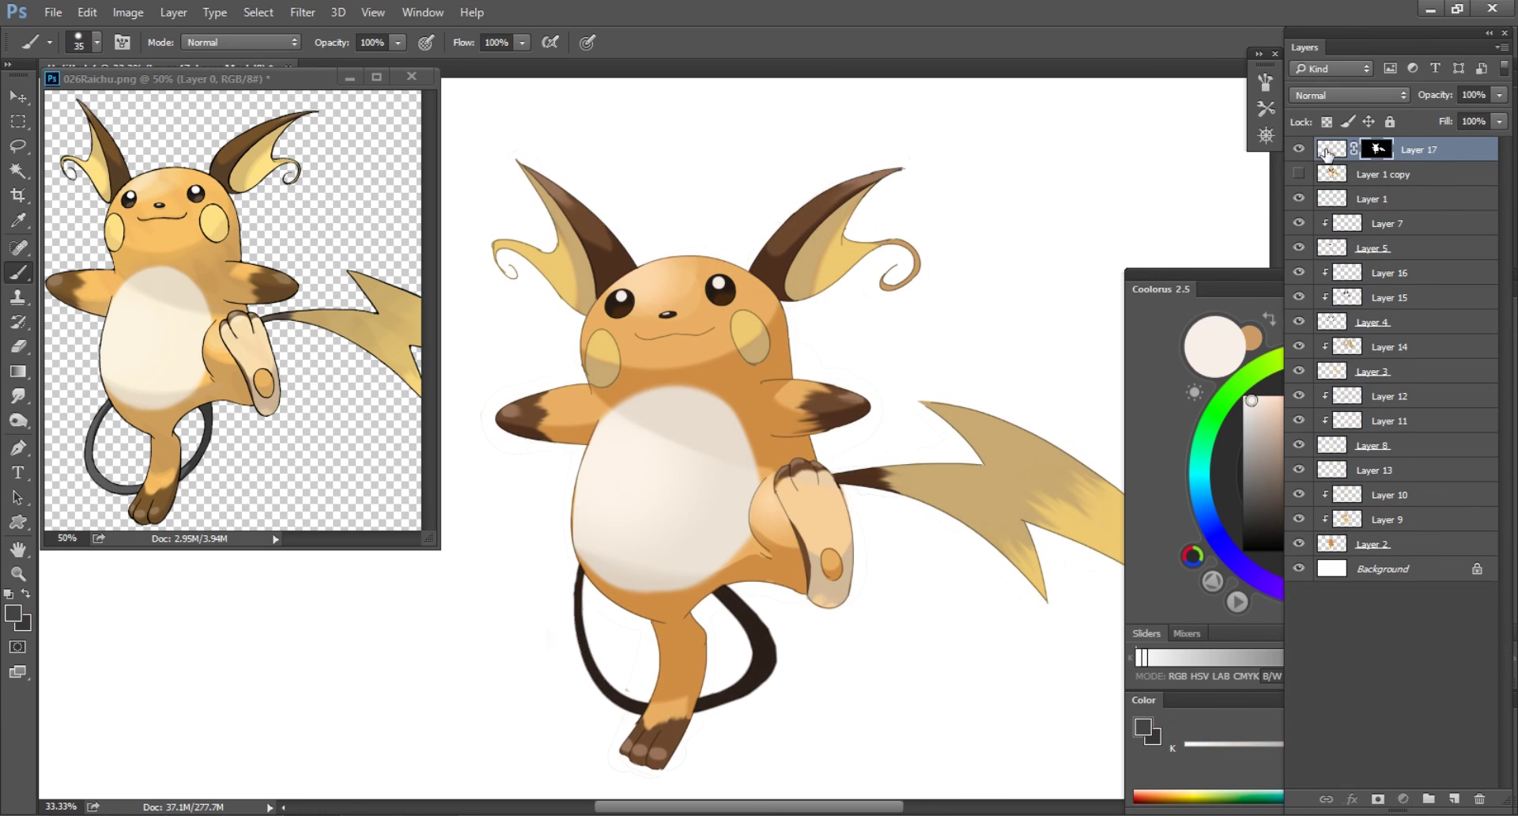
pyautogui.click(1348, 95)
pyautogui.click(1346, 157)
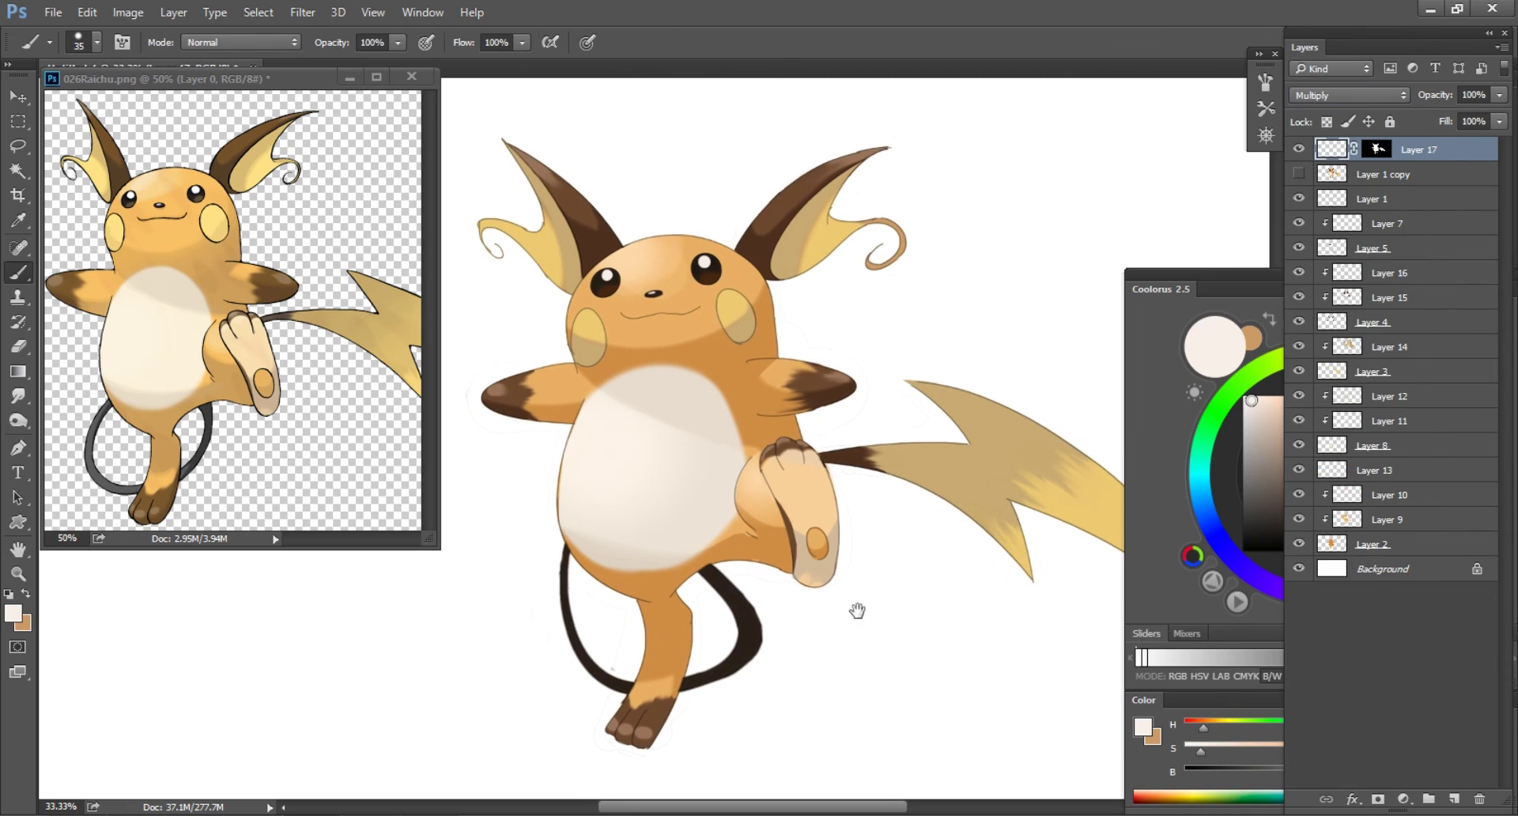
# - Pick a grey-green colour and drag a gradient over Raichu's lower body
pyautogui.press('g')
pyautogui.click(1205, 432)
pyautogui.click(1279, 493)
pyautogui.click(1200, 454)
pyautogui.click(1266, 494)
pyautogui.moveTo(790, 616)
pyautogui.mouseDown()
pyautogui.moveTo(757, 453)
pyautogui.moveTo(727, 626)
pyautogui.mouseUp()
# - Switch to green 2D735E and try gradients over the lower body, undoing each attempt
pyautogui.hotkey('ctrl', 'z')
pyautogui.click(1338, 481)
pyautogui.moveTo(779, 688); pyautogui.dragTo(751, 632)
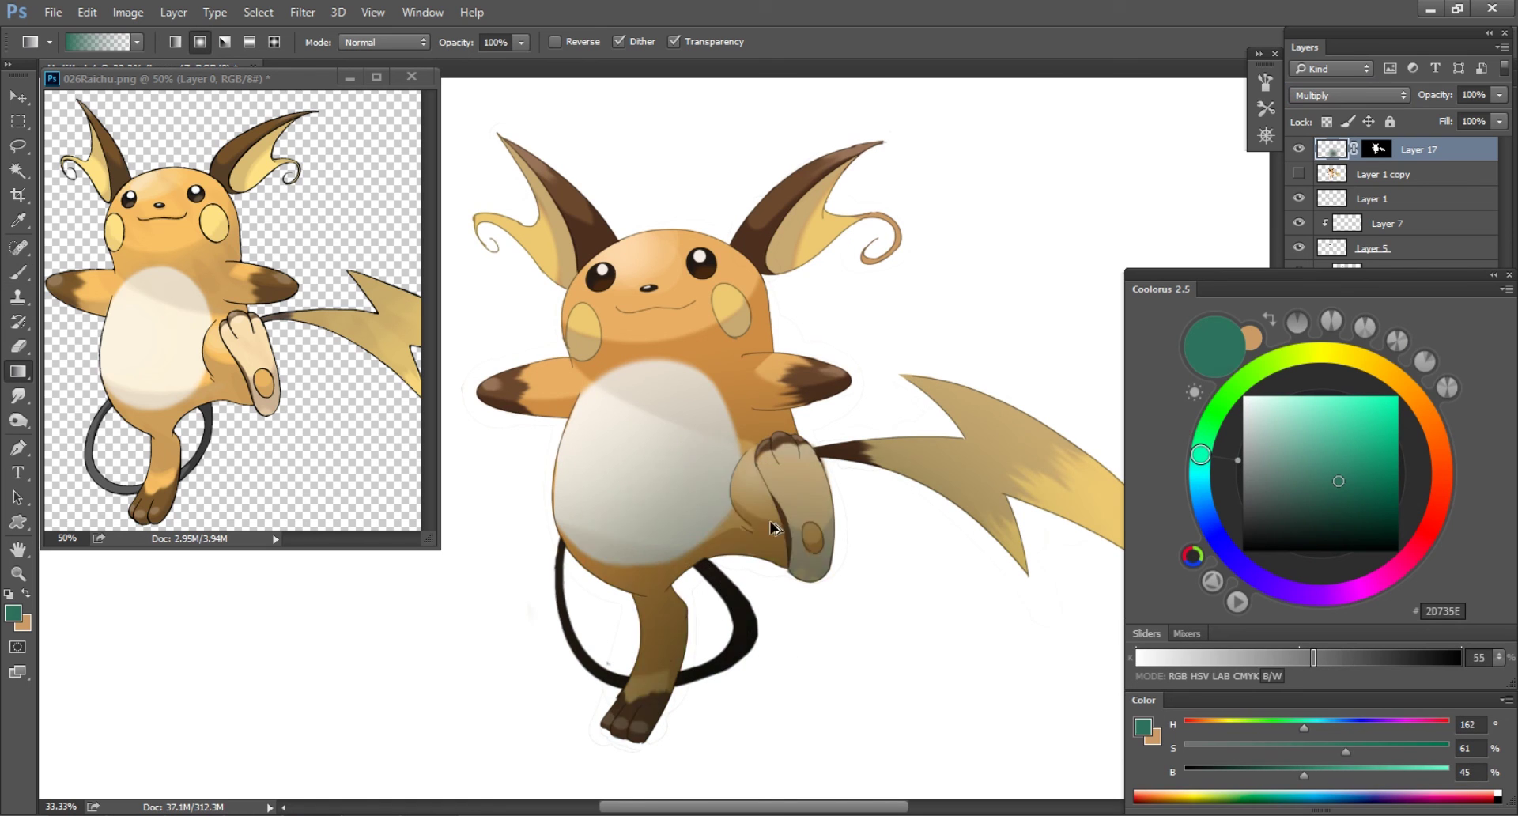
pyautogui.hotkey('ctrl', 'z')
pyautogui.moveTo(758, 688)
pyautogui.mouseDown()
pyautogui.moveTo(682, 546)
pyautogui.moveTo(759, 680)
pyautogui.mouseUp()
pyautogui.hotkey('ctrl', 'z')
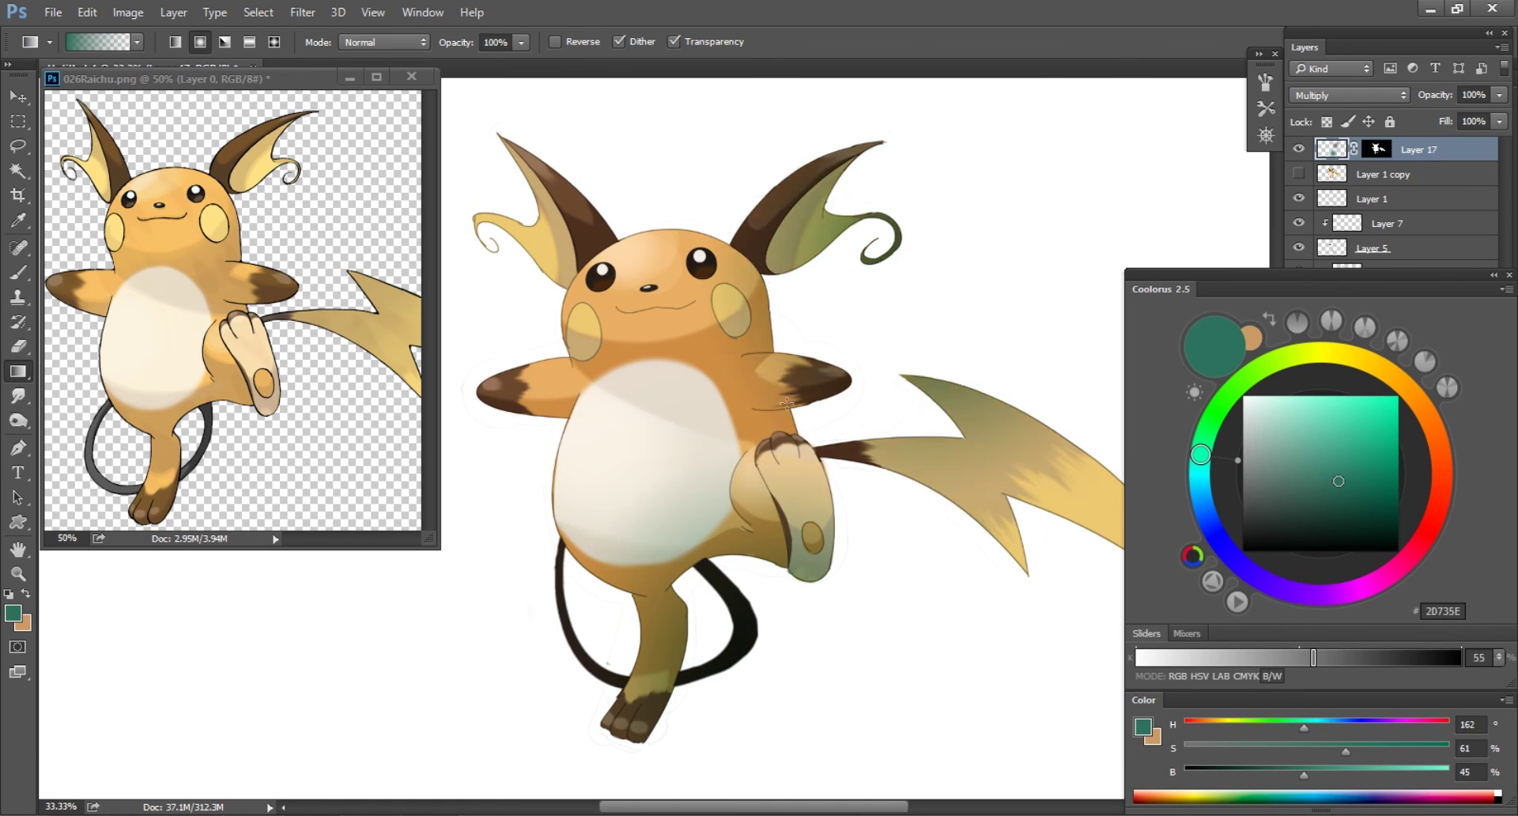
pyautogui.hotkey('ctrl', 'z')
# - Redraw green gradients across Raichu until the head, ears and tail are tinted
pyautogui.moveTo(862, 237); pyautogui.dragTo(442, 483)
pyautogui.hotkey('ctrl', 'z')
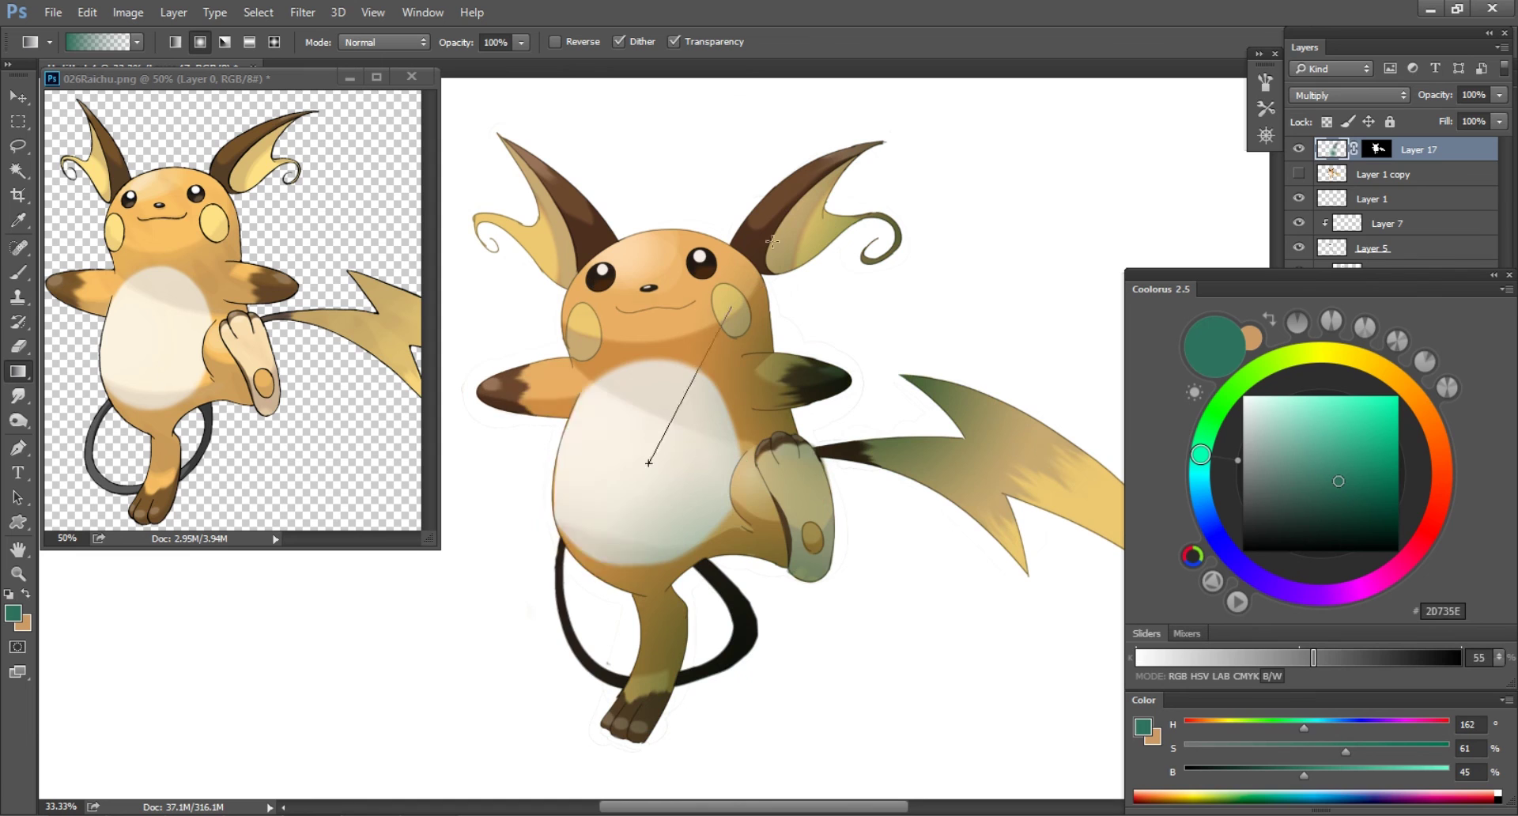
pyautogui.moveTo(633, 419); pyautogui.dragTo(656, 474)
pyautogui.hotkey('ctrl', 'z')
pyautogui.moveTo(862, 237); pyautogui.dragTo(706, 408)
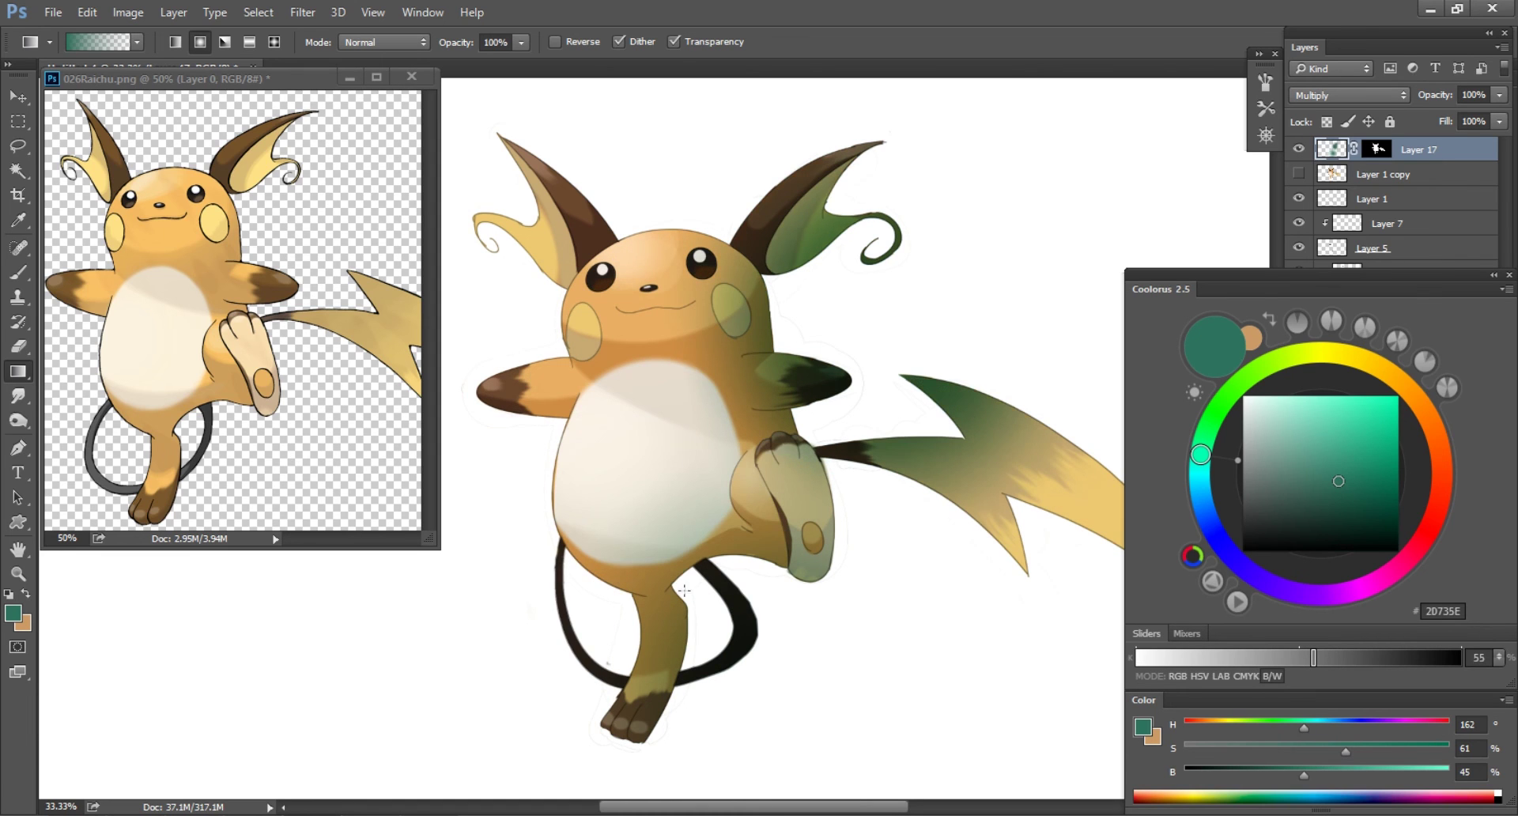
pyautogui.moveTo(911, 408); pyautogui.dragTo(620, 146)
pyautogui.press('e')
pyautogui.keyDown('alt'); pyautogui.scroll(2, 703, 387); pyautogui.keyUp('alt')
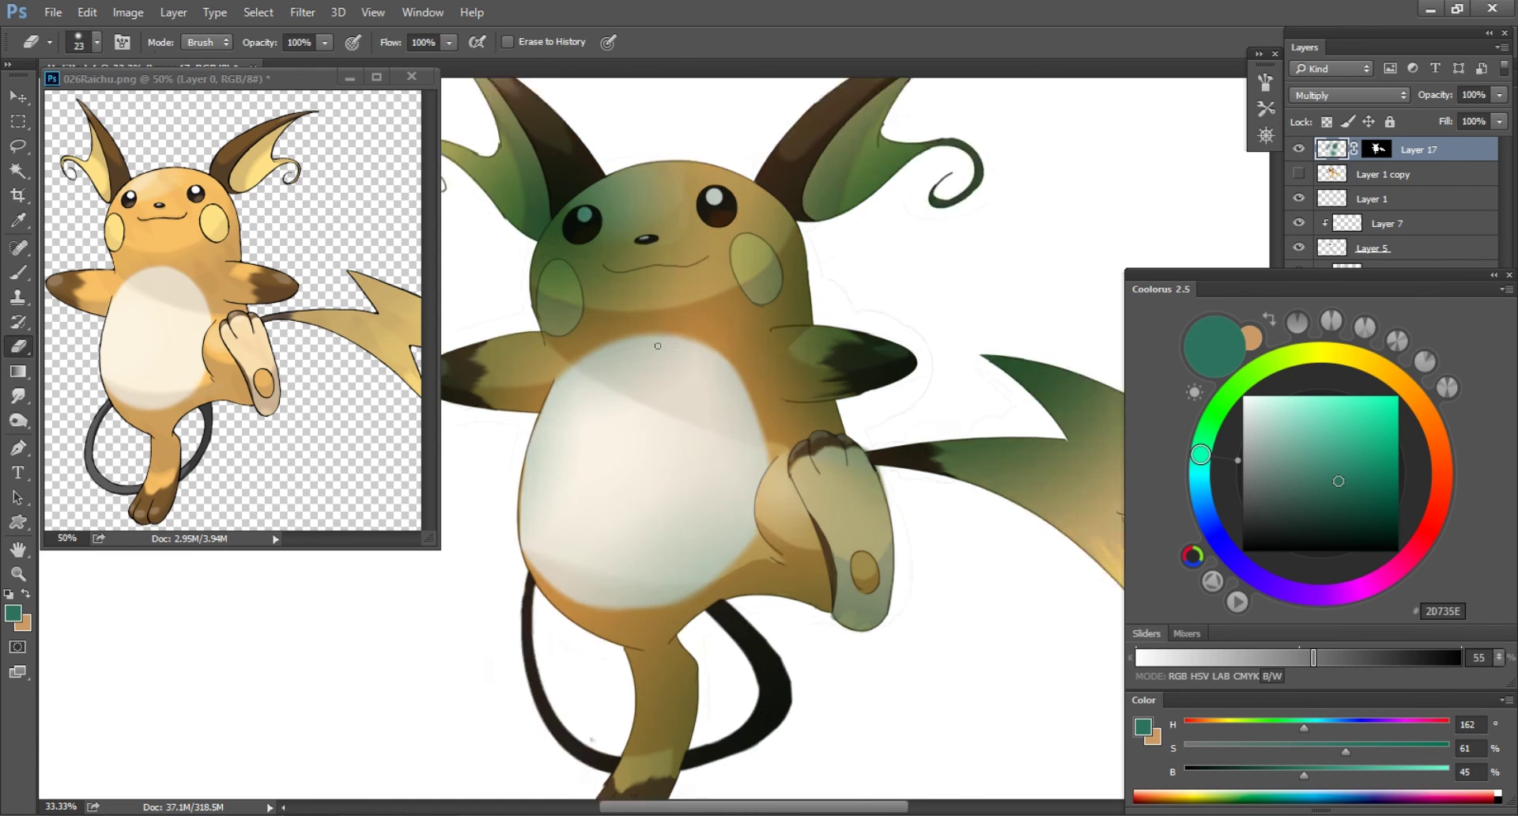
# - Erase the green tint from Raichu's face, cheeks and left ear, smudging the left inner ear
pyautogui.keyDown('alt'); pyautogui.scroll(-2, 704, 388); pyautogui.keyUp('alt')
pyautogui.rightClick(706, 386)
pyautogui.press('Return')
pyautogui.moveTo(708, 310)
pyautogui.mouseDown()
pyautogui.moveTo(660, 458)
pyautogui.moveTo(643, 440)
pyautogui.moveTo(695, 371)
pyautogui.mouseUp()
pyautogui.moveTo(532, 330)
pyautogui.mouseDown()
pyautogui.moveTo(677, 237)
pyautogui.moveTo(660, 346)
pyautogui.mouseUp()
pyautogui.press('[')
pyautogui.press('[')
pyautogui.press('[')
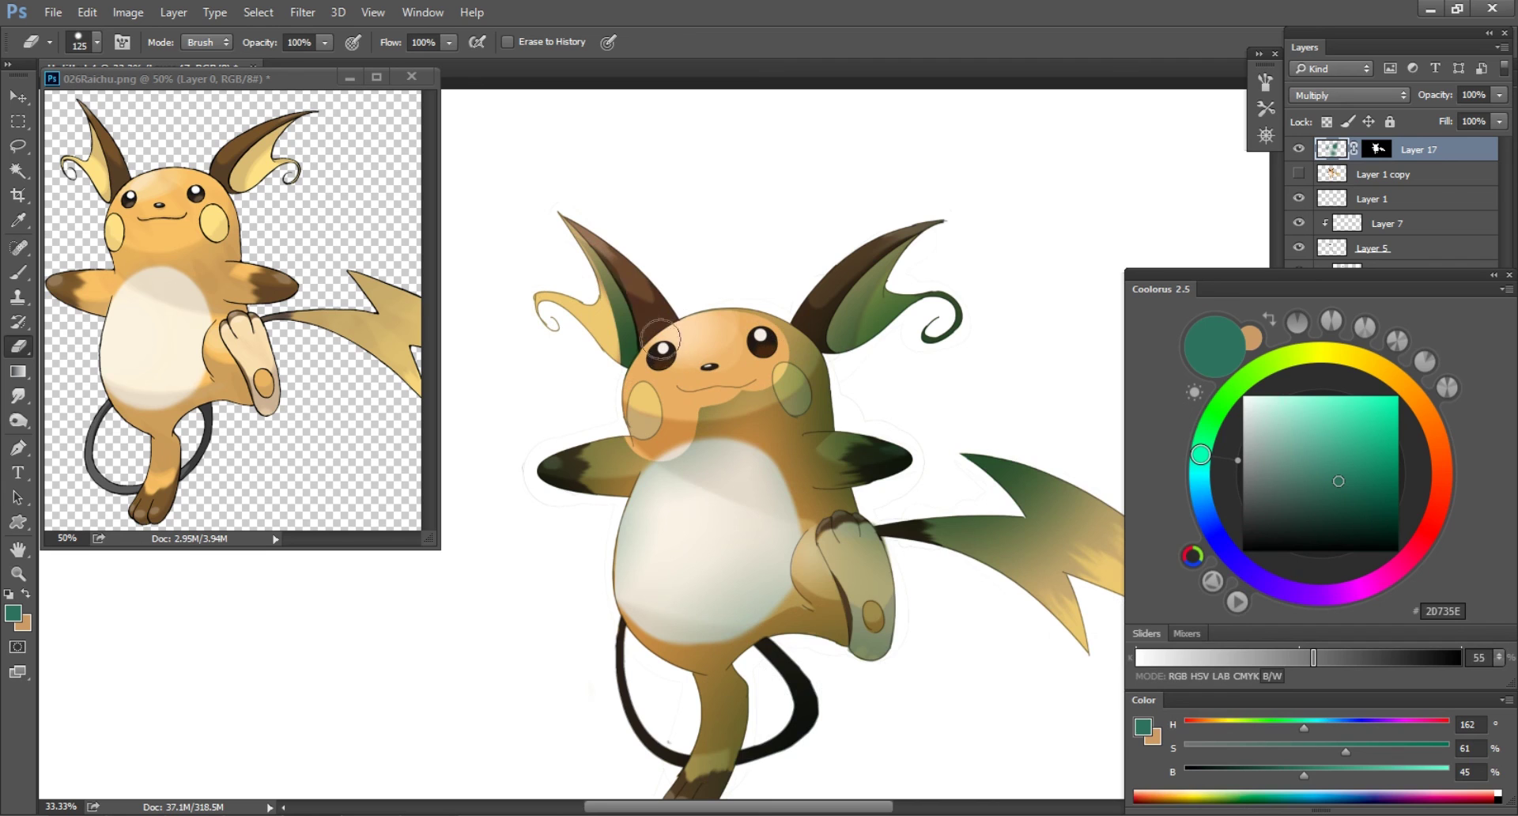
pyautogui.press('r')
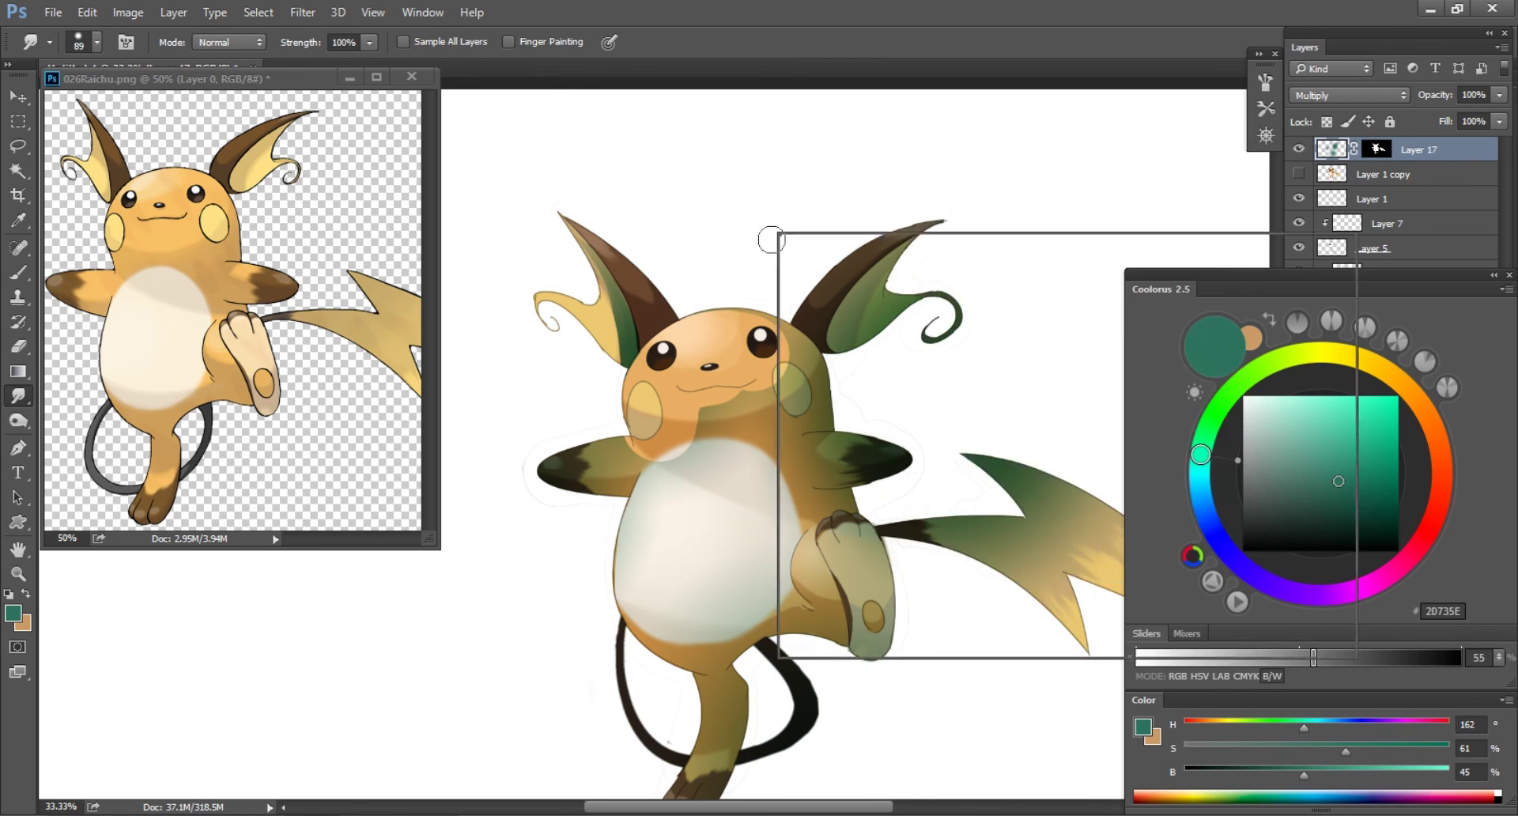
pyautogui.moveTo(595, 261)
pyautogui.mouseDown()
pyautogui.moveTo(621, 356)
pyautogui.moveTo(602, 334)
pyautogui.mouseUp()
# - Erase the right inner ear's green and smudge what remains toward yellow
pyautogui.press('e')
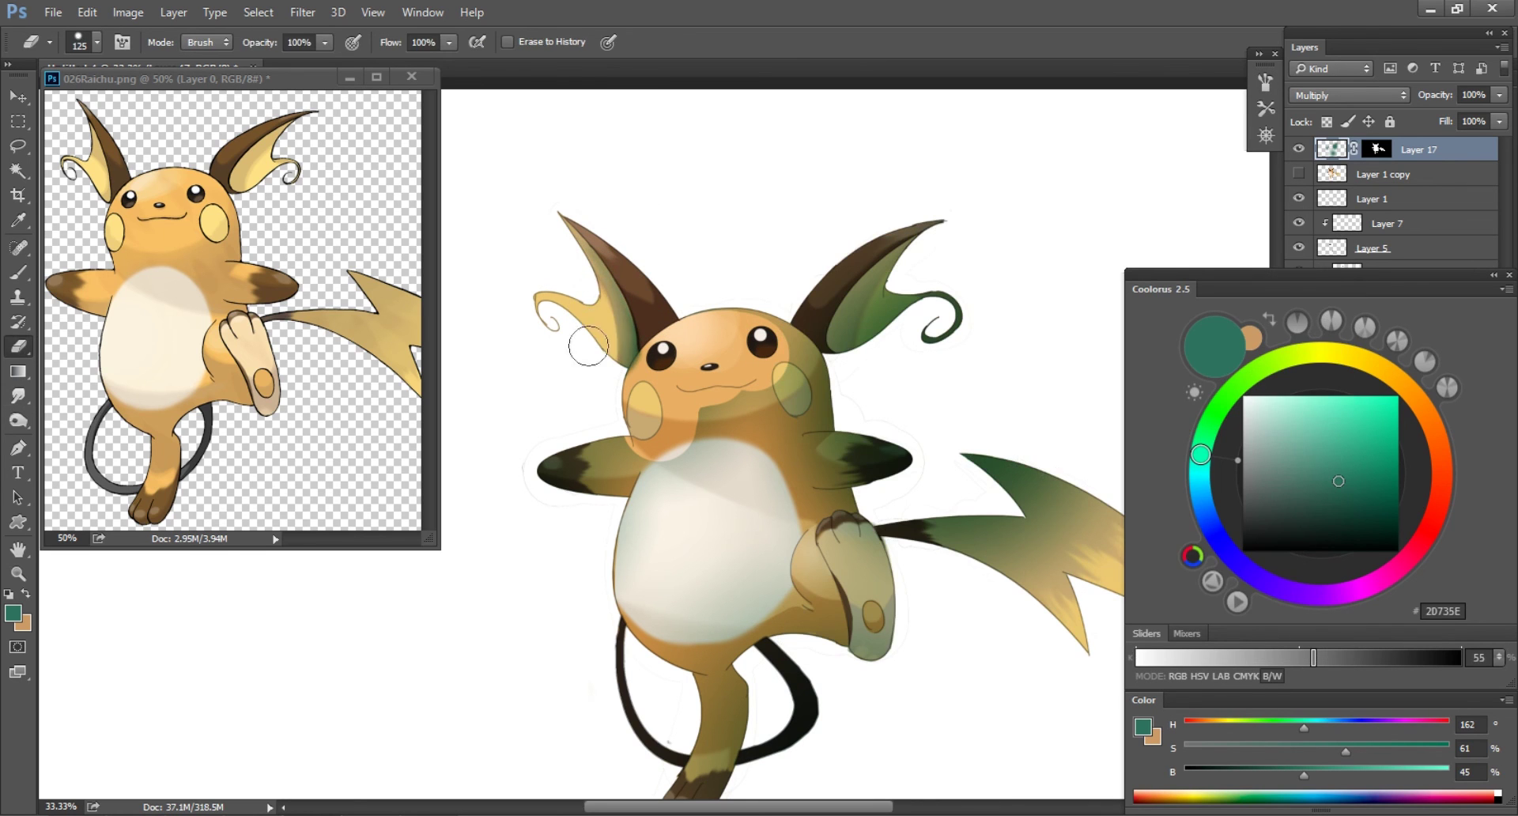
pyautogui.moveTo(921, 273); pyautogui.dragTo(850, 348)
pyautogui.press('r')
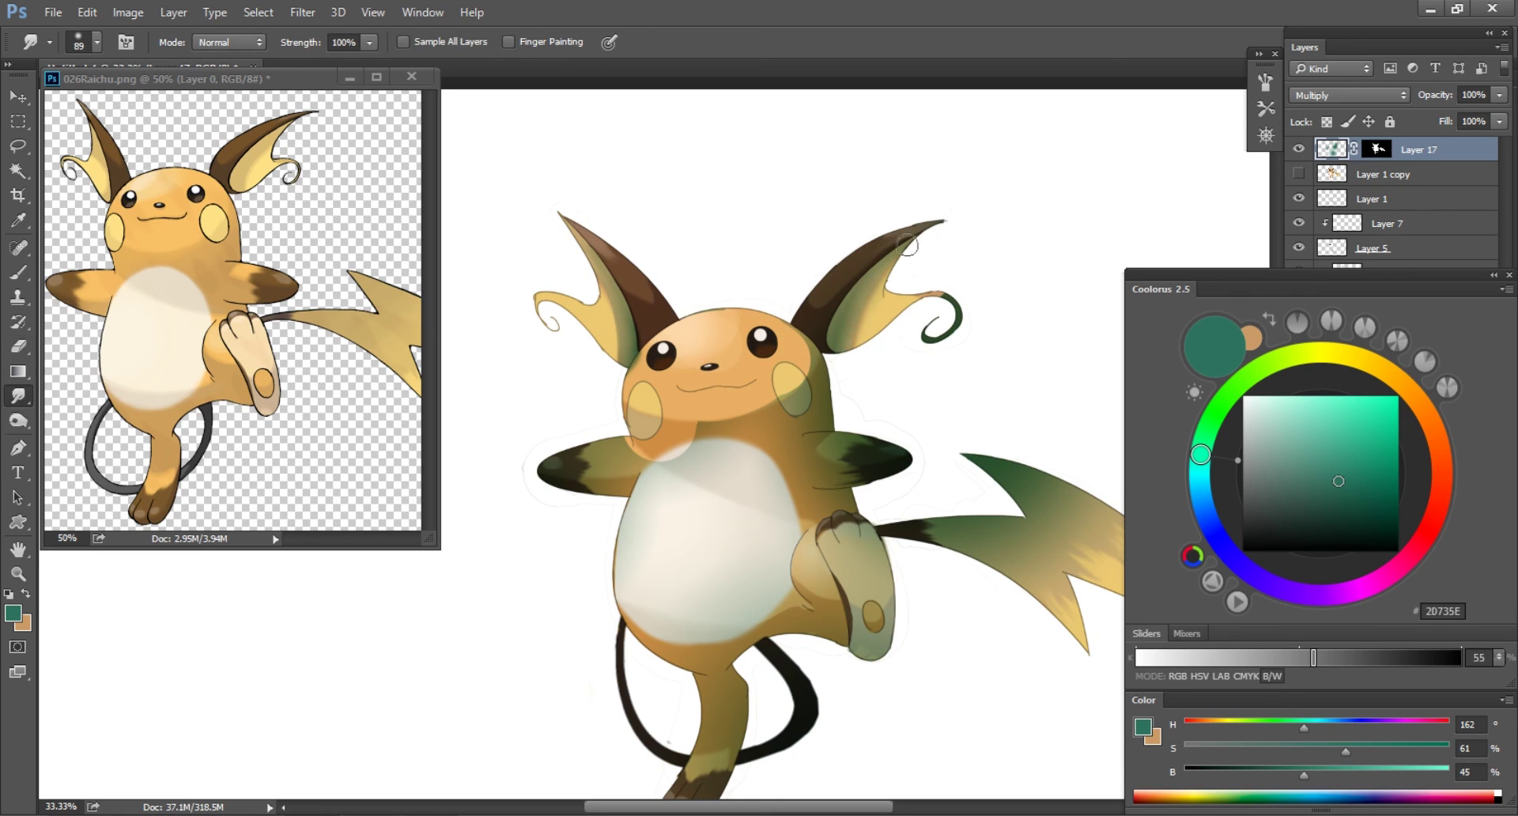
pyautogui.moveTo(857, 261); pyautogui.dragTo(791, 332)
pyautogui.press('e')
pyautogui.press('r')
pyautogui.press('e')
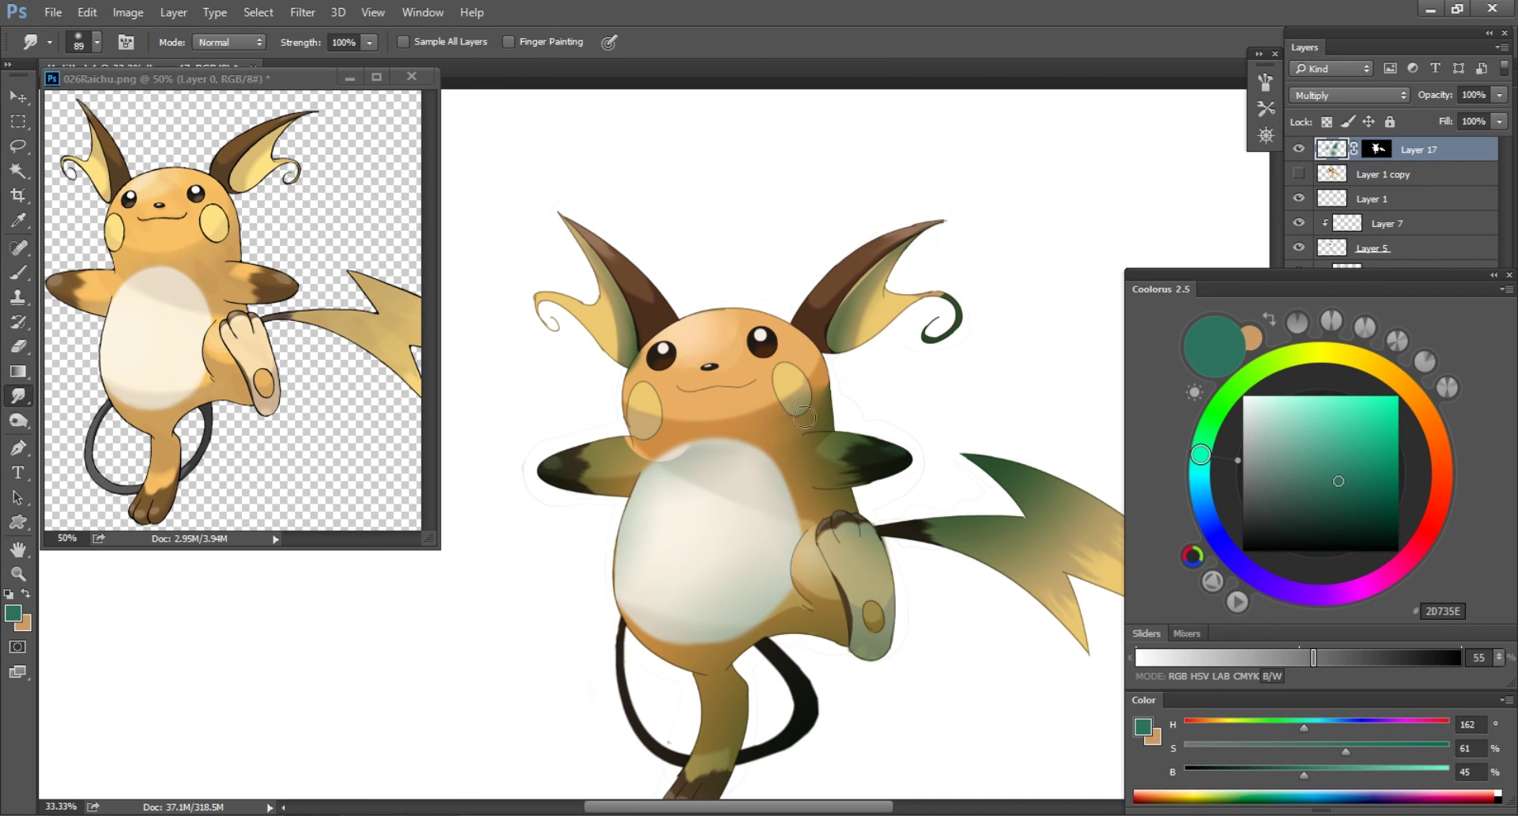
# - Erase the green from chest, belly, left arm and shoulder, smudging near the left cheek
pyautogui.moveTo(664, 524); pyautogui.dragTo(721, 529)
pyautogui.press('r')
pyautogui.moveTo(619, 316); pyautogui.dragTo(605, 368)
pyautogui.press('e')
pyautogui.press('r')
pyautogui.press('e')
pyautogui.moveTo(633, 429)
pyautogui.mouseDown()
pyautogui.moveTo(577, 474)
pyautogui.moveTo(625, 447)
pyautogui.mouseUp()
pyautogui.press('r')
pyautogui.press('e')
# - Partly fade the tail's green with a weaker eraser and erase it from the raised leg
pyautogui.moveTo(707, 529); pyautogui.dragTo(645, 524)
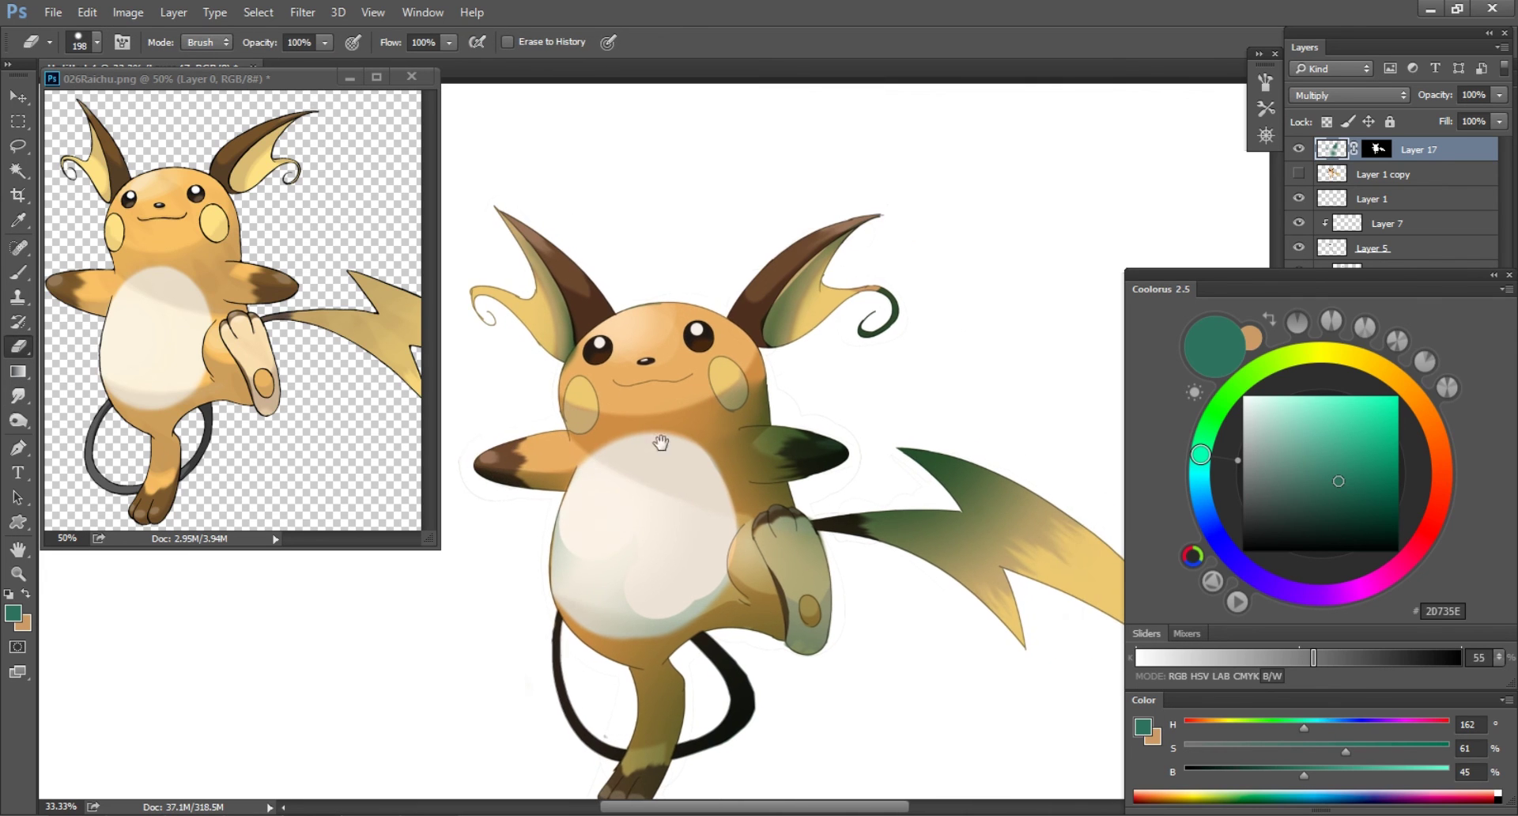
pyautogui.moveTo(776, 408); pyautogui.dragTo(697, 319)
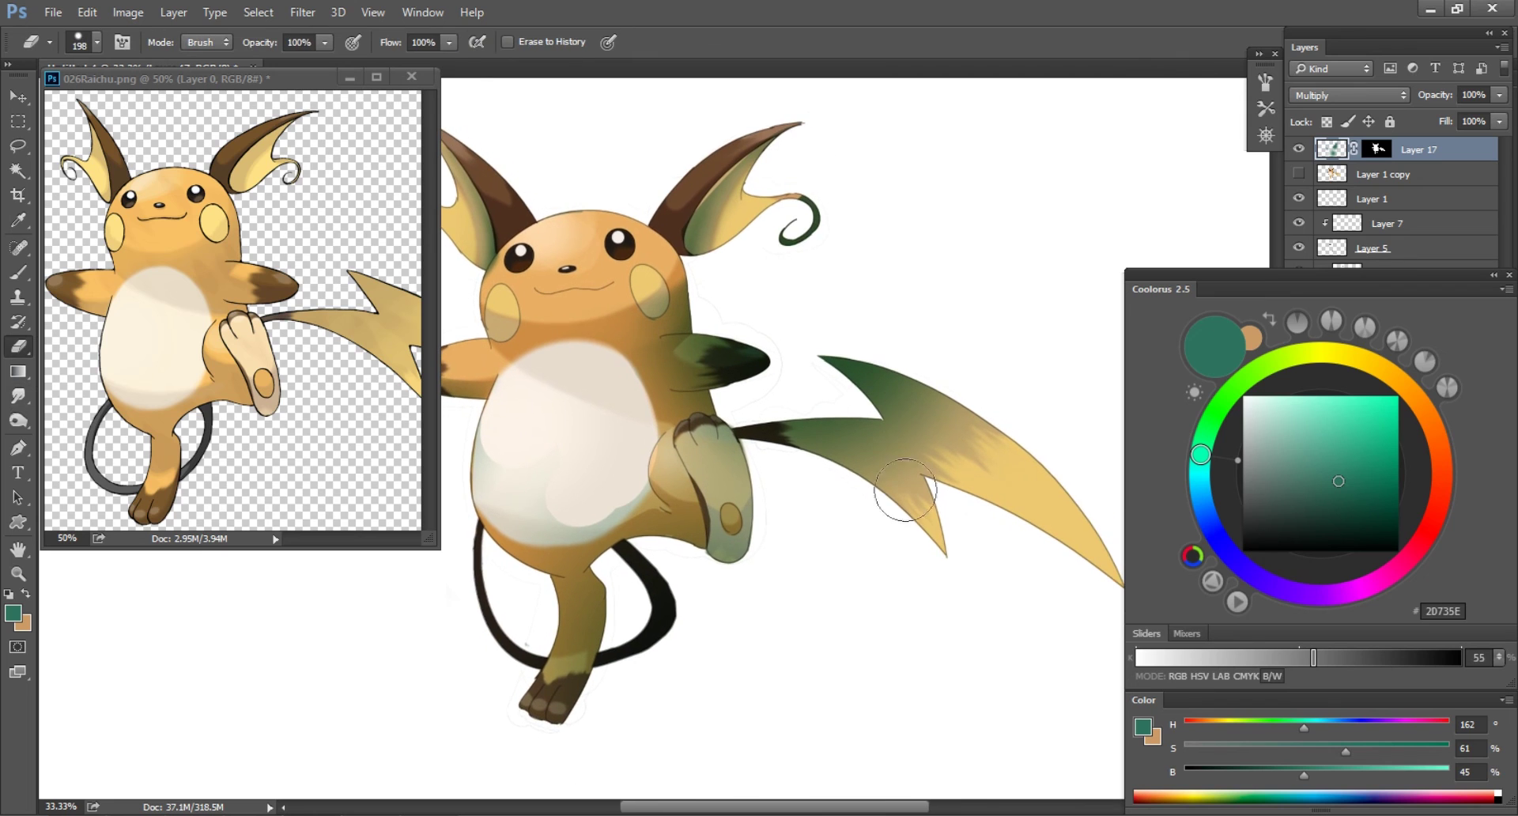
pyautogui.press('3')
pyautogui.moveTo(985, 475)
pyautogui.mouseDown()
pyautogui.moveTo(781, 508)
pyautogui.moveTo(855, 405)
pyautogui.mouseUp()
pyautogui.moveTo(716, 459)
pyautogui.mouseDown()
pyautogui.moveTo(656, 455)
pyautogui.moveTo(721, 473)
pyautogui.moveTo(729, 545)
pyautogui.mouseUp()
pyautogui.press('[')
pyautogui.press('[')
pyautogui.press('[')
pyautogui.press('0')
pyautogui.press('r')
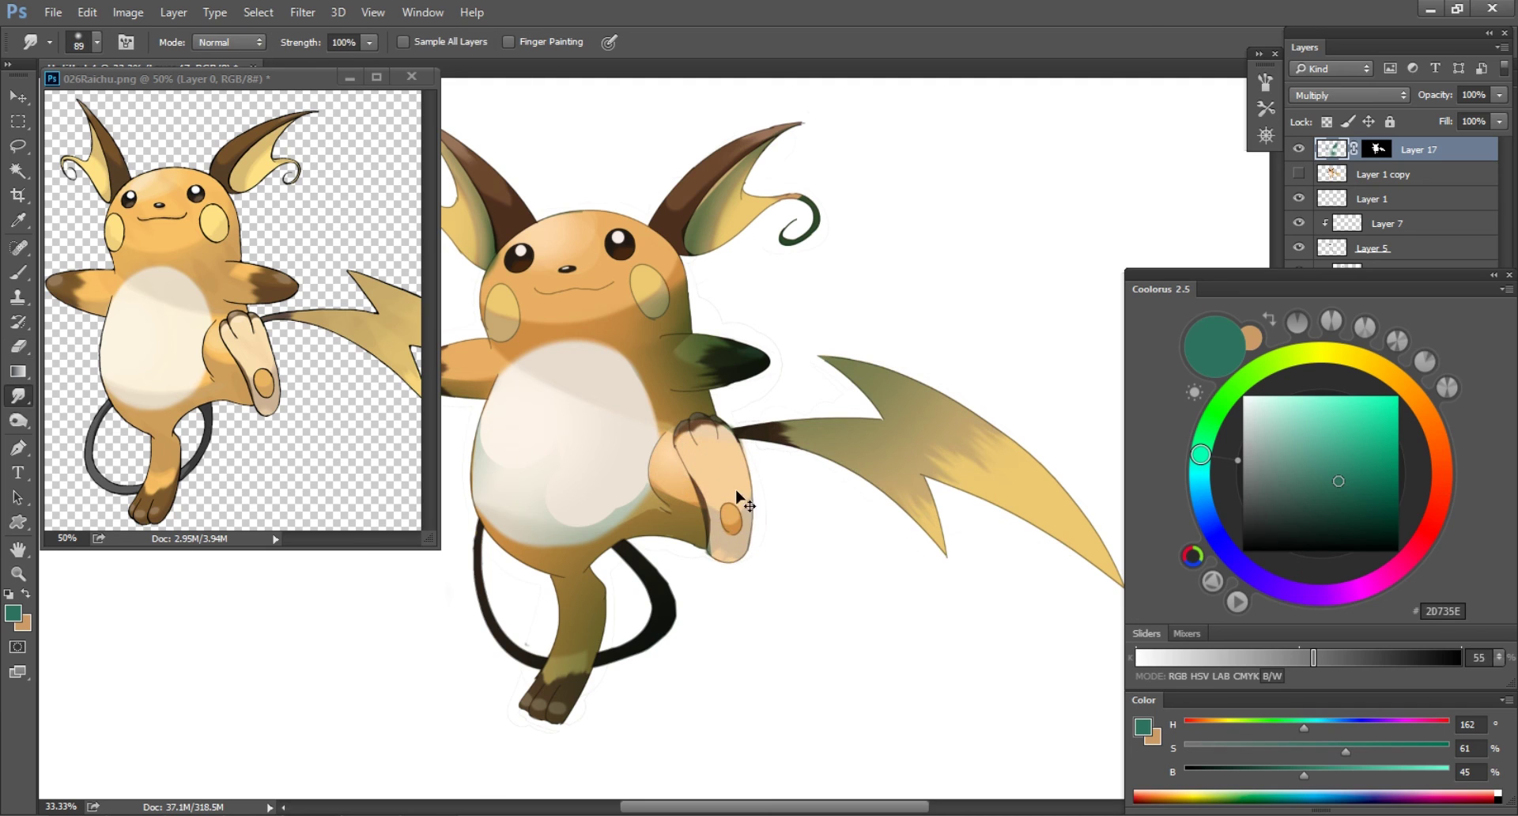
pyautogui.press('e')
# - Lighten the belly shading, alternating eraser and smudge passes on the tint
pyautogui.moveTo(674, 518); pyautogui.dragTo(768, 514)
pyautogui.moveTo(660, 490); pyautogui.dragTo(600, 462)
pyautogui.press('r')
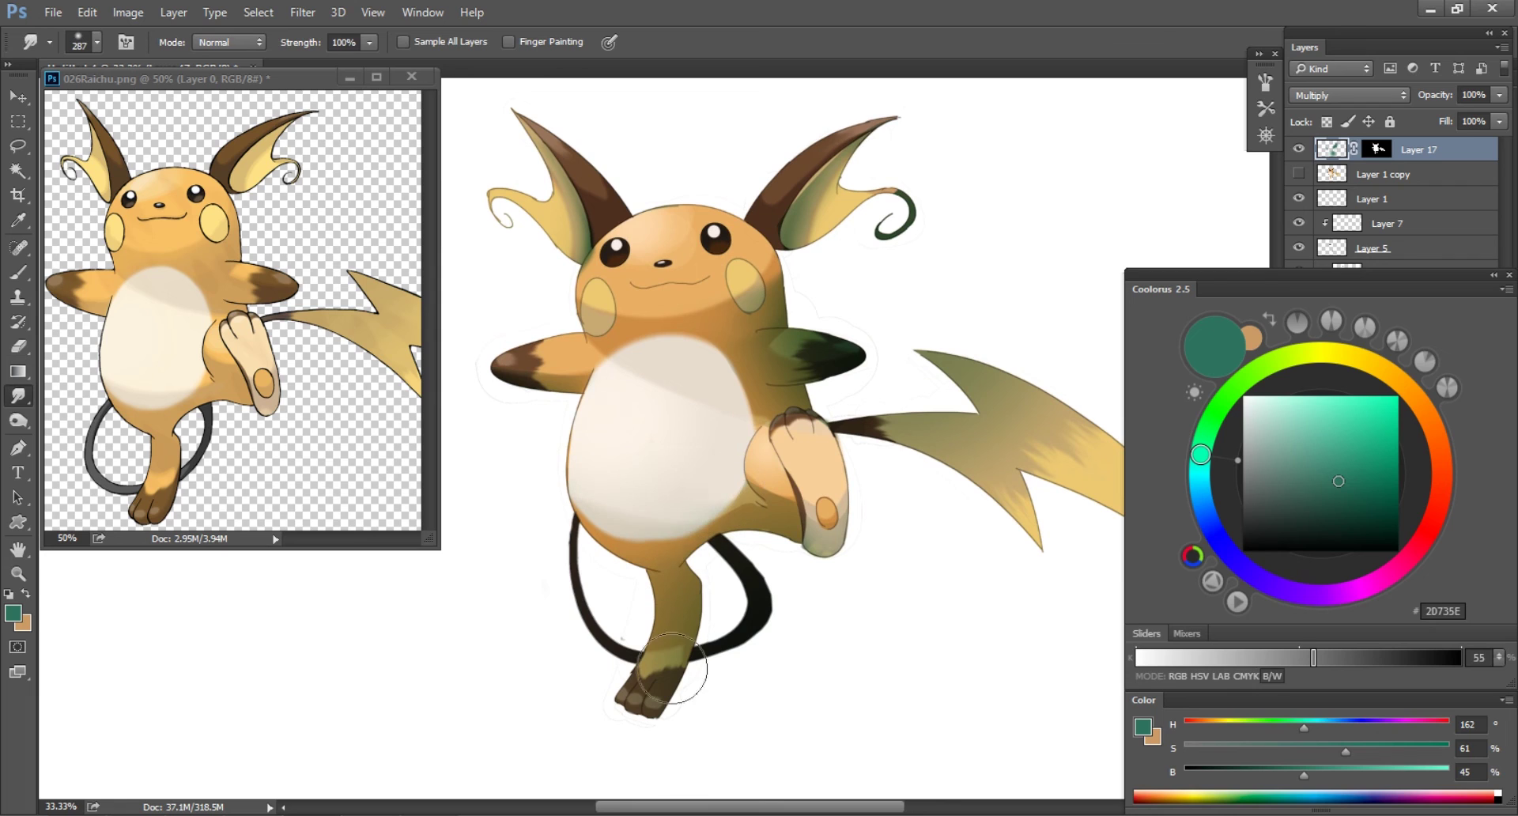
pyautogui.press('e')
pyautogui.press('r')
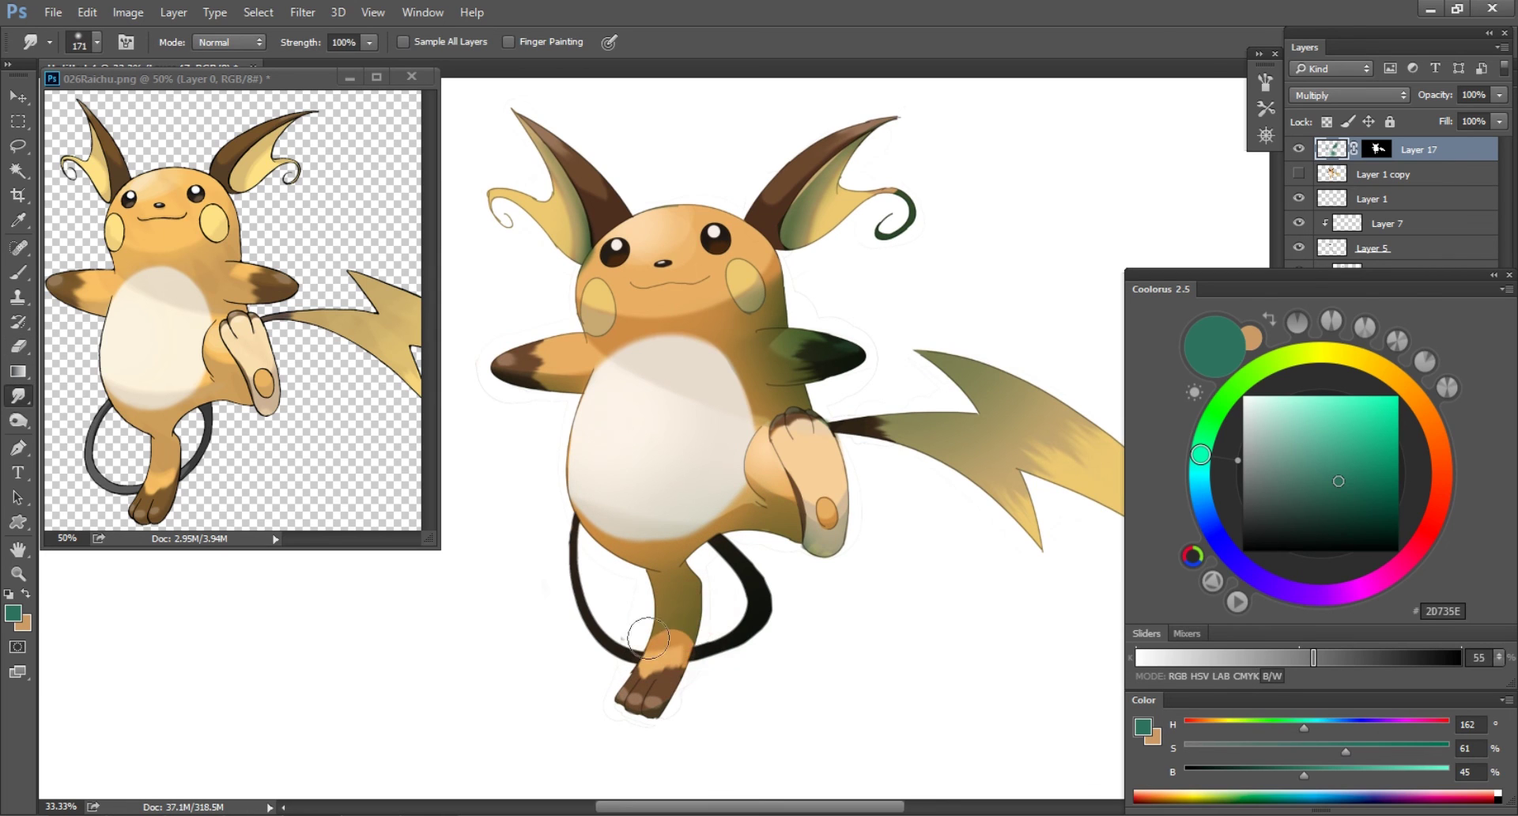
pyautogui.press('e')
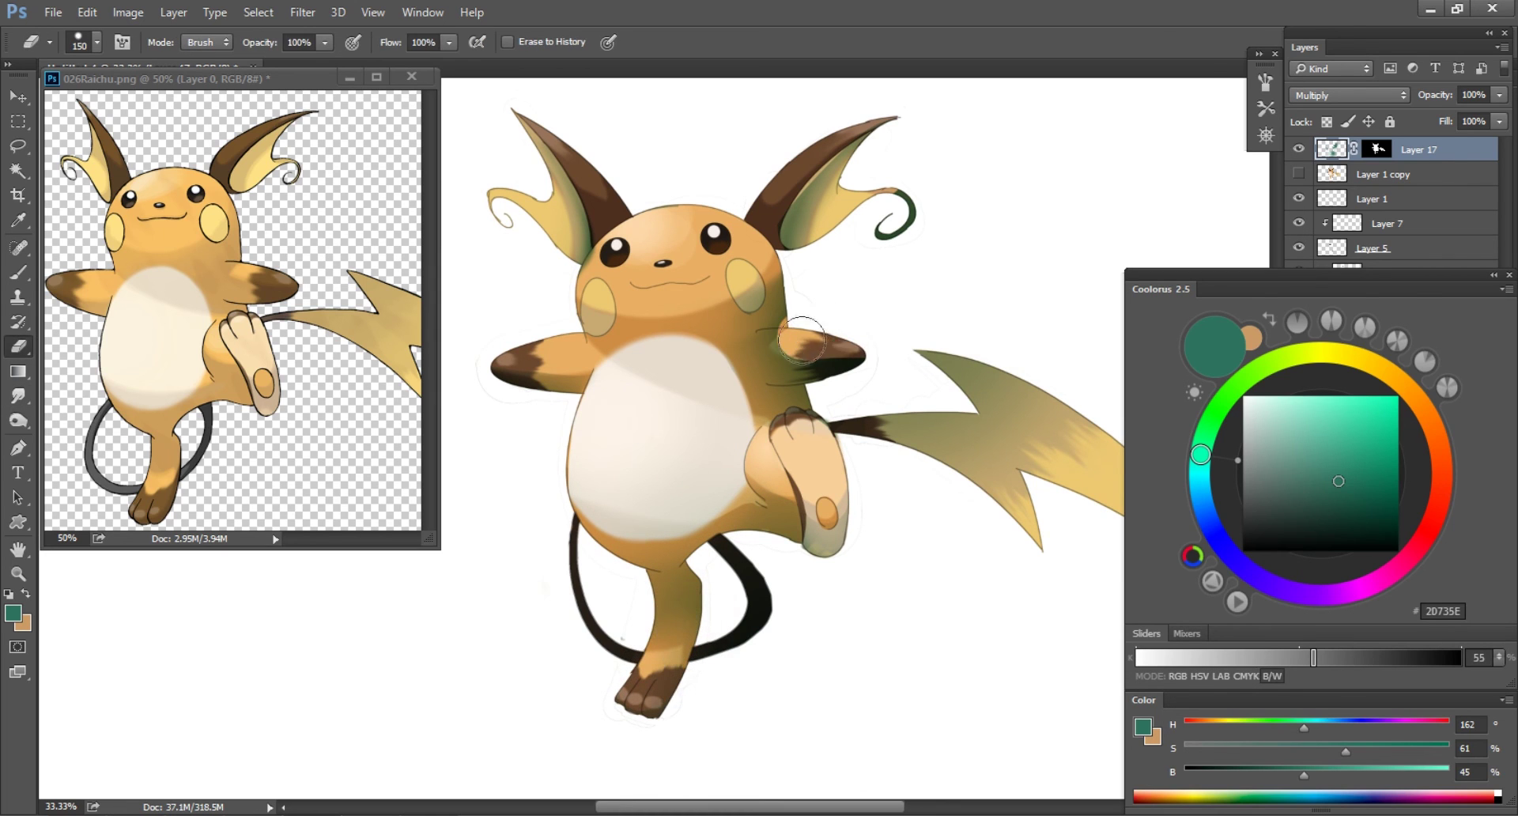
pyautogui.press('r')
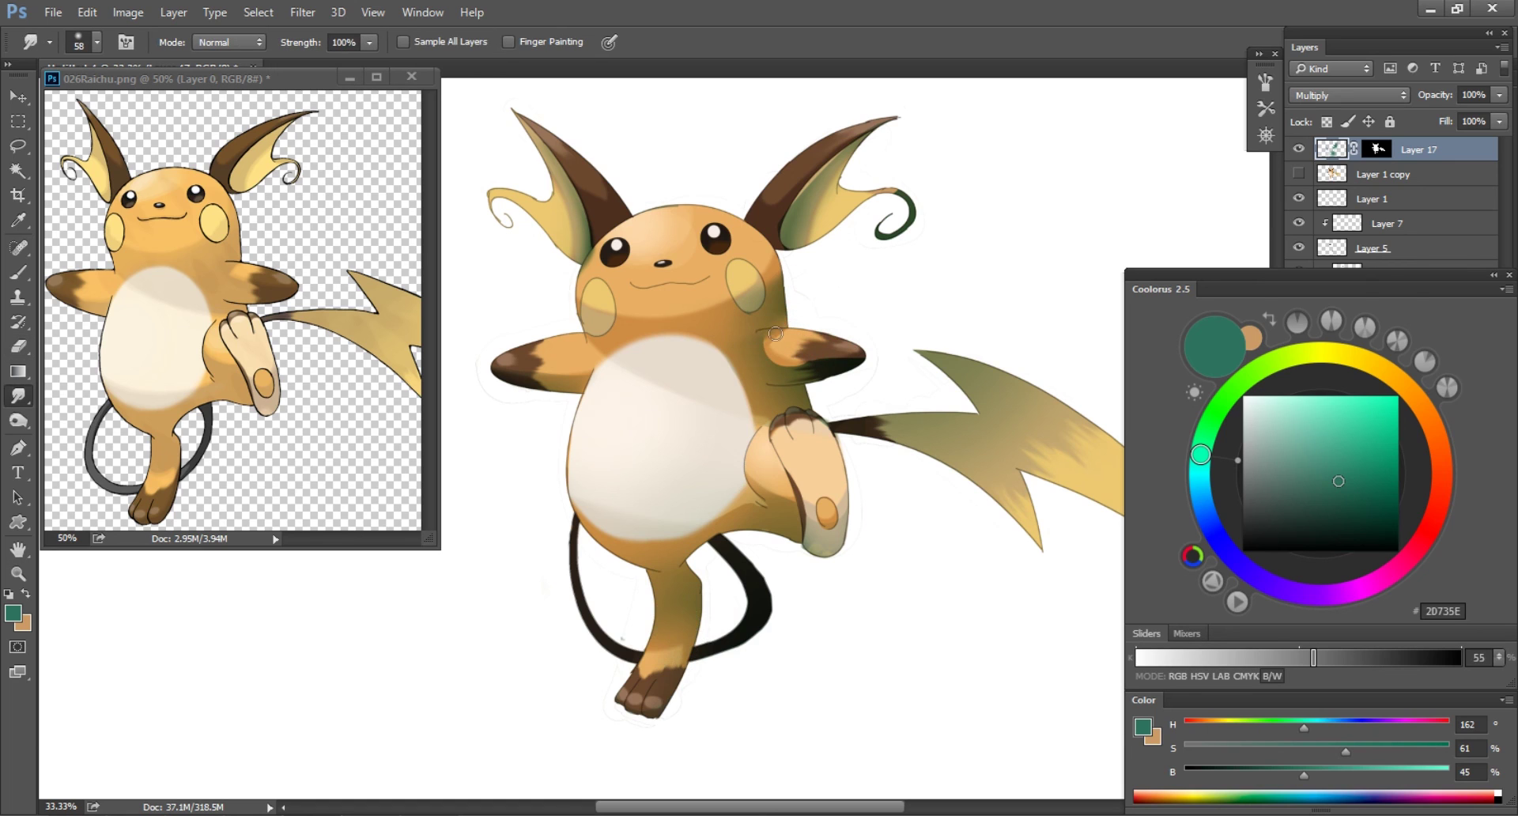
pyautogui.press('e')
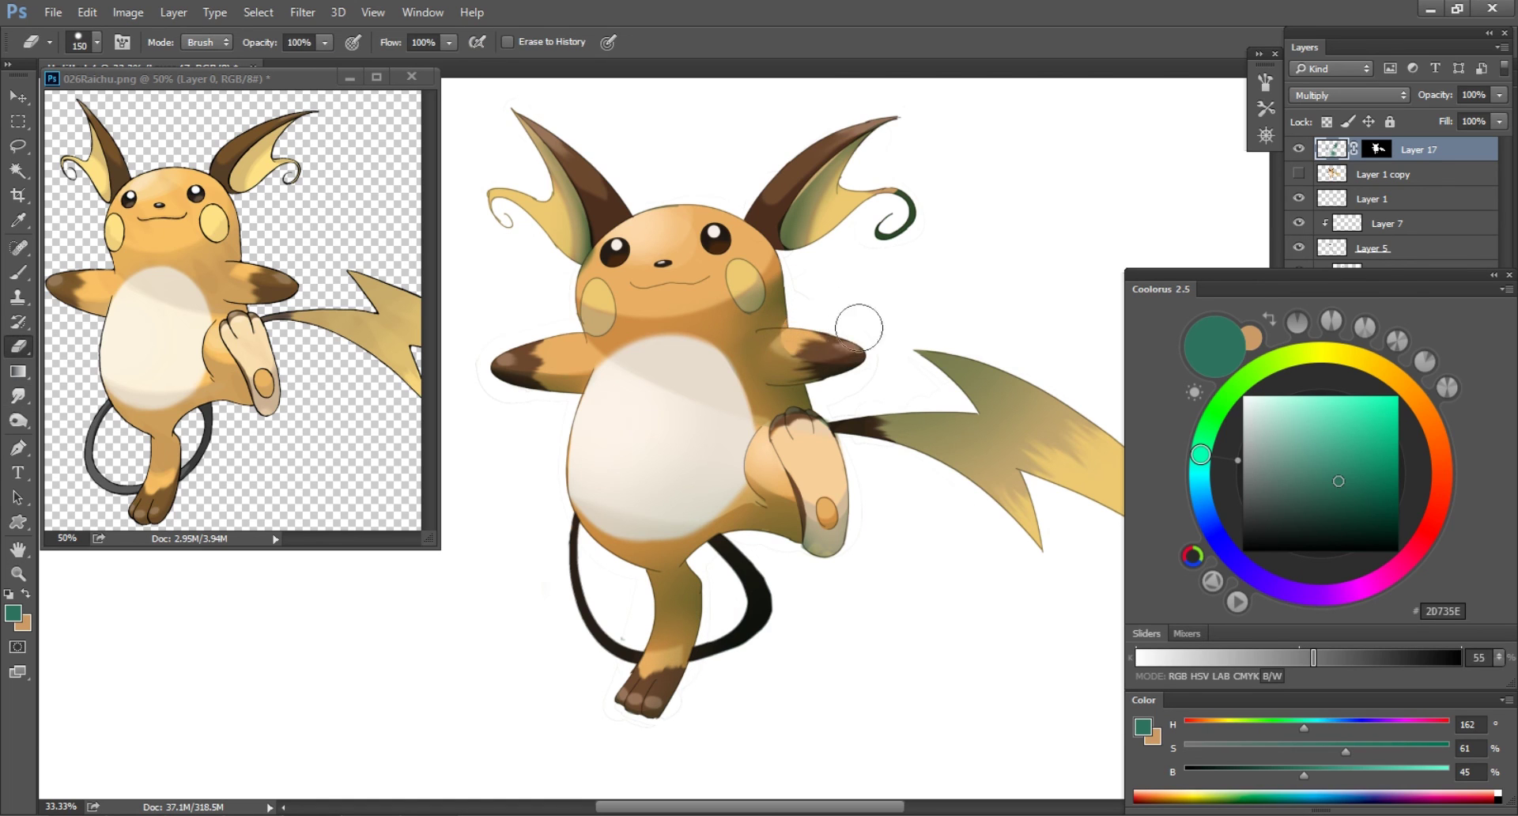
pyautogui.press('r')
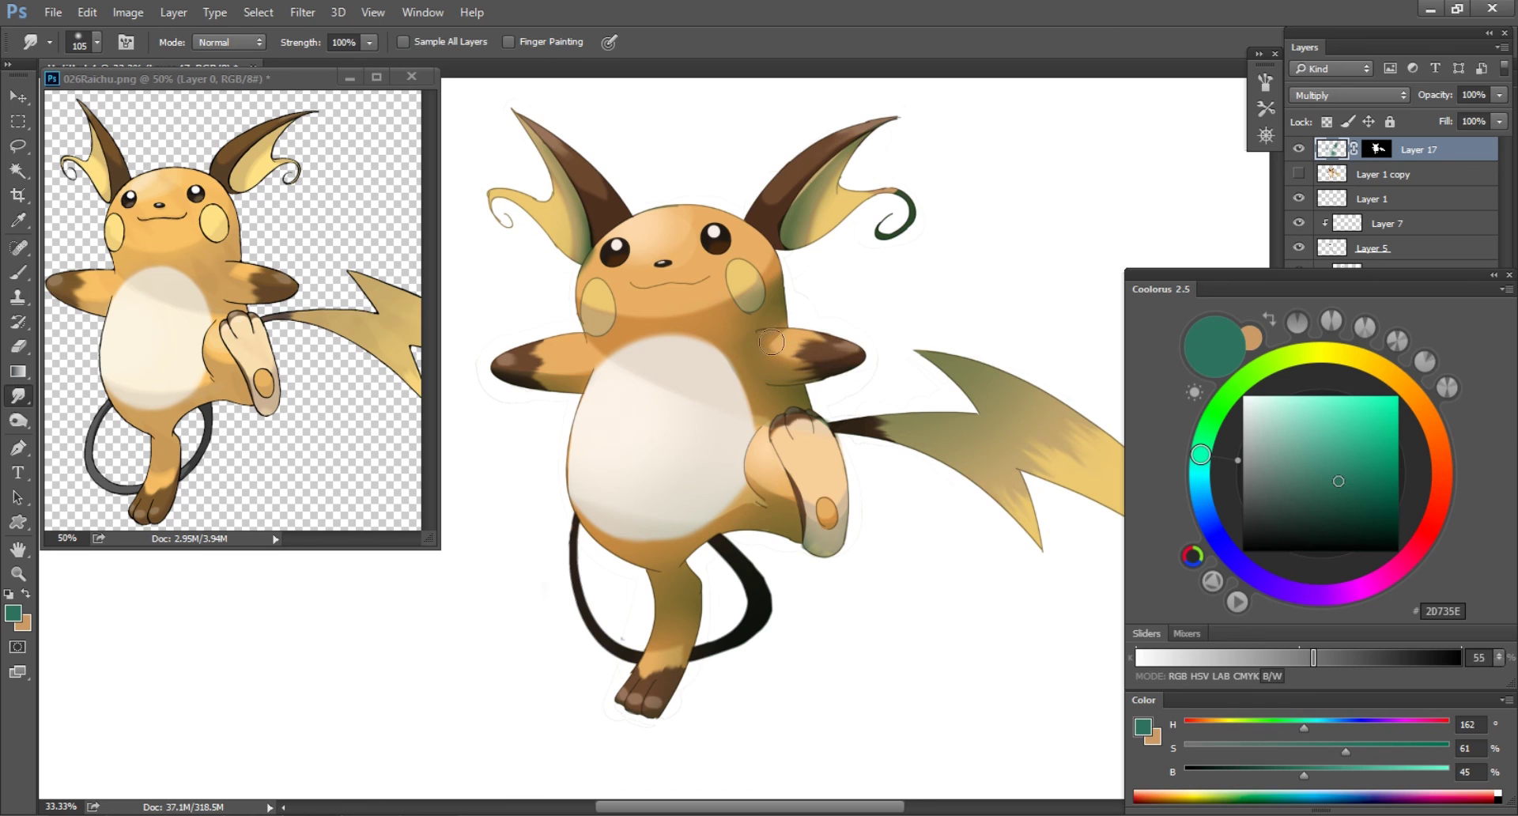
pyautogui.press('e')
# - Resize the brush and finish alternating erase and smudge passes on the green tint
pyautogui.rightClick(822, 281)
pyautogui.click(771, 335)
pyautogui.press('r')
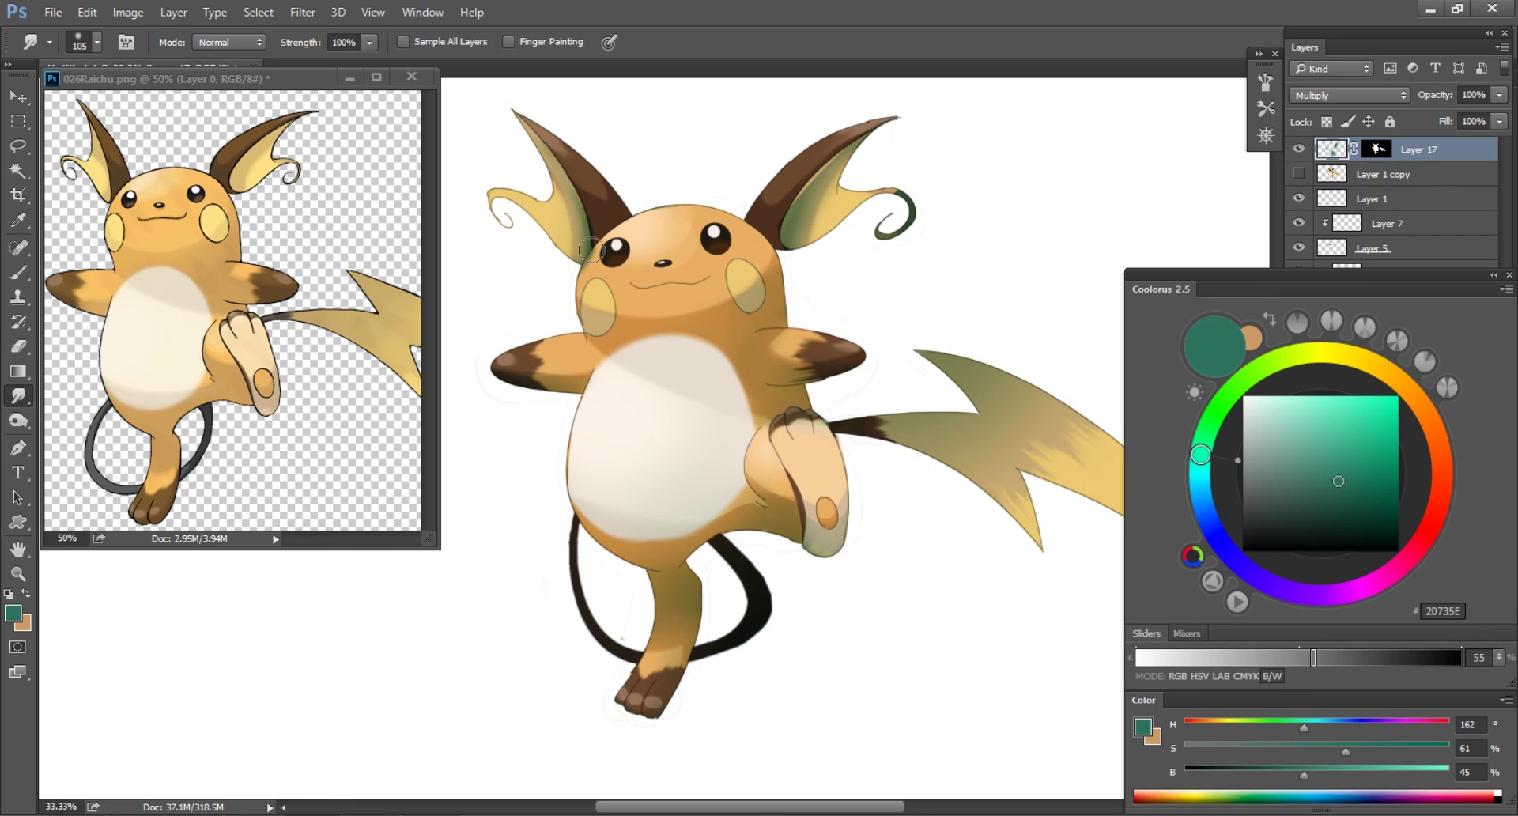
pyautogui.press('e')
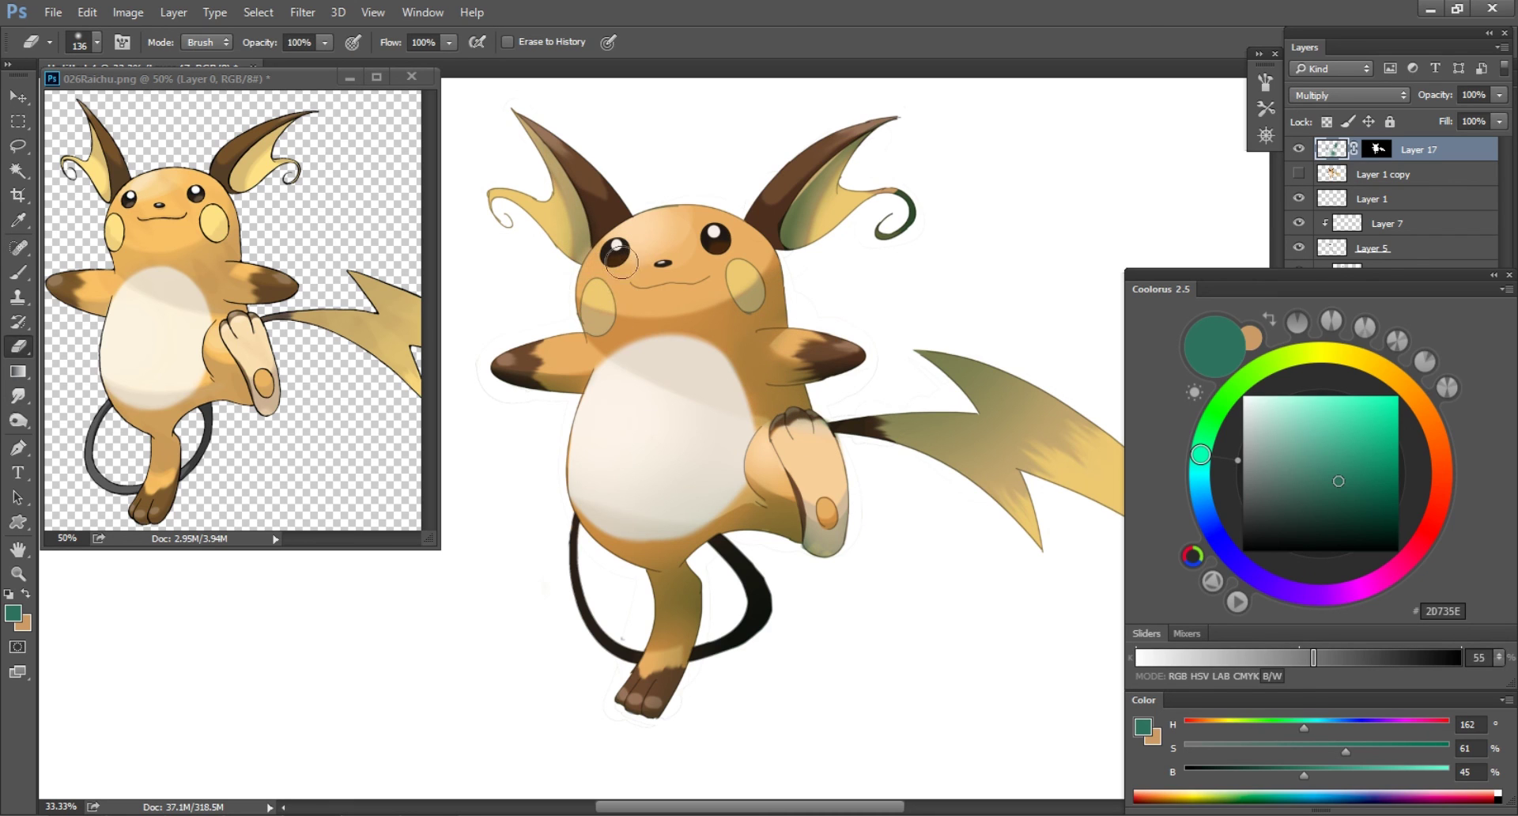
pyautogui.press('r')
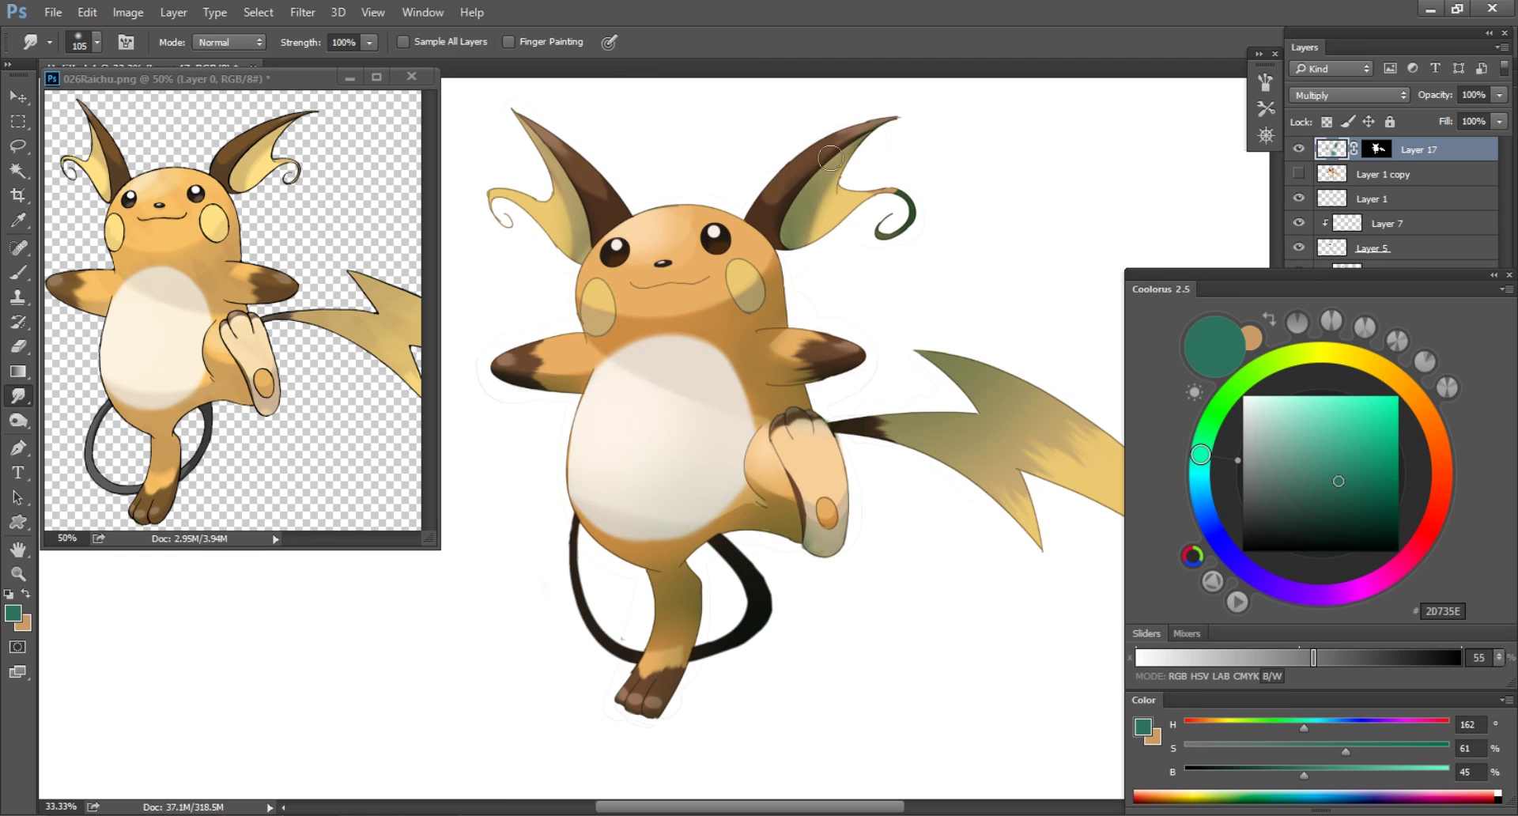
pyautogui.press('e')
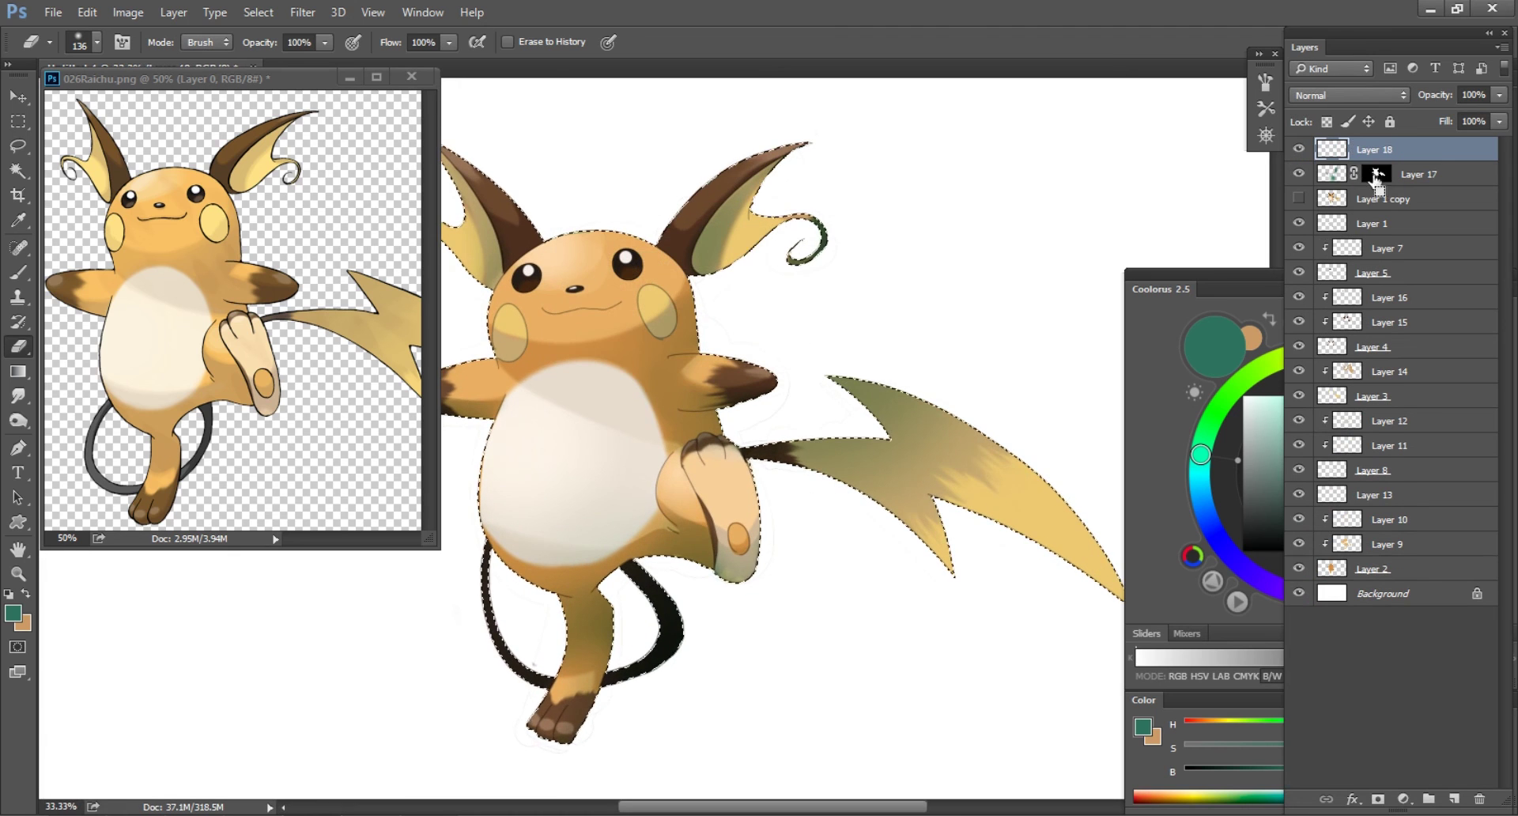
# - Copy Raichu's mask onto Layer 18 and set its blend mode to Color Dodge
pyautogui.moveTo(780, 450); pyautogui.dragTo(852, 463)
pyautogui.click(1348, 95)
pyautogui.click(1328, 150)
# - Drag warm brown (734320) gradients over Raichu's body, leg and lower tail
pyautogui.press('g')
pyautogui.click(1446, 479)
pyautogui.click(1340, 483)
pyautogui.moveTo(668, 371); pyautogui.dragTo(711, 530)
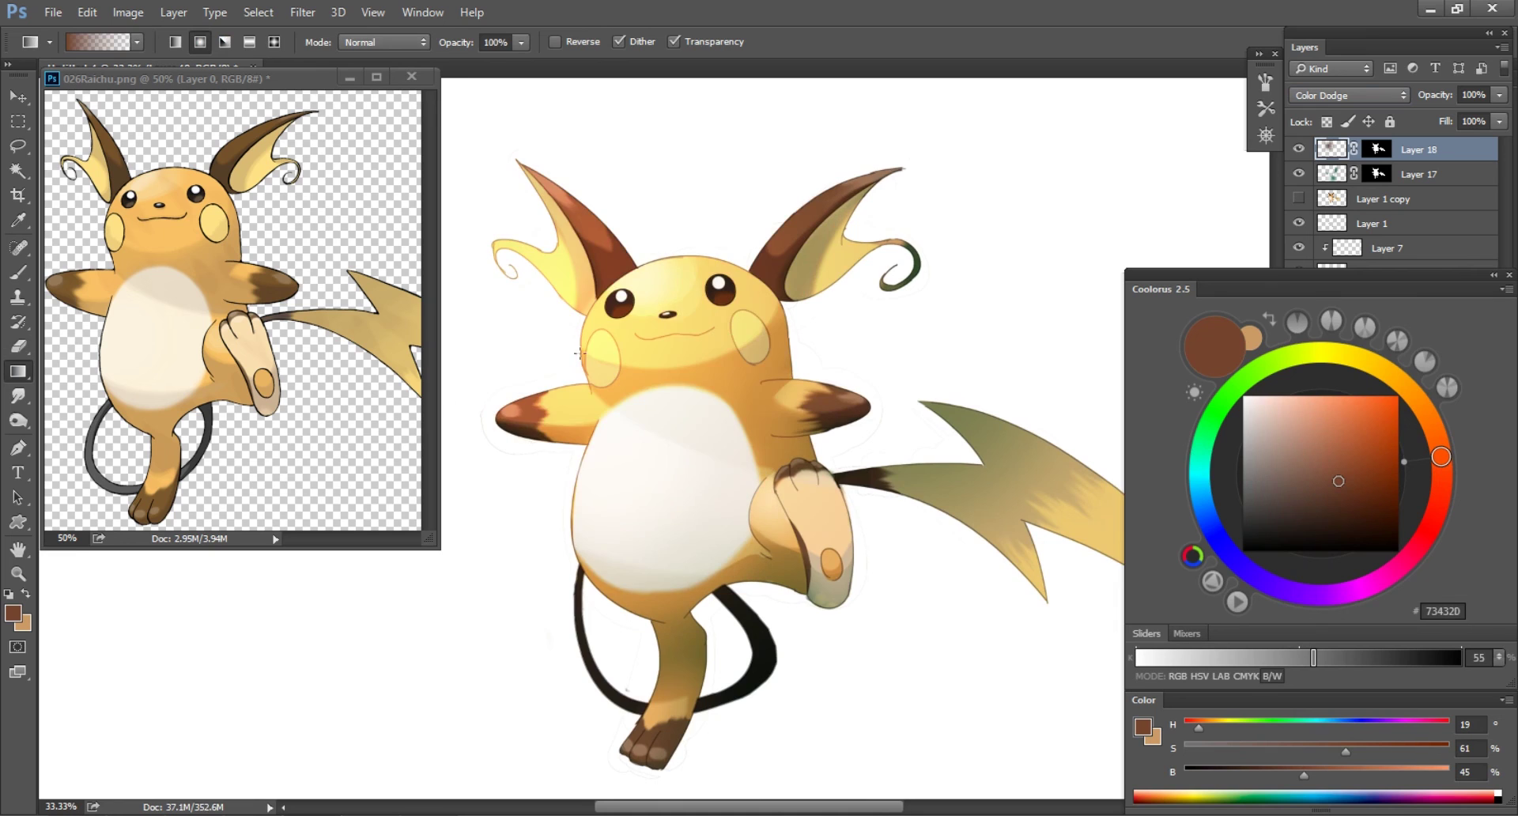
pyautogui.hotkey('ctrl', '-')
pyautogui.moveTo(510, 579); pyautogui.dragTo(559, 585)
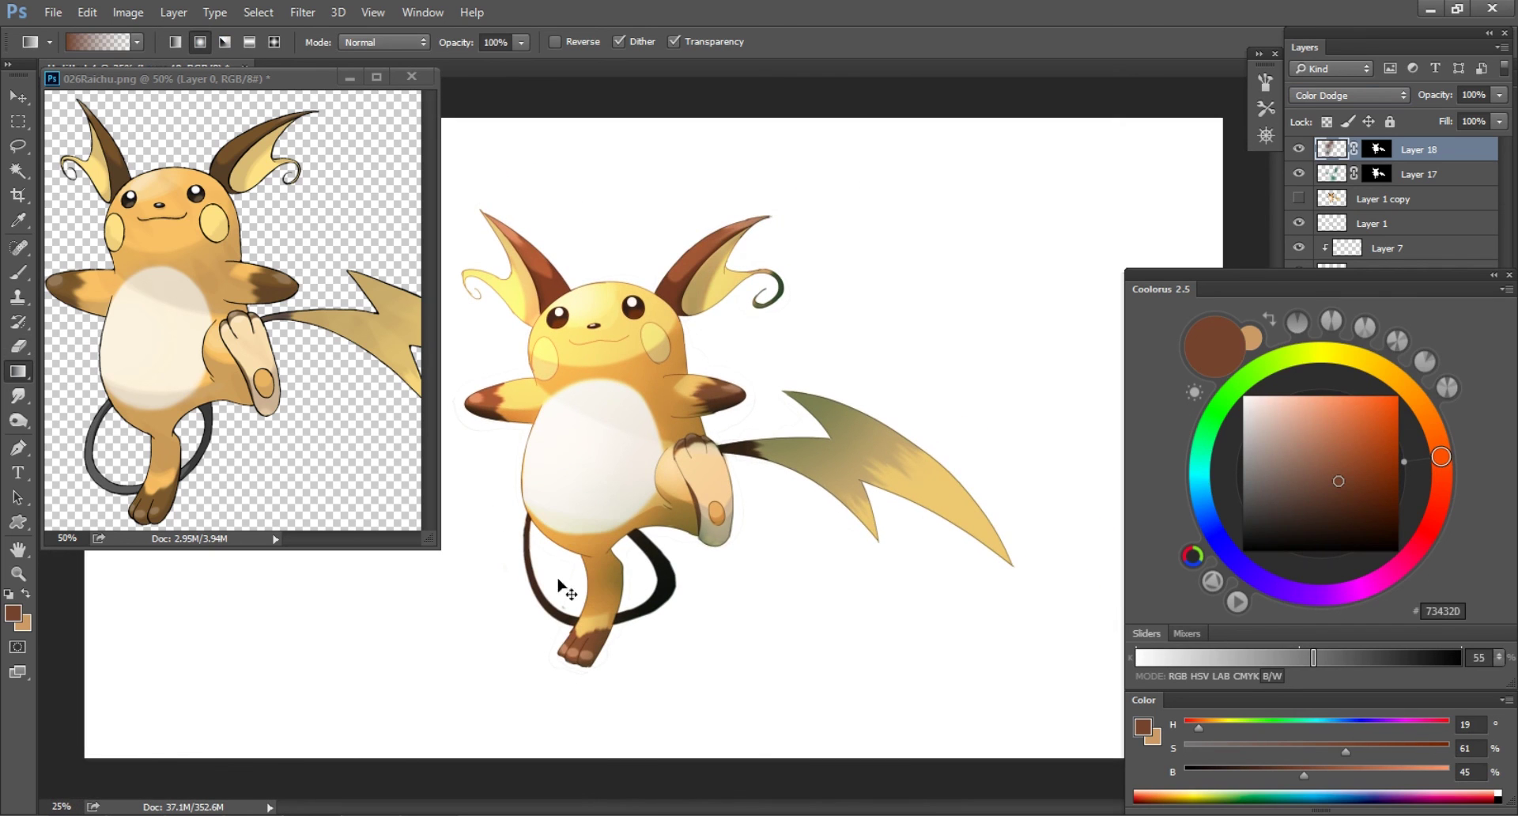
# - Lower the glow layer's opacity to 34% and show the artwork full-screen
pyautogui.moveTo(1499, 95); pyautogui.dragTo(1448, 117)
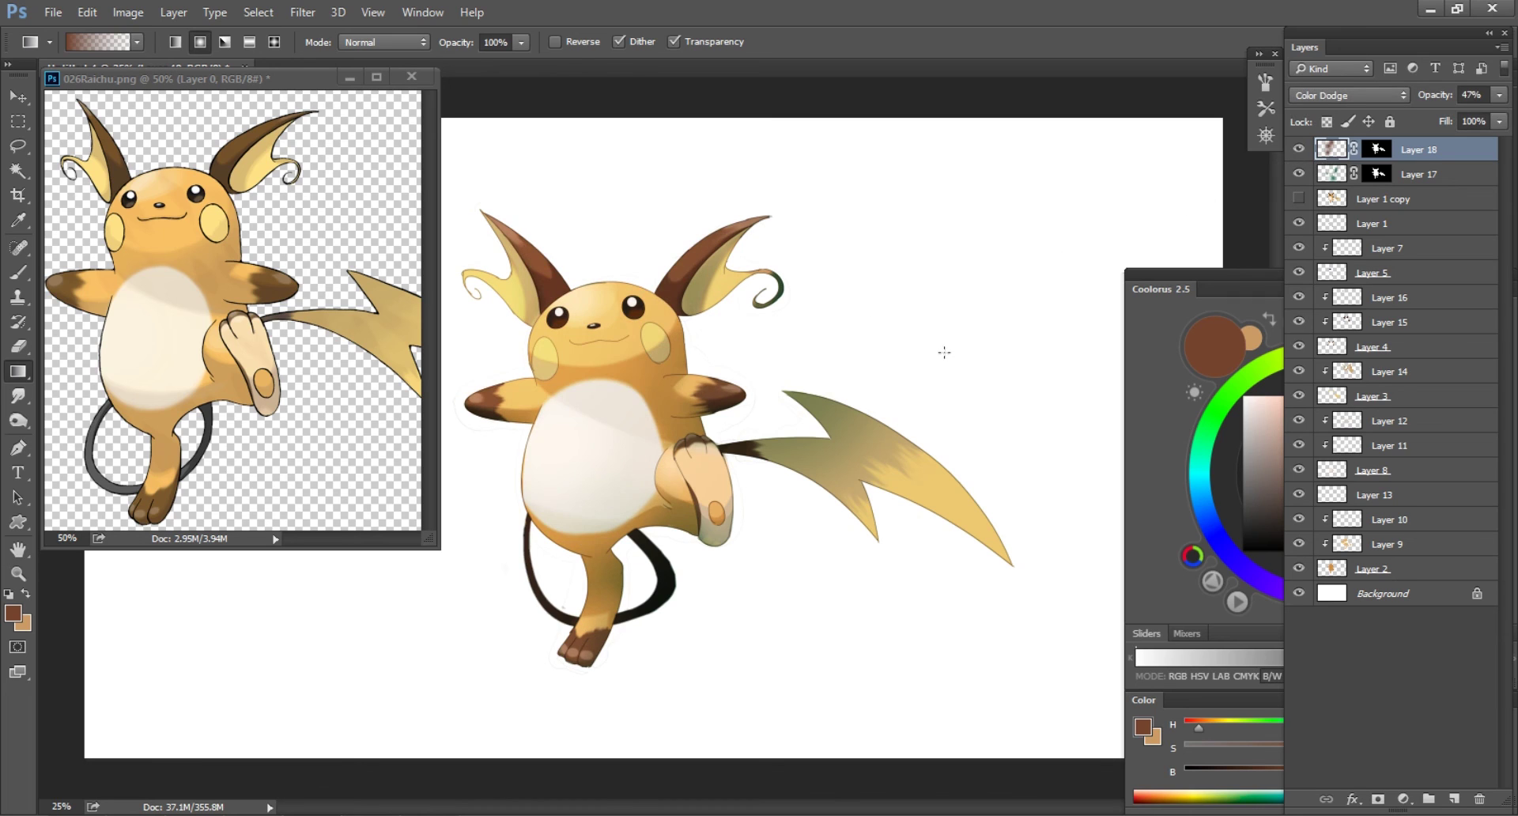
pyautogui.moveTo(1499, 95); pyautogui.dragTo(1441, 119)
pyautogui.press('f')
pyautogui.press('f')
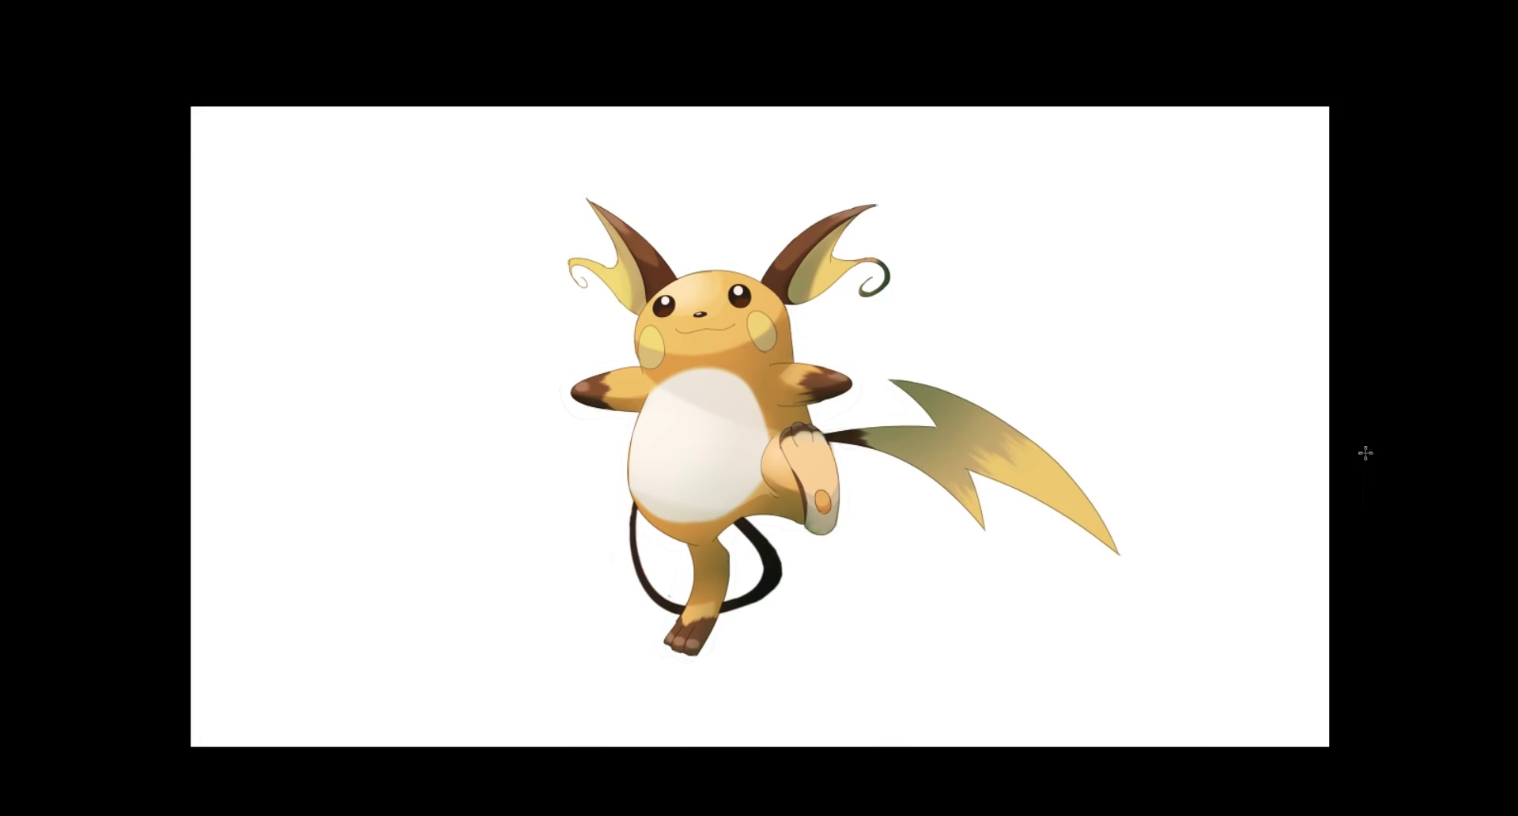
pyautogui.hotkey('ctrl', '+')
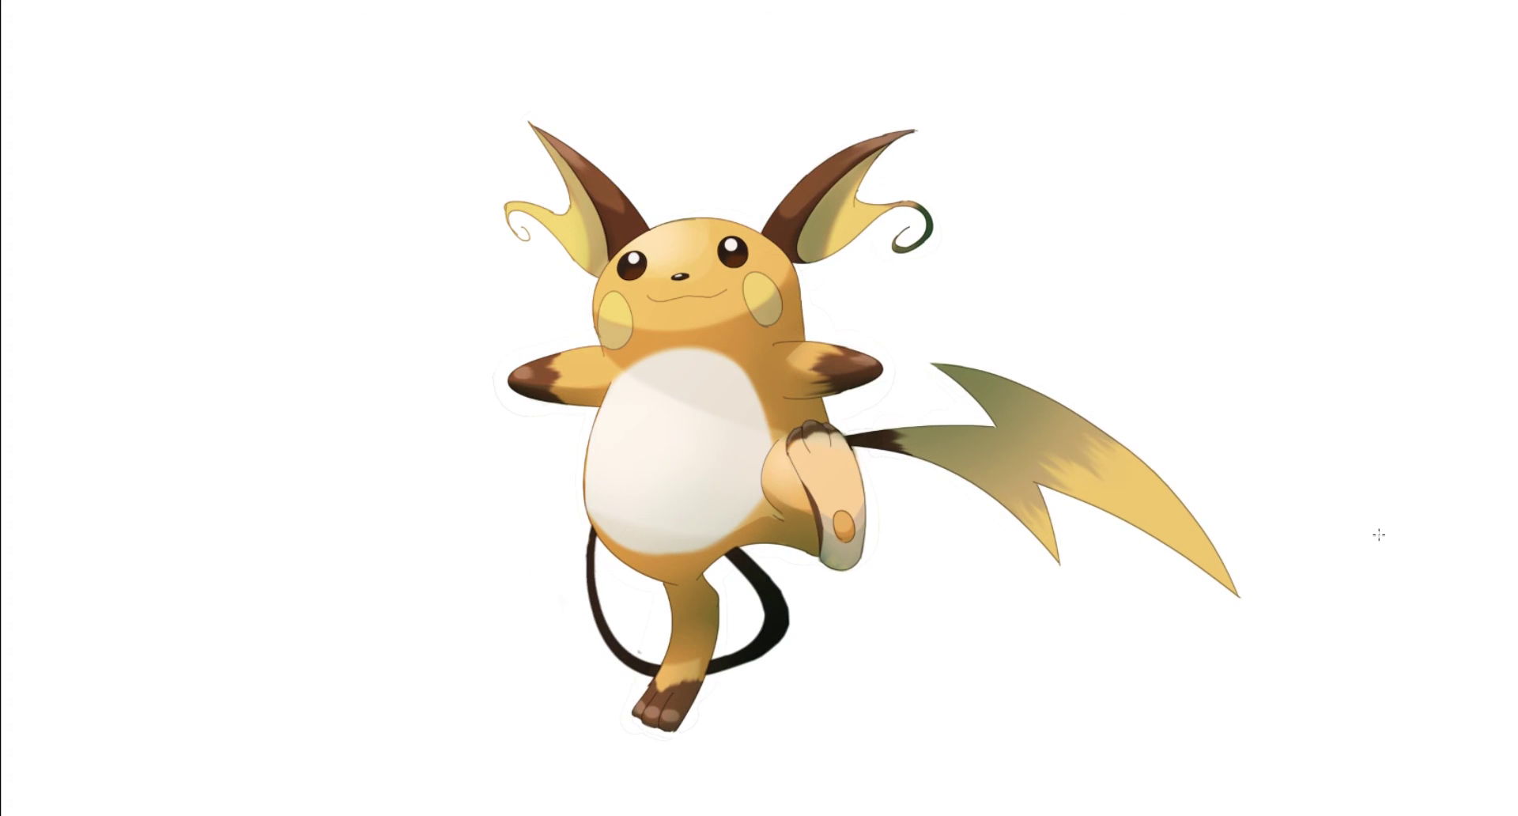